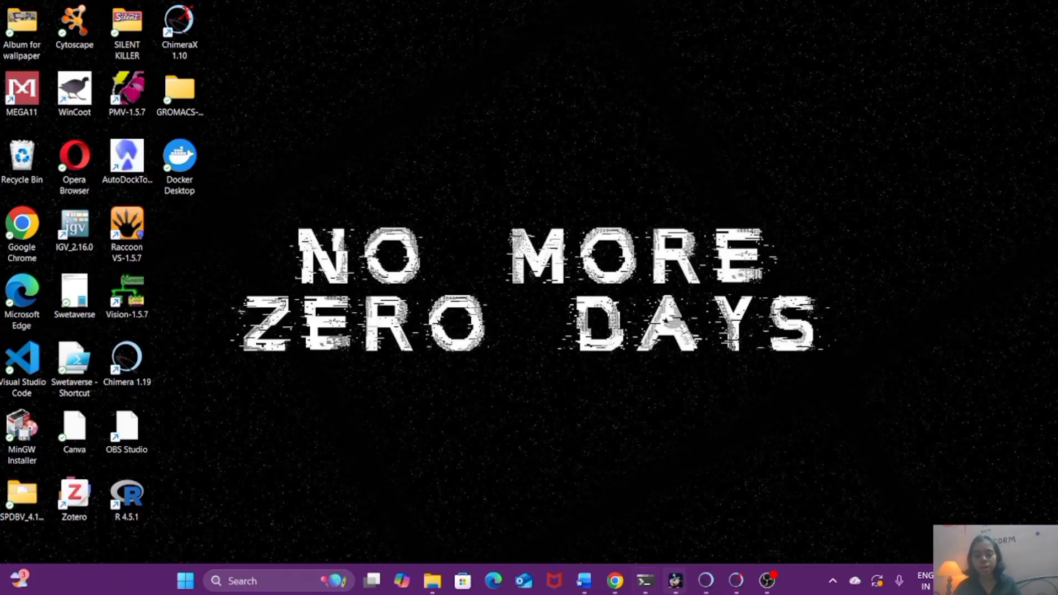
- Switch to PyMOL and browse for a structure file in the "BRD4, Apoptosis Denied" folder on USB Drive (E:)
mouse_move(705, 580)
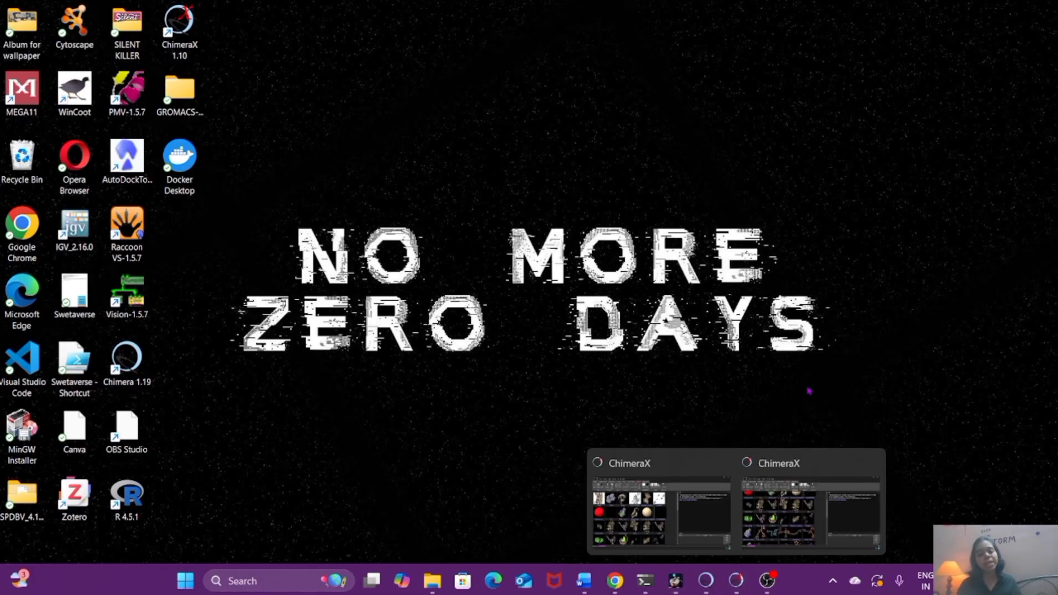
mouse_move(615, 580)
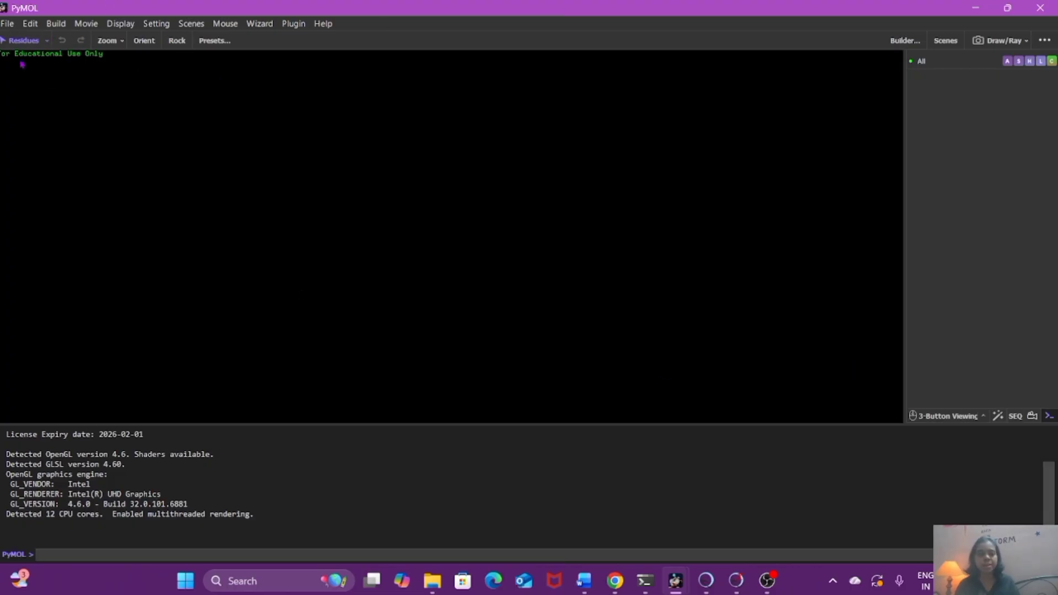
click(7, 23)
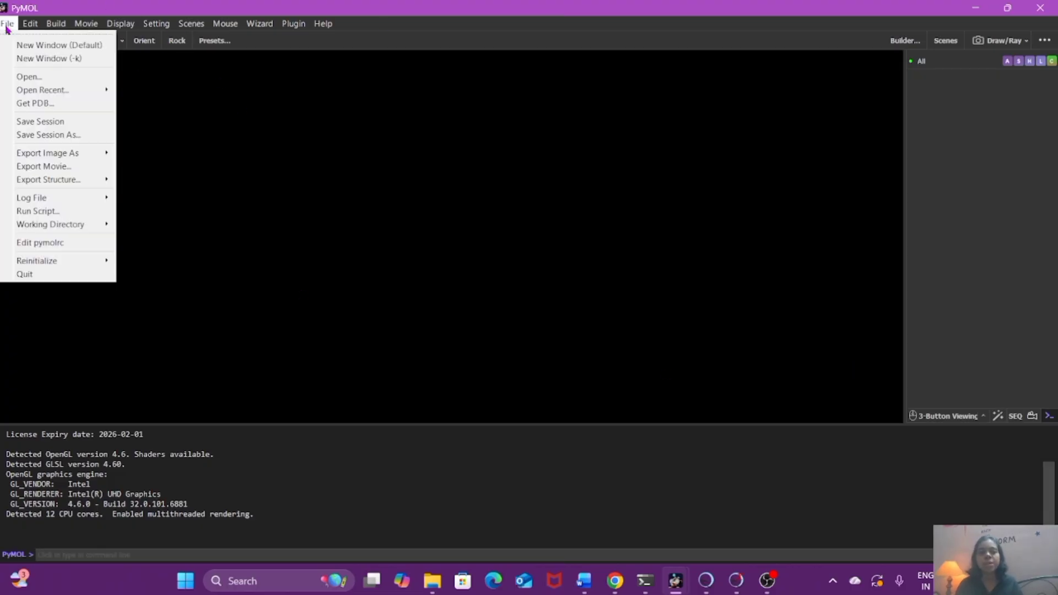
click(29, 77)
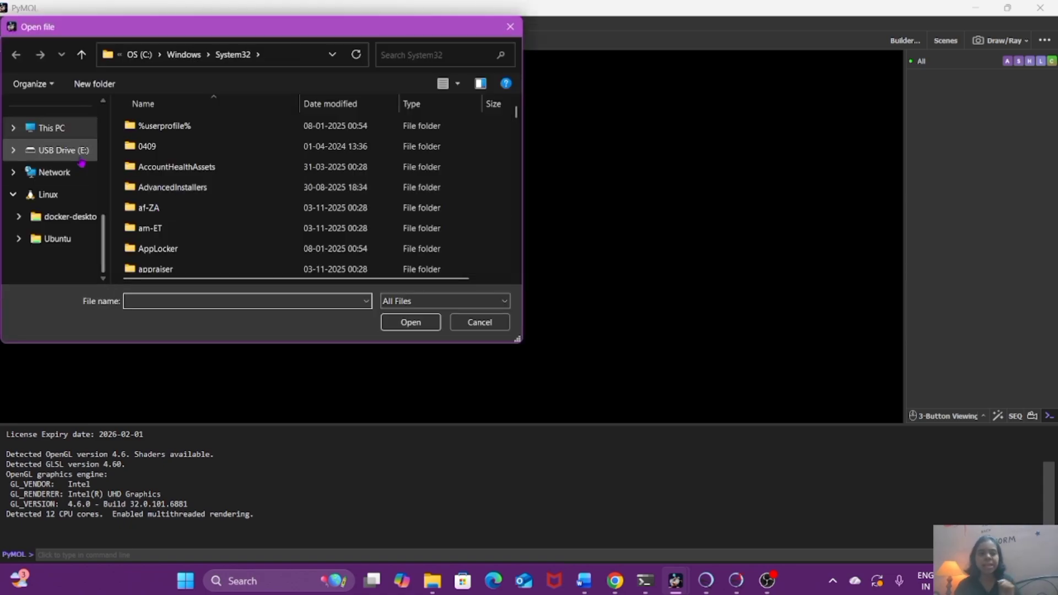
scroll(70, 146, up, 3)
scroll(70, 147, down, 3)
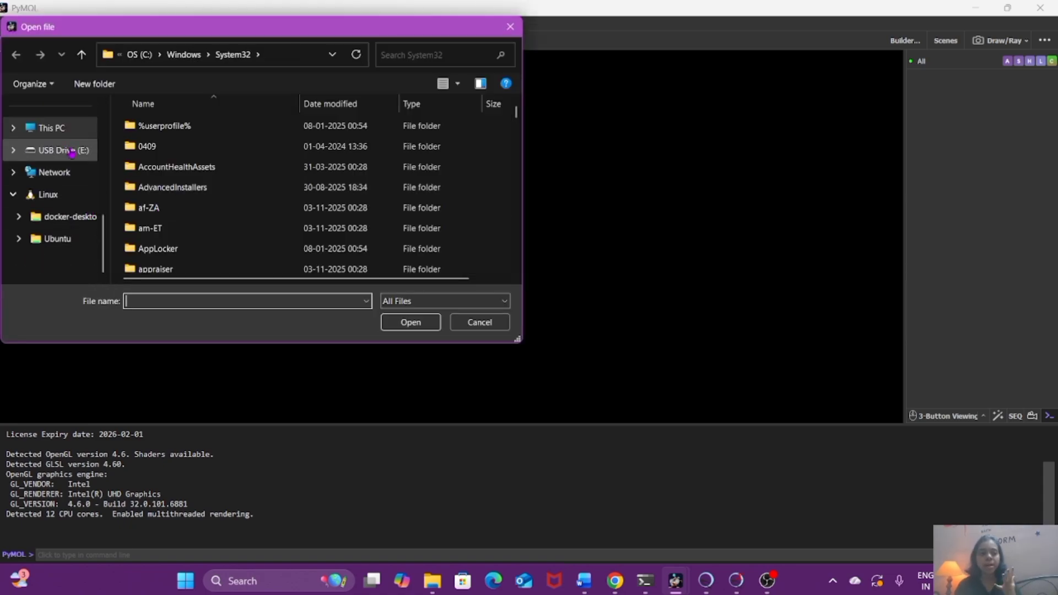
click(70, 149)
scroll(194, 170, down, 2)
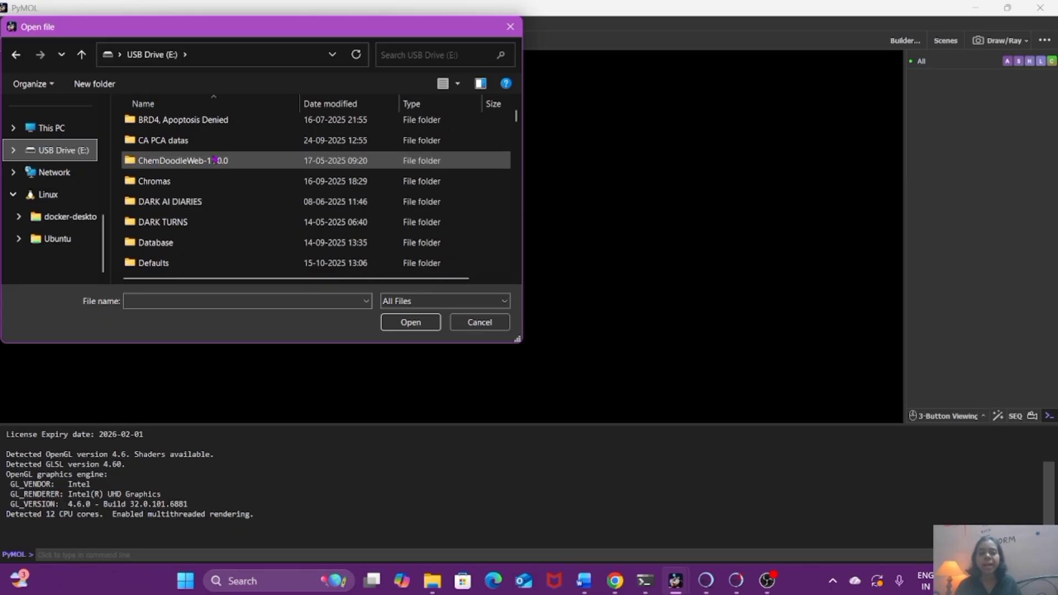
double_click(213, 122)
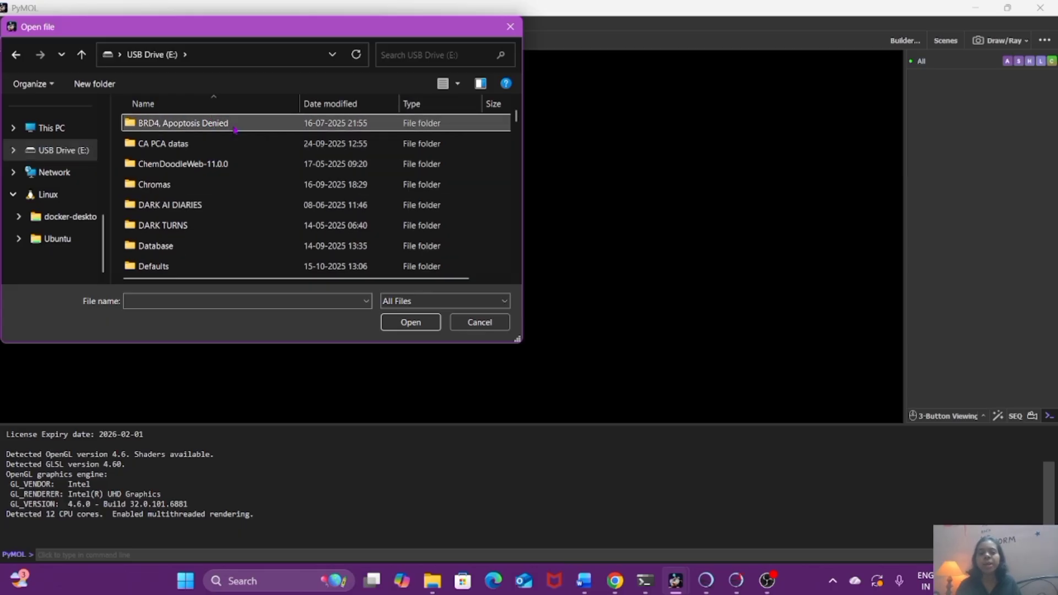
- Load BCAR3_receptor.pdbqt from the "VINA (BCAR3 and Isoacteoside)" subfolder of the VINA docking outputs folder
scroll(225, 209, down, 1)
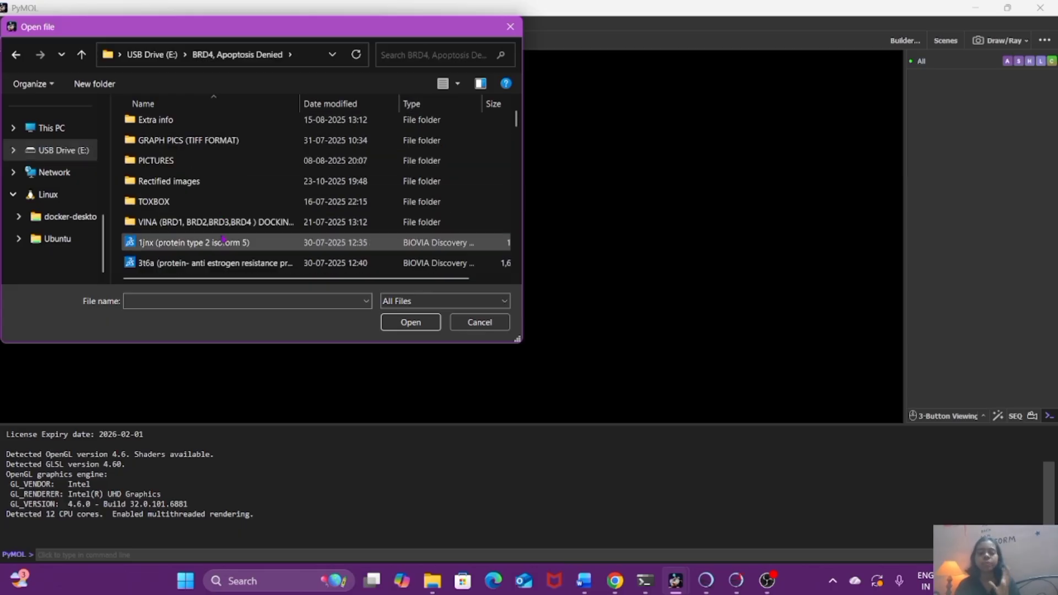
scroll(222, 238, down, 2)
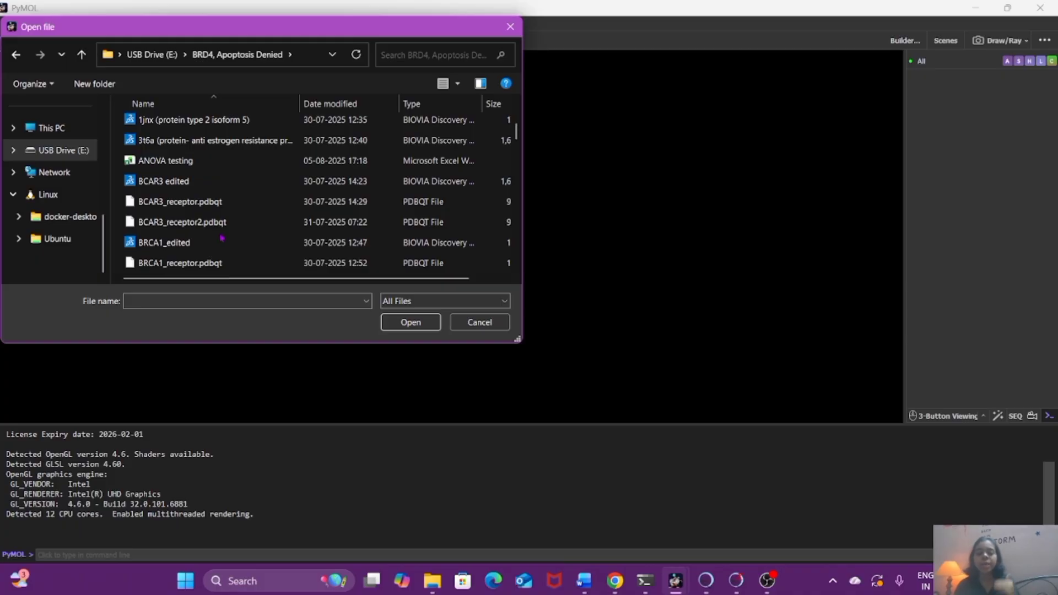
scroll(222, 239, up, 3)
scroll(222, 238, down, 3)
scroll(223, 226, up, 1)
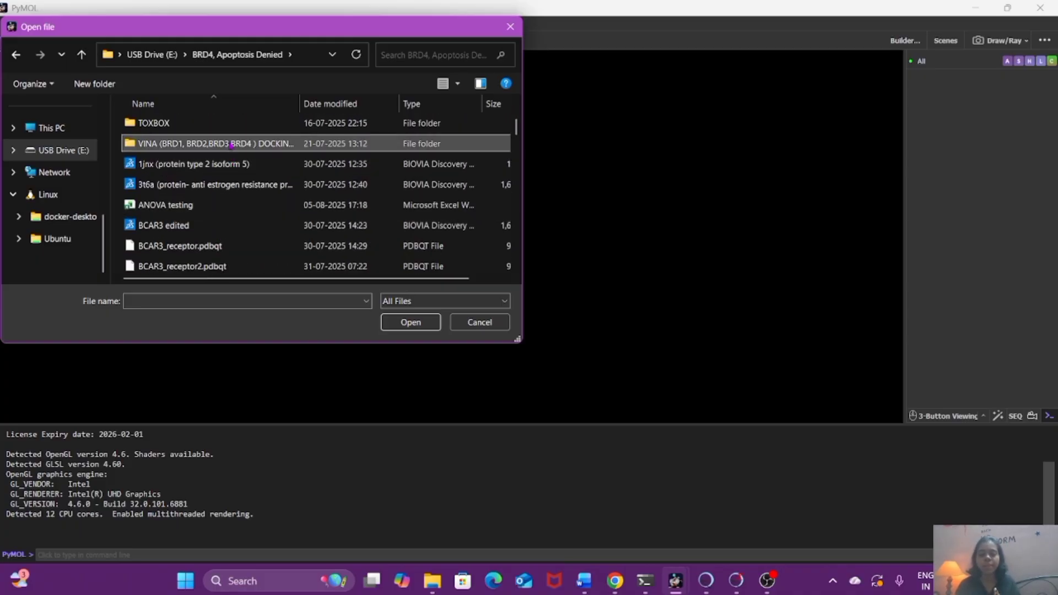
double_click(224, 145)
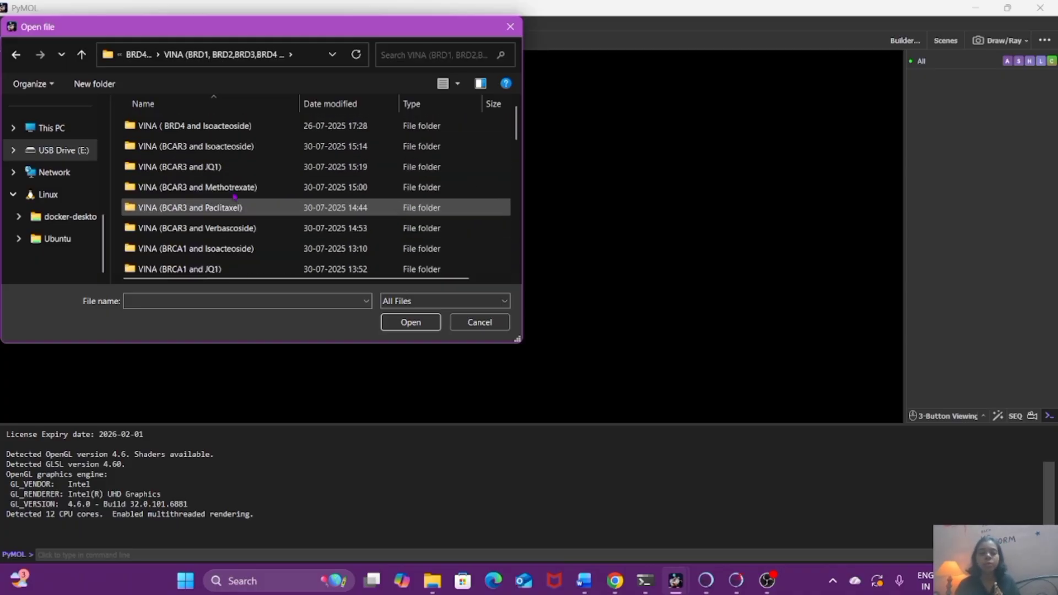
double_click(229, 146)
click(235, 125)
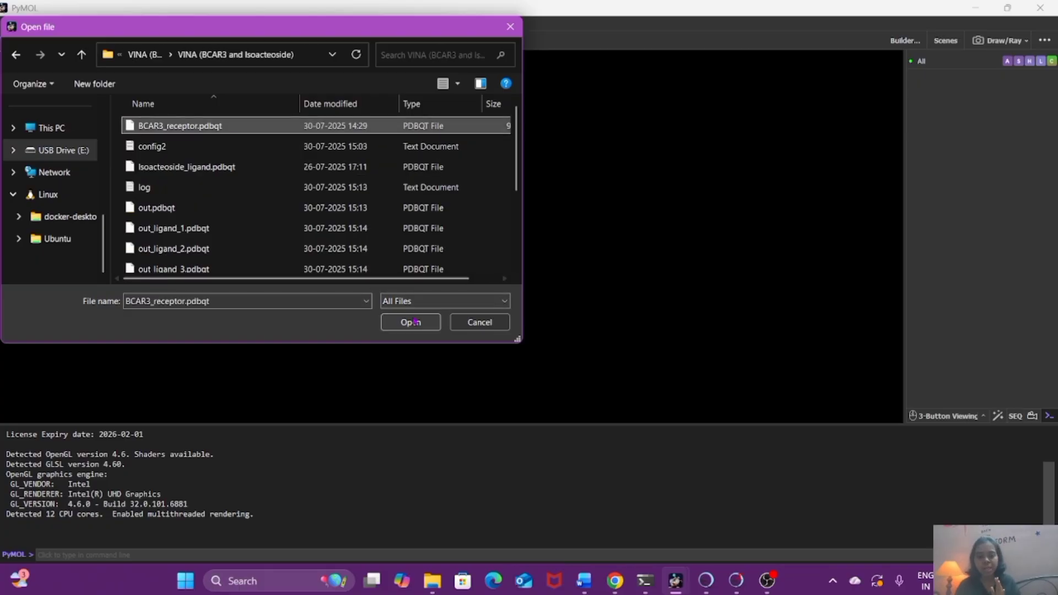
click(406, 323)
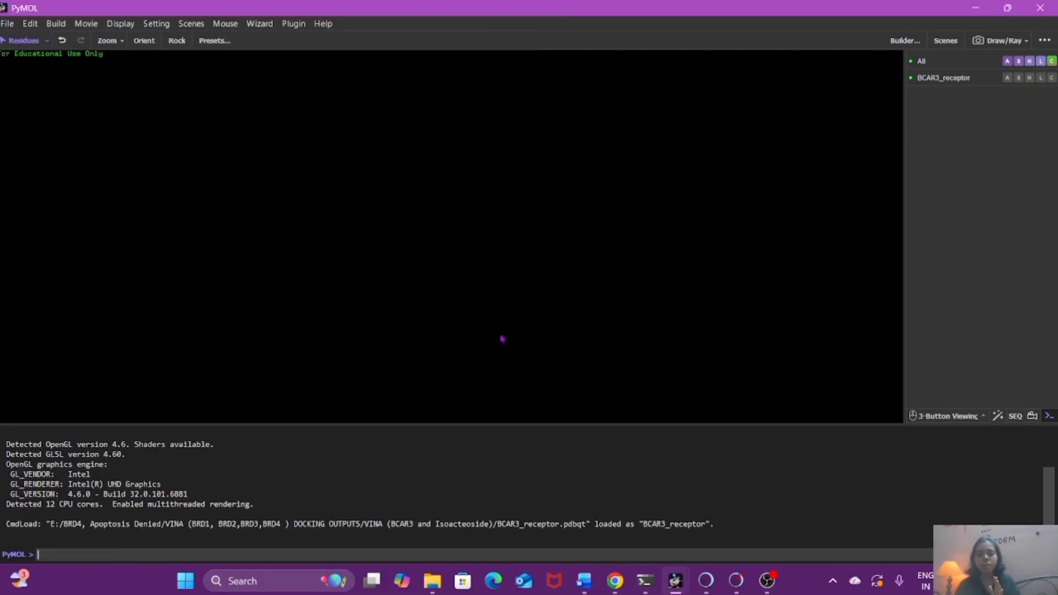
- Load the docked ligand pose out_ligand_1.pdbqt from the same folder alongside the receptor
drag(451, 289, 339, 347)
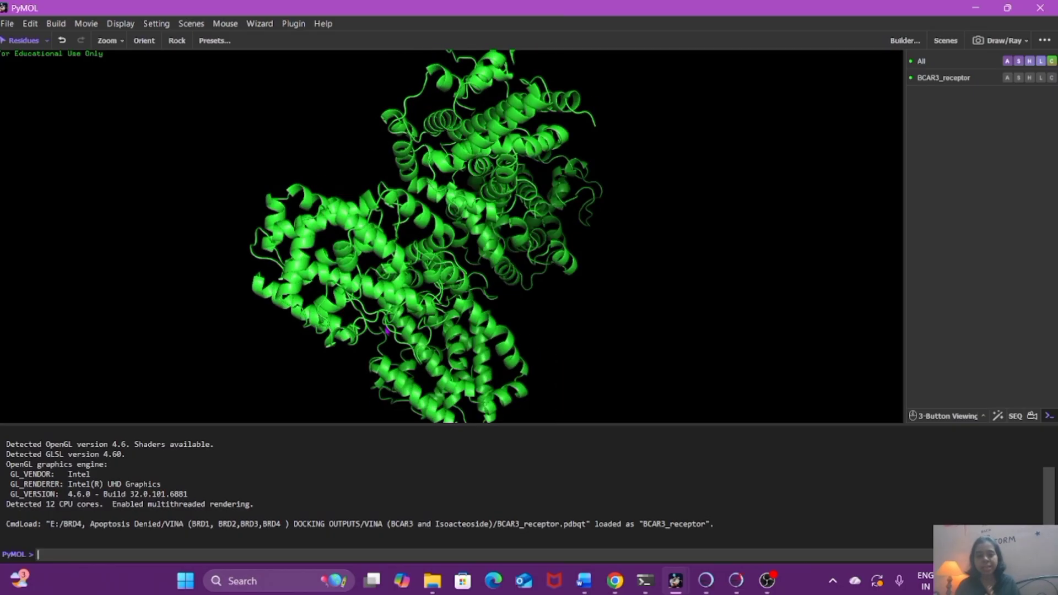
click(7, 24)
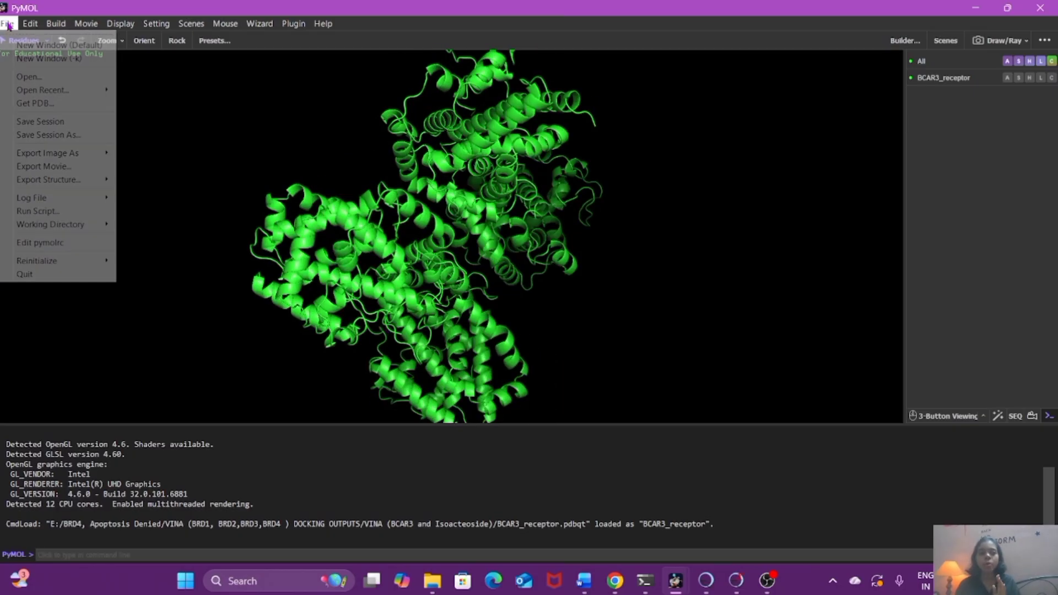
click(25, 78)
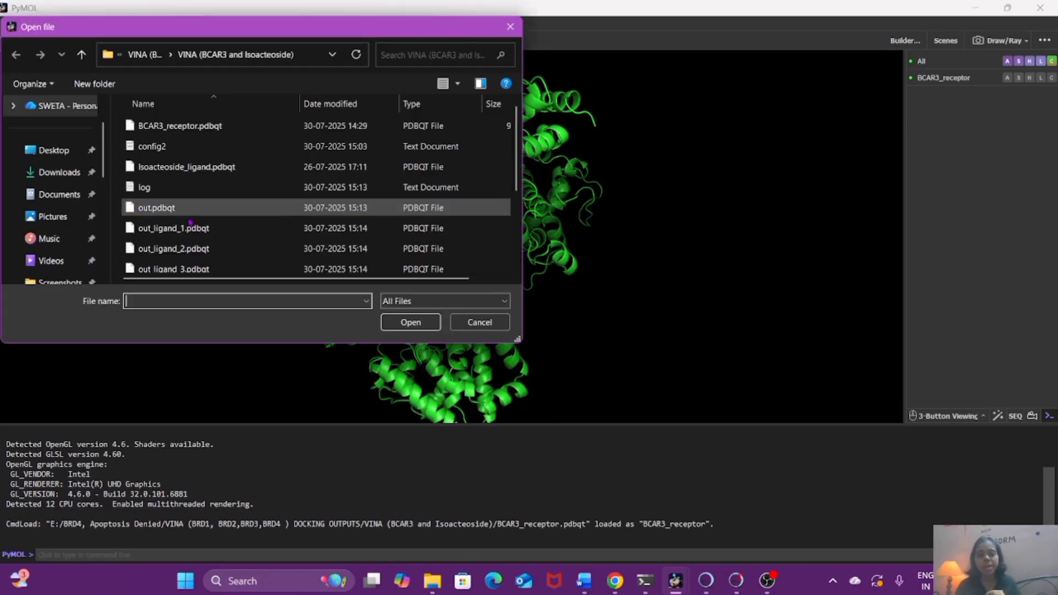
click(190, 228)
click(410, 322)
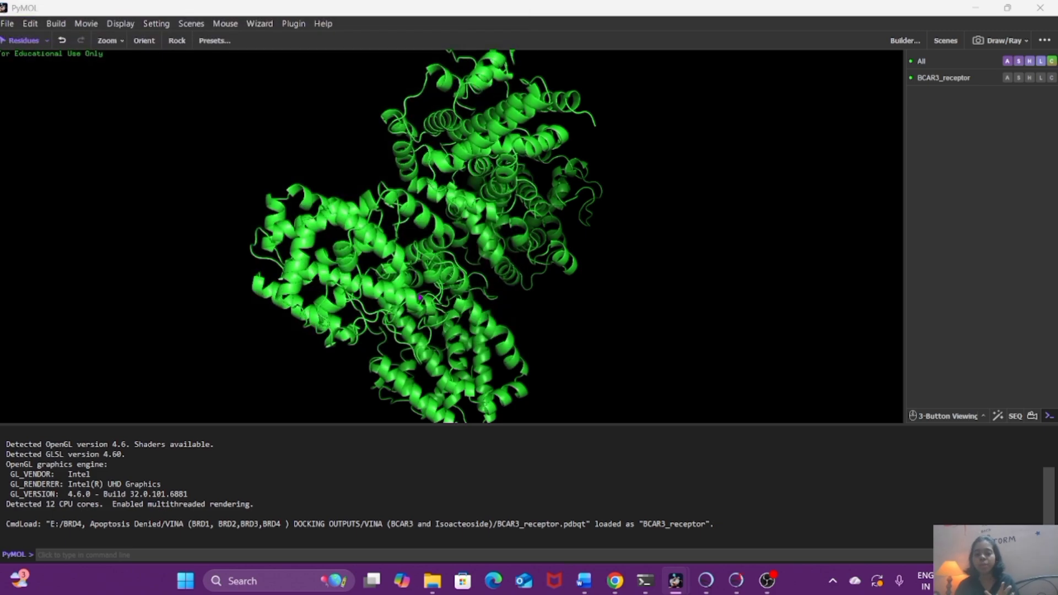
- Examine the docked ligand among the receptor helices, both close up and within the whole protein
scroll(561, 283, down, 5)
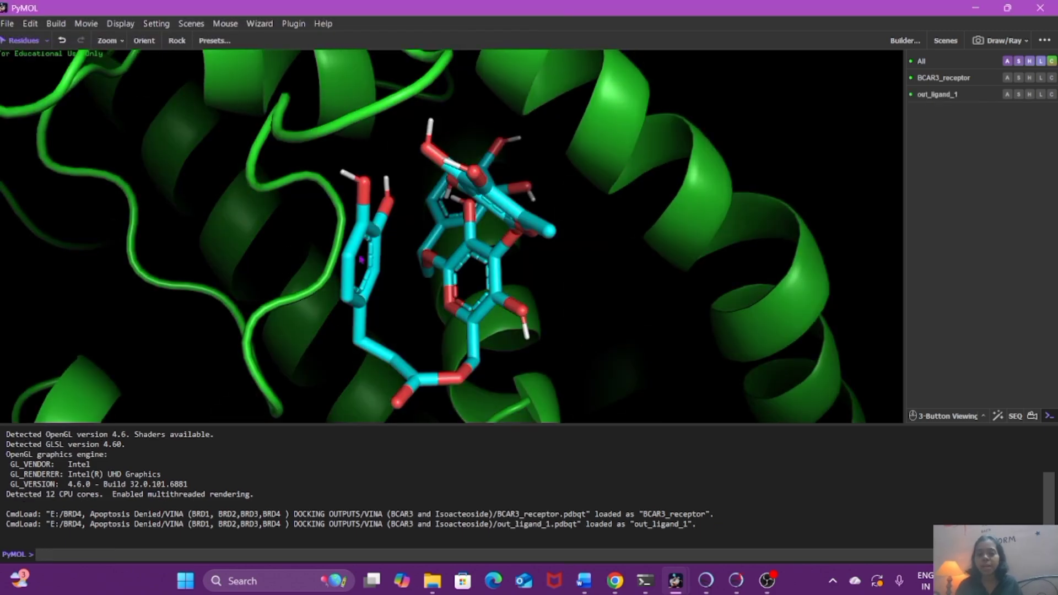
scroll(561, 282, up, 5)
right_drag(561, 282, 503, 161)
drag(503, 162, 389, 273)
right_drag(389, 272, 455, 459)
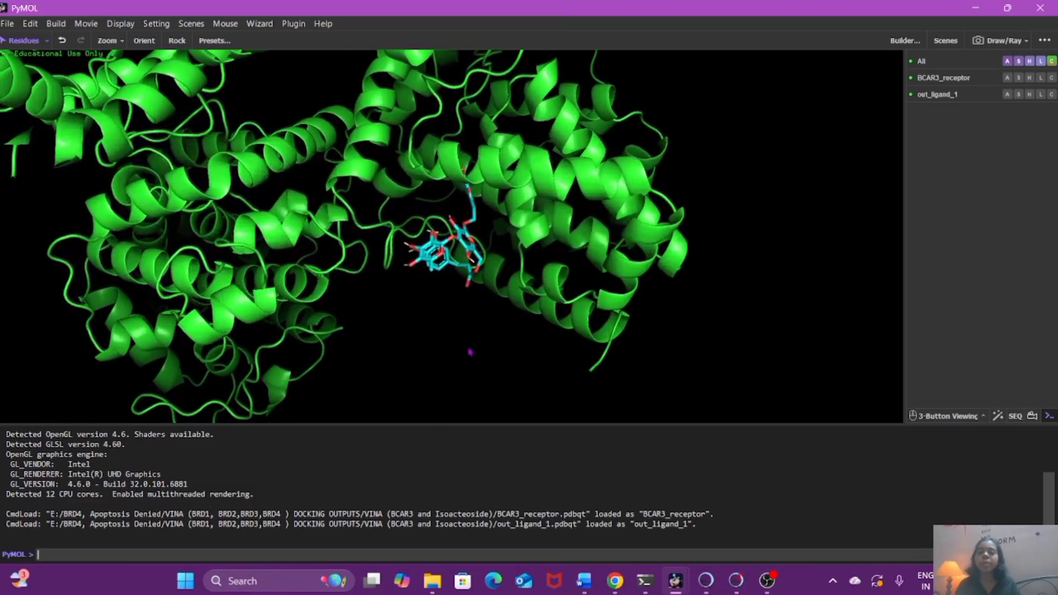
right_drag(470, 351, 435, 370)
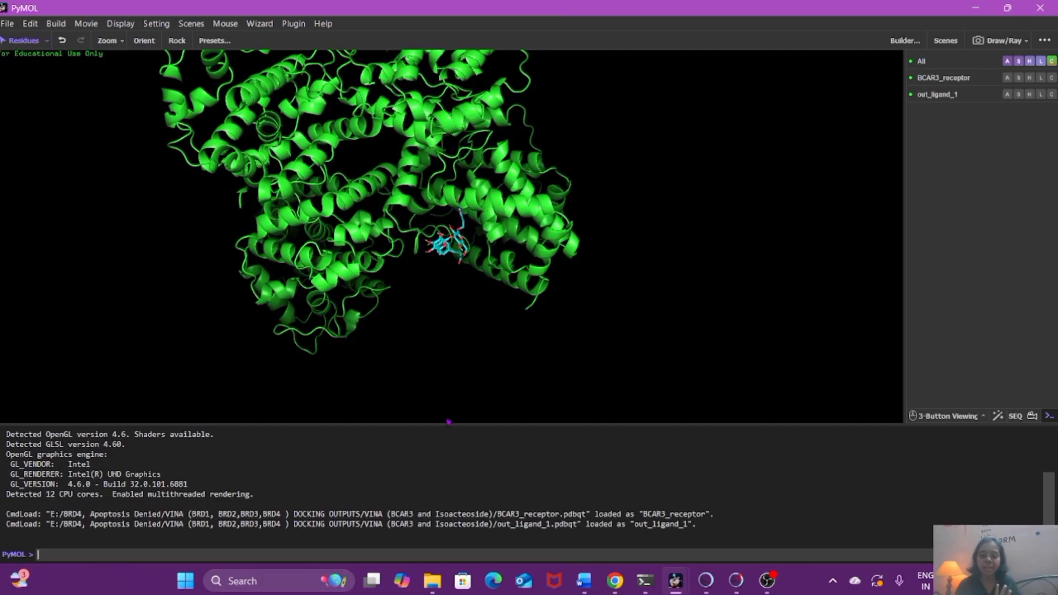
- Enlarge the 3D viewport by shrinking the command log and examine the ligand's binding site from several angles
drag(449, 425, 444, 529)
drag(441, 353, 448, 498)
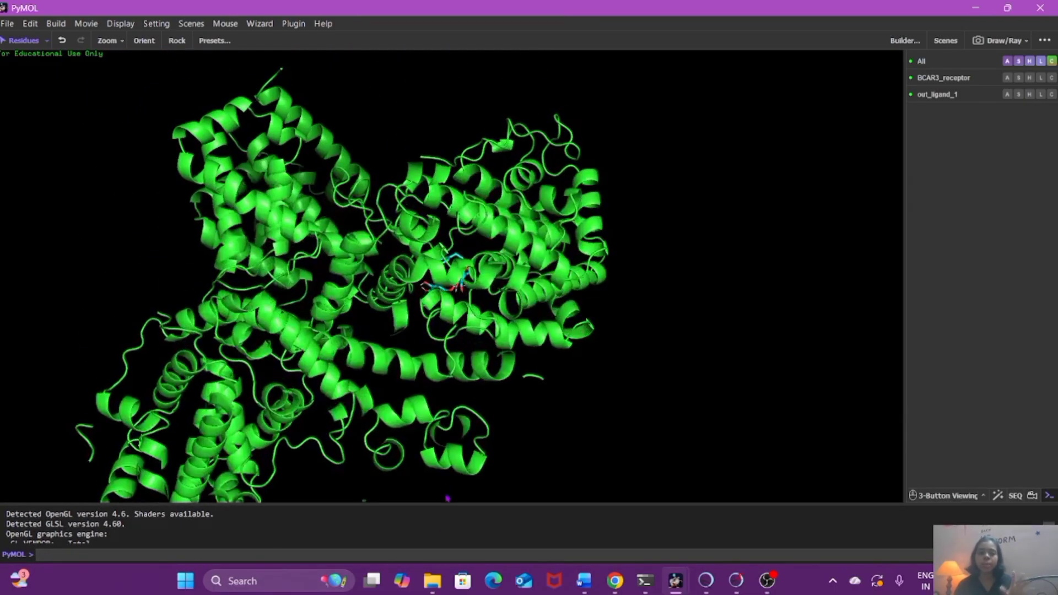
right_drag(459, 363, 439, 420)
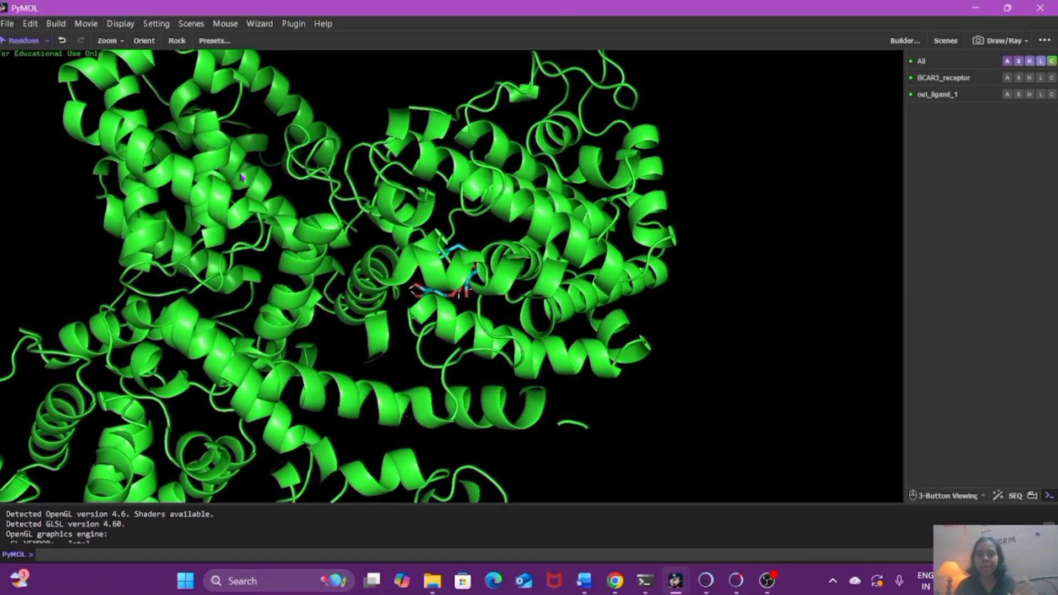
right_drag(514, 327, 490, 243)
drag(490, 242, 513, 348)
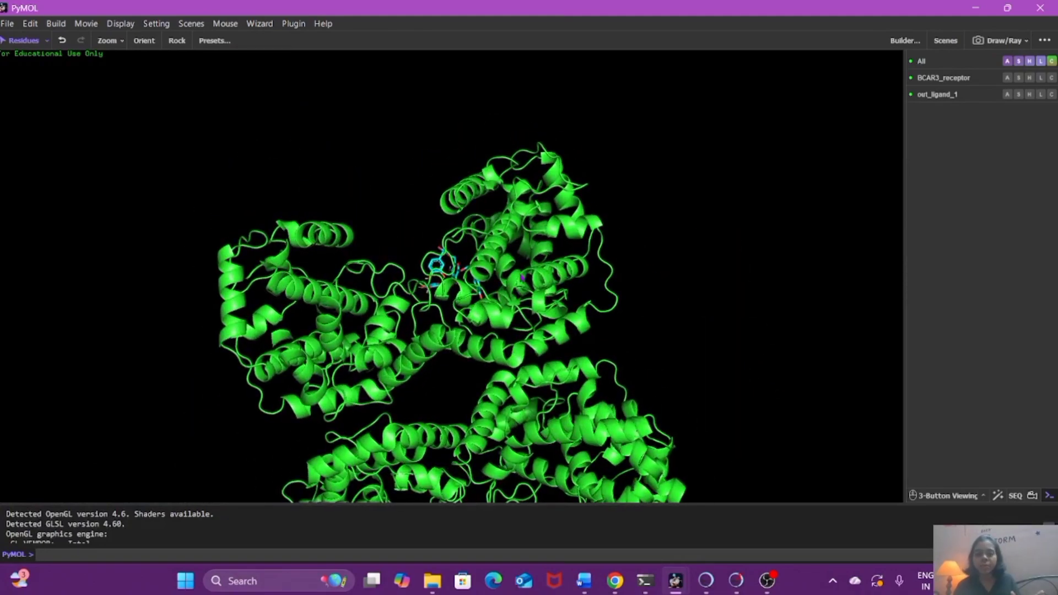
scroll(479, 337, down, 2)
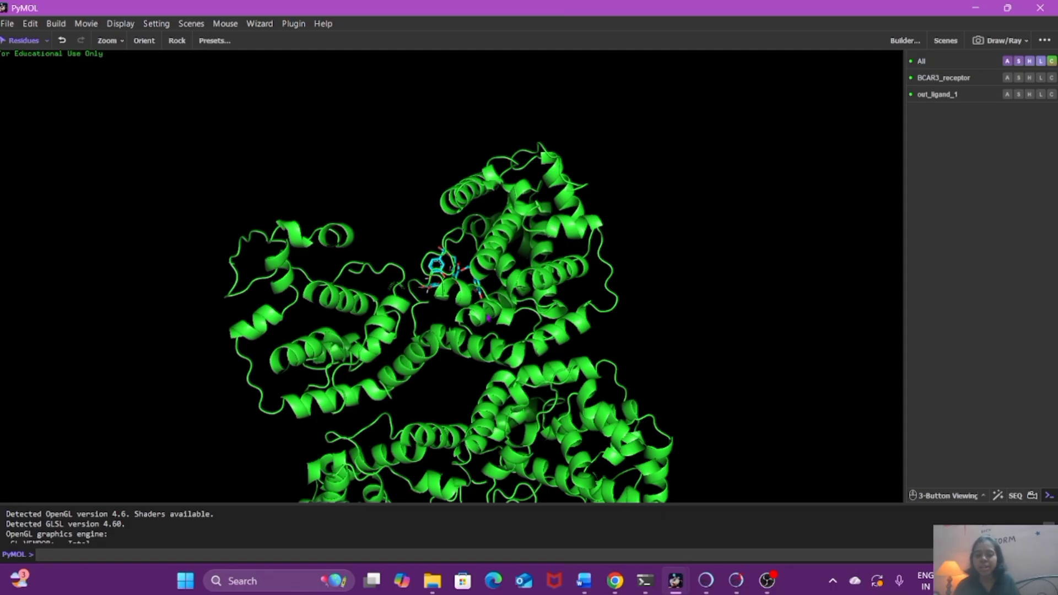
mouse_move(488, 319)
mouse_down()
mouse_move(557, 491)
mouse_move(565, 389)
mouse_move(491, 328)
mouse_up()
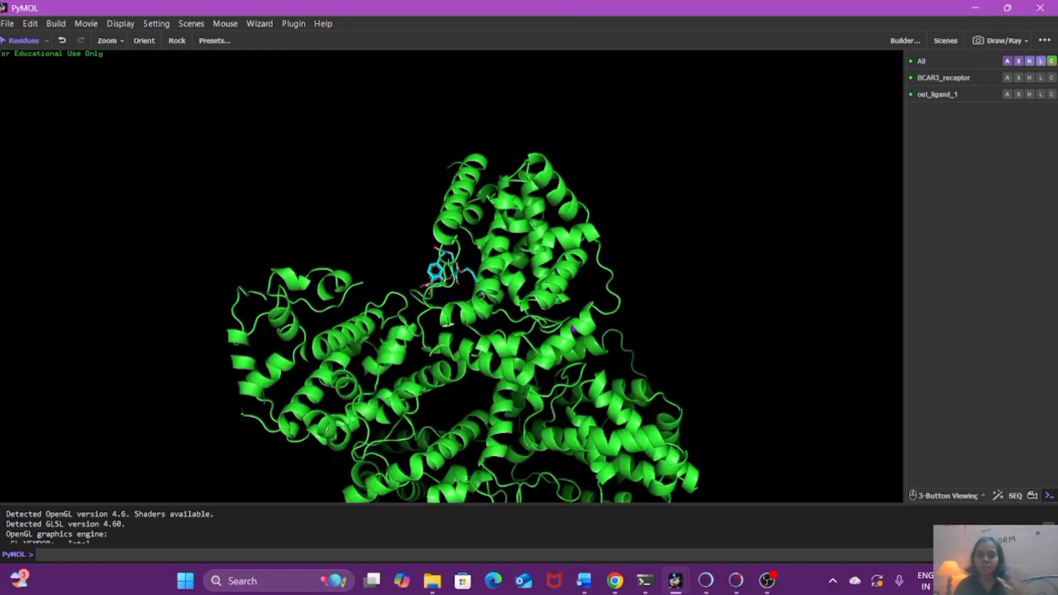
scroll(521, 324, down, 2)
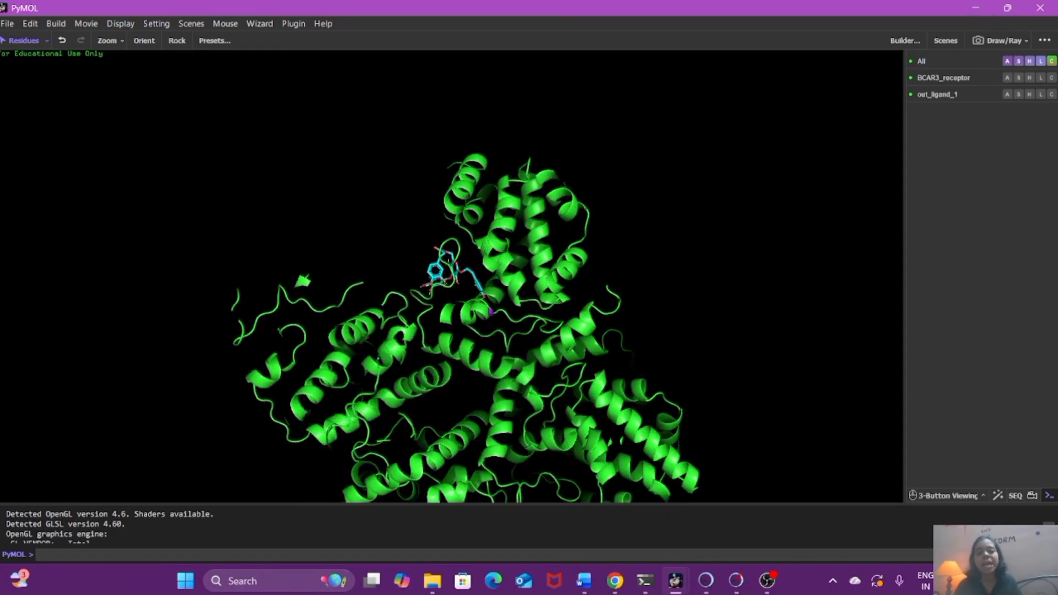
scroll(521, 324, up, 1)
right_drag(521, 324, 486, 391)
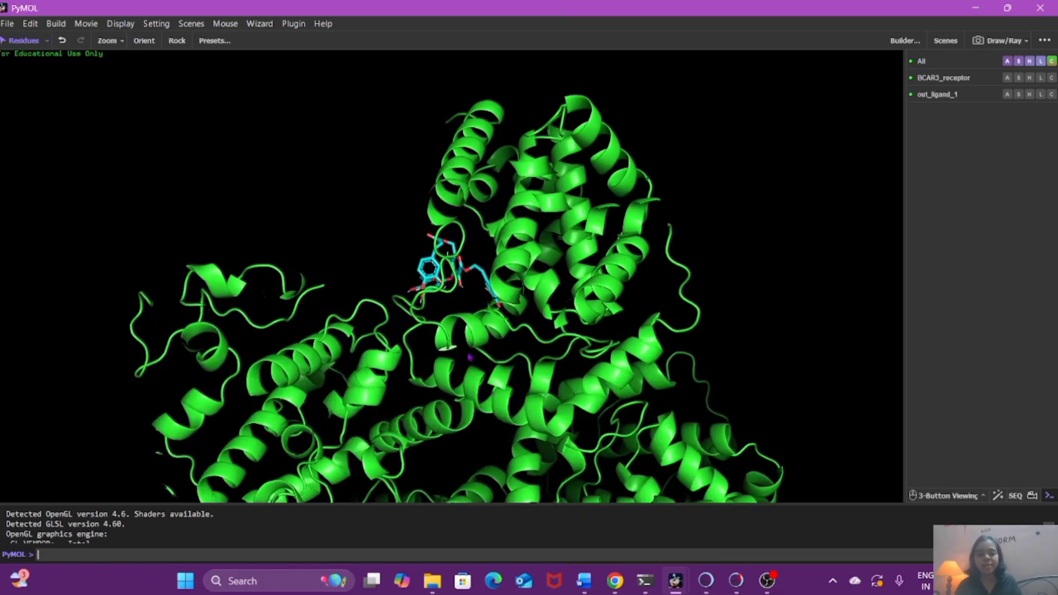
- Examine the gap between the receptor's long central helices and the ligand's place beside them
drag(469, 354, 540, 330)
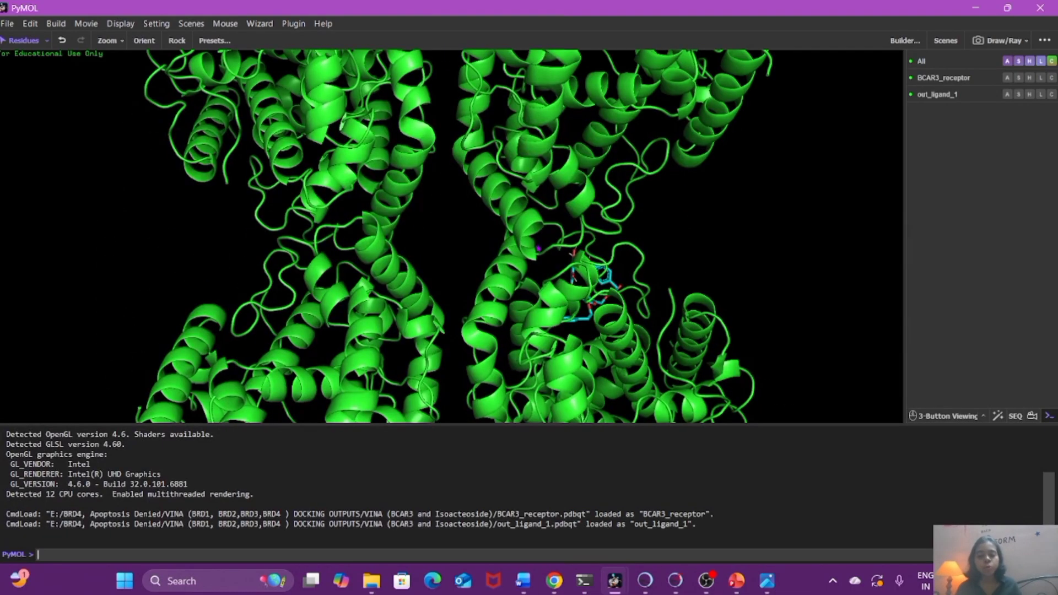
right_drag(539, 249, 539, 180)
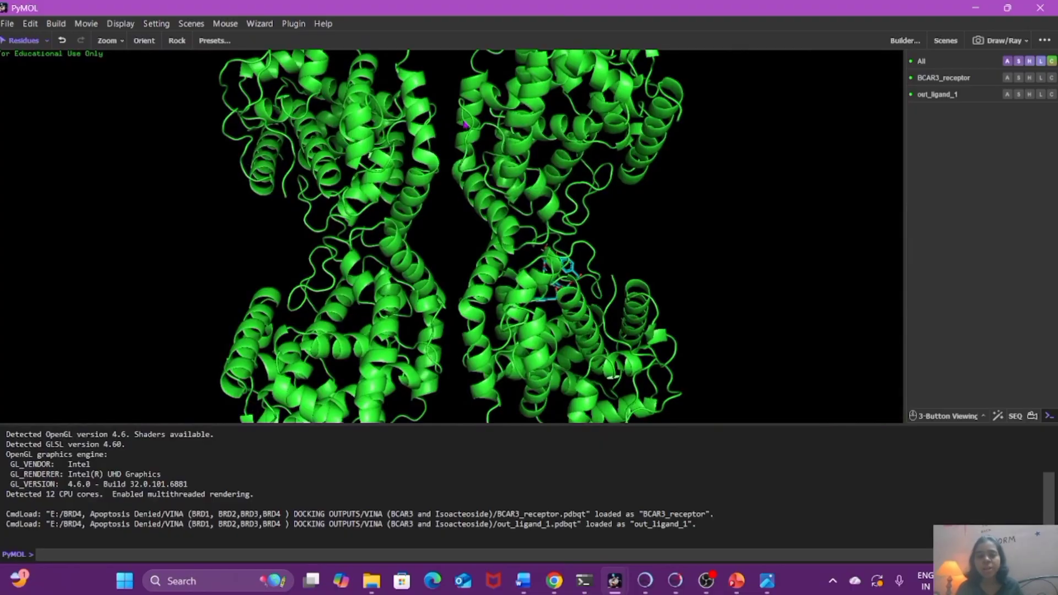
right_drag(466, 128, 419, 383)
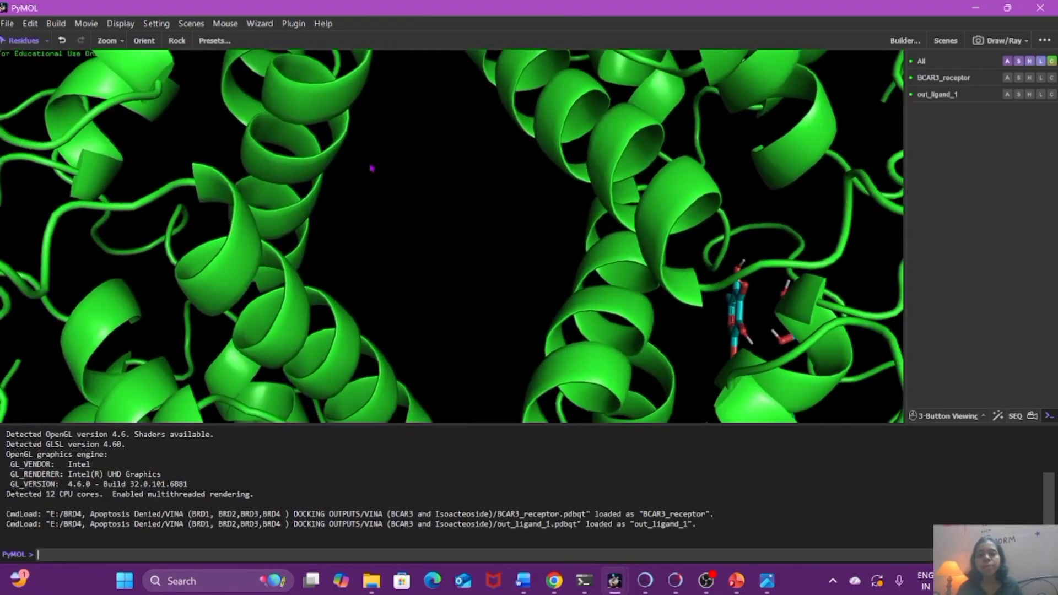
right_drag(372, 168, 509, 197)
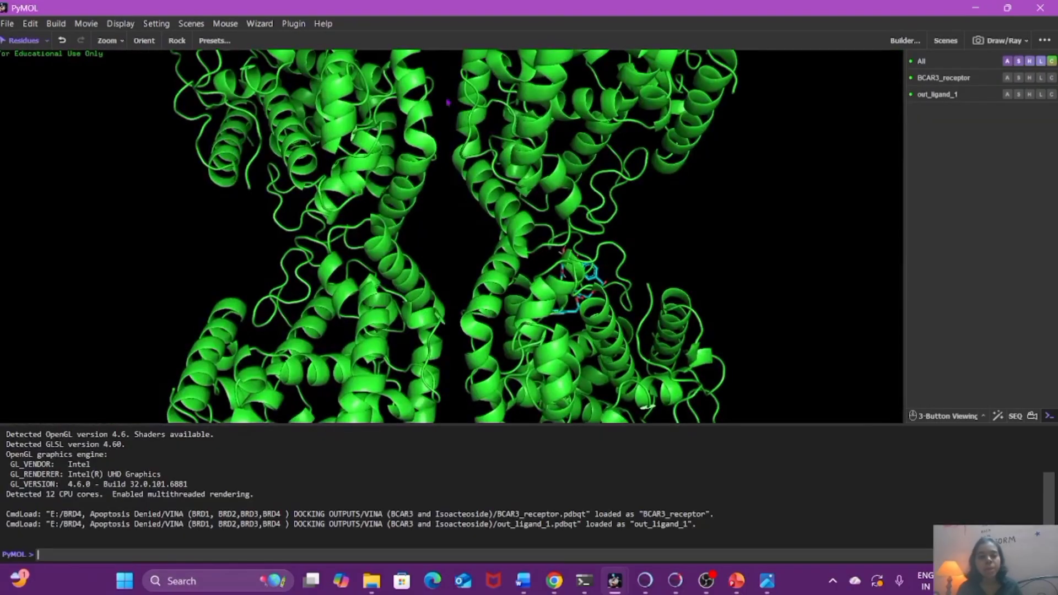
drag(553, 215, 613, 216)
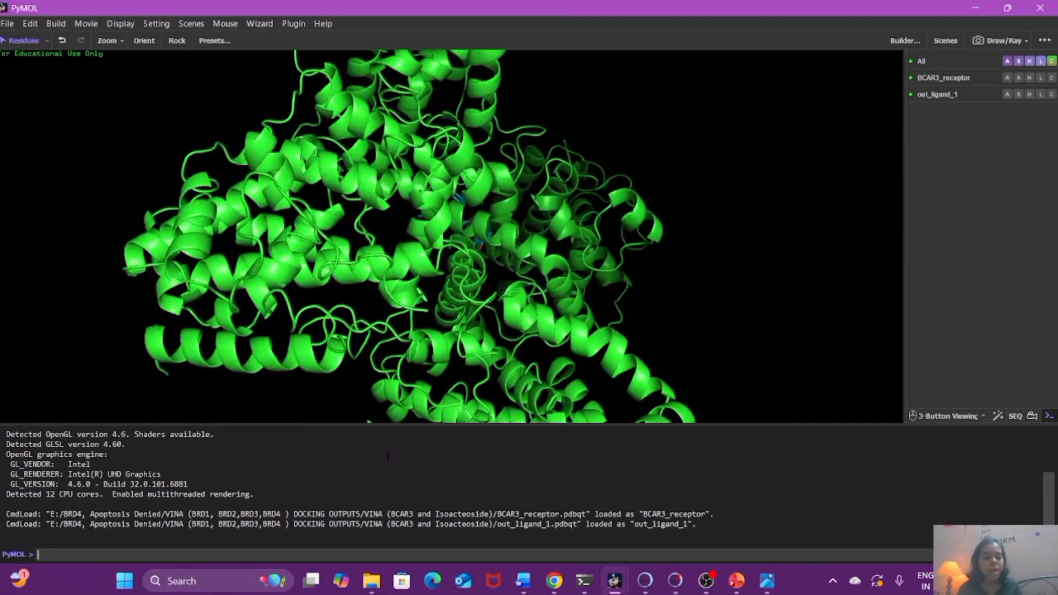
- Expand the command log to review its load messages, and shrink it again to give the 3D viewport more room
drag(400, 425, 399, 180)
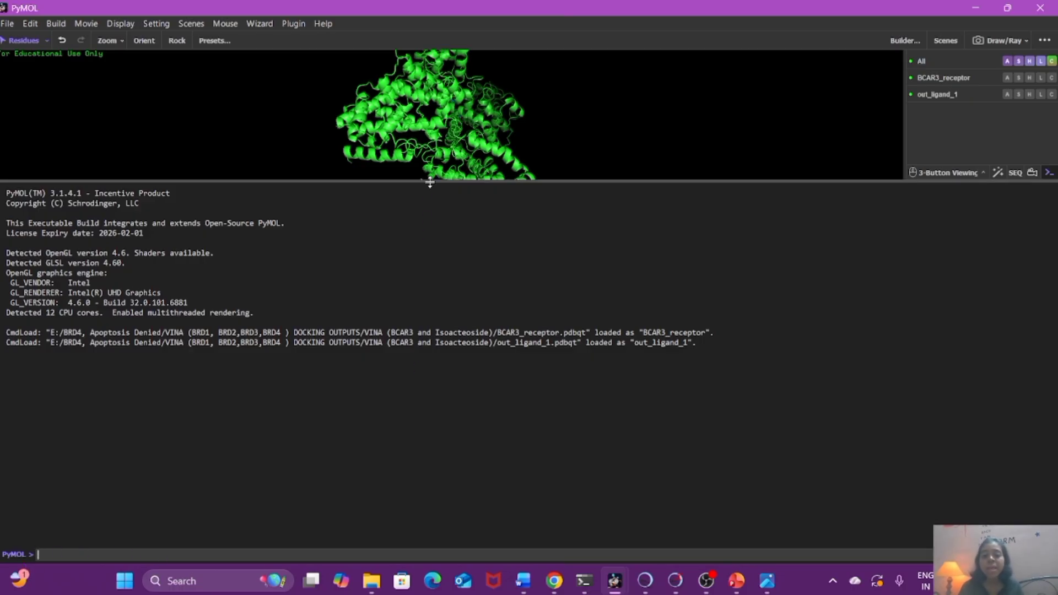
drag(431, 190, 430, 532)
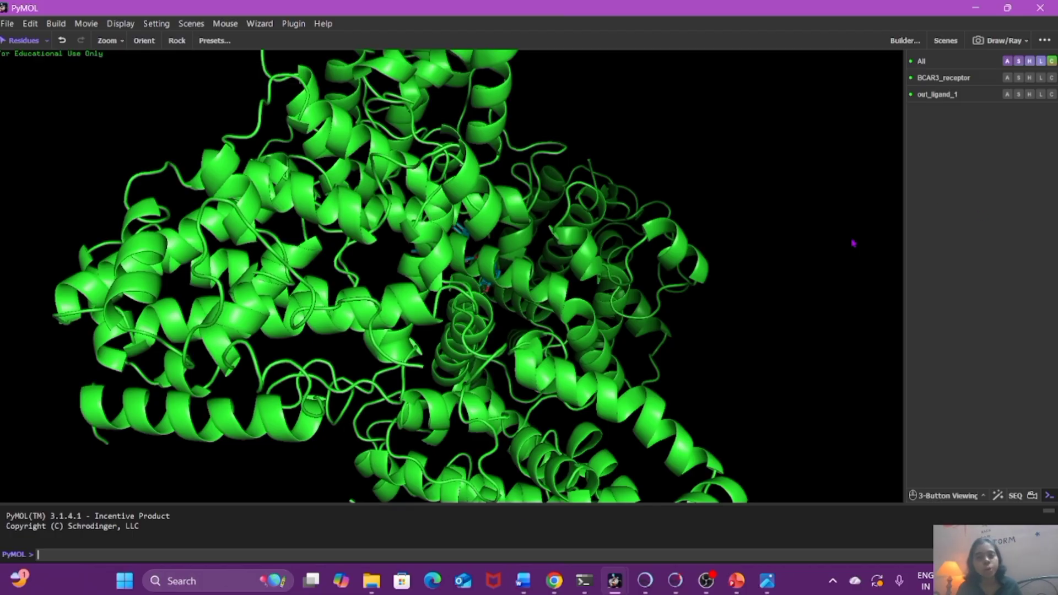
scroll(667, 349, up, 5)
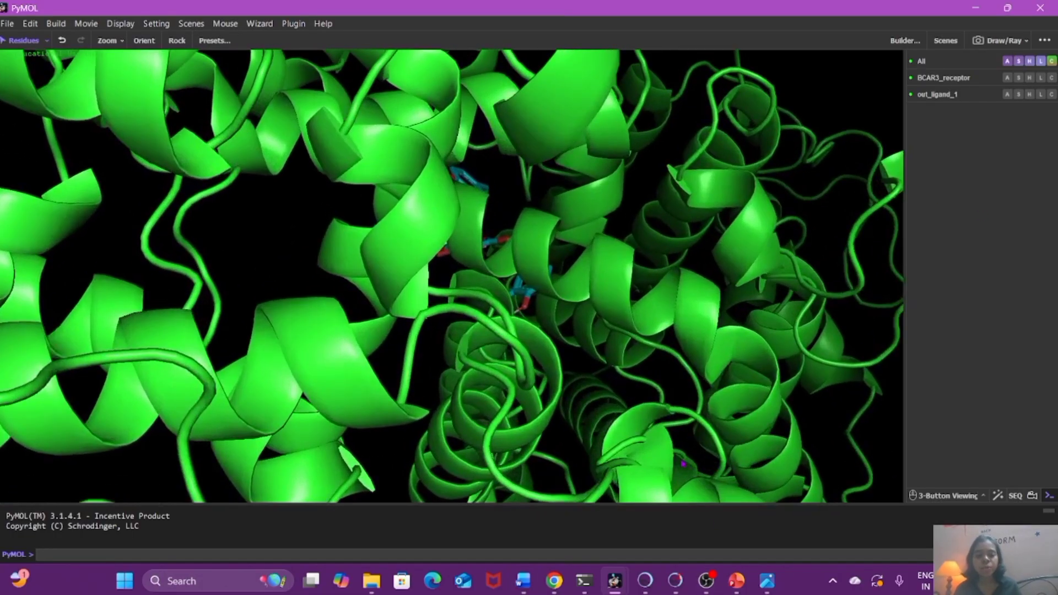
- Examine the whole receptor from several angles to locate the docked ligand on its outer side
scroll(667, 348, down, 5)
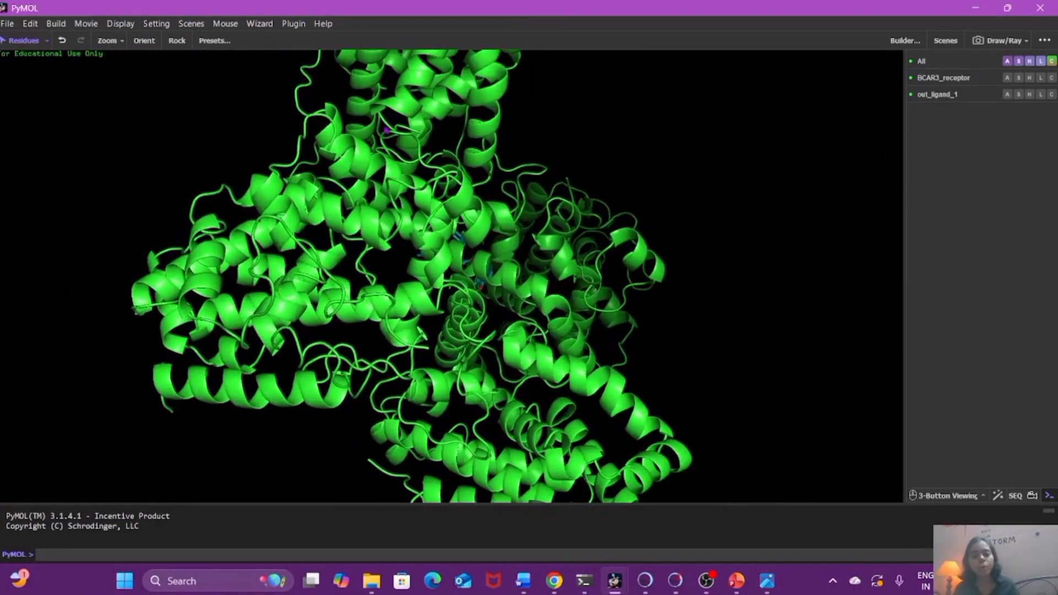
drag(289, 278, 524, 321)
drag(403, 326, 630, 270)
right_drag(590, 272, 525, 247)
right_drag(607, 464, 479, 350)
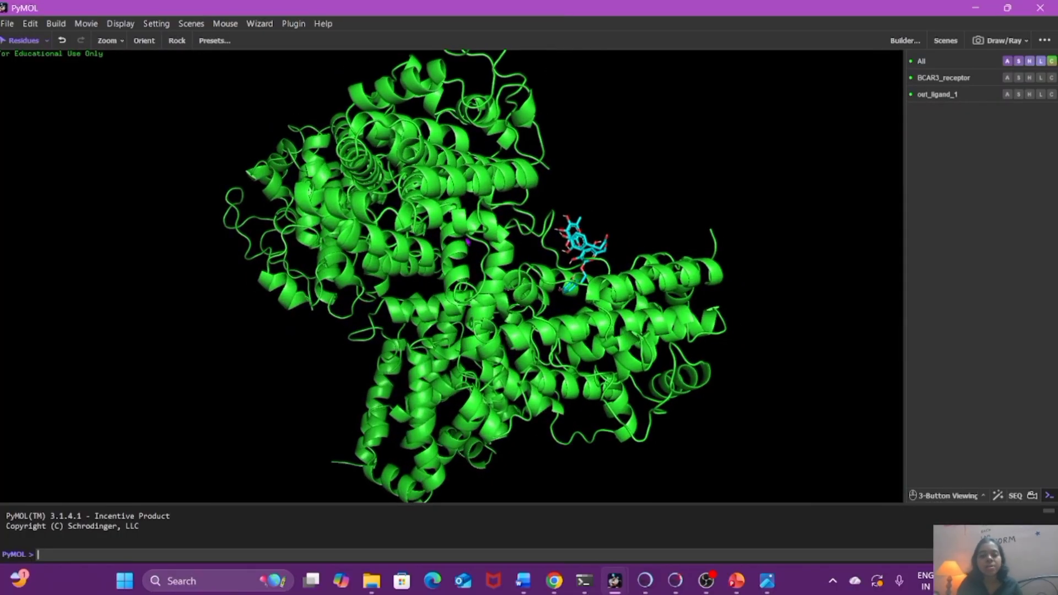
- Inspect the receptor's central helices and loops close up, along with the ligand's position relative to them
right_drag(470, 244, 484, 559)
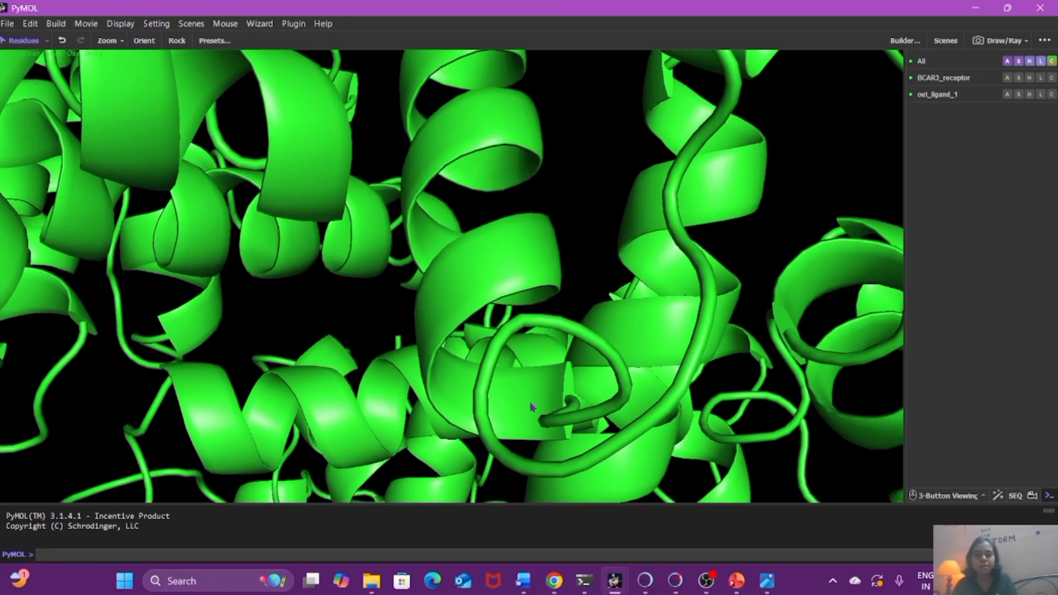
right_drag(533, 407, 511, 182)
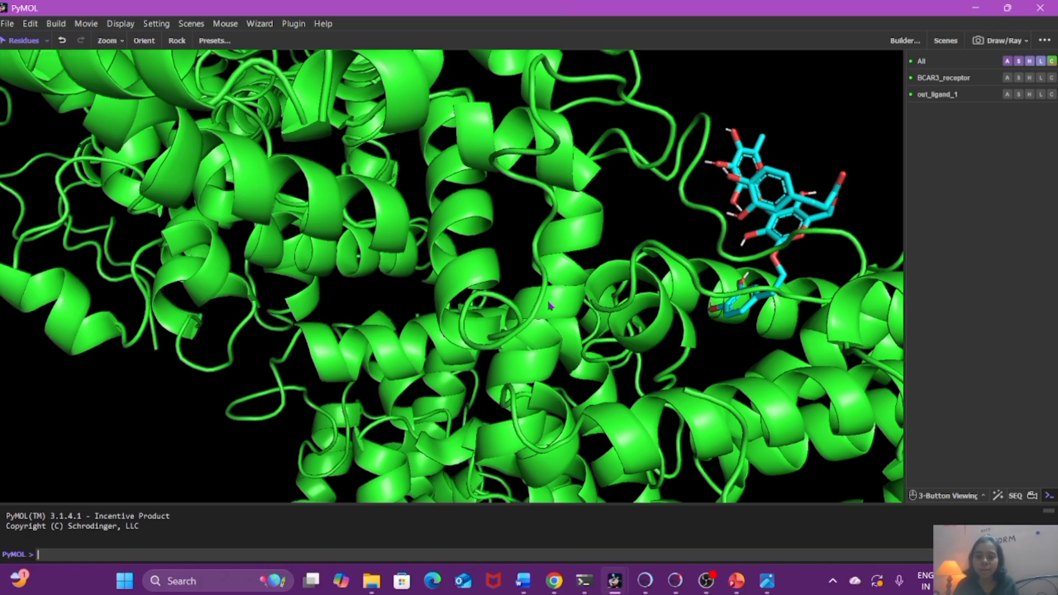
right_drag(587, 376, 559, 398)
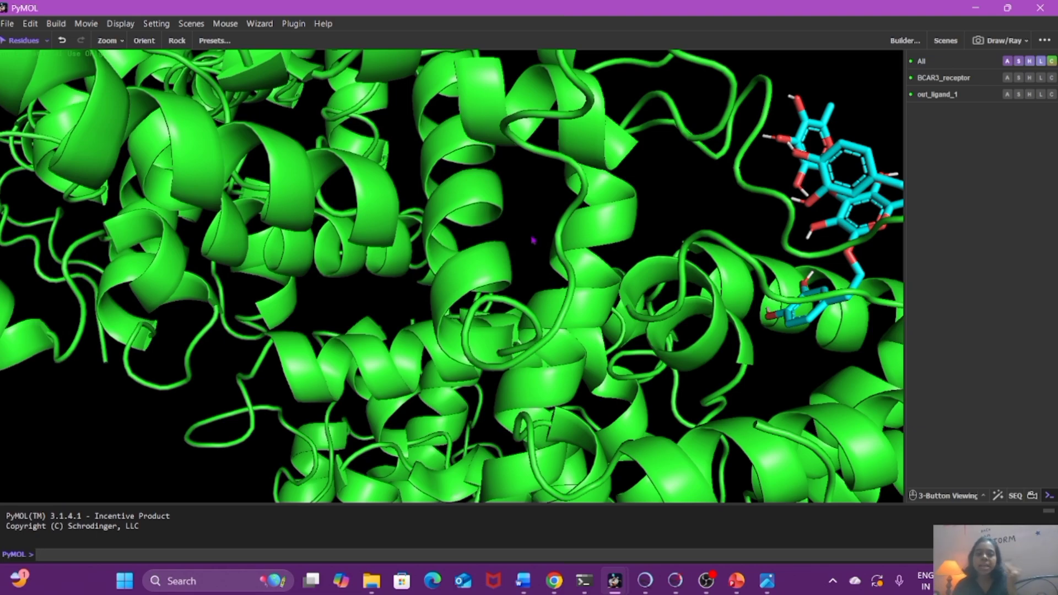
right_drag(553, 301, 529, 284)
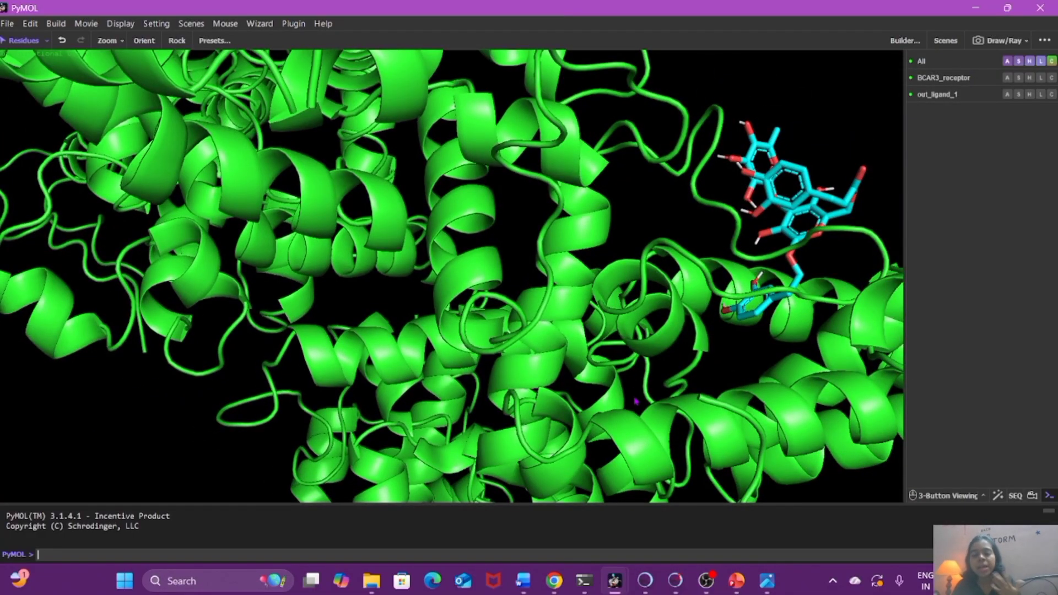
right_drag(628, 386, 611, 412)
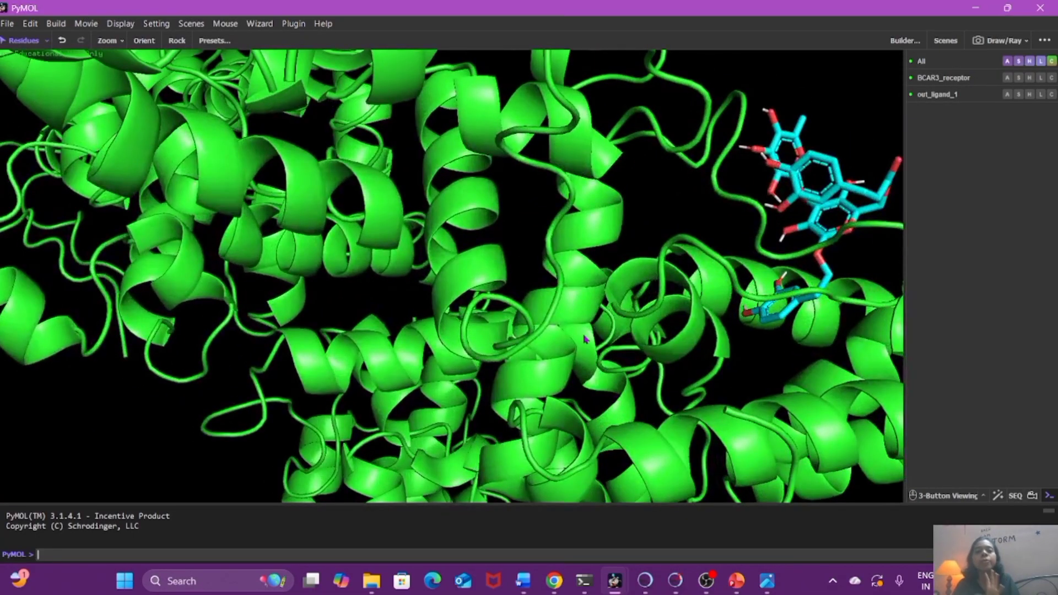
drag(586, 339, 729, 253)
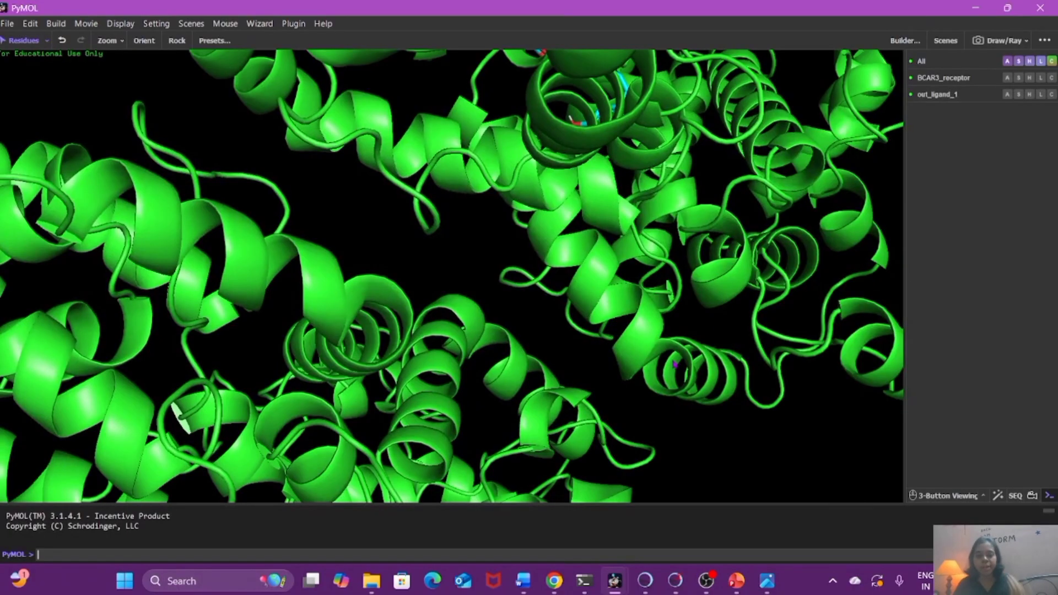
right_drag(659, 411, 595, 386)
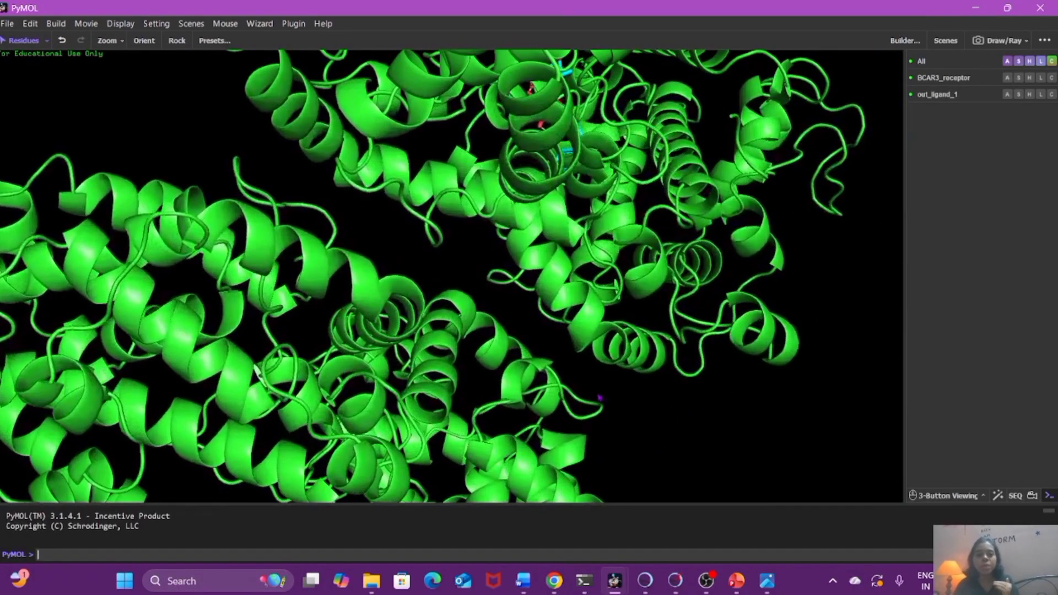
- Orient the whole complex to fit the viewport and examine the receptor's lobes from the side
click(144, 42)
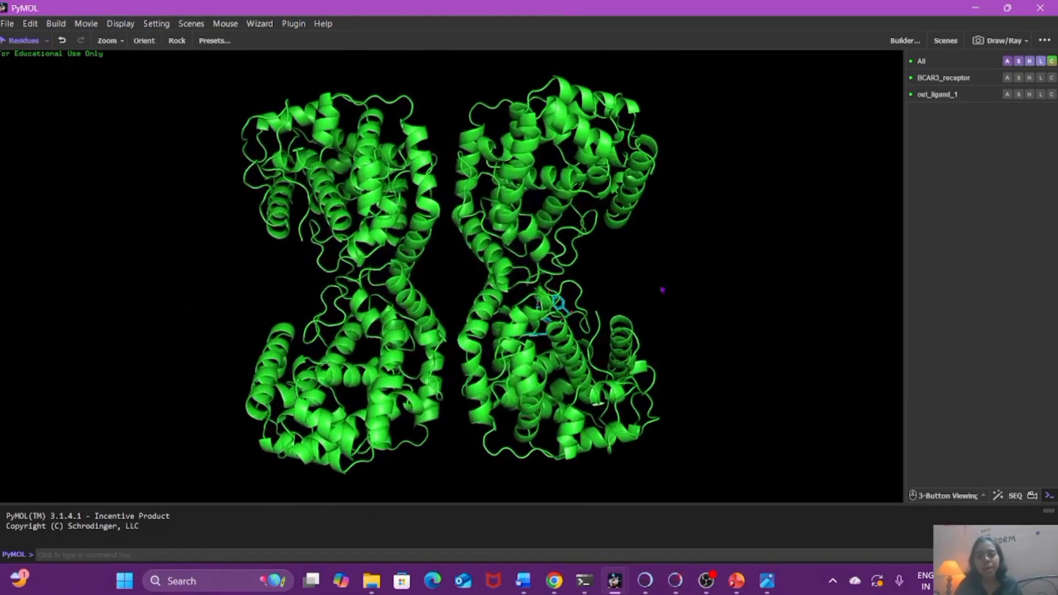
click(321, 189)
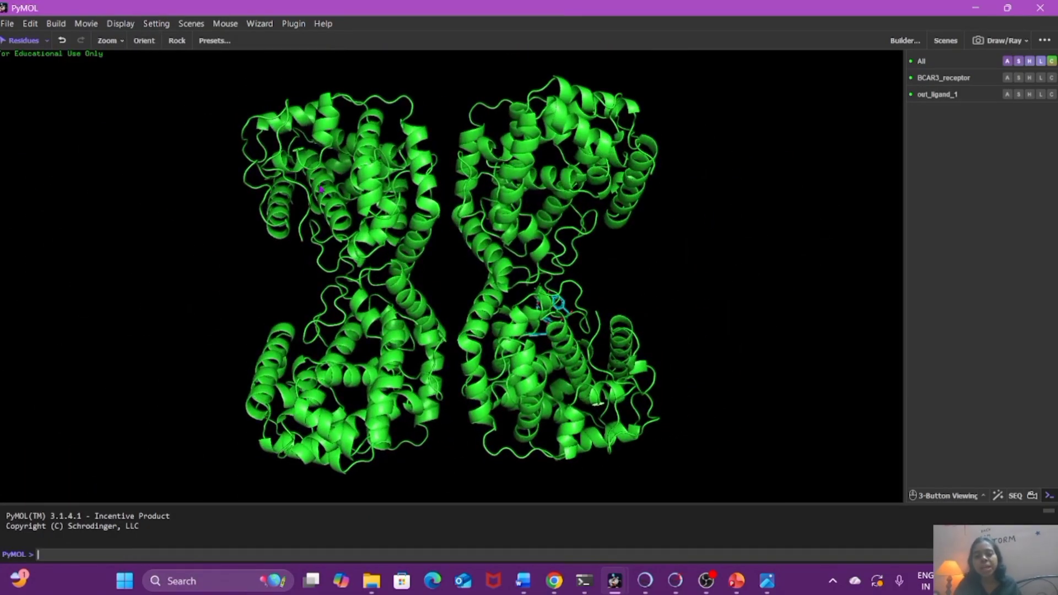
drag(322, 189, 255, 192)
drag(474, 303, 316, 310)
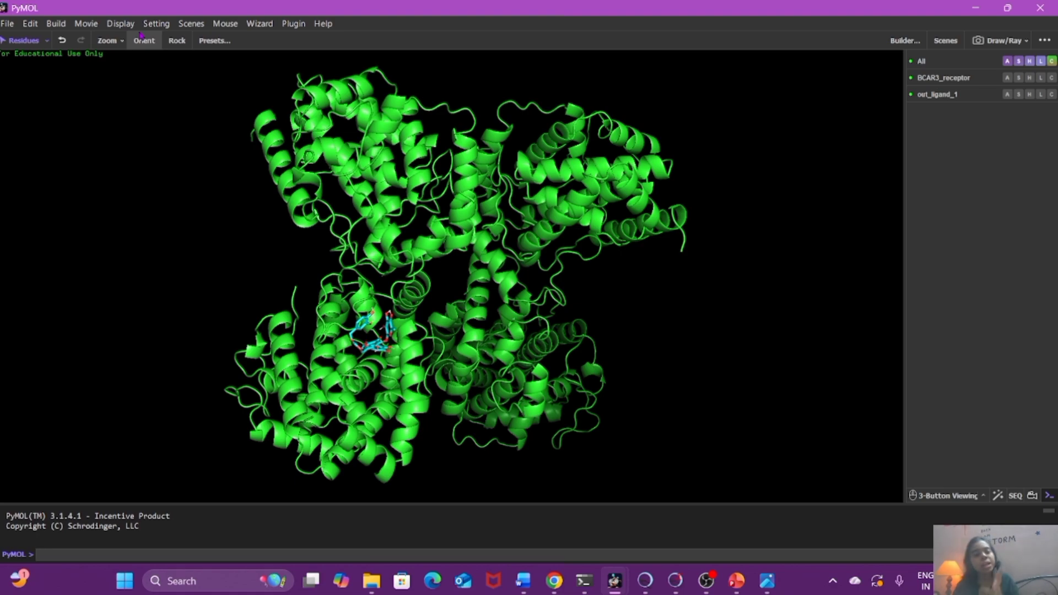
- Examine the gap between the receptor's two halves, both close up and within the surrounding structure
drag(493, 268, 780, 373)
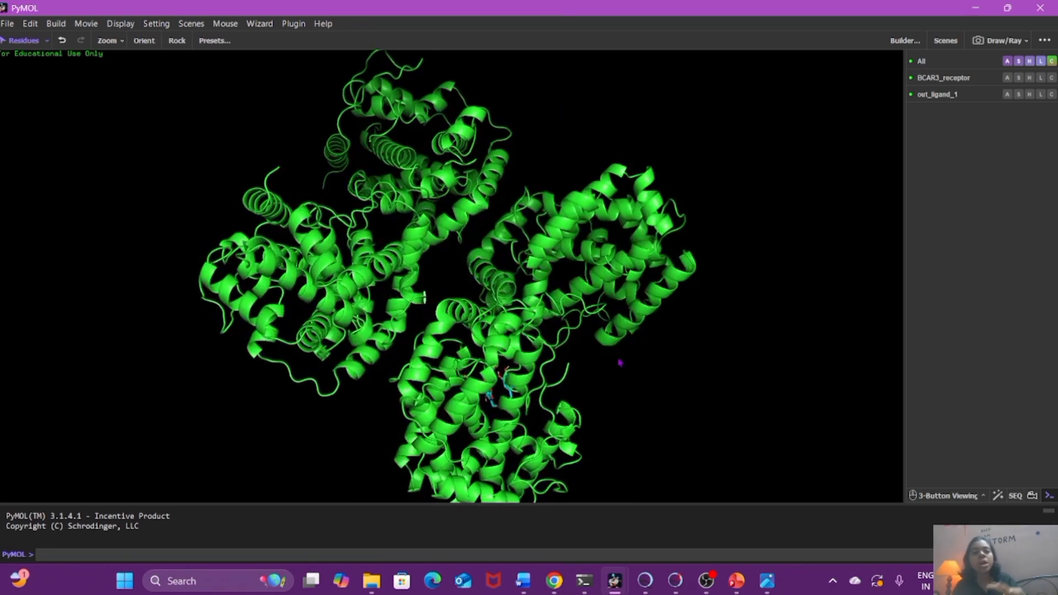
right_drag(620, 363, 821, 559)
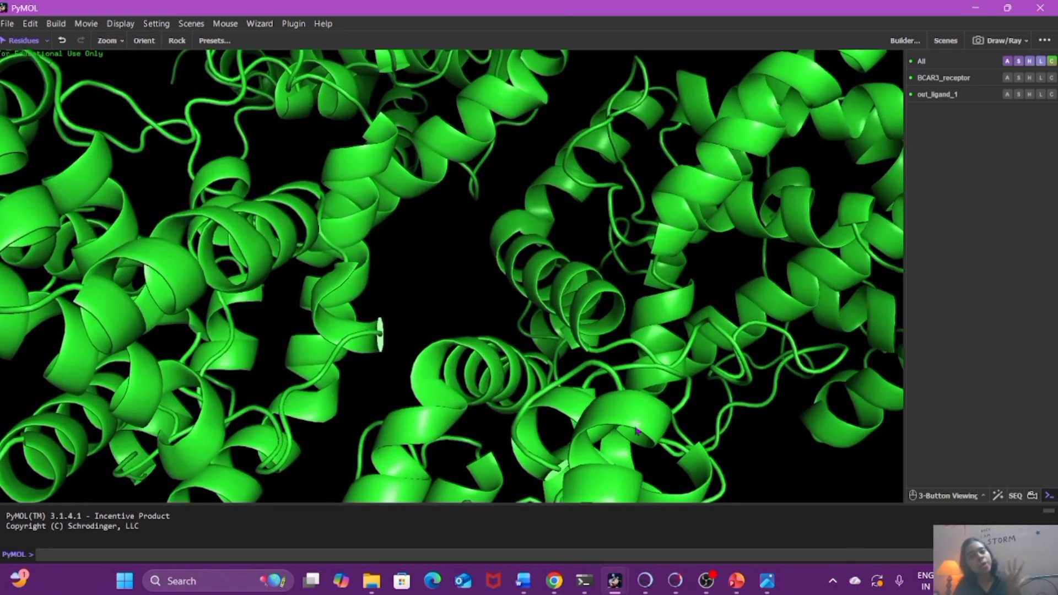
right_drag(623, 433, 658, 450)
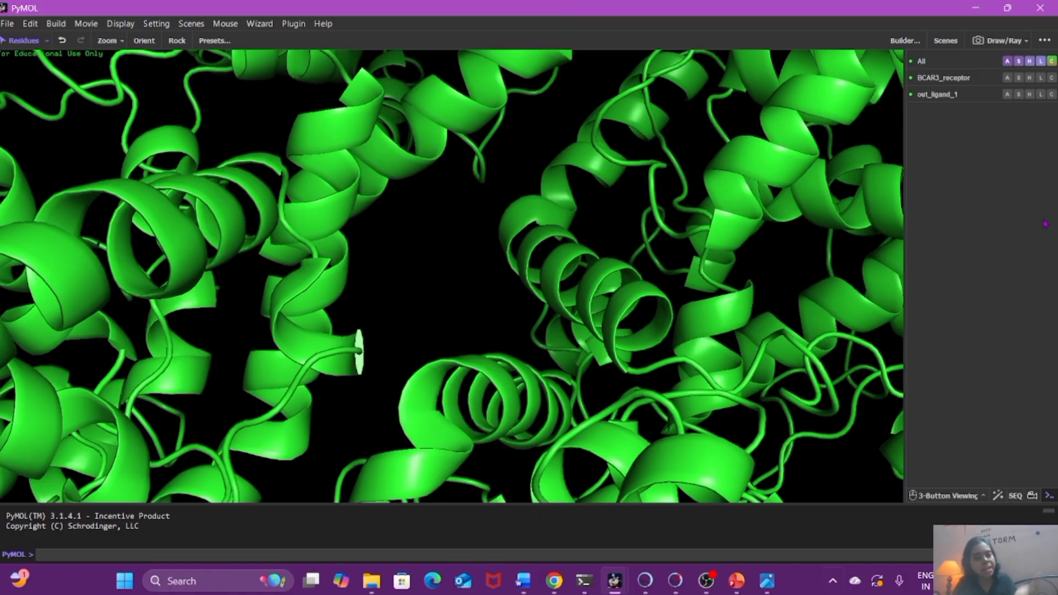
scroll(625, 408, down, 5)
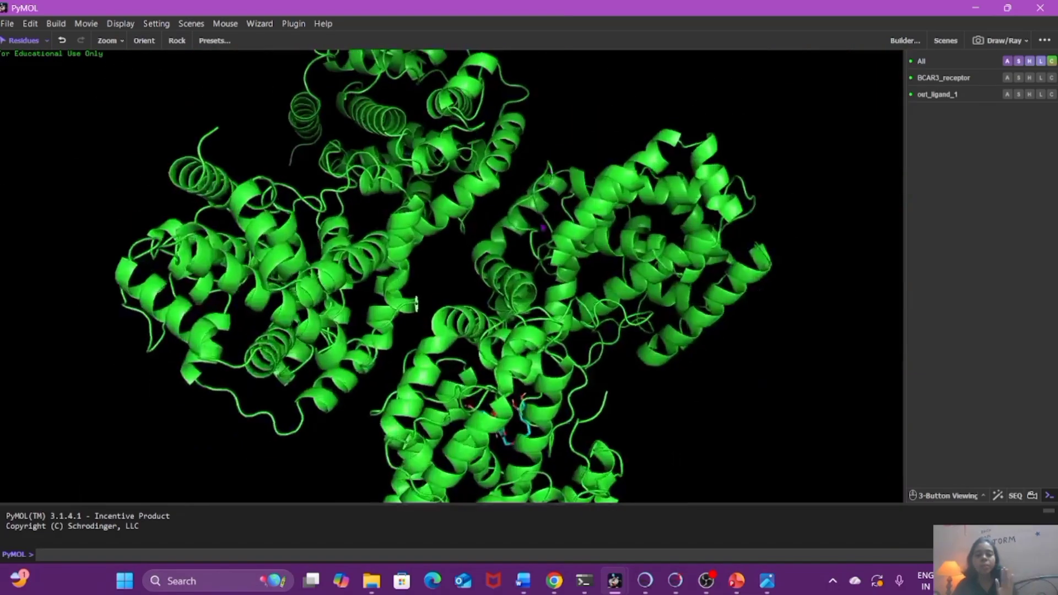
scroll(550, 335, up, 4)
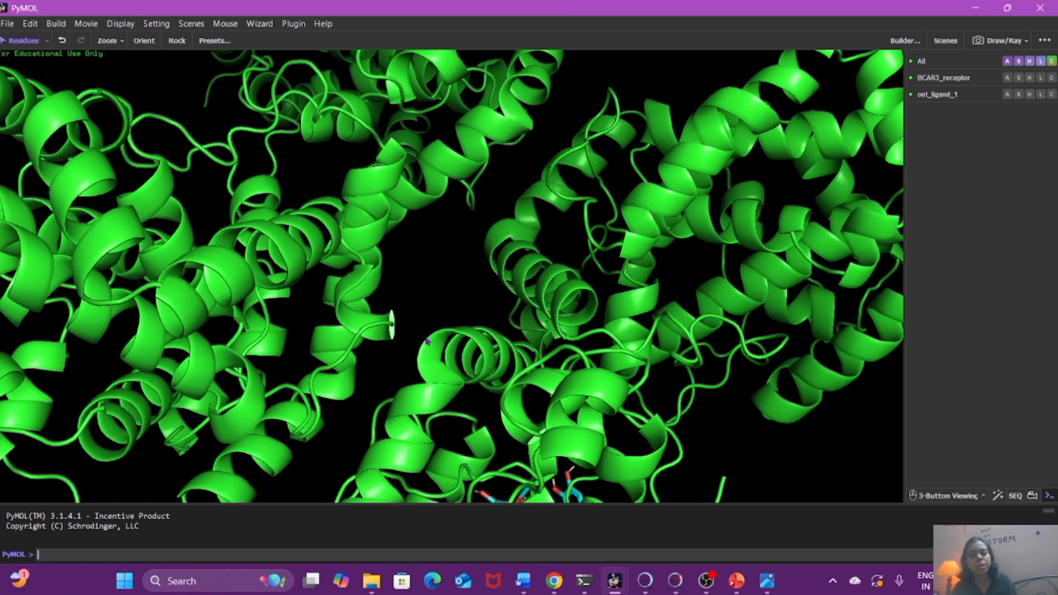
- Reorient the complex and frame a close-up of the receptor helices with the ligand at the edge
click(144, 43)
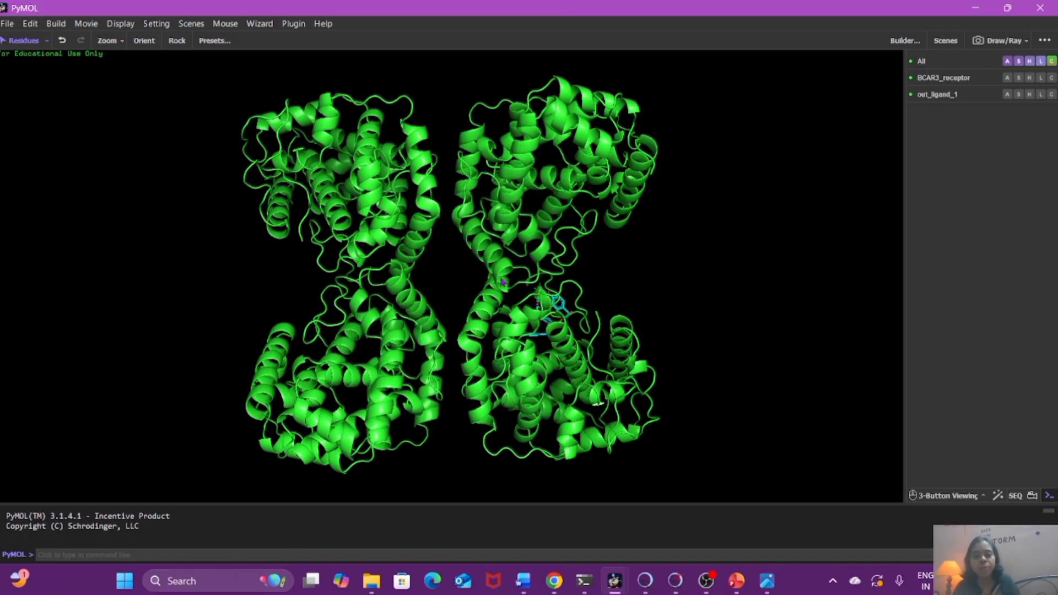
right_drag(485, 310, 672, 455)
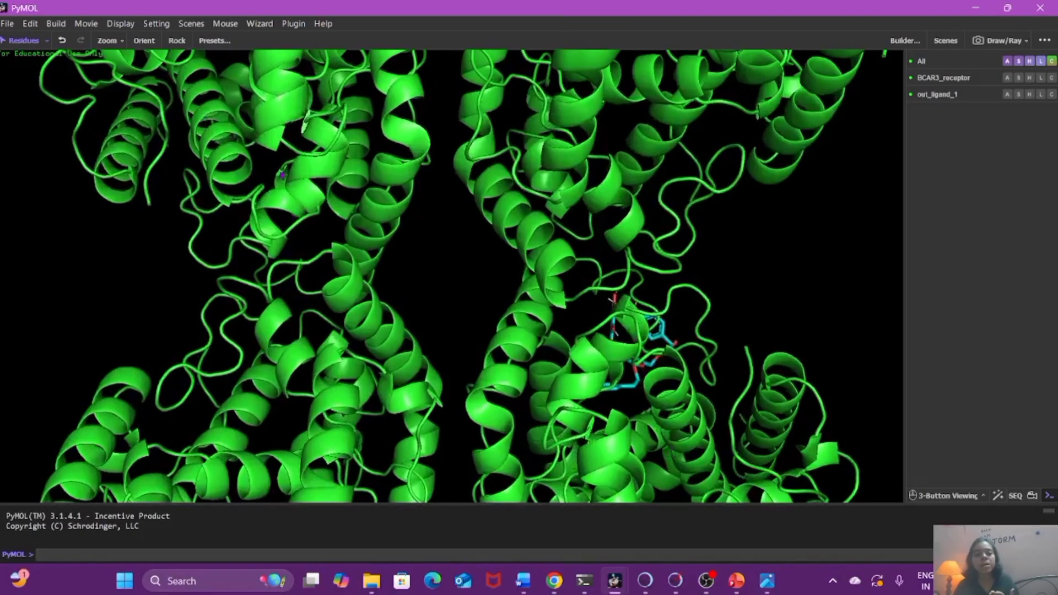
drag(672, 455, 586, 200)
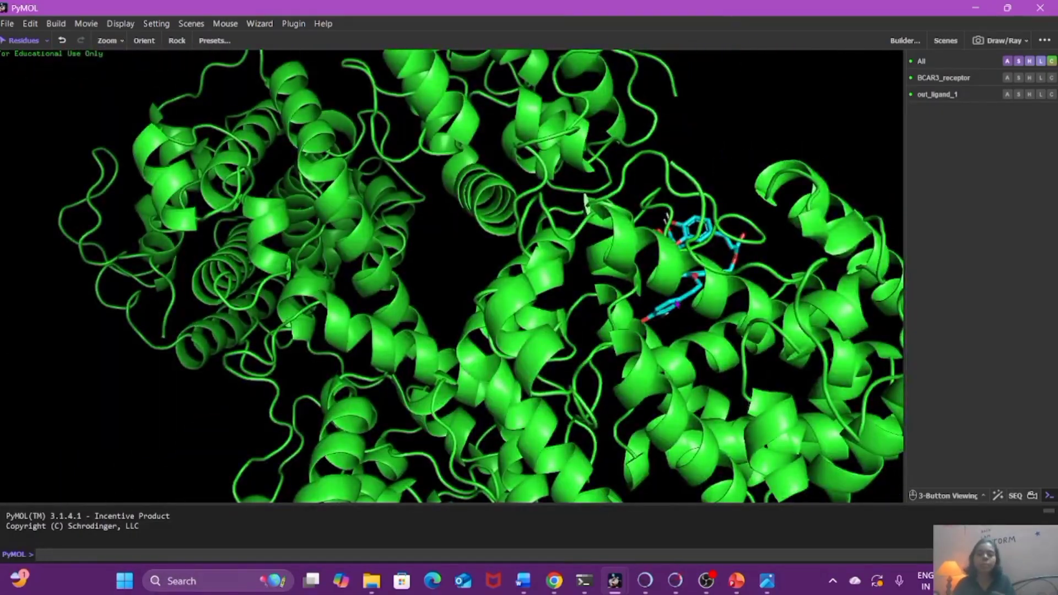
right_drag(678, 304, 732, 379)
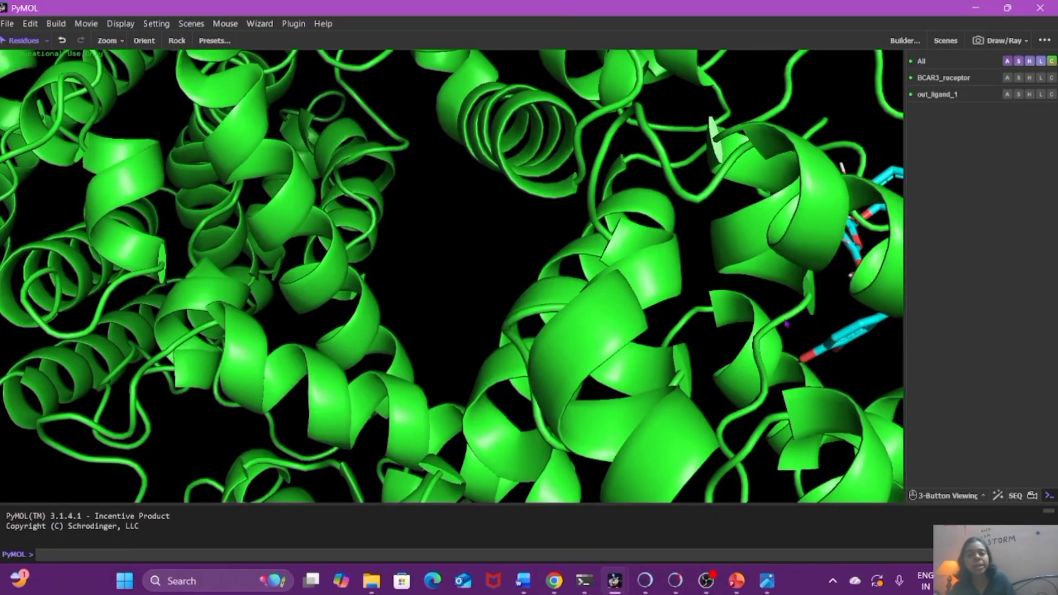
- Export the current view as a PNG image named pic1 in the Downloads folder
click(7, 23)
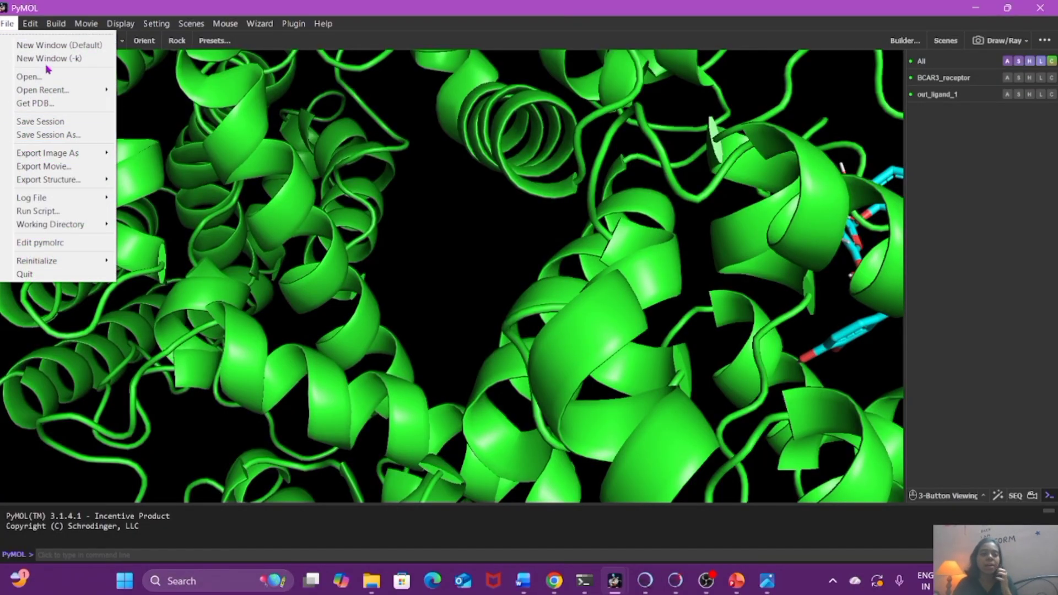
mouse_move(64, 157)
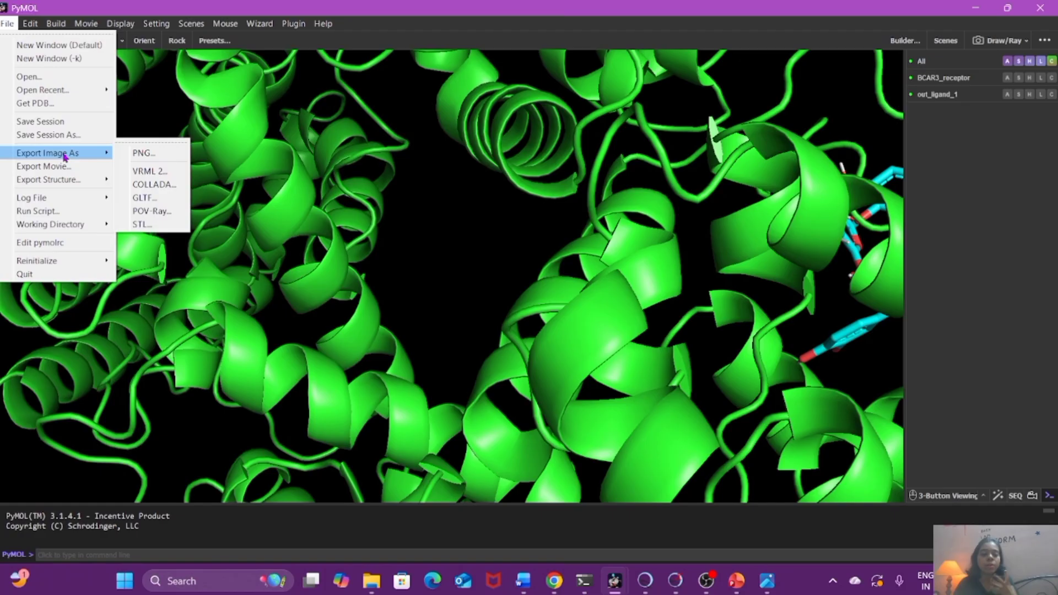
click(141, 152)
click(493, 330)
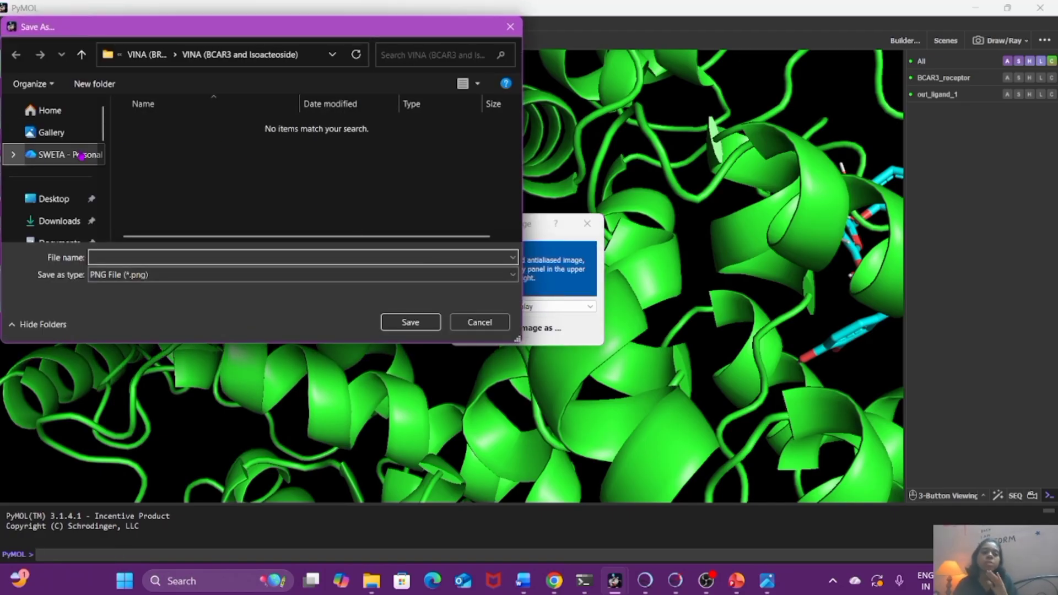
click(62, 222)
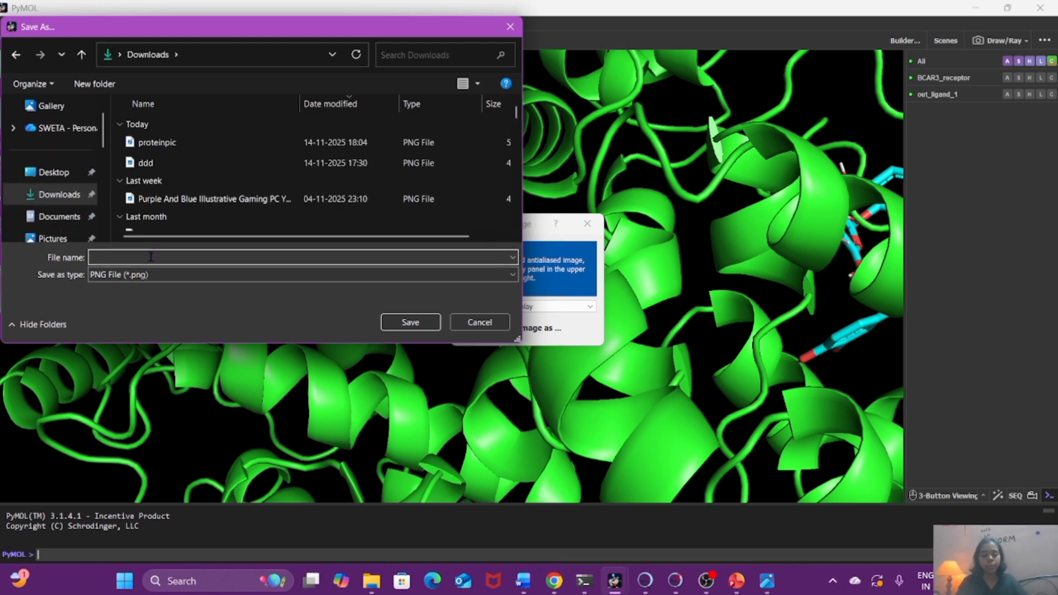
text(pic1)
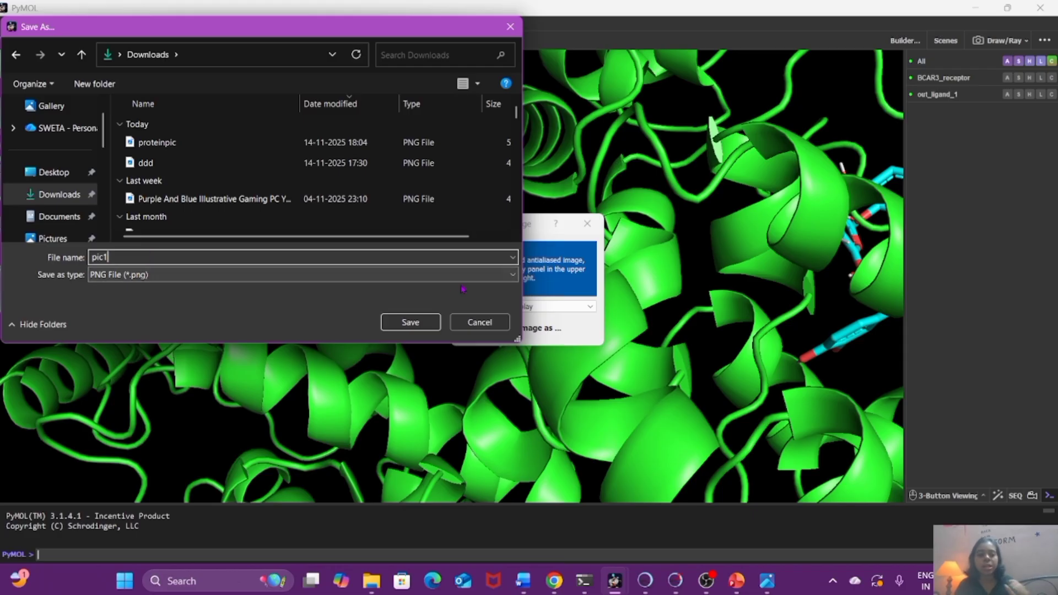
click(413, 322)
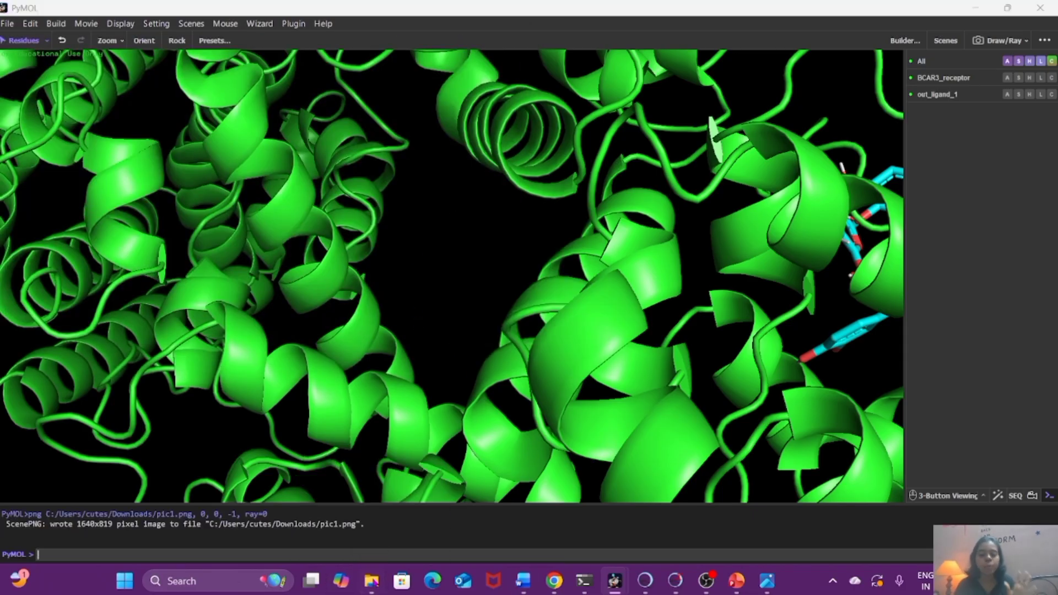
- Switch to File Explorer, view the exported pic1 image from Downloads, and return to PyMOL
click(371, 581)
click(55, 220)
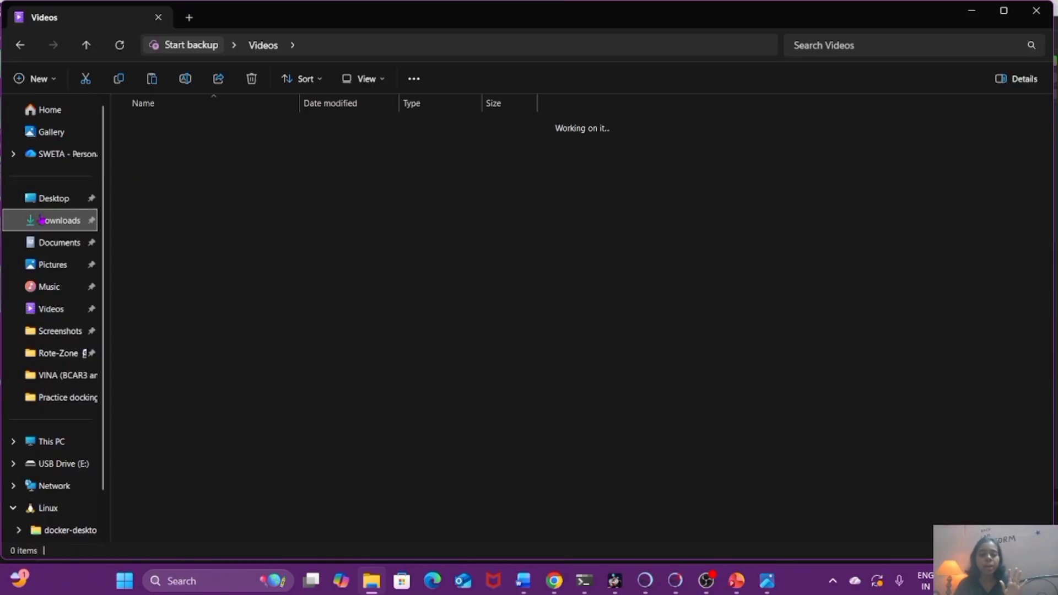
click(206, 162)
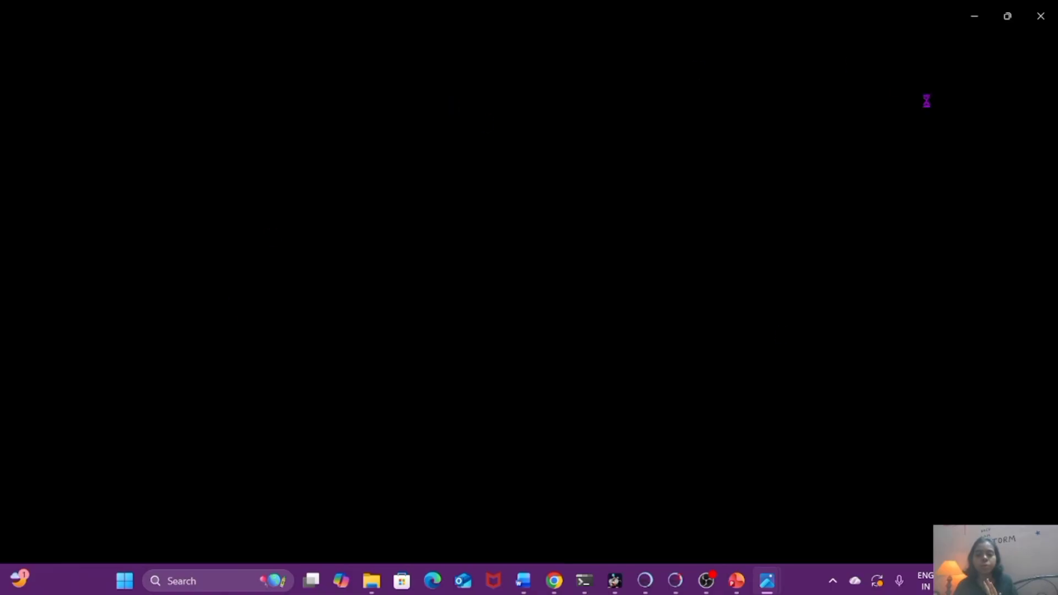
scroll(744, 222, up, 1)
scroll(743, 222, down, 1)
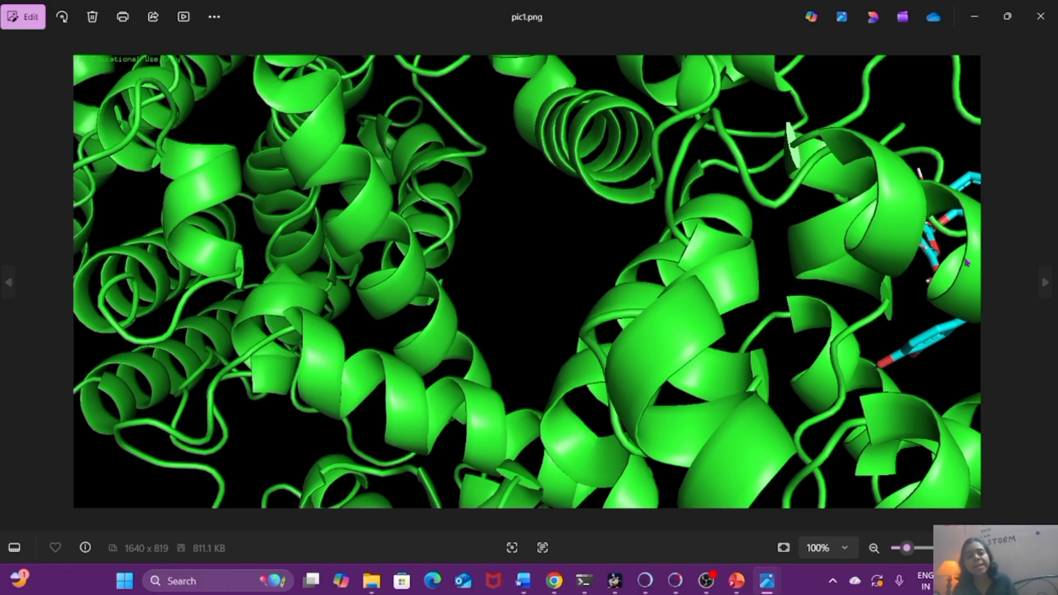
click(1029, 21)
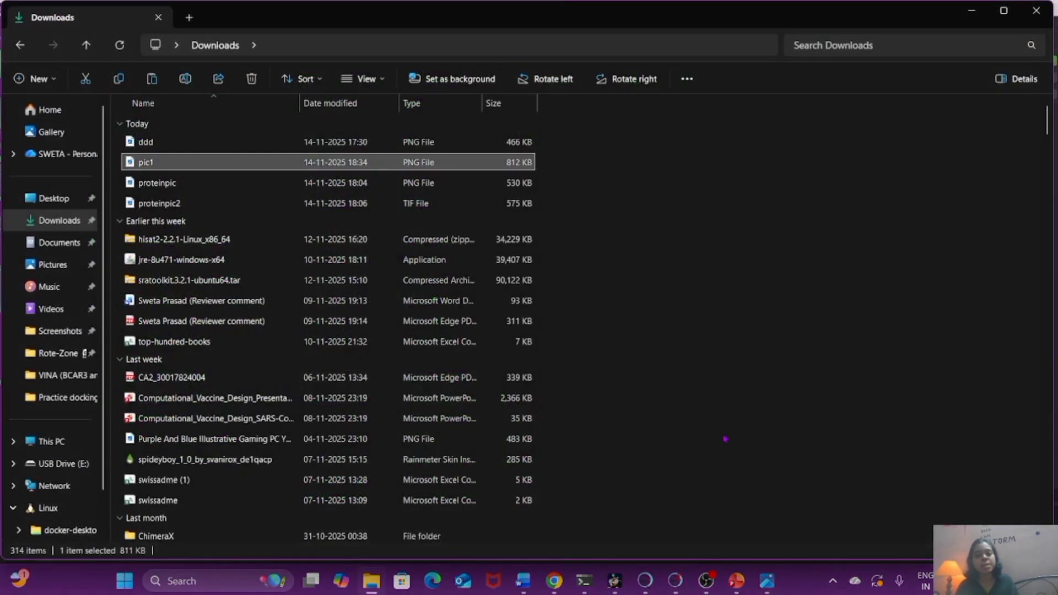
click(971, 11)
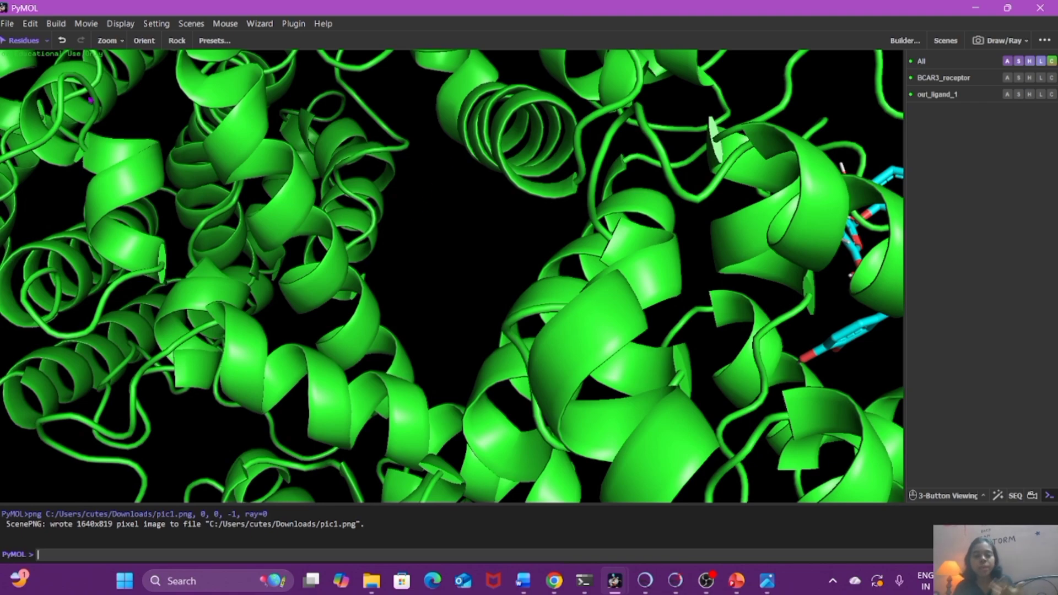
- Orient the whole complex in the view and export it as a PNG image named pic2 in the Downloads folder
click(143, 41)
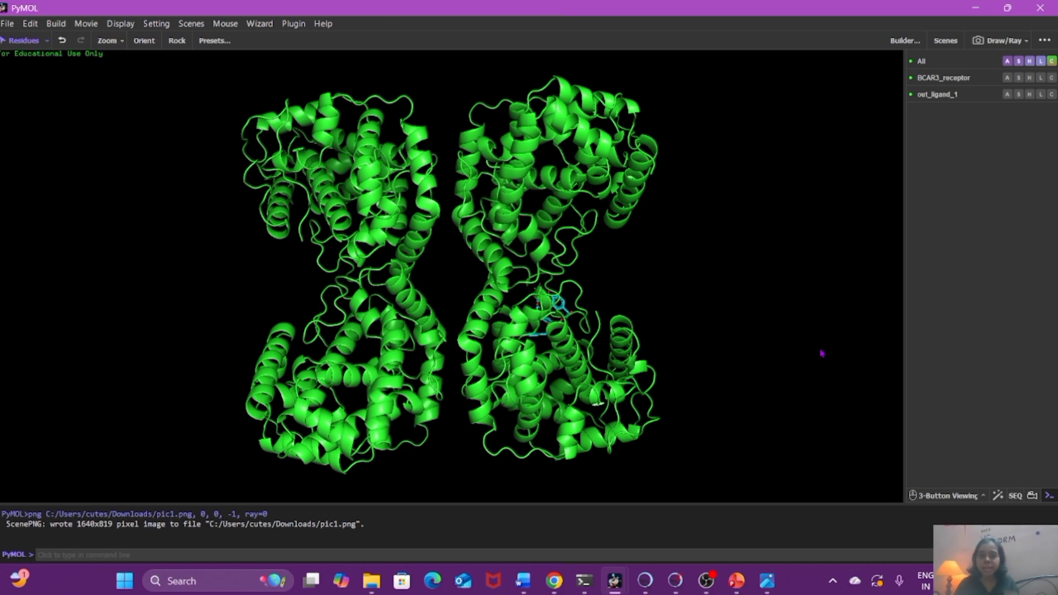
click(5, 26)
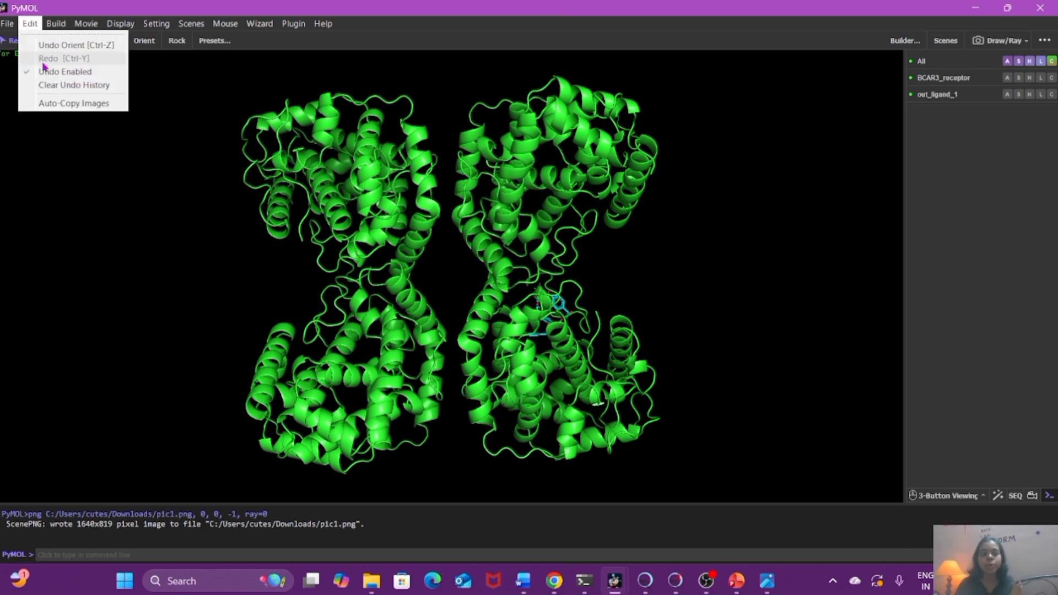
click(29, 25)
click(8, 25)
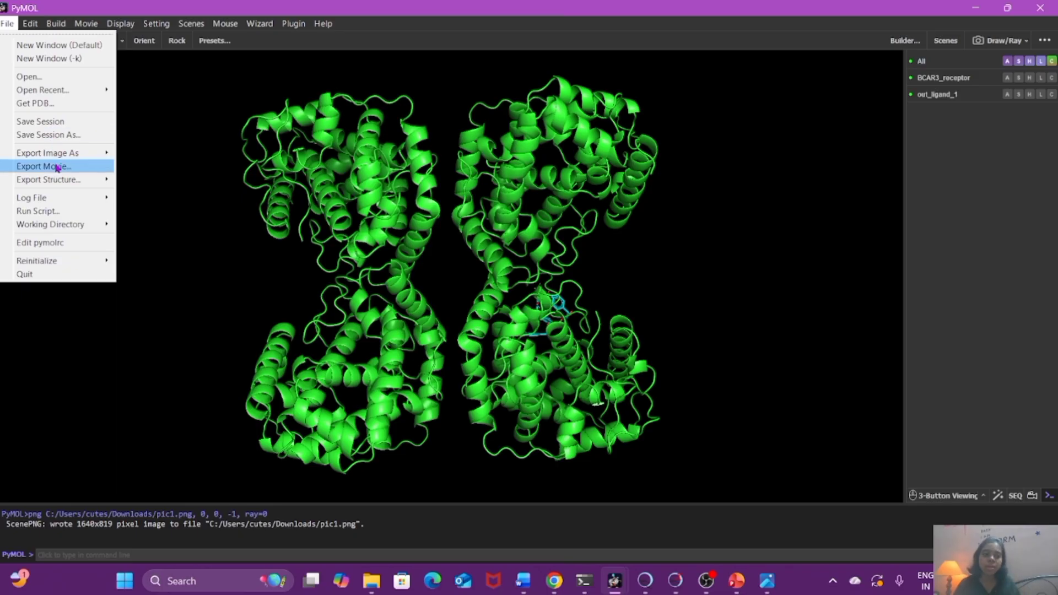
mouse_move(58, 155)
click(170, 154)
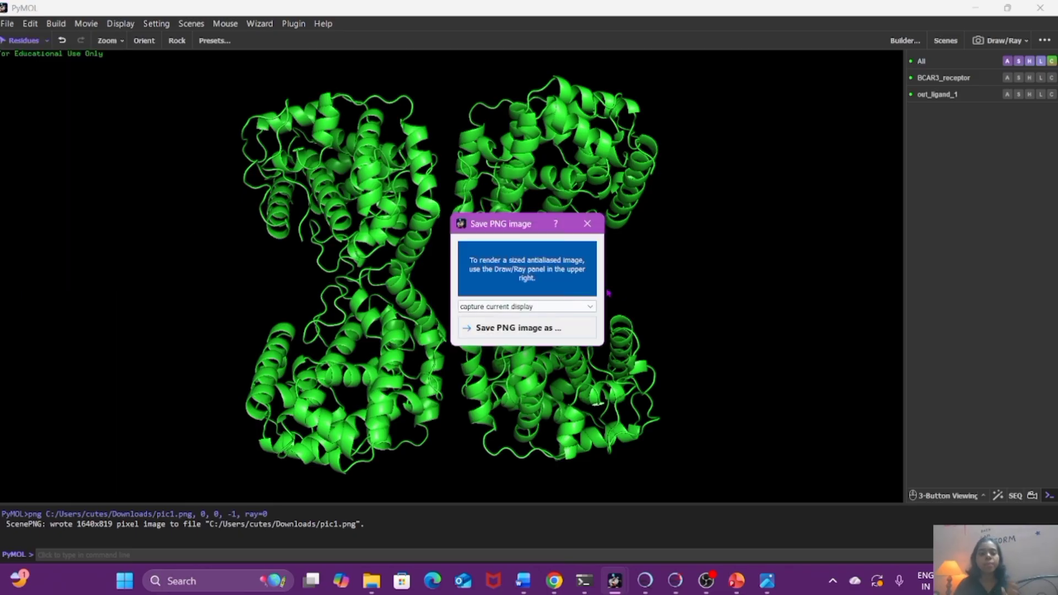
click(546, 329)
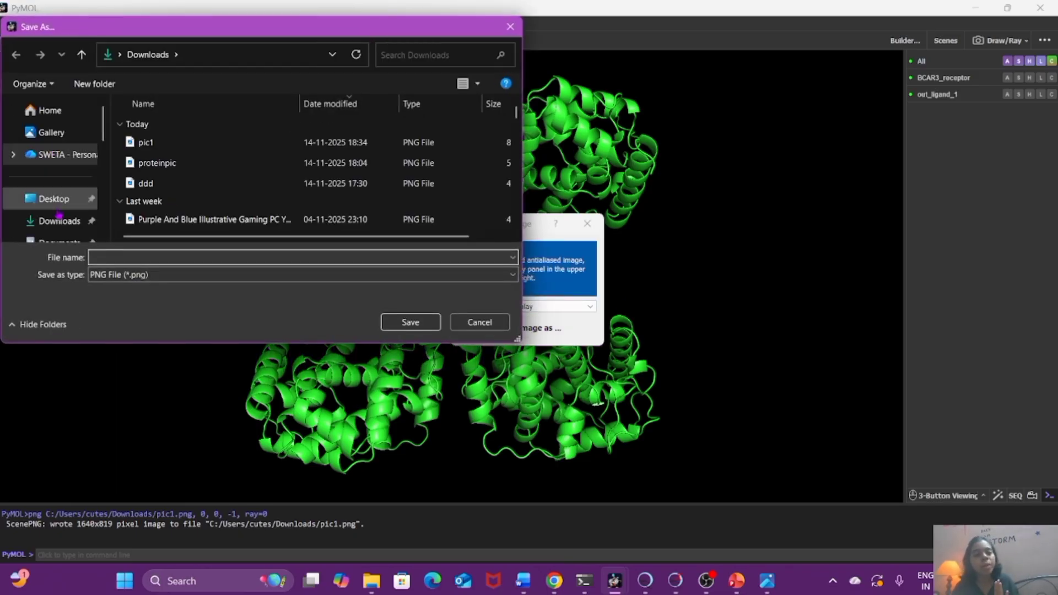
click(141, 258)
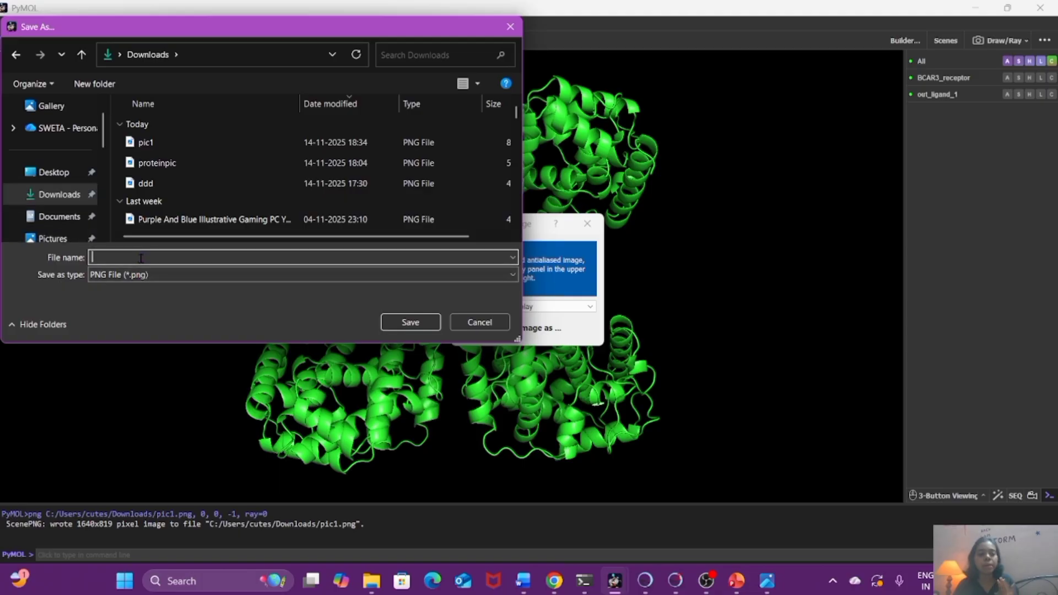
text(pic2)
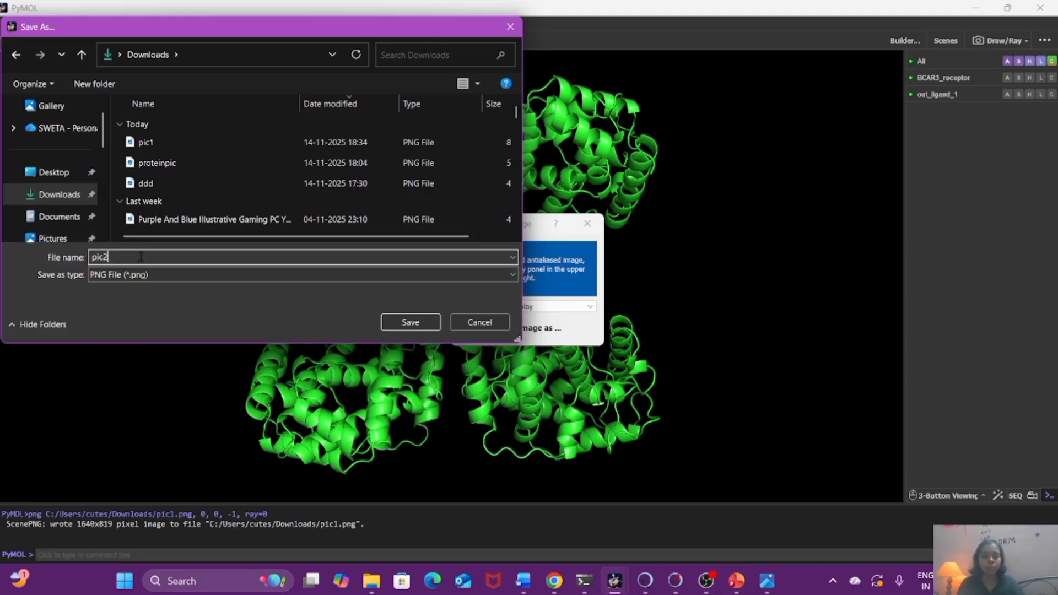
click(411, 322)
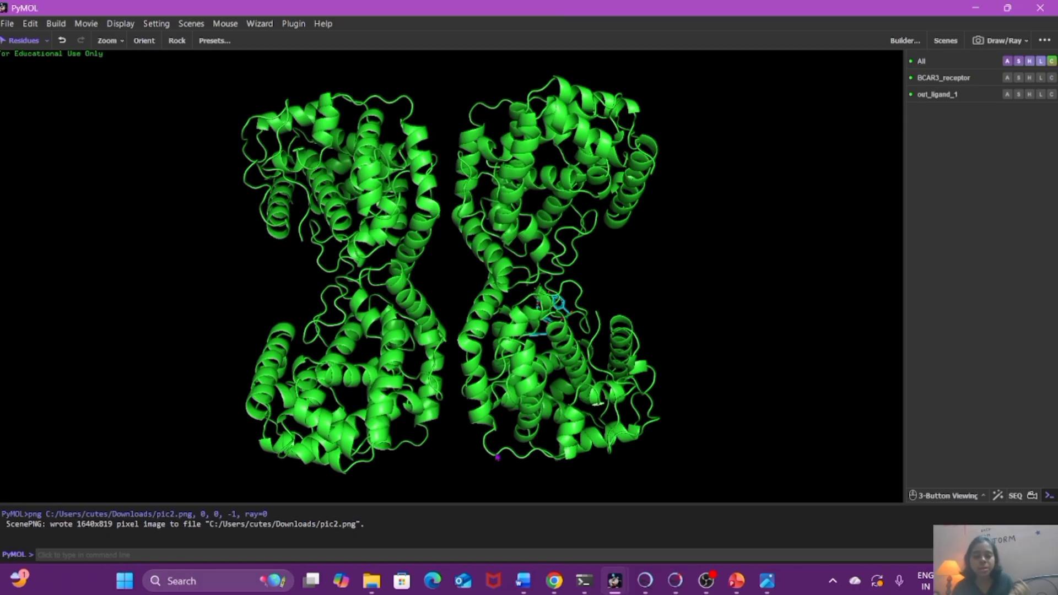
- Switch to File Explorer, view the exported pic2 image from Downloads, and return to PyMOL
click(372, 581)
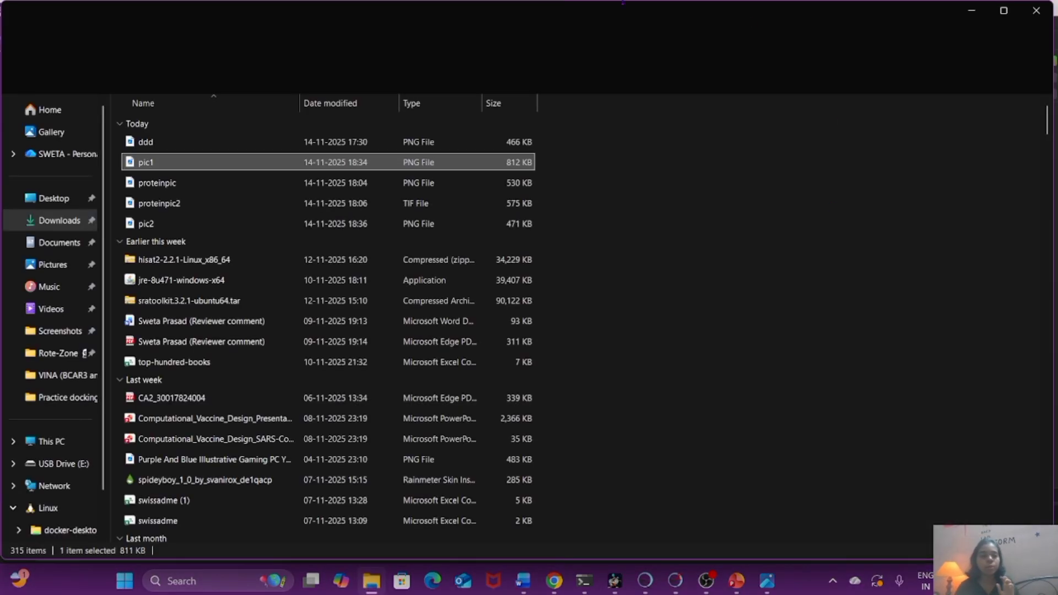
click(218, 208)
click(188, 227)
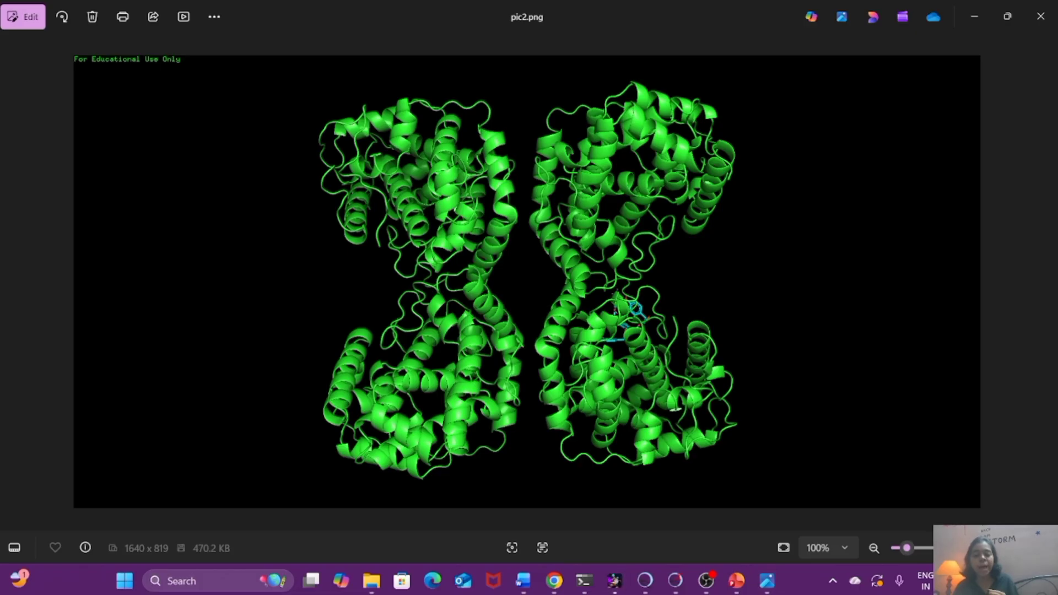
mouse_move(616, 584)
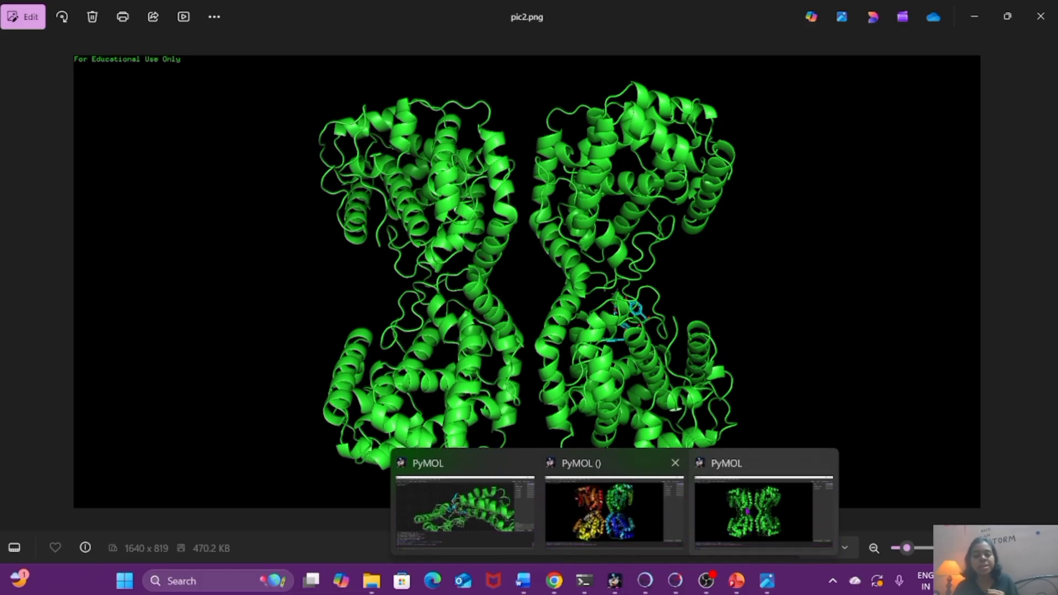
click(755, 532)
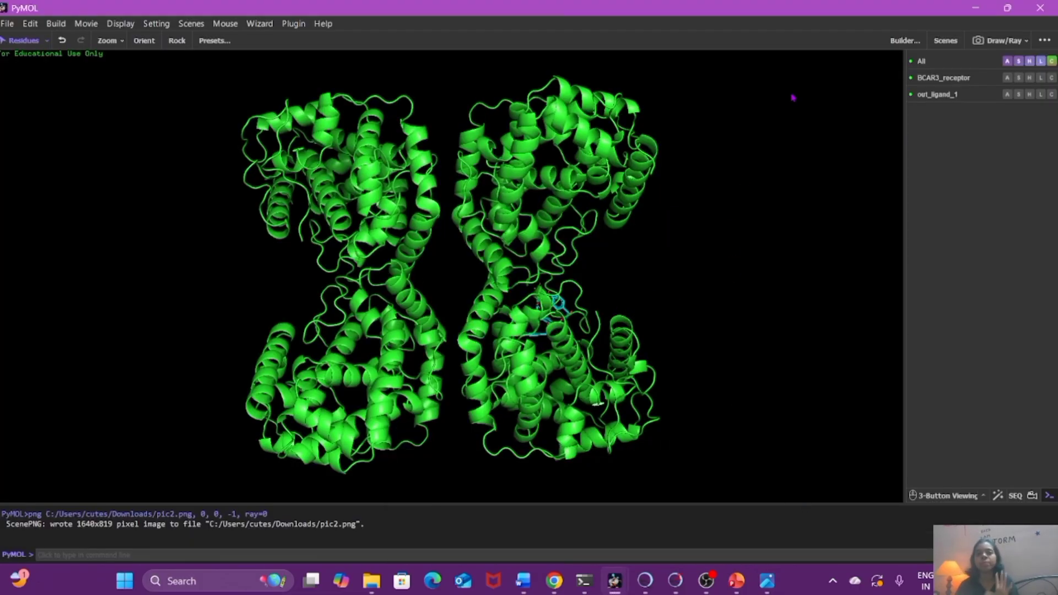
click(1049, 10)
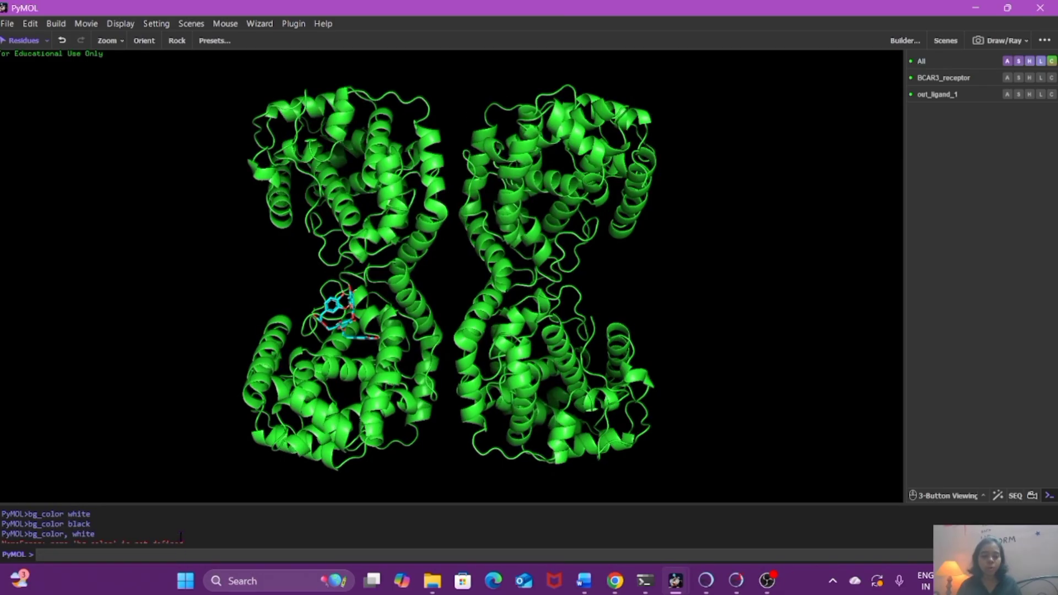
- Set the viewer background to white with the command bg_color white
scroll(181, 533, up, 2)
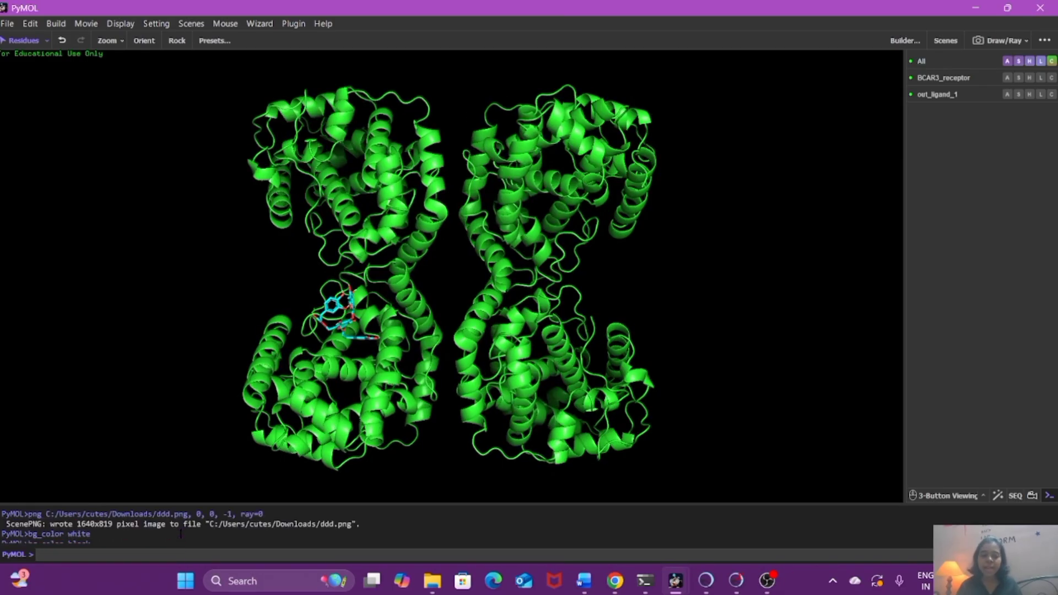
scroll(181, 533, down, 1)
scroll(181, 533, up, 1)
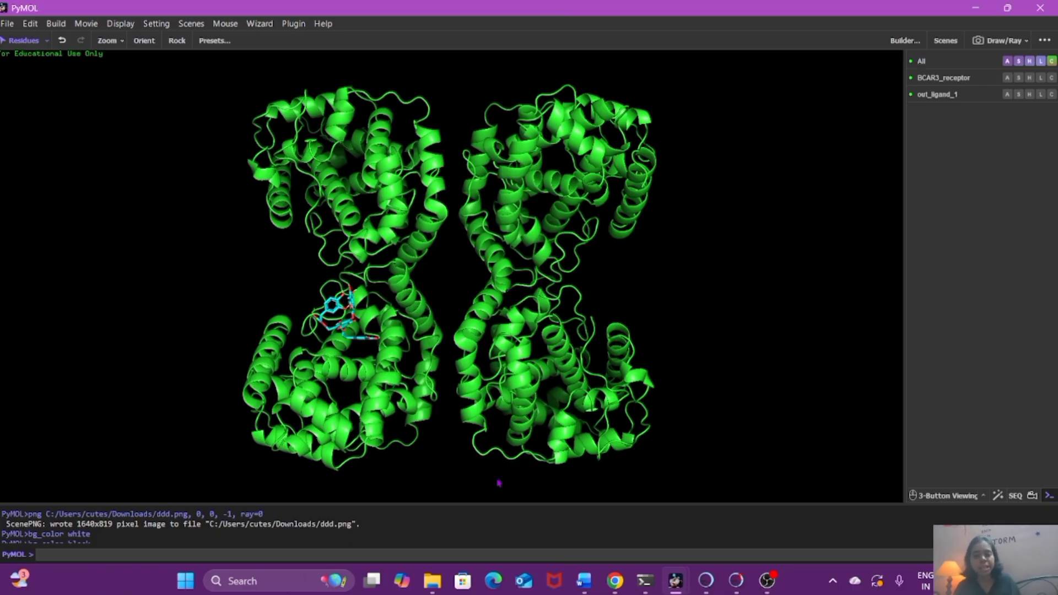
click(348, 556)
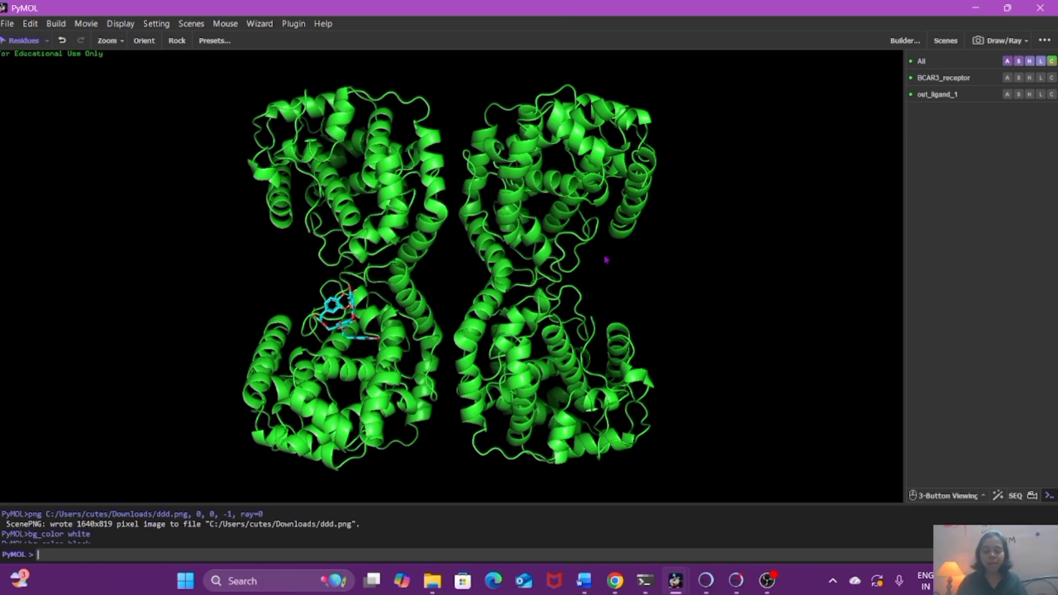
text(bg)
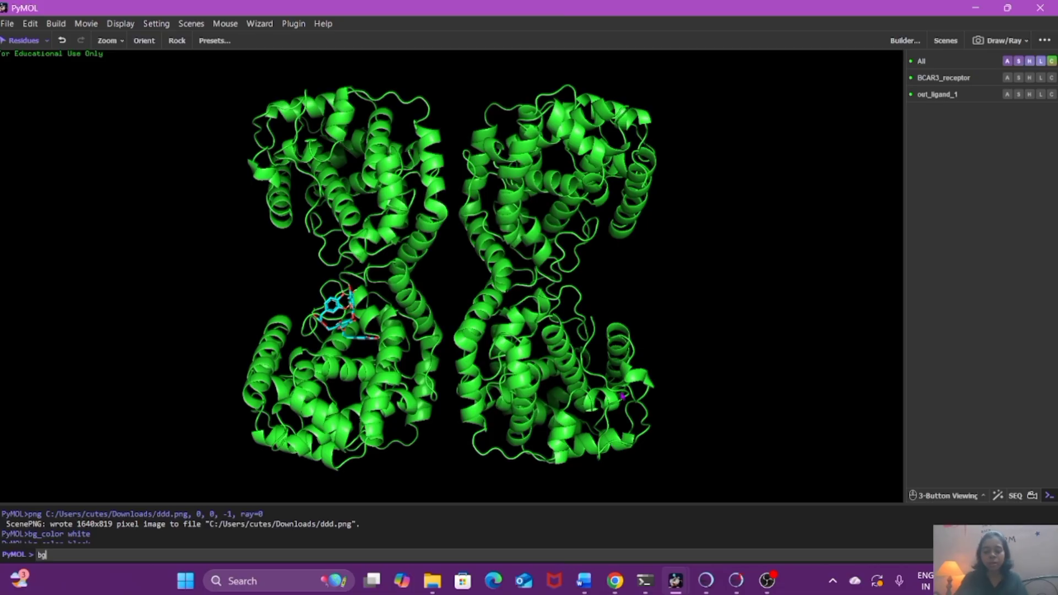
text(_)
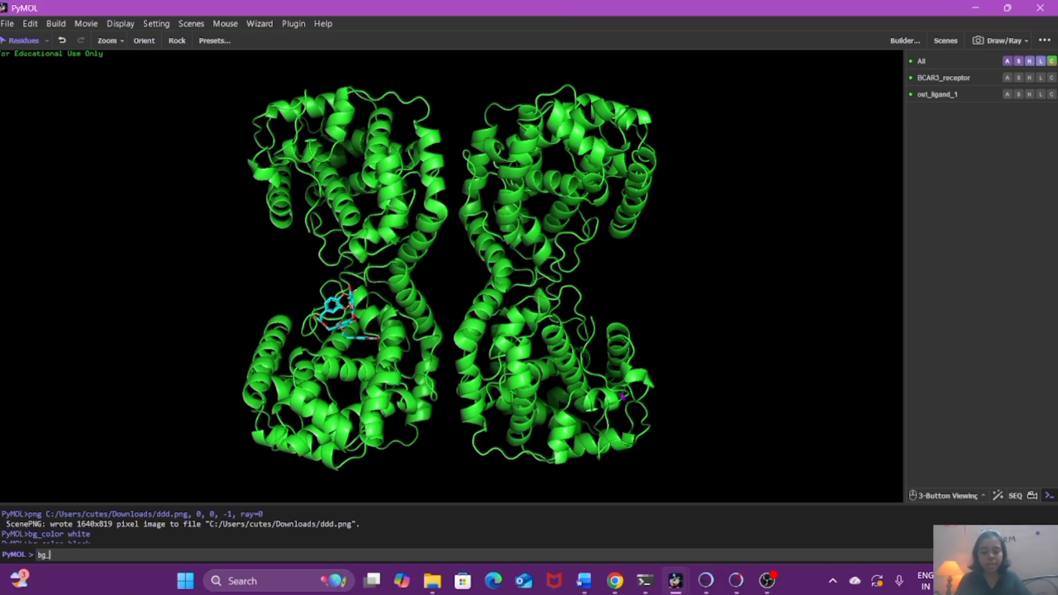
text(color)
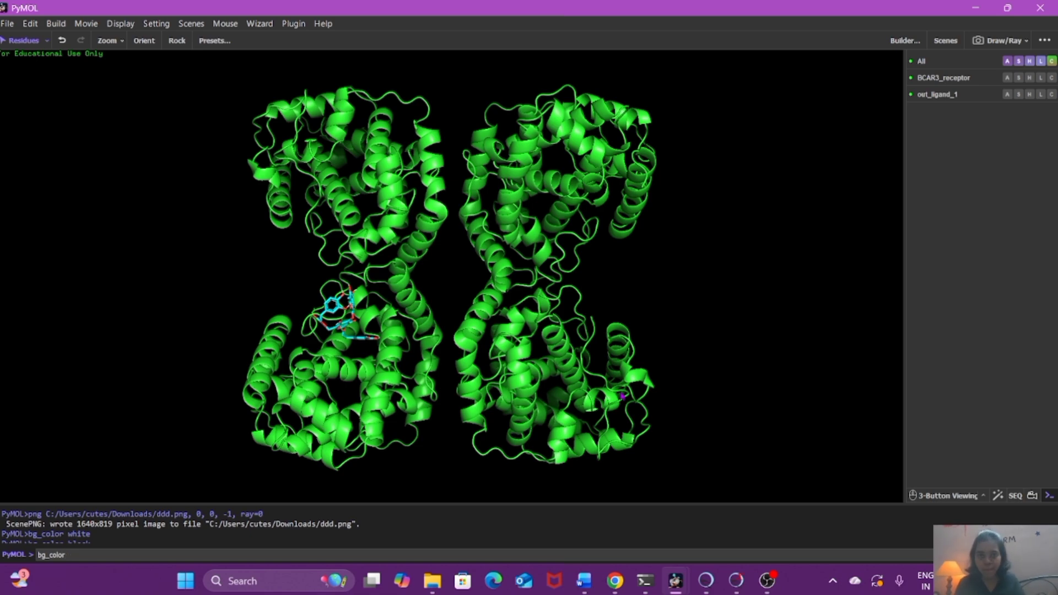
text(white)
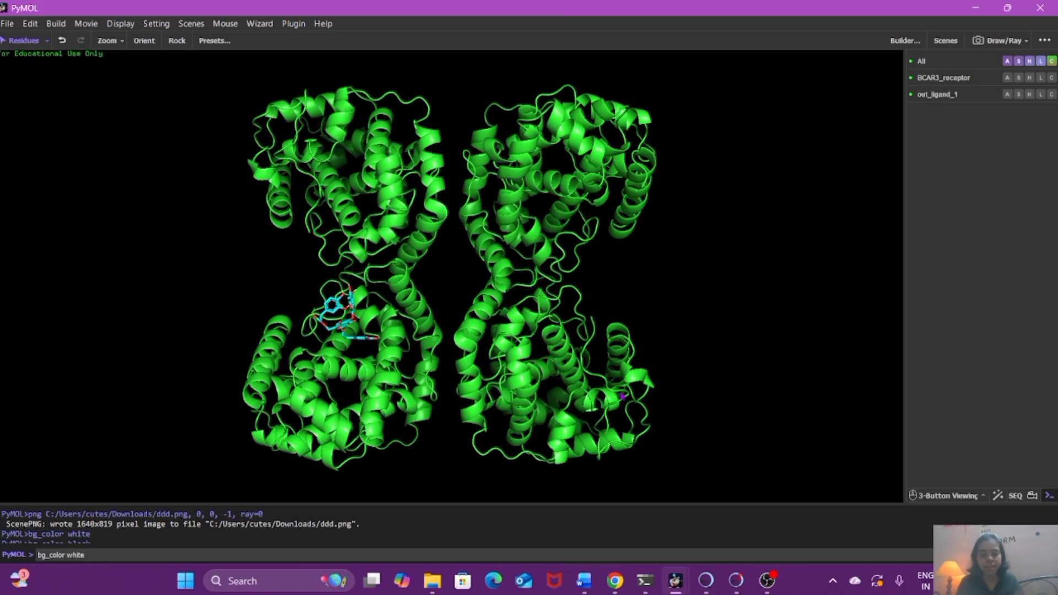
key(Return)
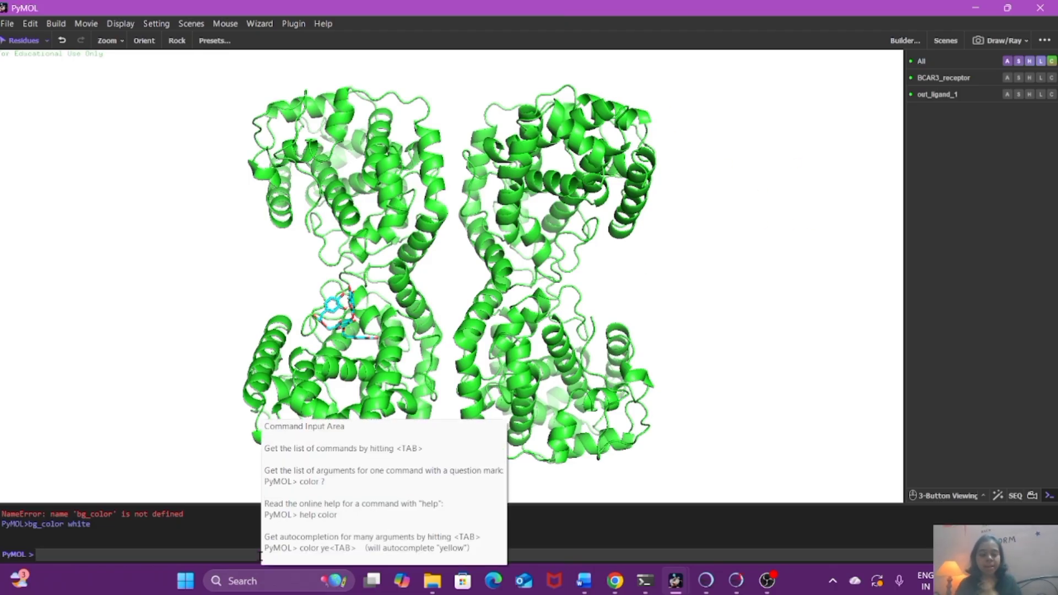
- Try to change the background to black with the command "bg_color, black"
scroll(364, 531, up, 2)
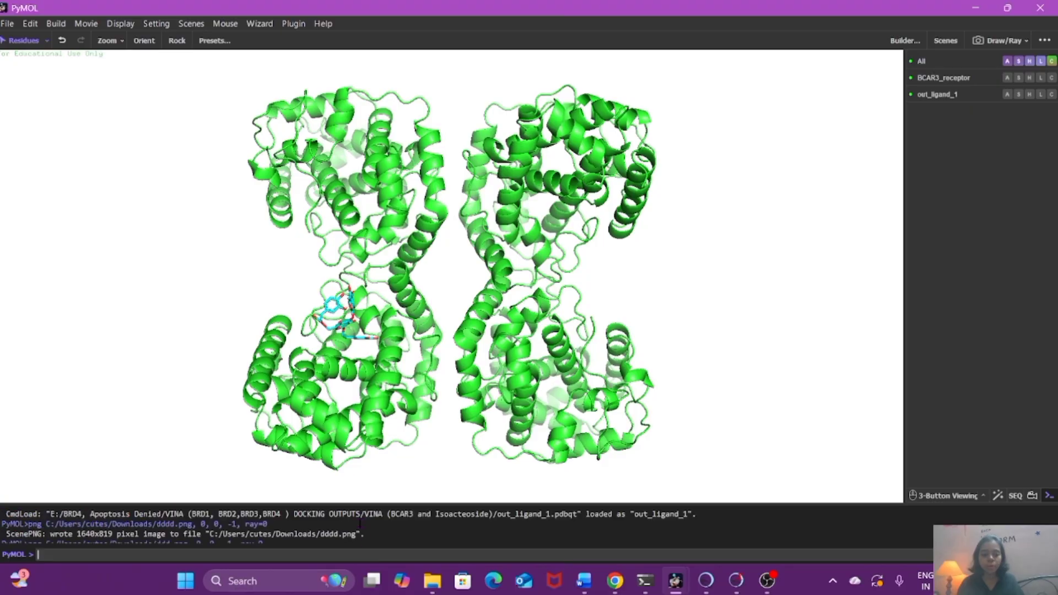
scroll(361, 526, down, 2)
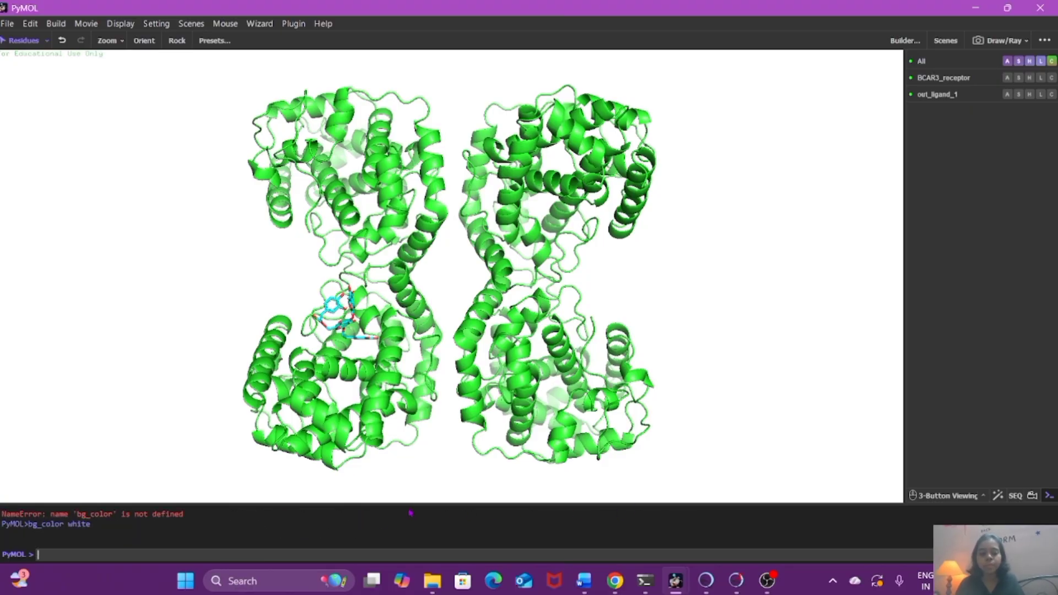
text(b)
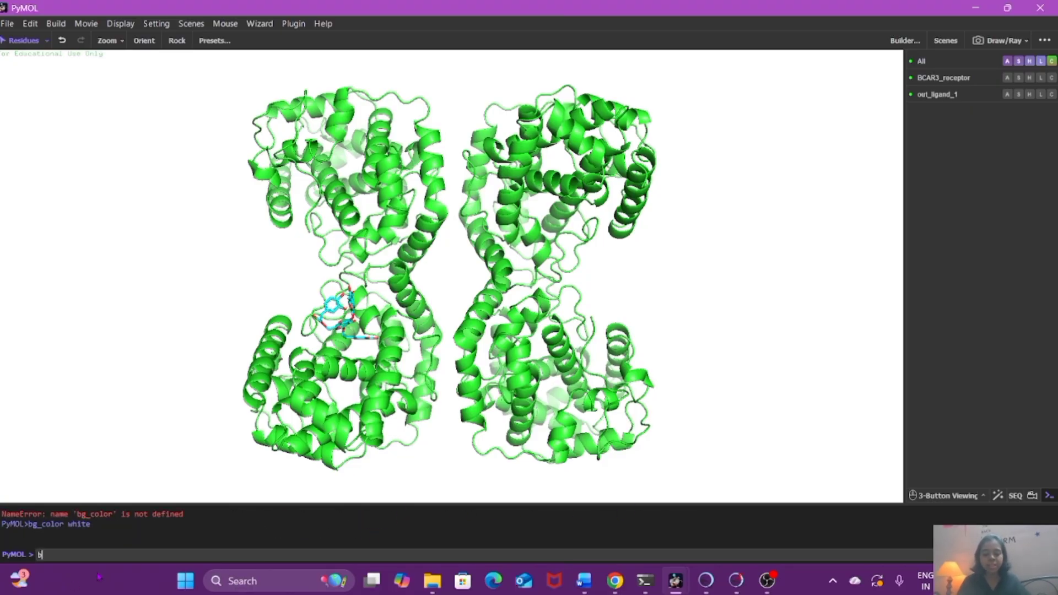
text(g_)
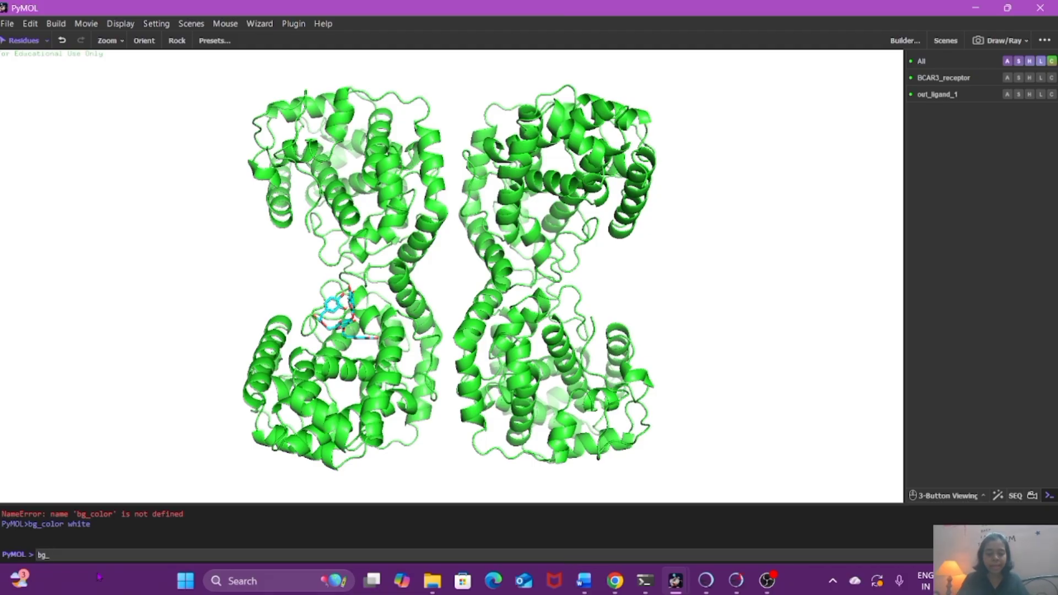
text(color)
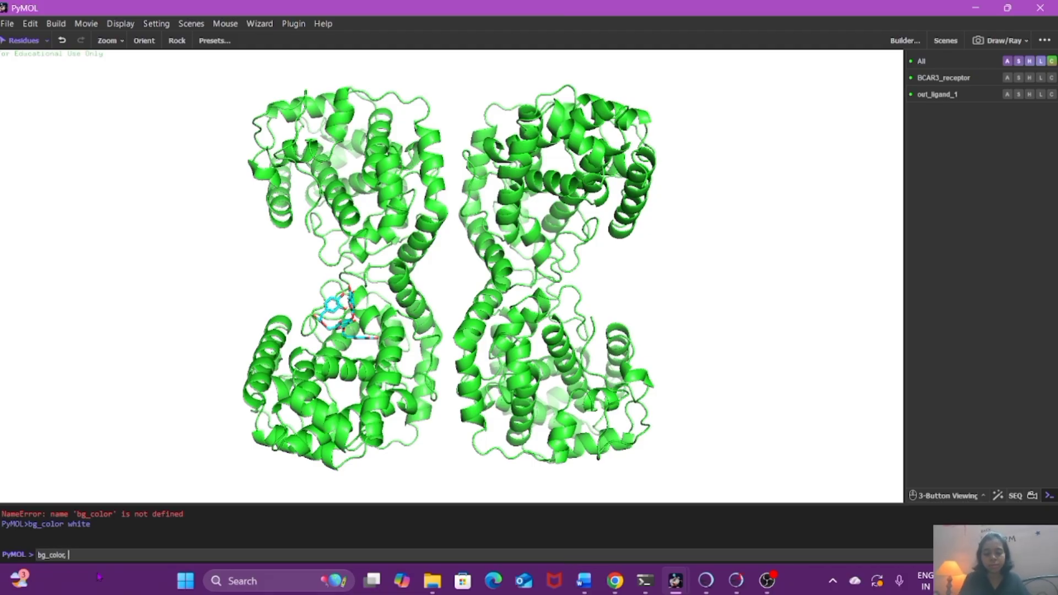
text(  black)
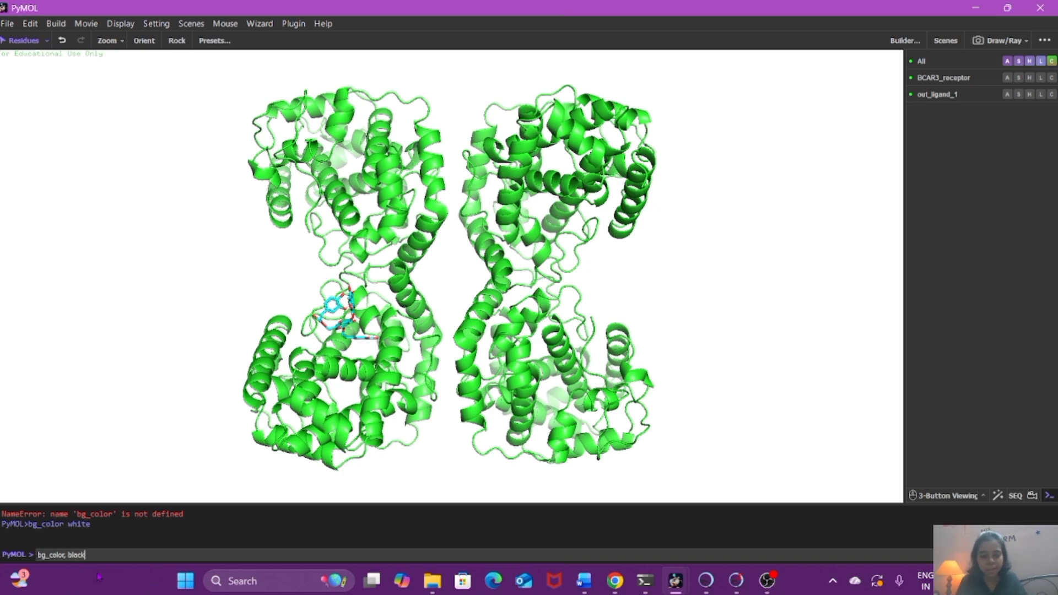
key(Return)
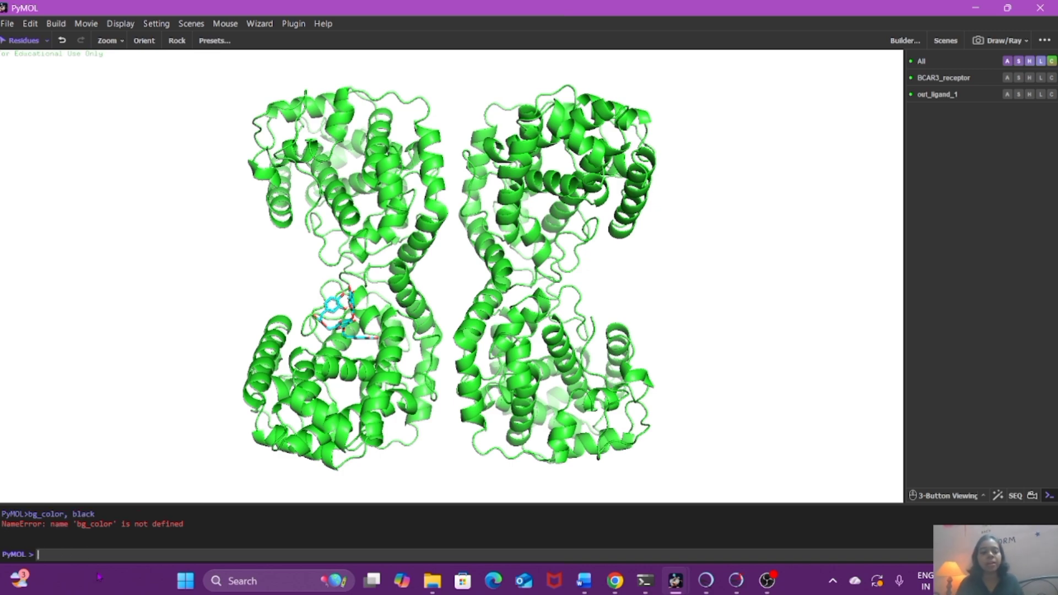
- Set the viewer background to black with the command bg_color black
text(b)
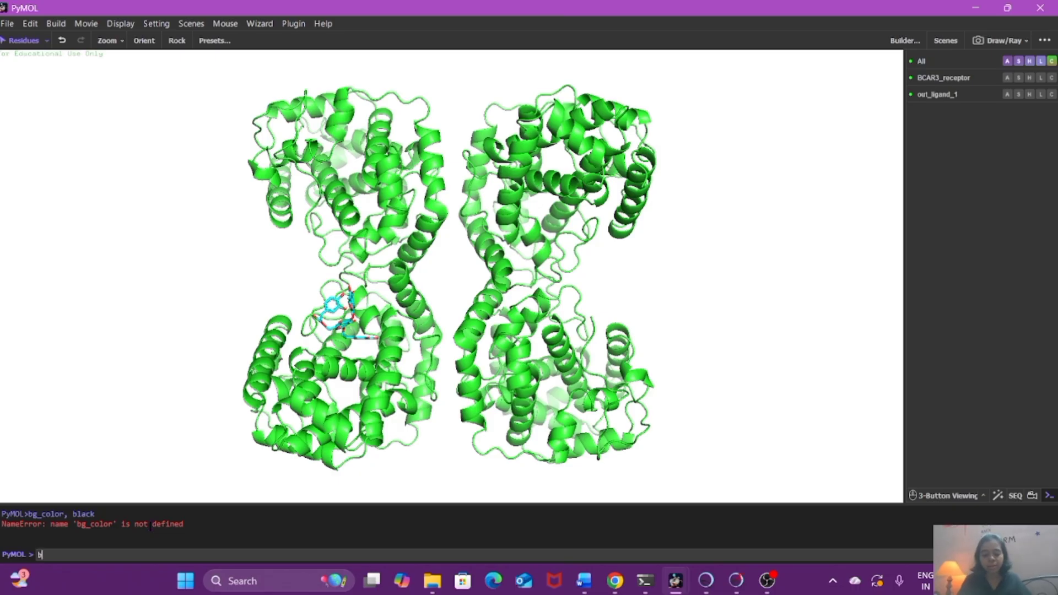
text(g_color)
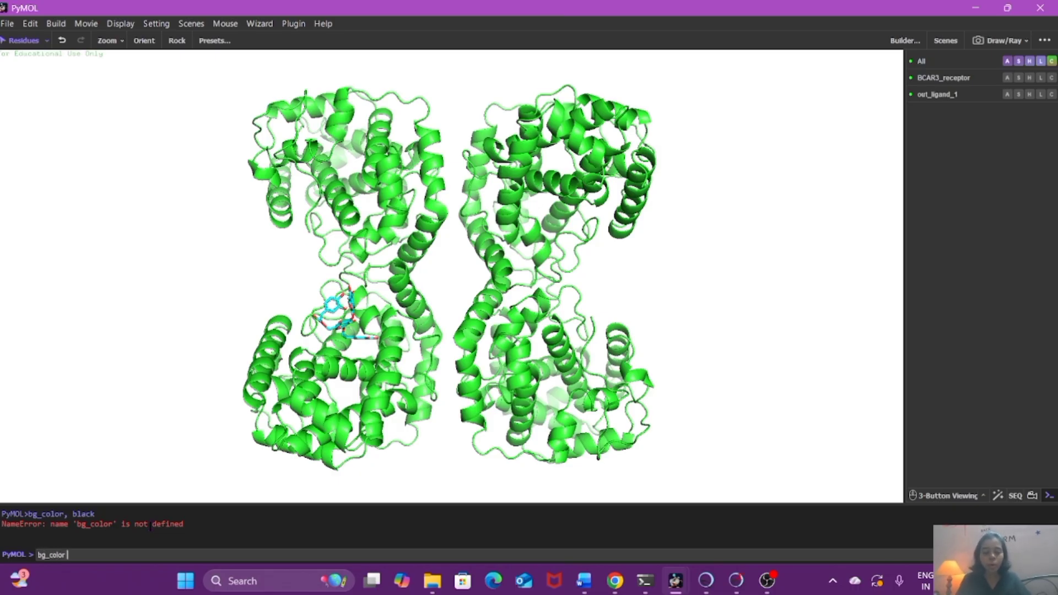
text( black)
key(Return)
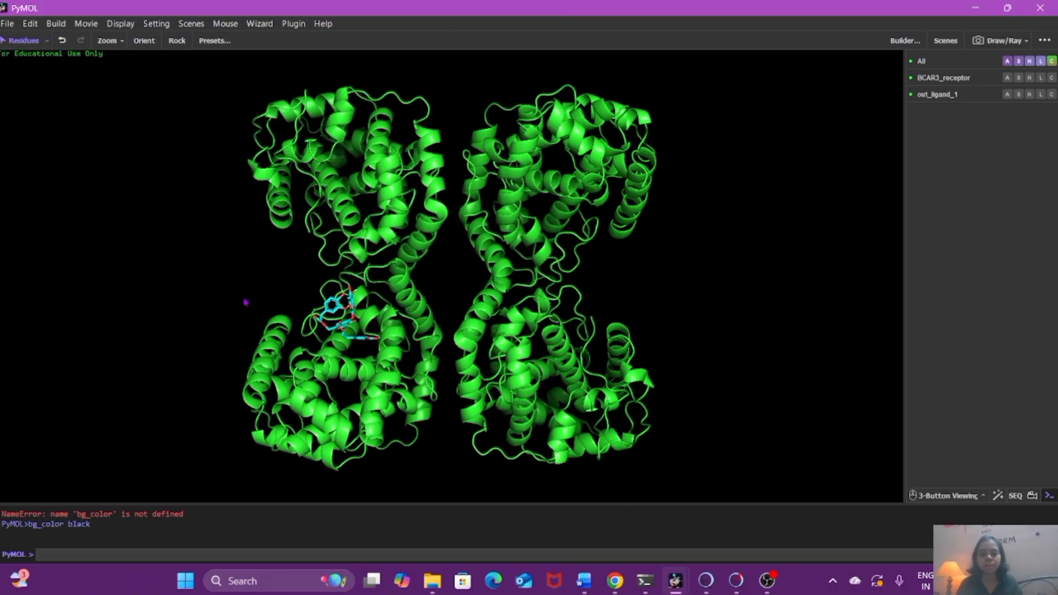
- Rotate the complex and zoom in to examine the ligand among the surrounding receptor helices
drag(382, 360, 449, 292)
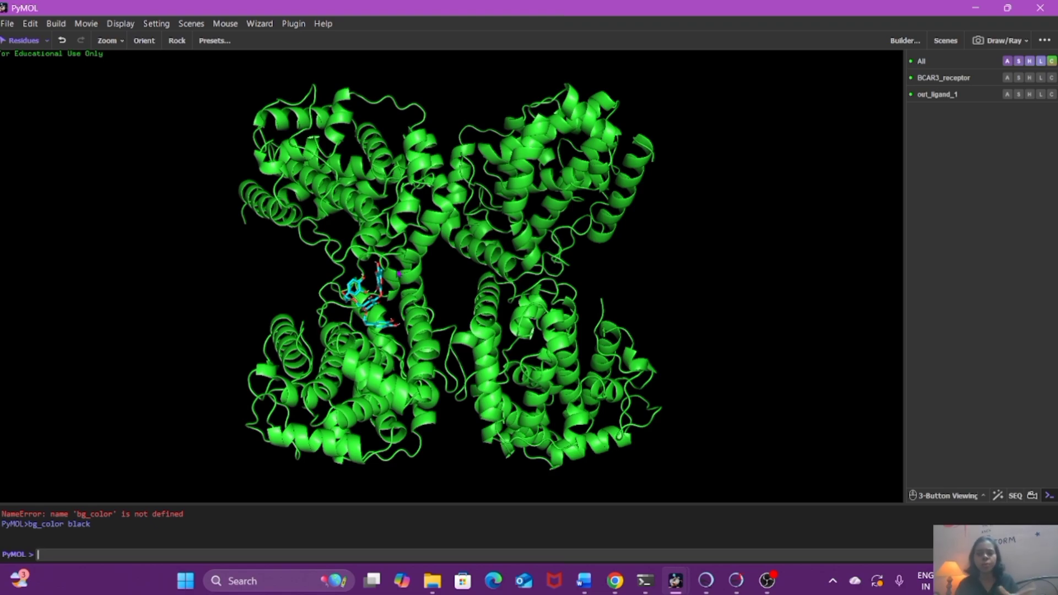
scroll(399, 273, up, 5)
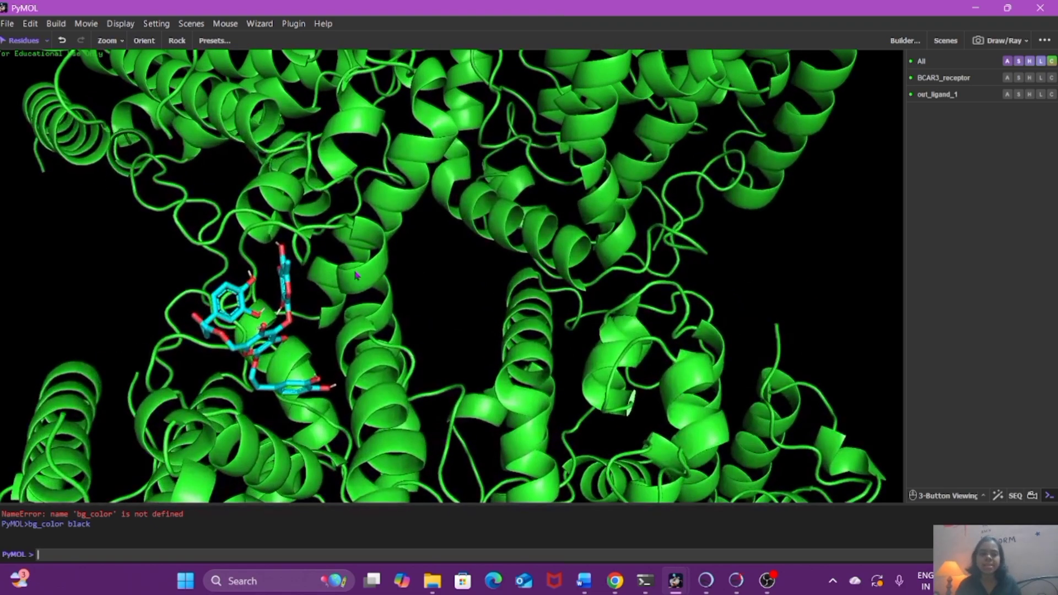
drag(355, 272, 346, 291)
drag(228, 282, 221, 233)
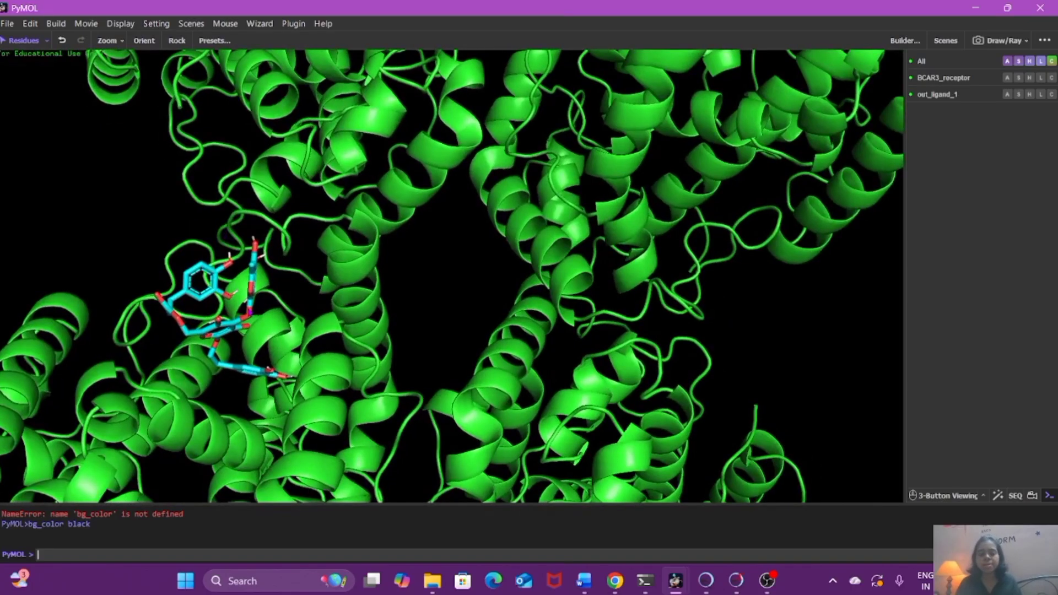
drag(250, 312, 210, 271)
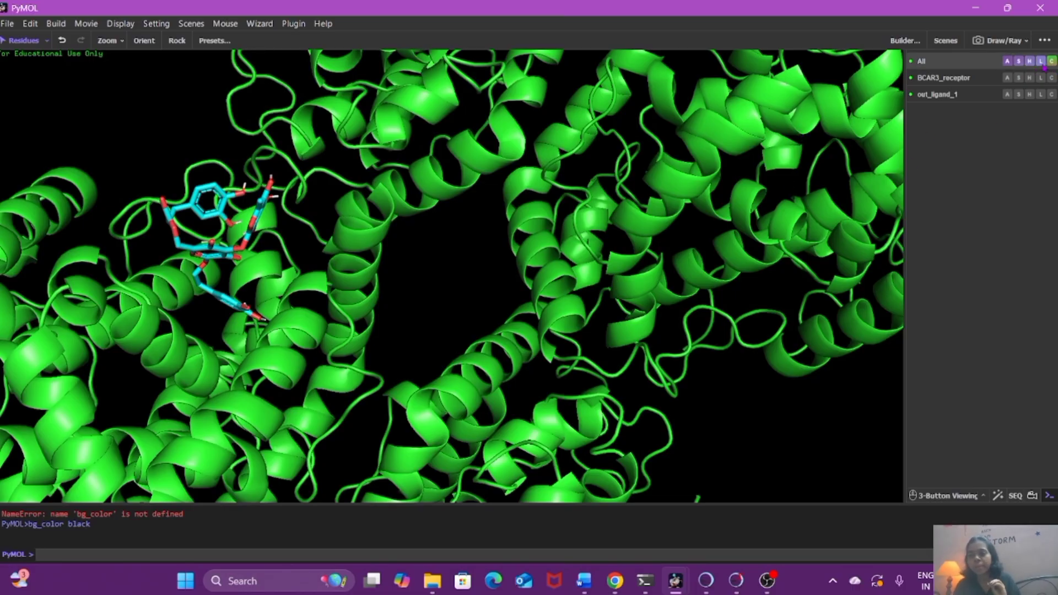
click(1041, 62)
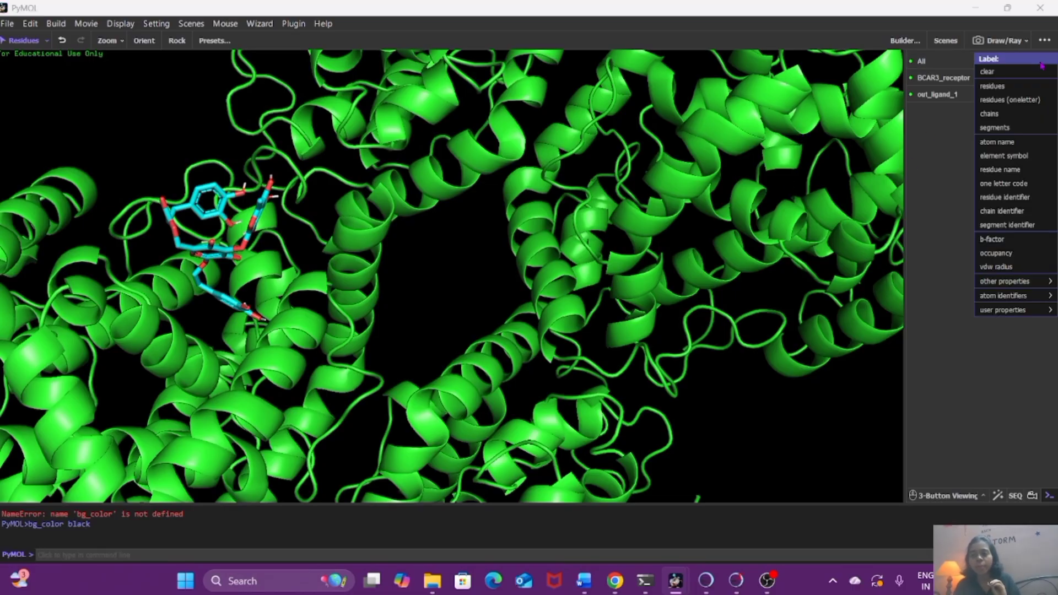
click(942, 167)
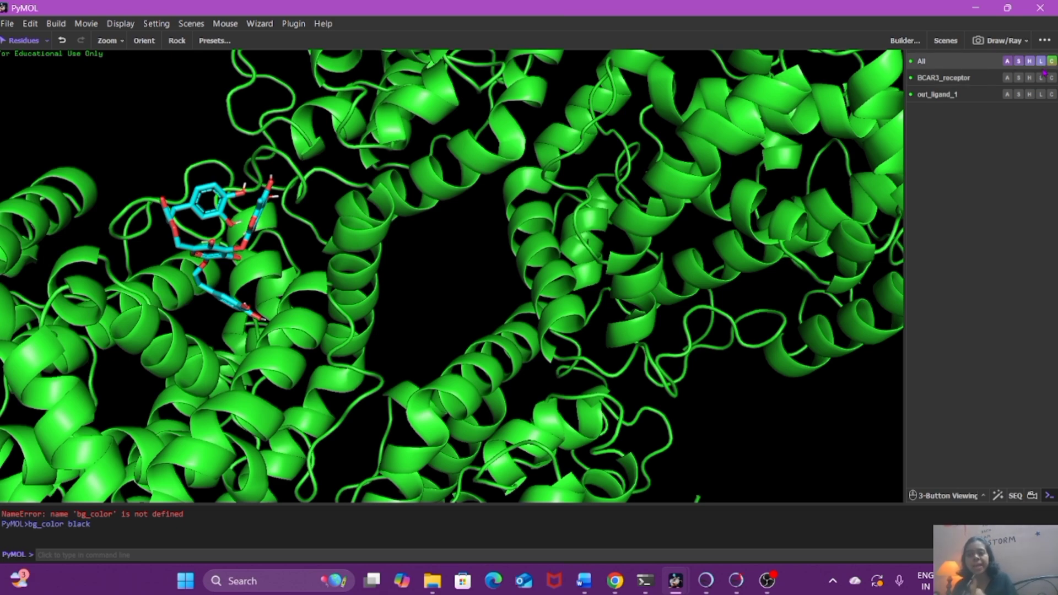
click(1009, 61)
click(1011, 64)
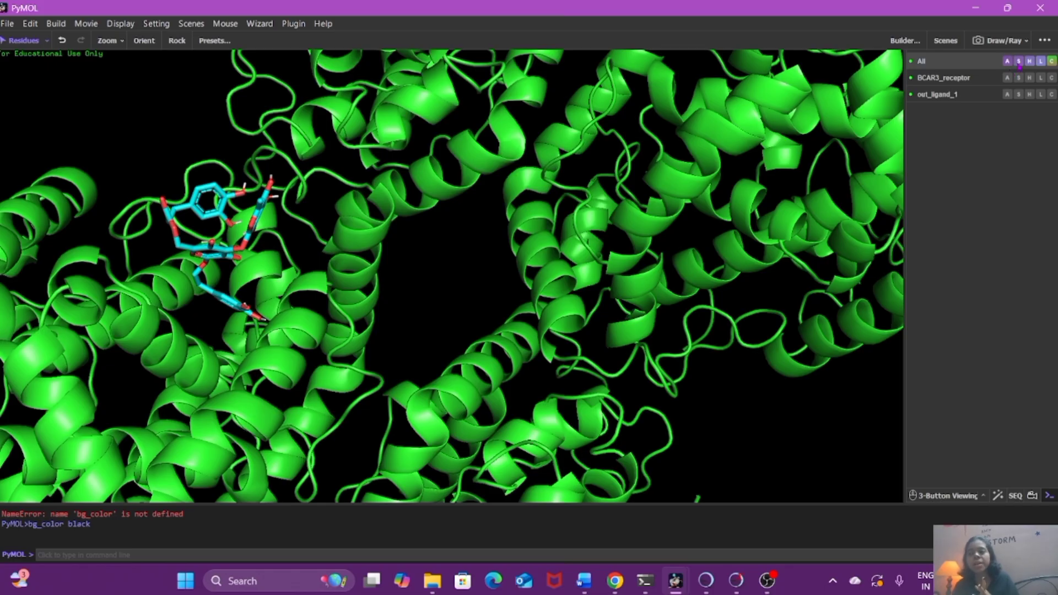
- Try displaying all objects as licorice and undo that representation change
click(1020, 62)
mouse_move(1020, 70)
click(931, 112)
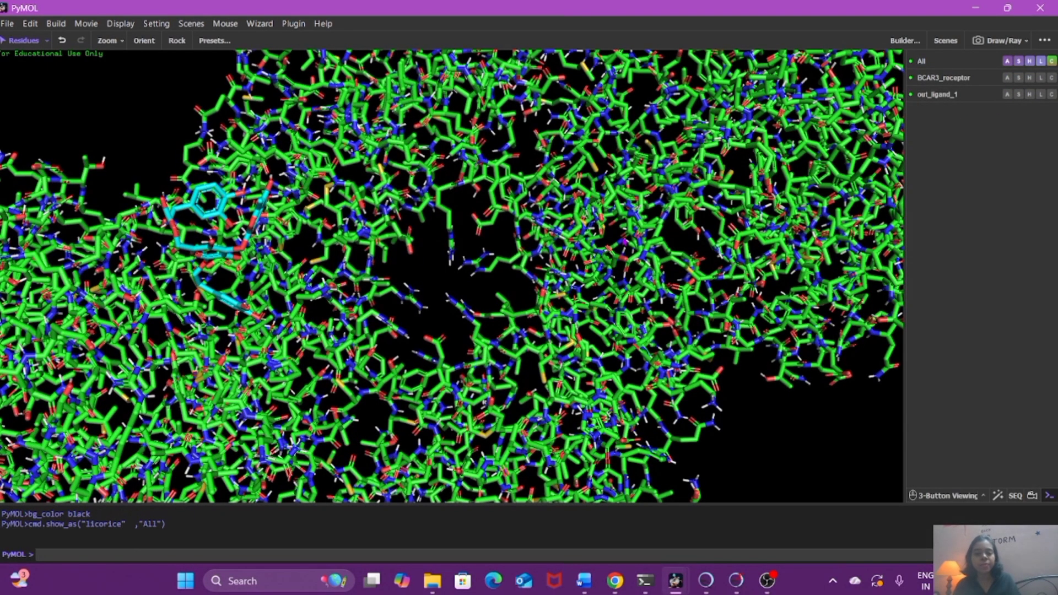
key(ctrl+z)
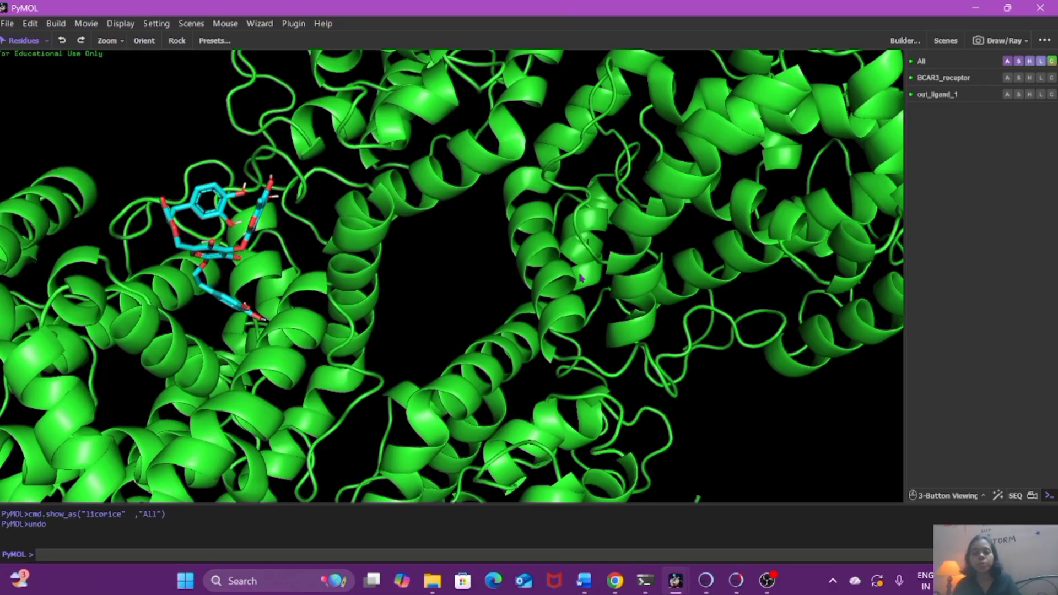
- Show labels for all objects and tilt the complex slightly to inspect the area around the ligand
click(1018, 62)
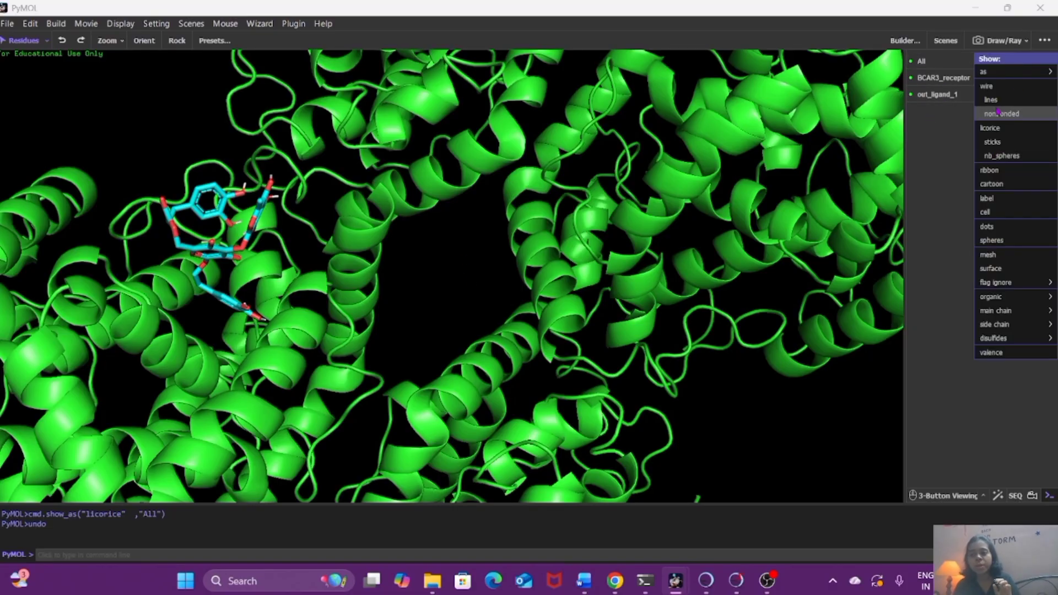
click(996, 201)
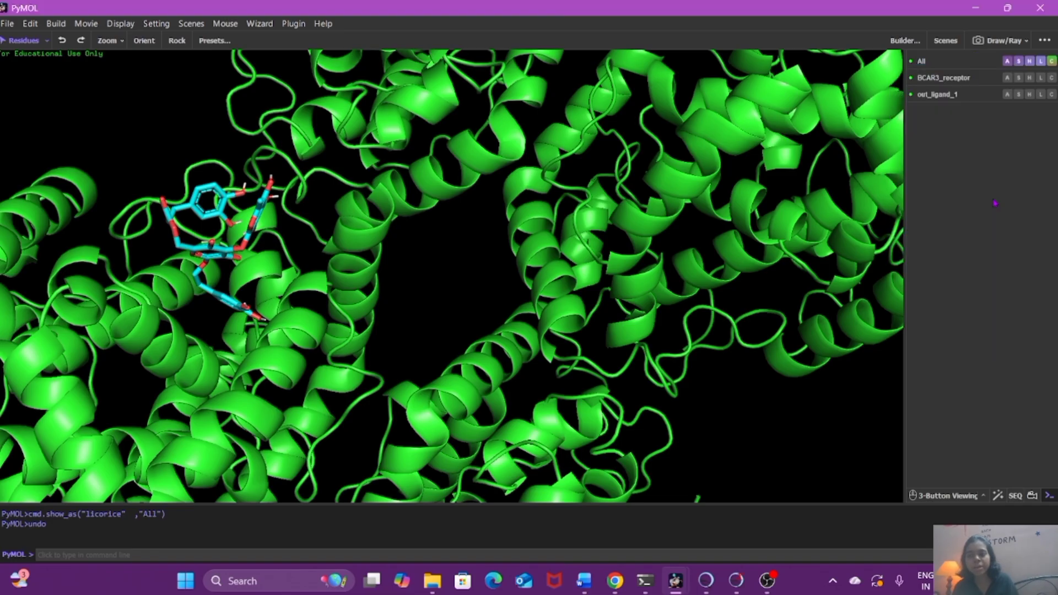
drag(234, 209, 237, 192)
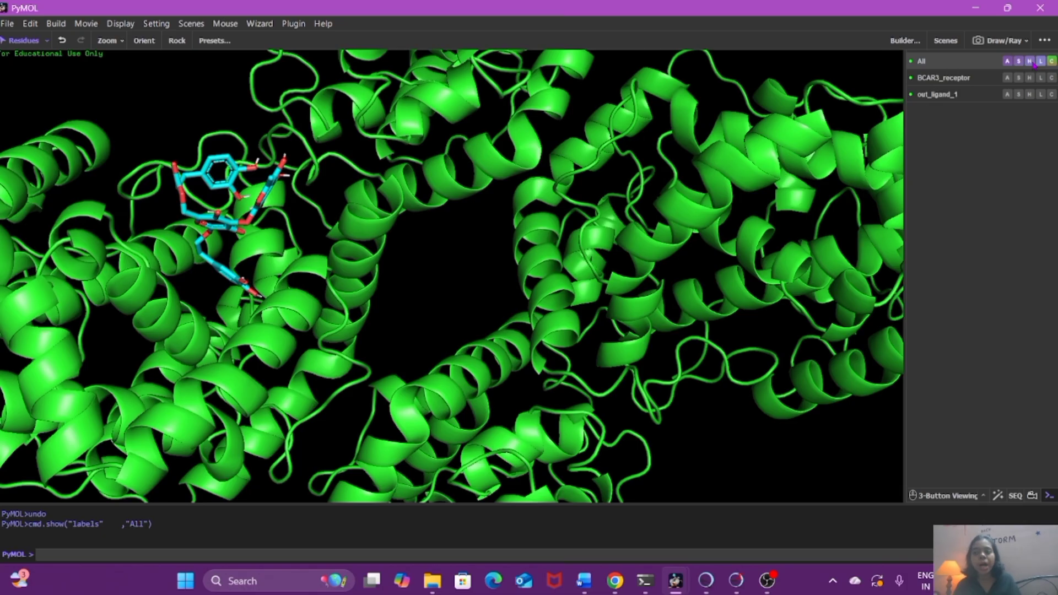
click(1042, 61)
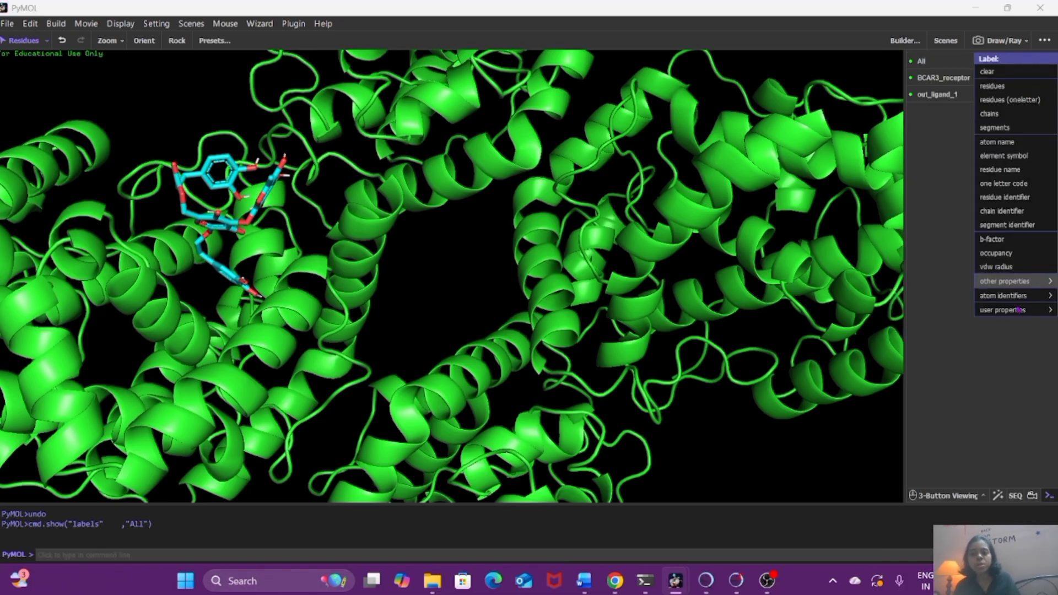
click(965, 103)
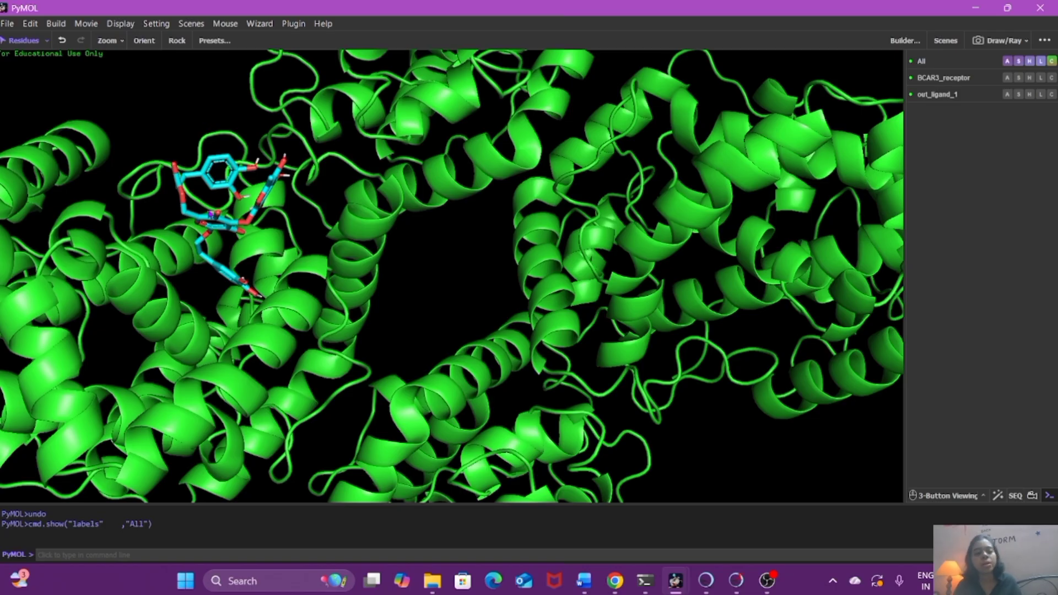
drag(138, 169, 142, 198)
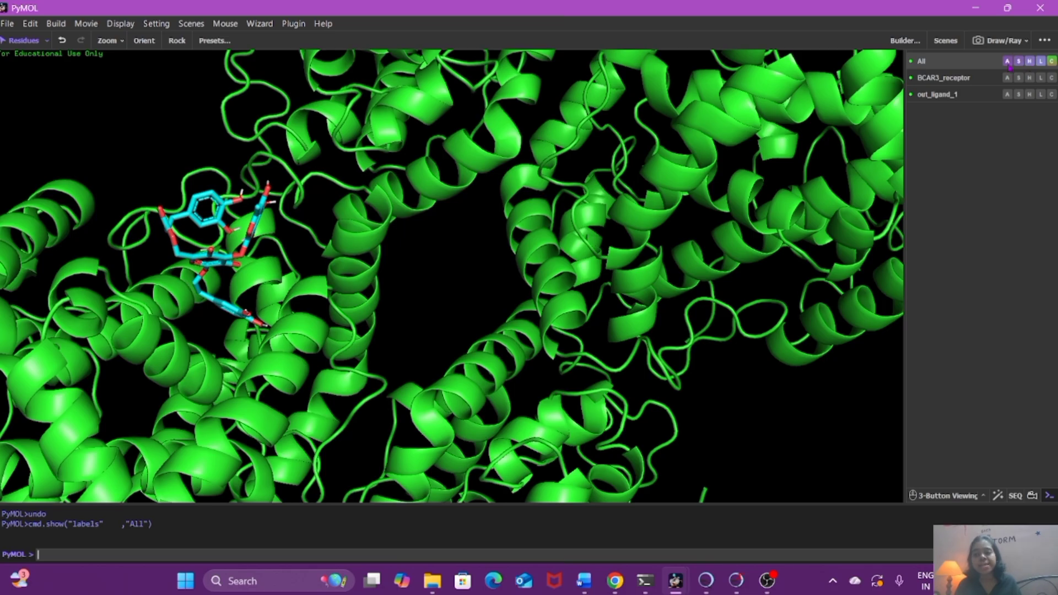
click(1008, 63)
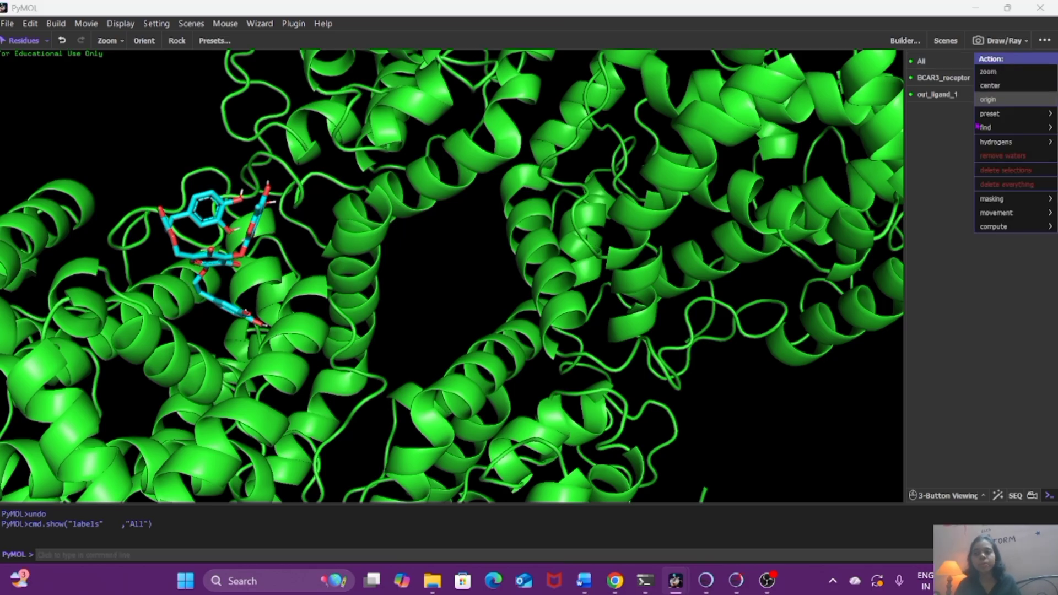
click(792, 166)
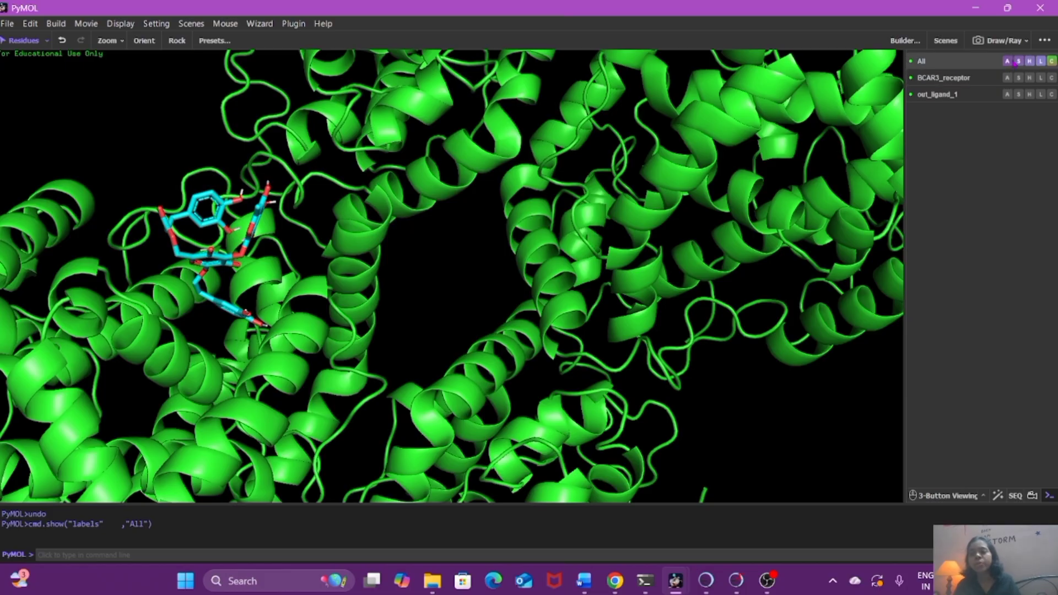
- Try the cartoon ligand sites preset on all objects and examine the complex from close up and from farther out
click(1007, 62)
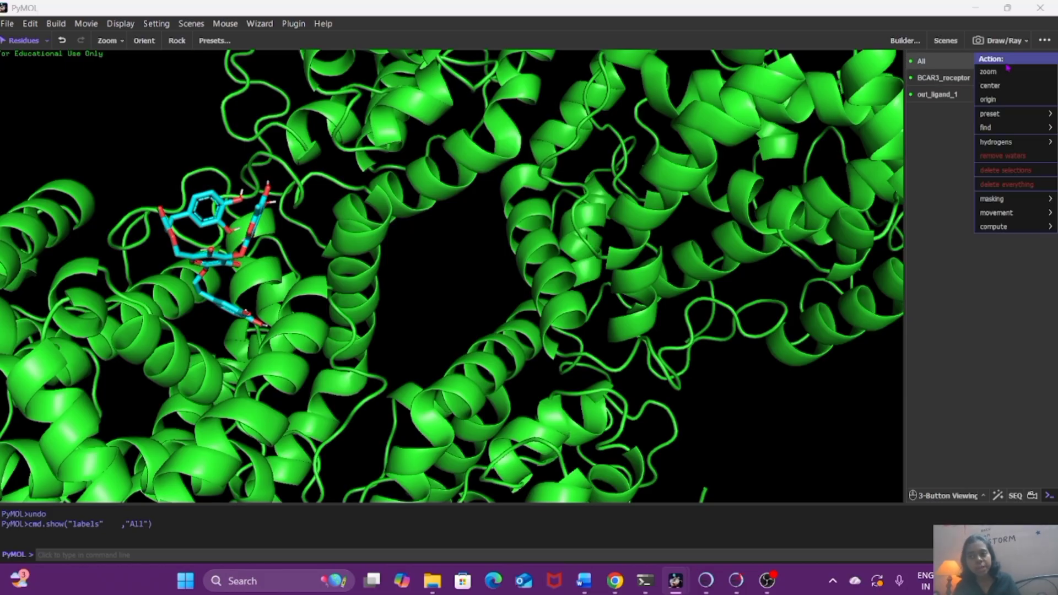
mouse_move(991, 114)
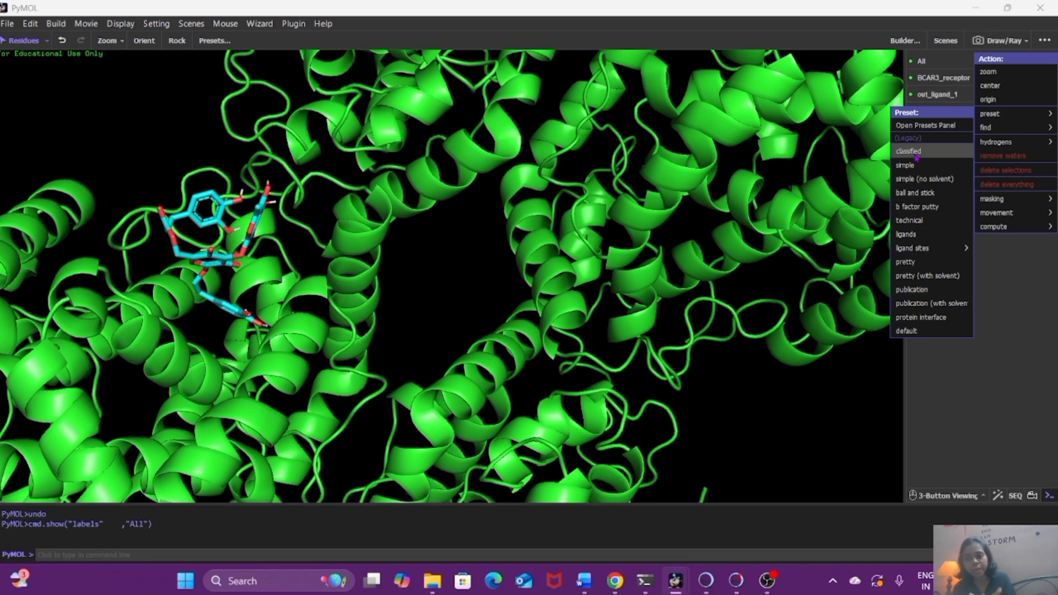
mouse_move(920, 248)
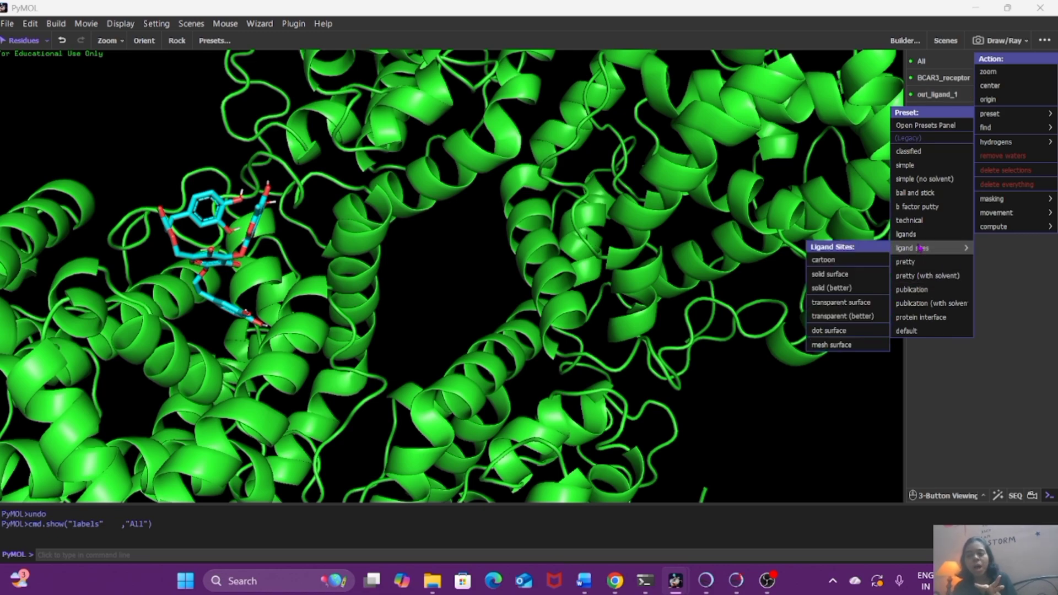
click(920, 248)
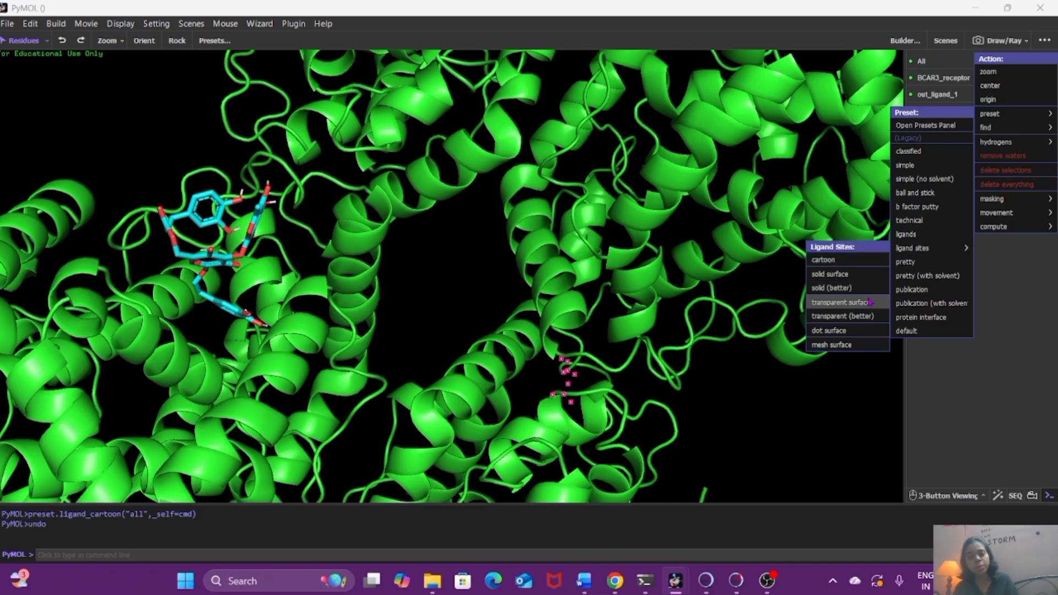
click(849, 268)
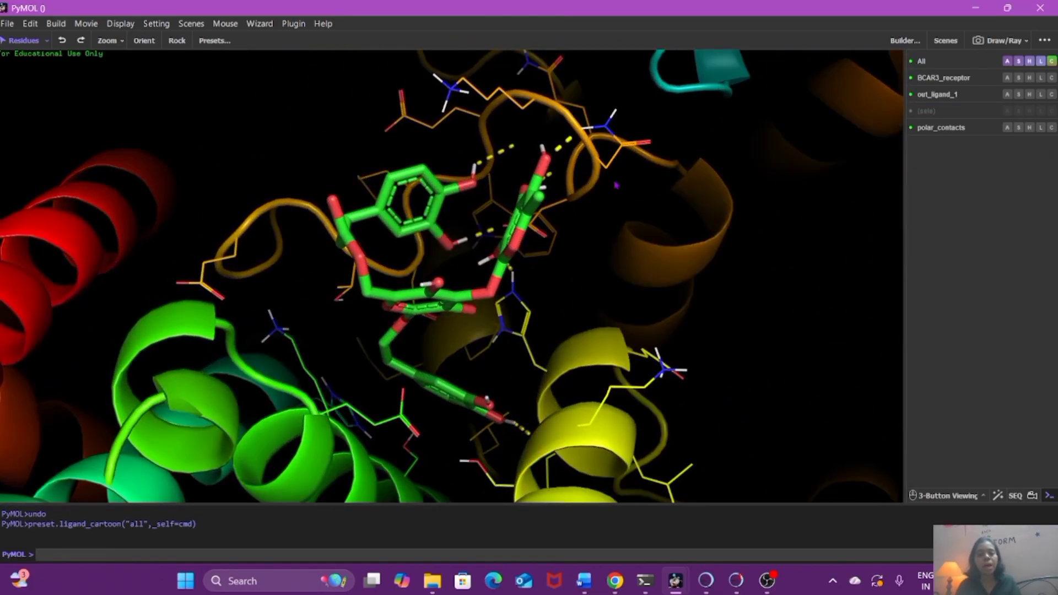
right_drag(607, 376, 522, 158)
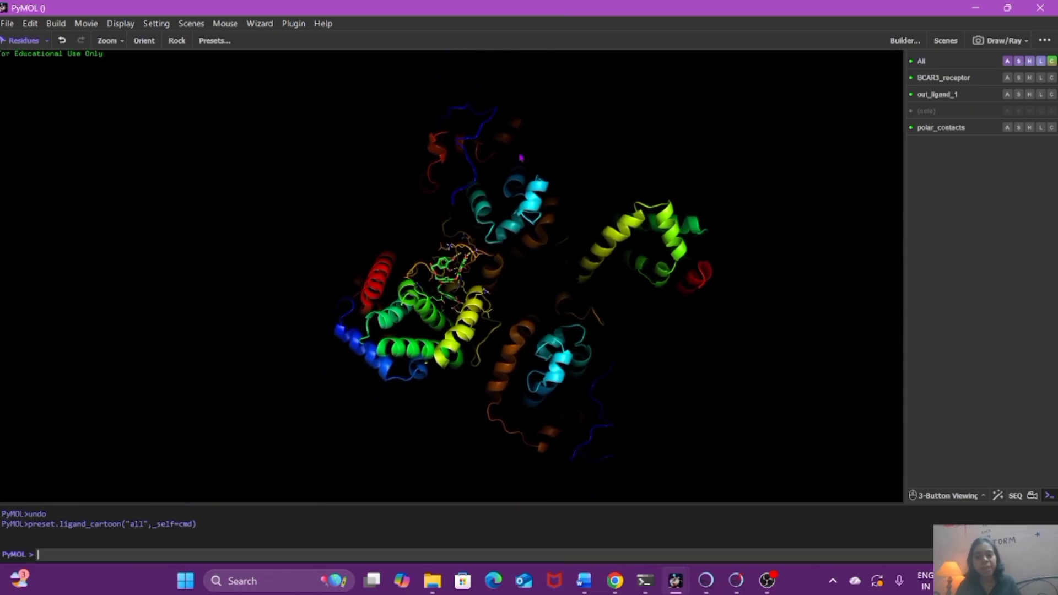
right_drag(603, 303, 716, 463)
- Undo the cartoon ligand sites preset to bring back the earlier representation of the receptor and ligand
key(ctrl+z)
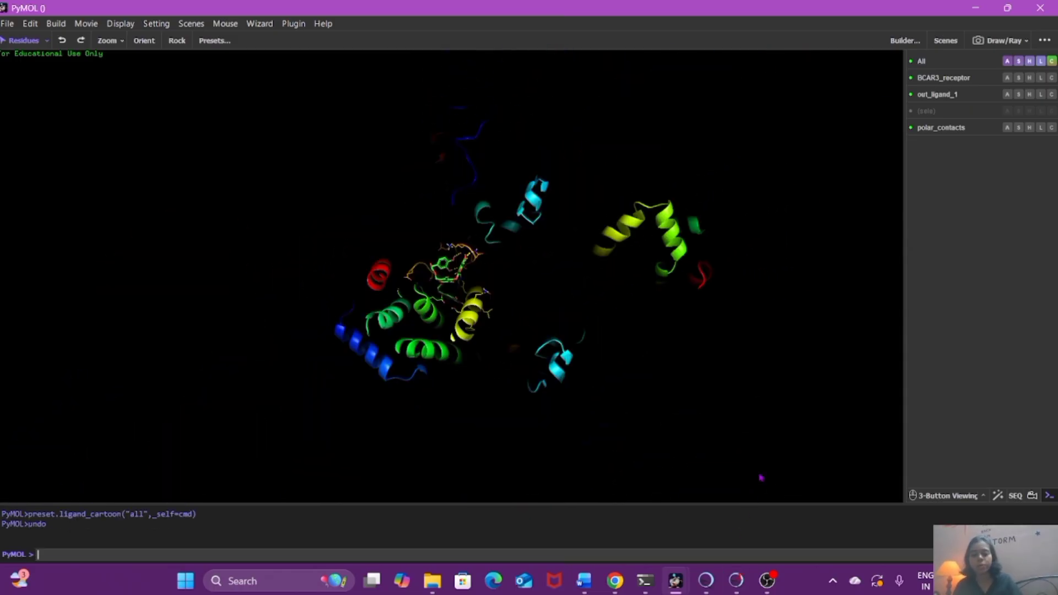
key(ctrl+z)
key(ctrl+z)
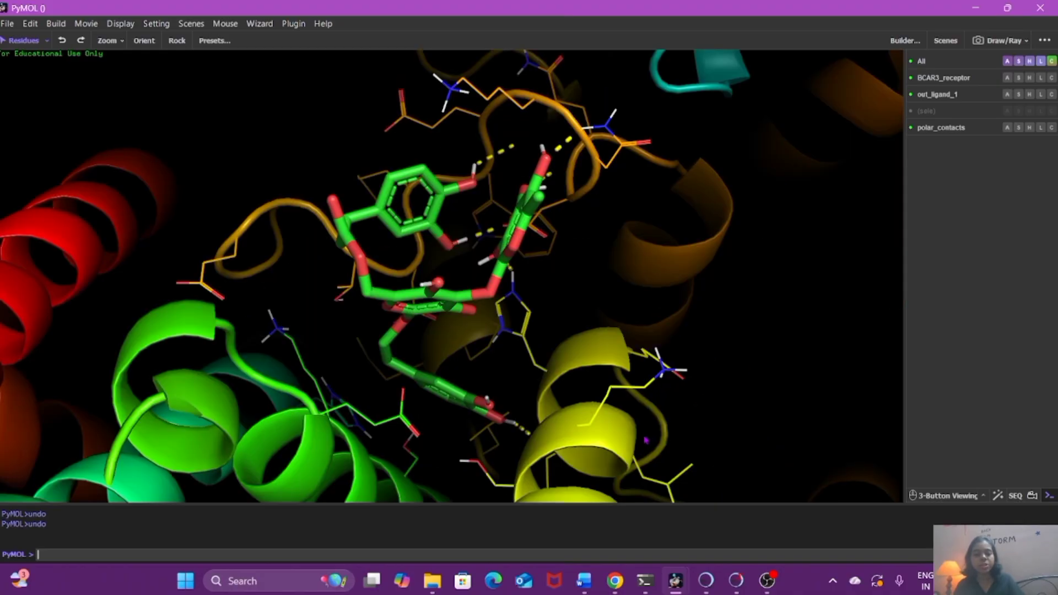
key(ctrl+z)
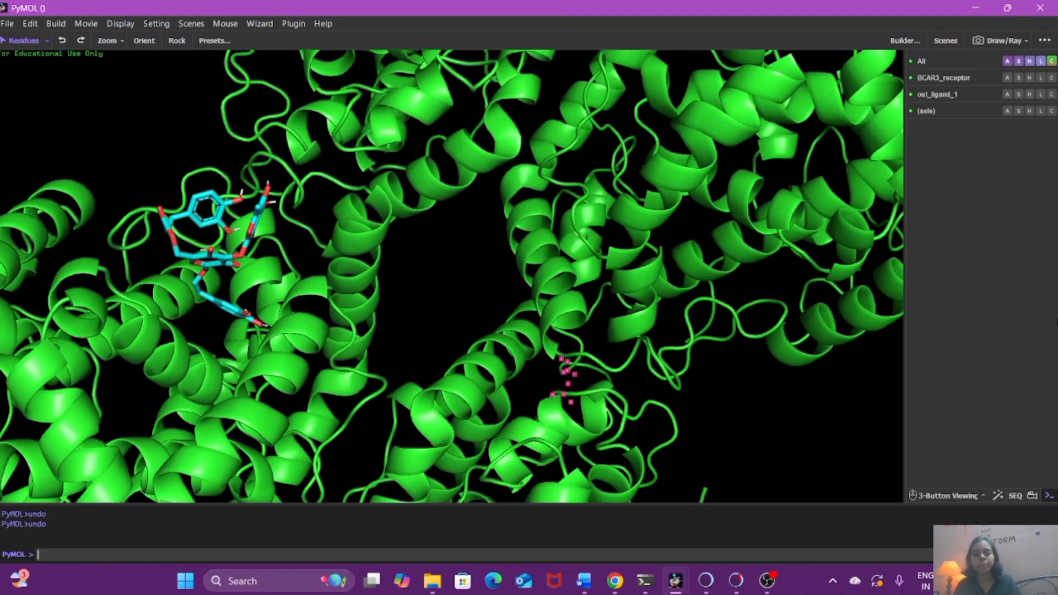
- Apply the publication preset to all objects
click(1006, 61)
mouse_move(997, 143)
mouse_move(992, 114)
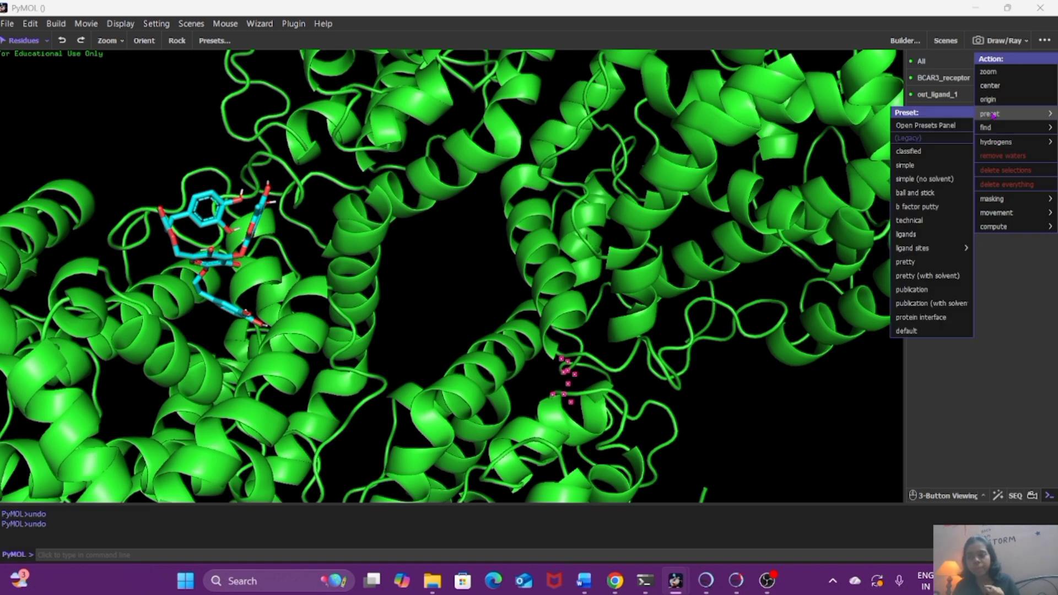
mouse_move(920, 253)
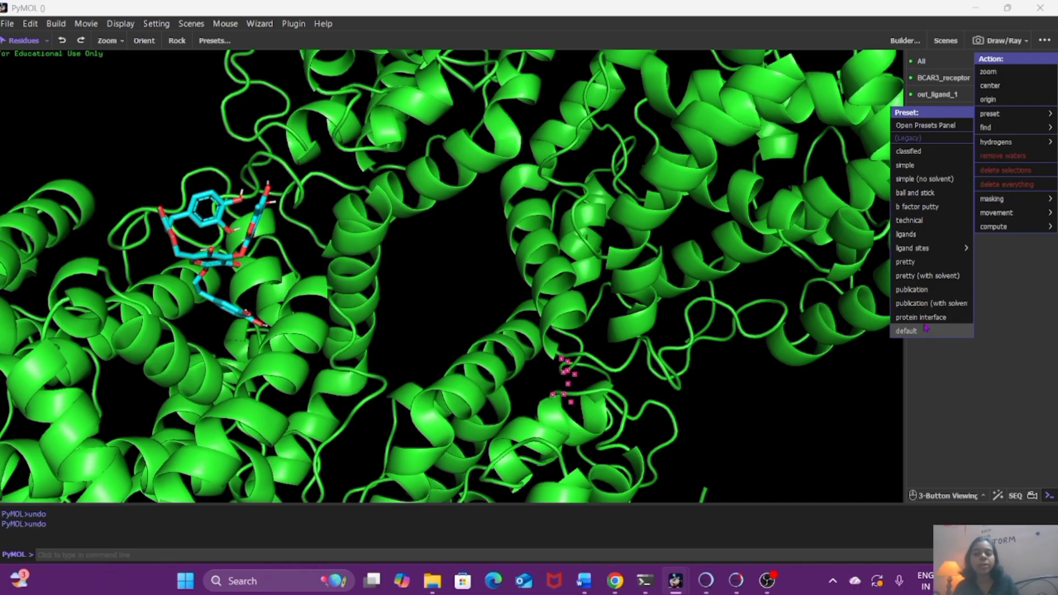
click(913, 290)
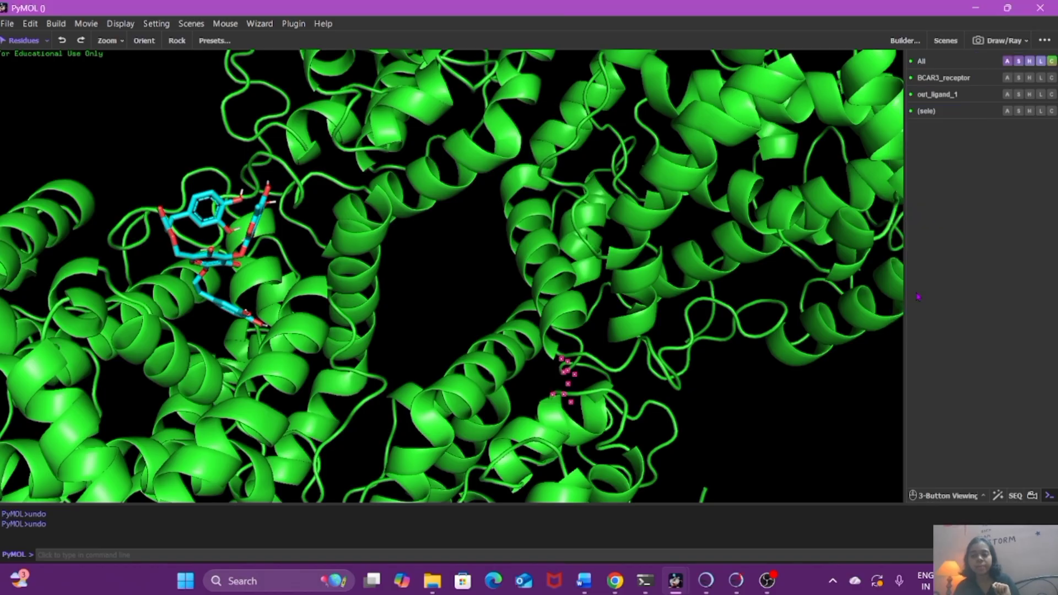
- Rotate and zoom the whole complex to examine the rainbow-colored receptor helices and the docked ligand in publication style
right_drag(679, 401, 617, 242)
drag(577, 407, 601, 371)
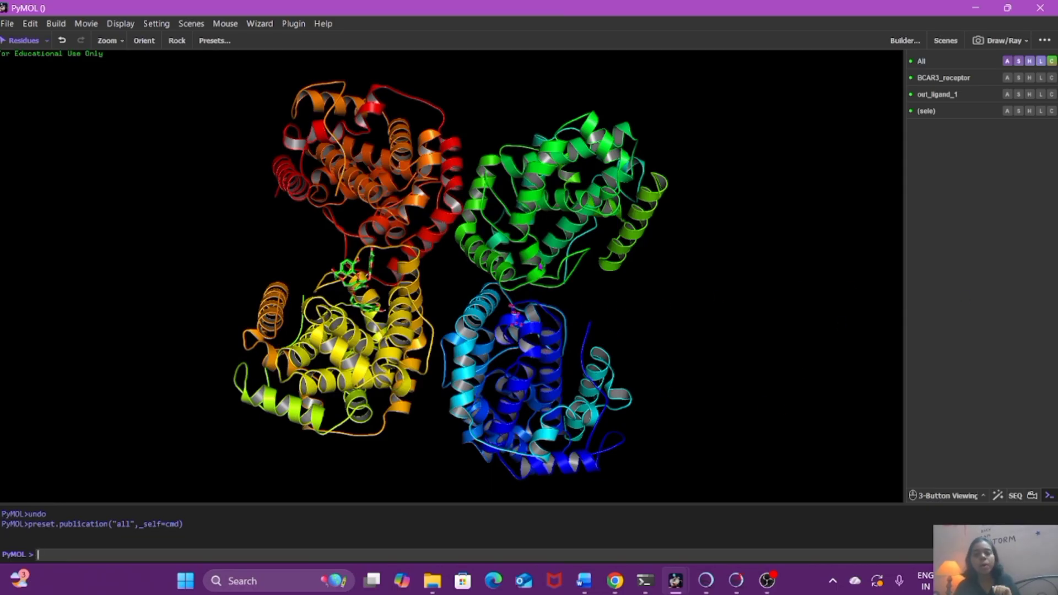
drag(707, 335, 638, 303)
right_drag(637, 303, 954, 293)
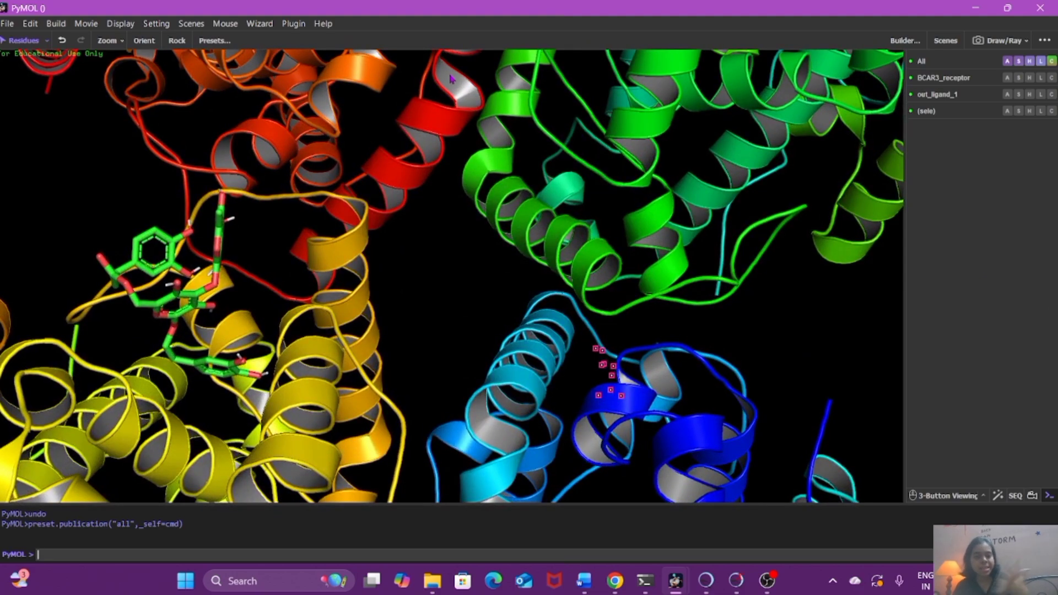
right_drag(721, 374, 640, 188)
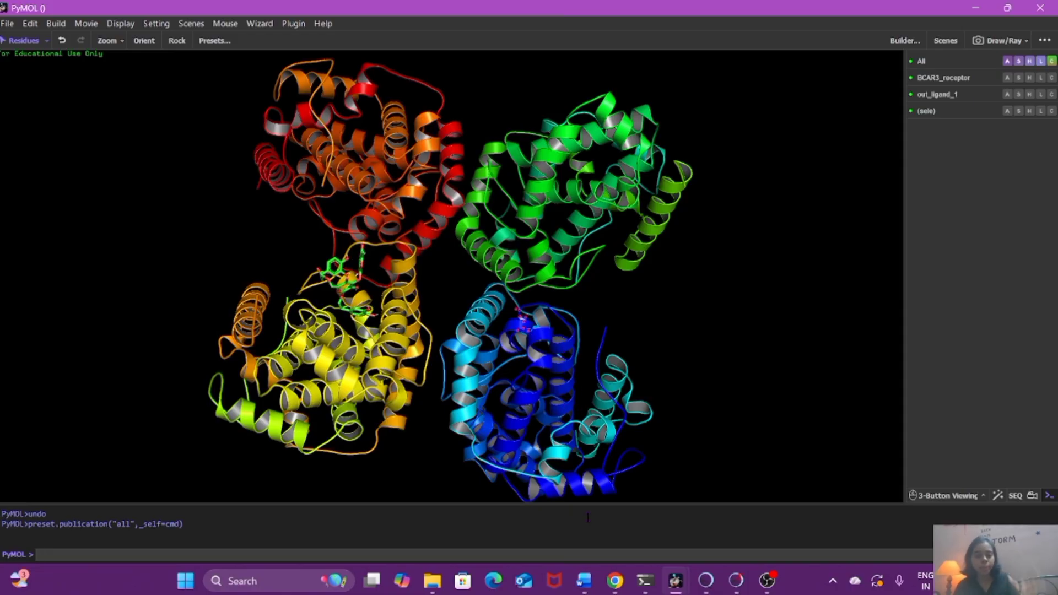
right_drag(561, 466, 382, 511)
key(ctrl+z)
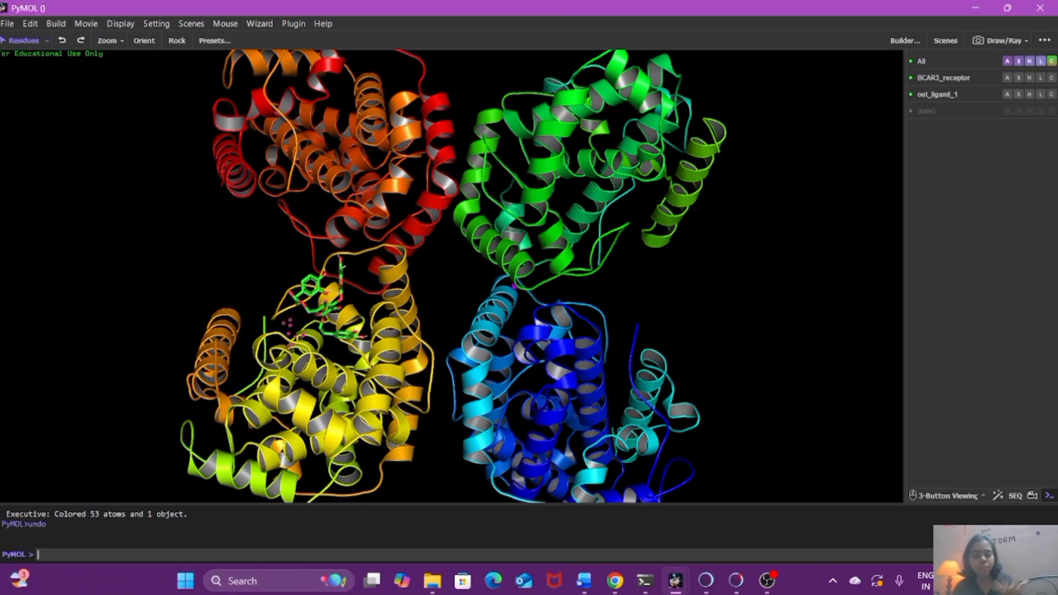
right_drag(676, 298, 663, 250)
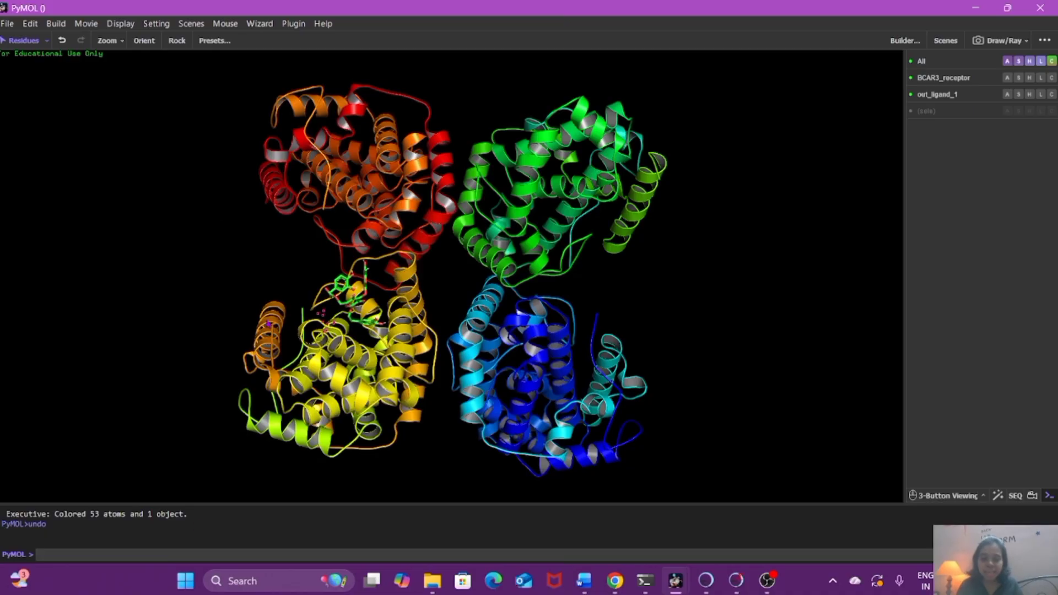
drag(347, 288, 396, 338)
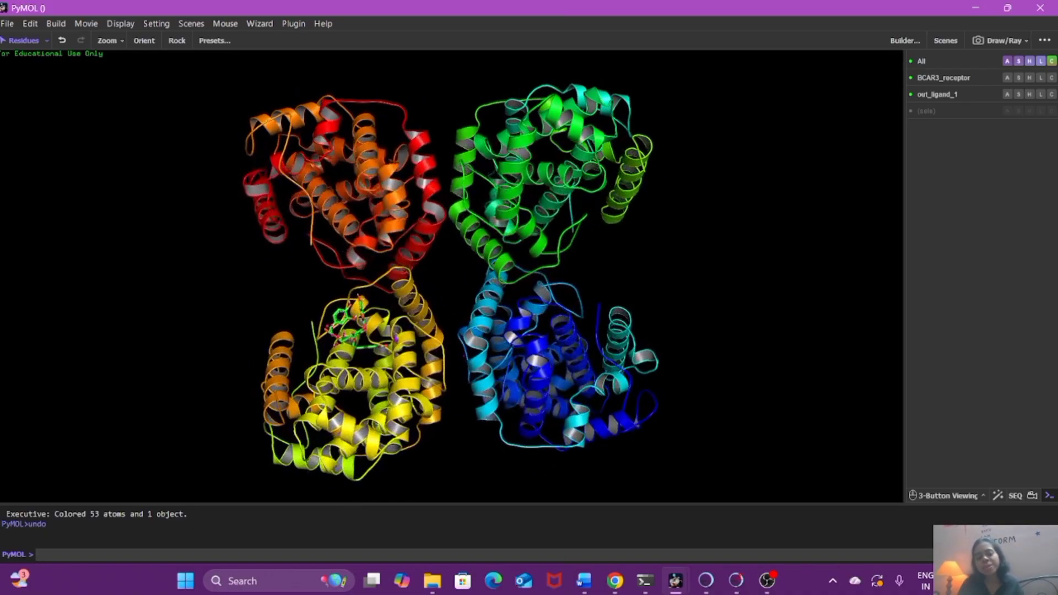
right_drag(383, 236, 368, 269)
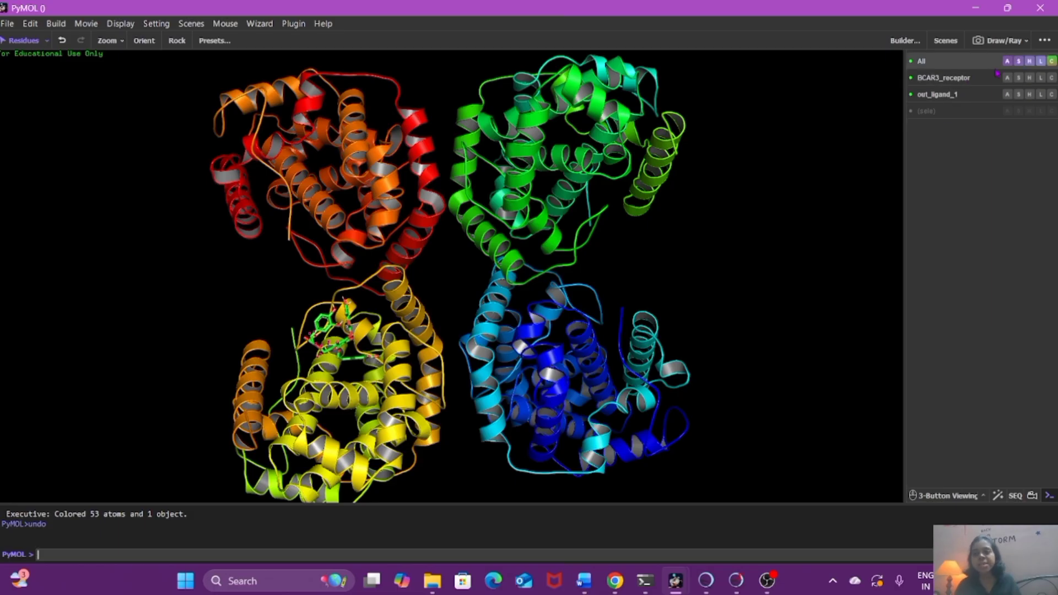
- Try hiding everything for all objects and undo the hiding
click(1030, 62)
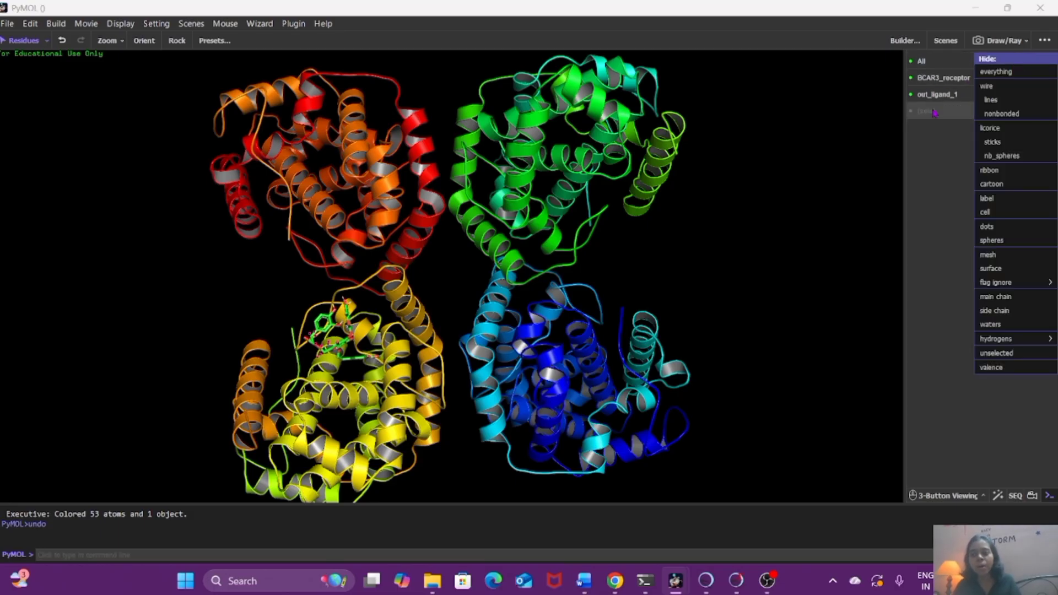
click(990, 73)
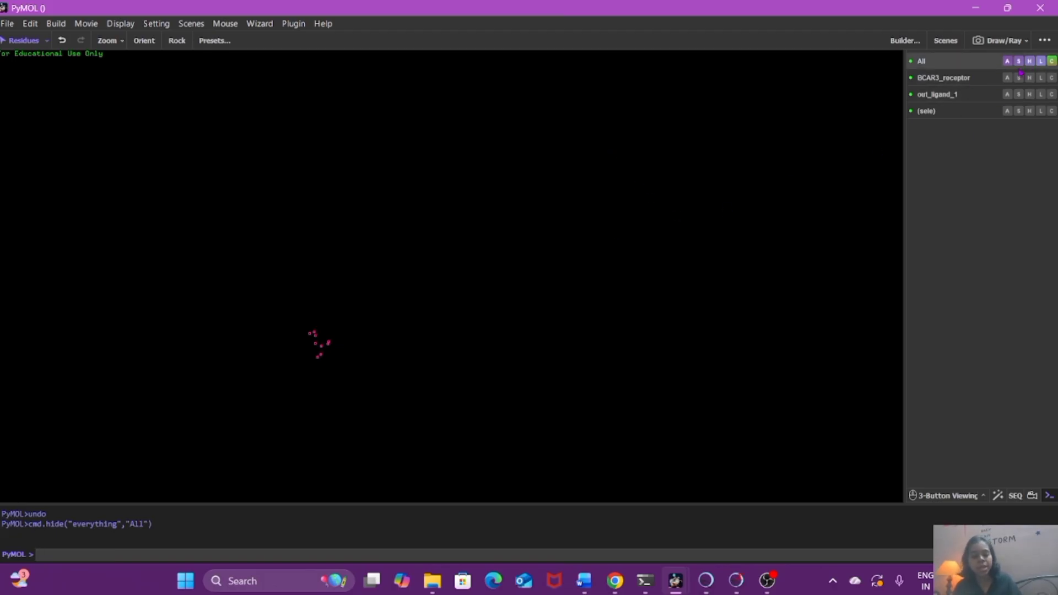
key(ctrl+z)
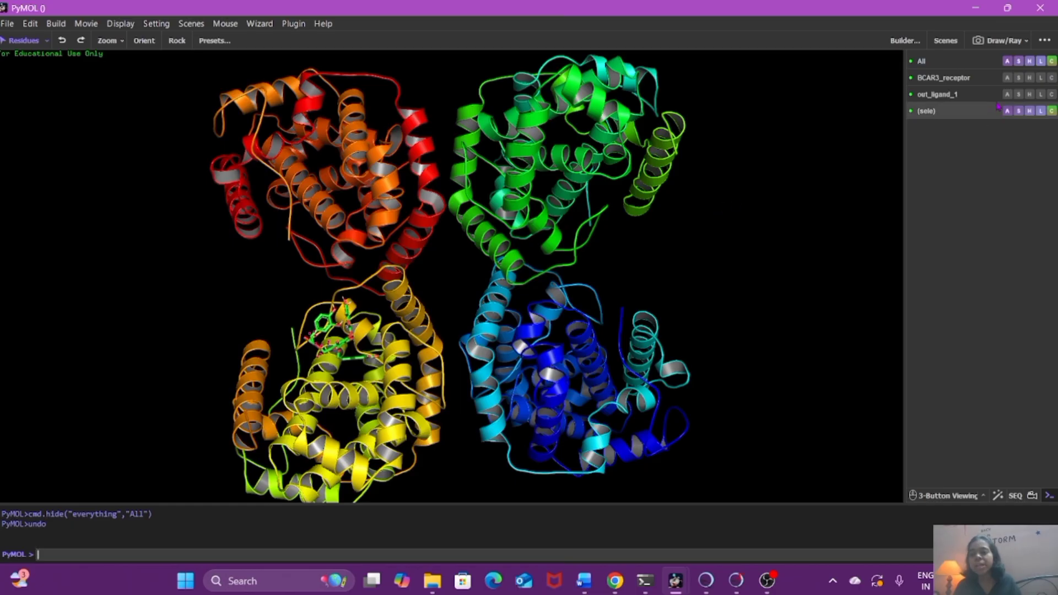
- Try hiding everything for BCAR3_receptor, and undo the hiding
click(1031, 83)
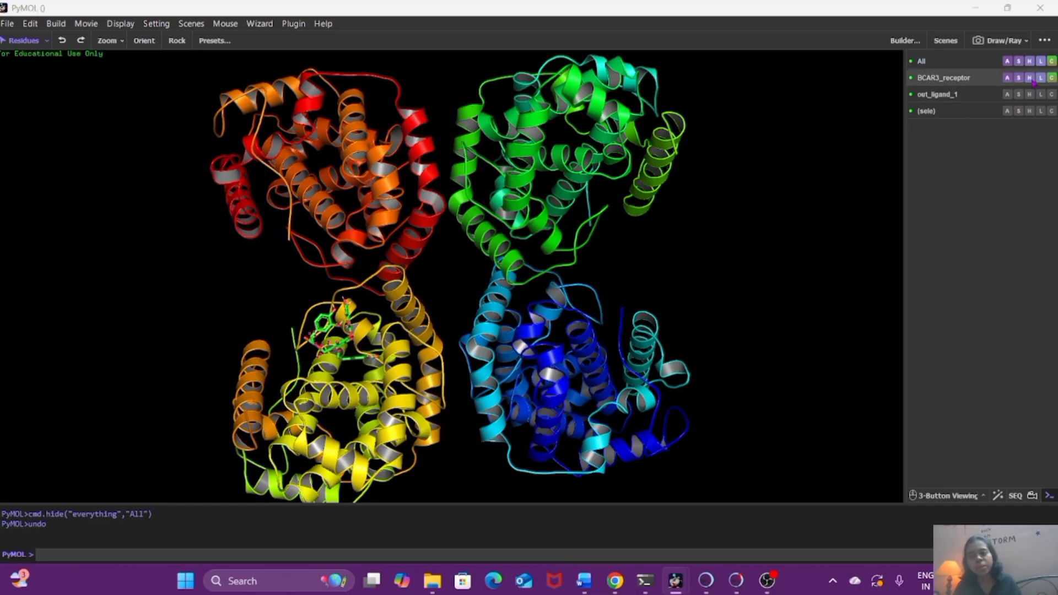
click(997, 88)
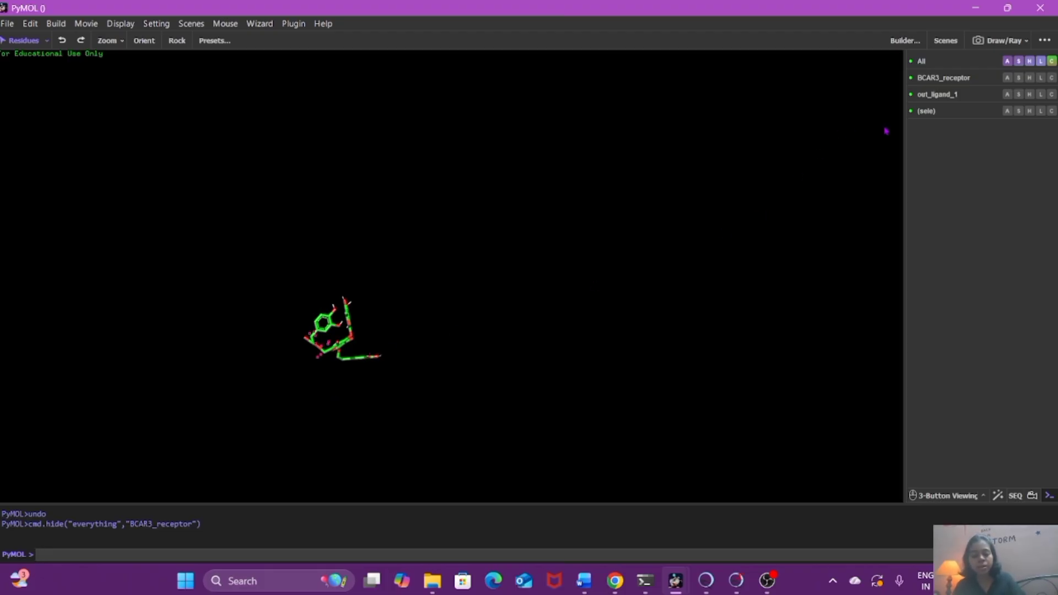
key(ctrl+z)
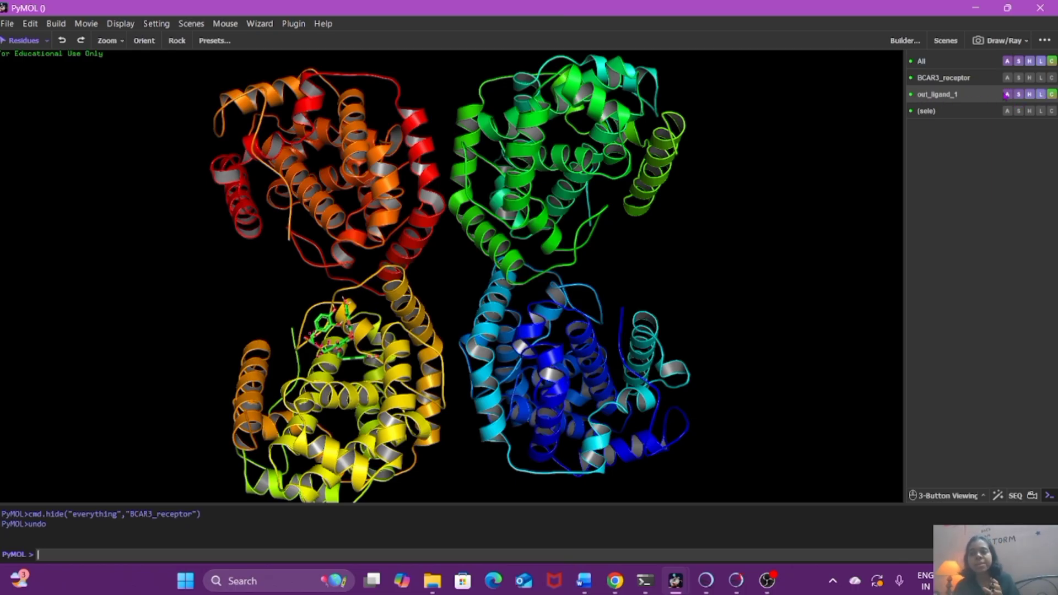
- Try hiding everything for the out_ligand_1 object, and undo the hiding
click(1030, 95)
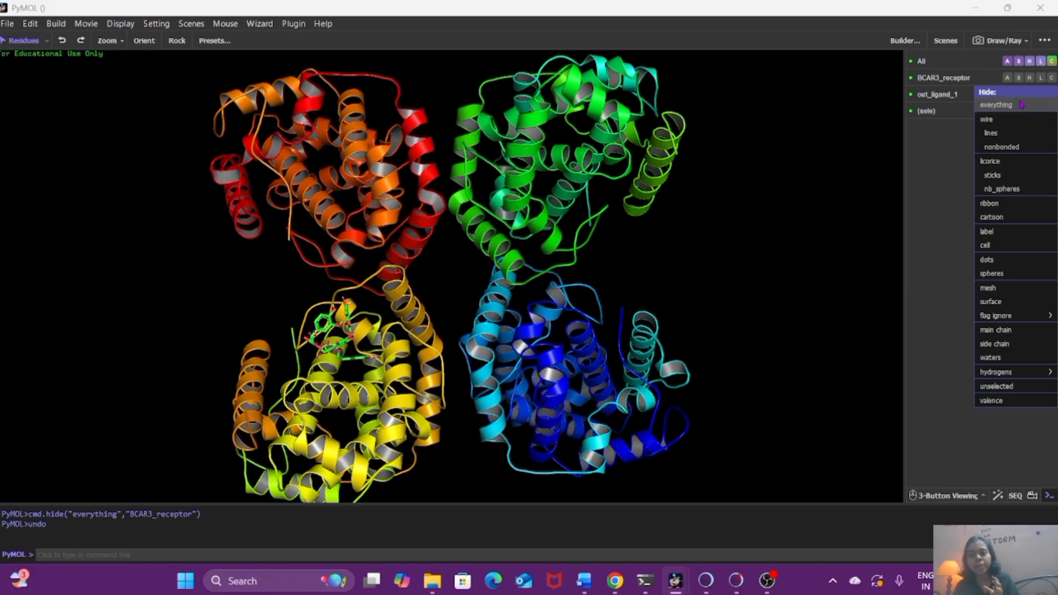
click(1022, 104)
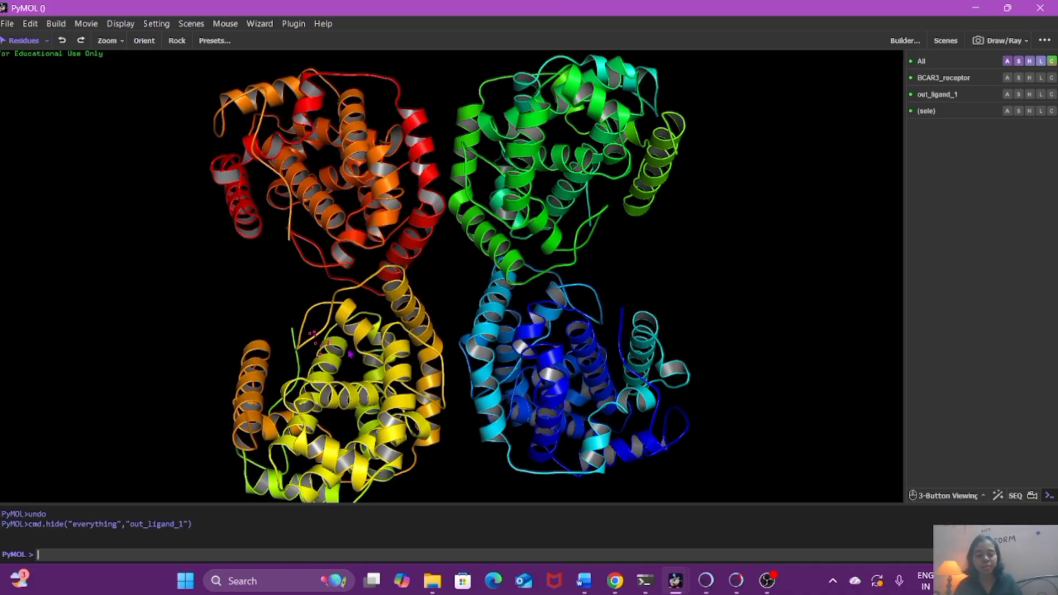
key(ctrl+z)
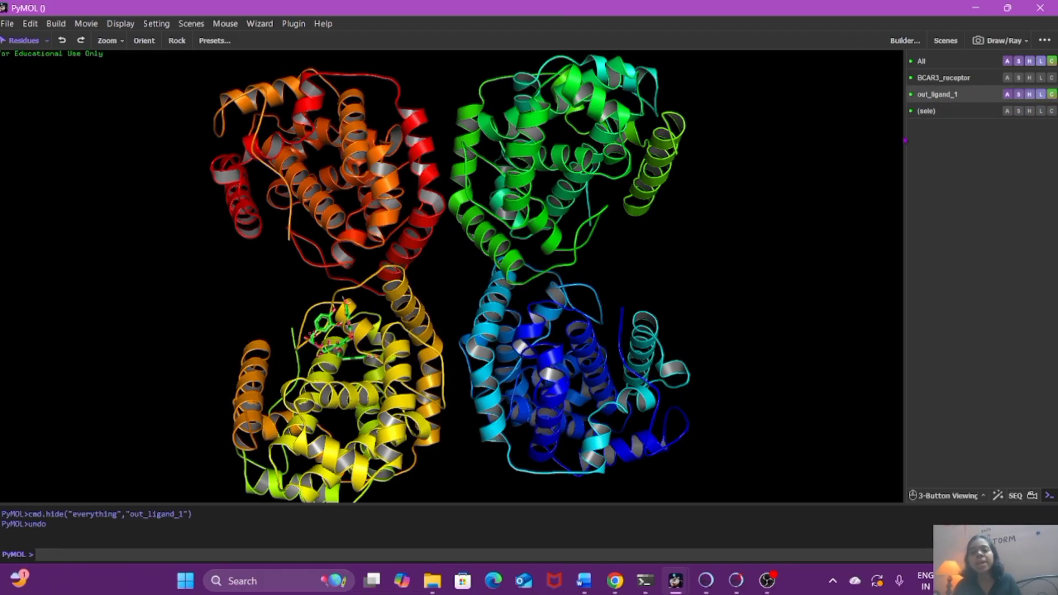
- Color the out_ligand_1 ligand yellow
click(1052, 94)
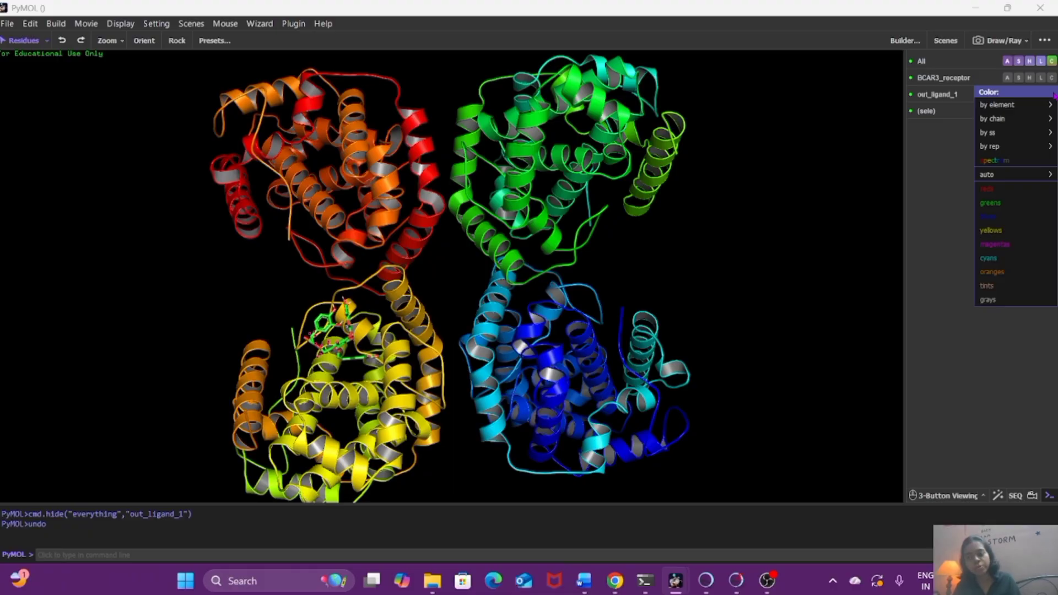
mouse_move(1002, 198)
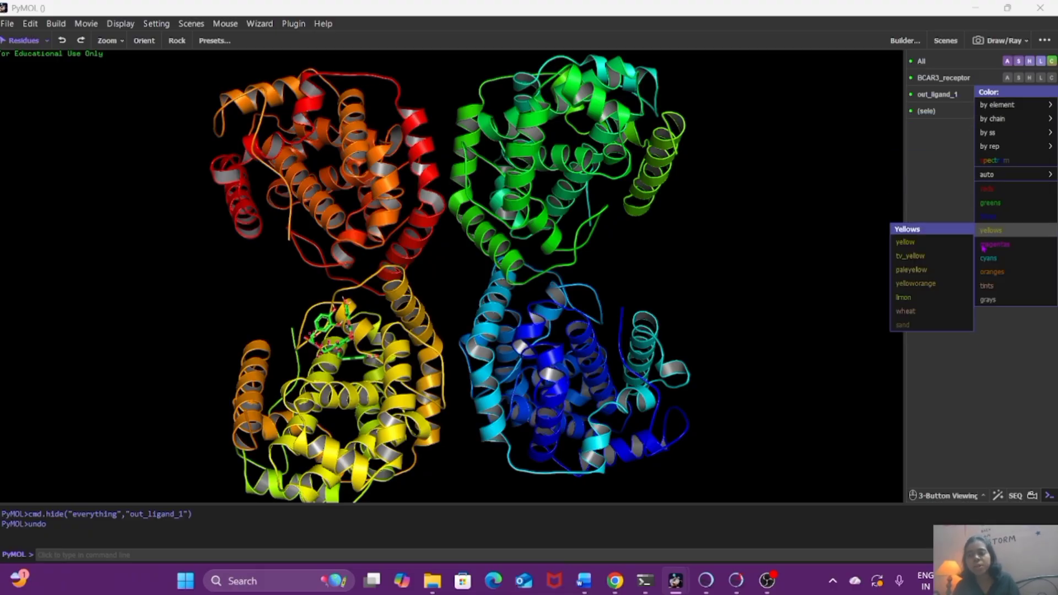
mouse_move(984, 237)
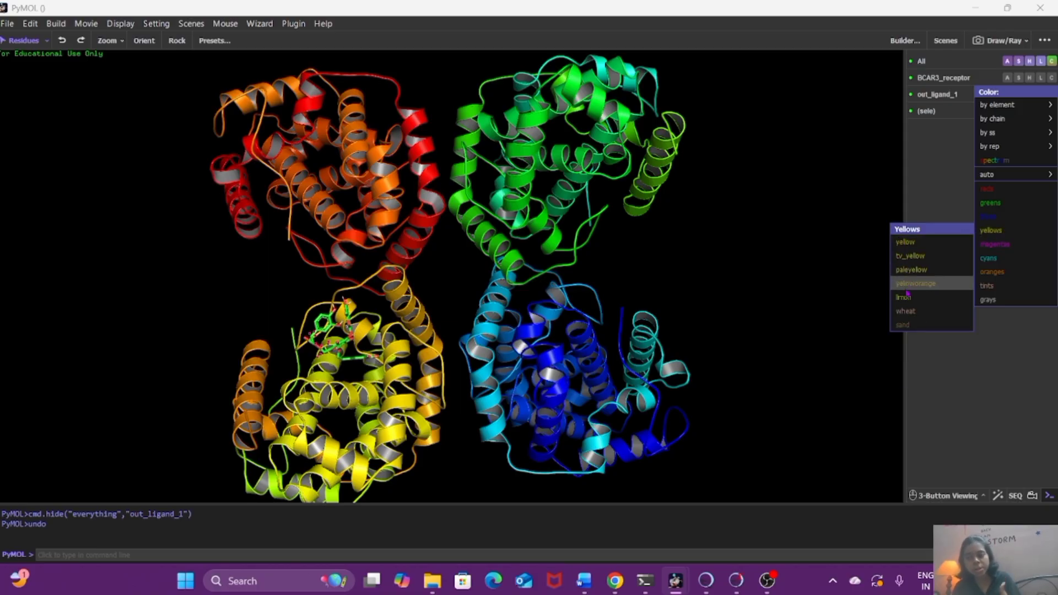
click(920, 245)
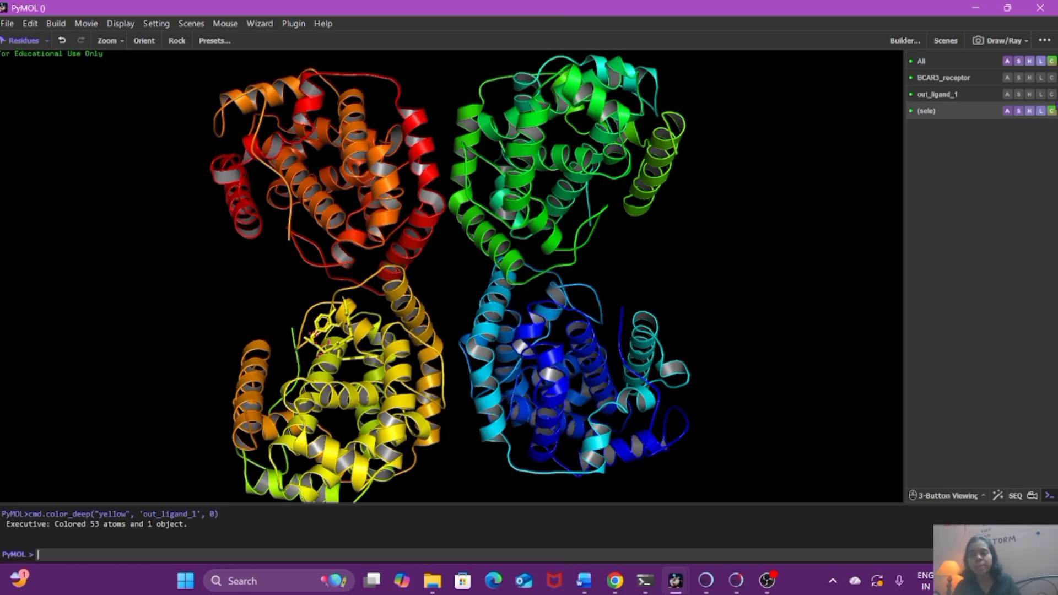
- Color the out_ligand_1 ligand white from the grays palette
click(1051, 94)
mouse_move(989, 300)
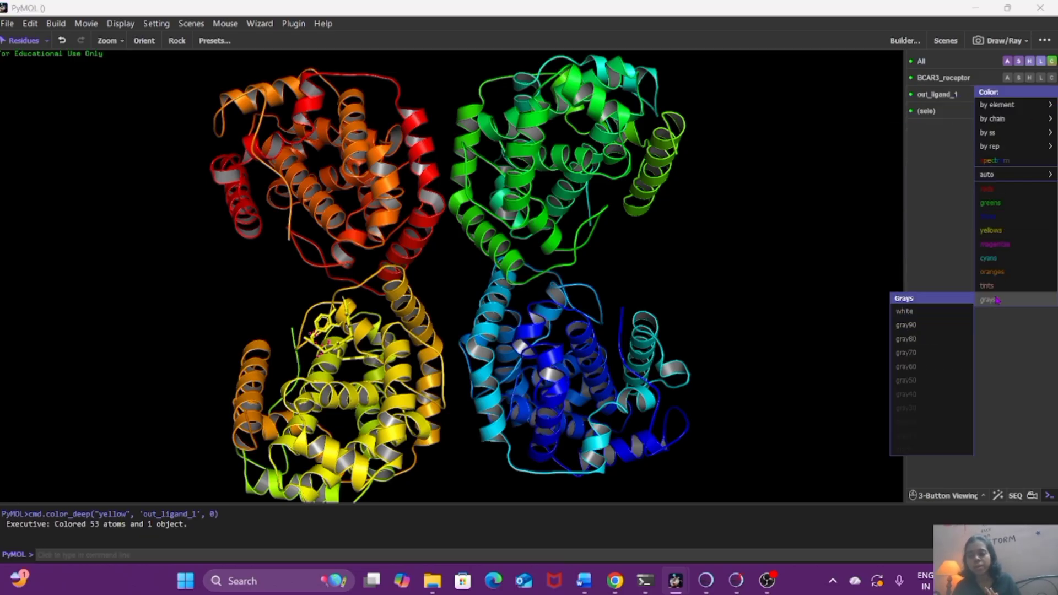
click(933, 312)
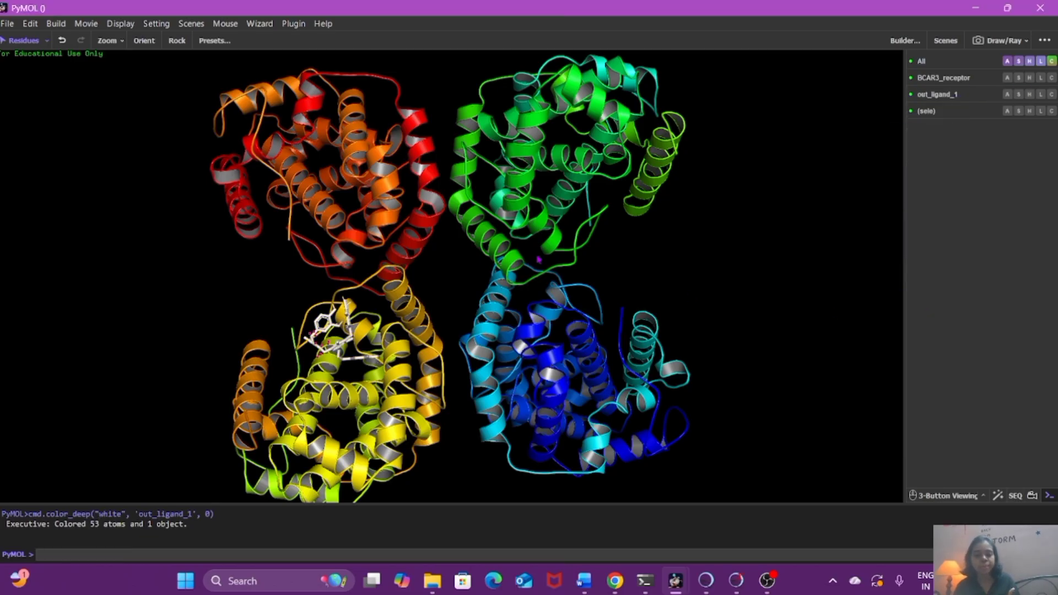
- Rotate the complex to examine the white ligand against the receptor helices, and try undoing the last two changes
drag(534, 237, 639, 457)
drag(592, 235, 546, 237)
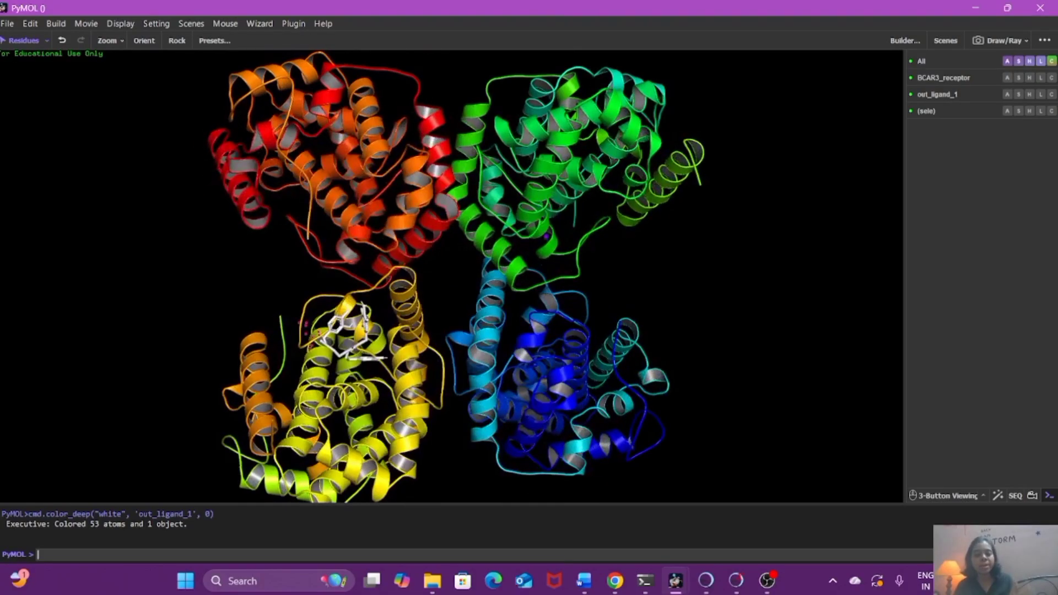
drag(647, 344, 587, 339)
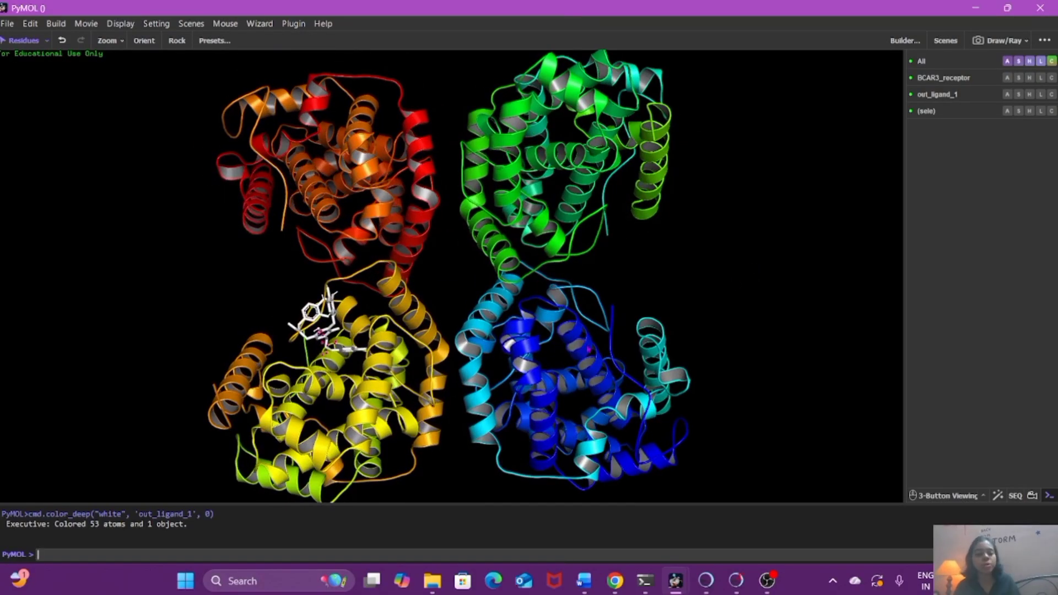
key(ctrl+z)
key(ctrl+z)
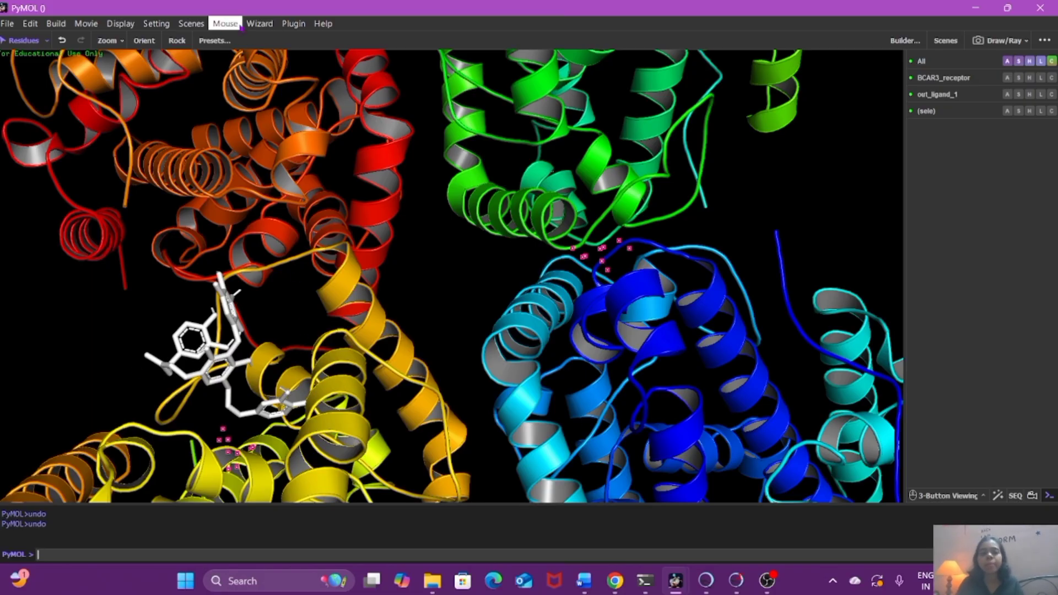
- Use the Measurement wizard to add a distance between a ligand carbon atom and the GLU-693 alpha carbon of BCAR3_receptor
click(265, 24)
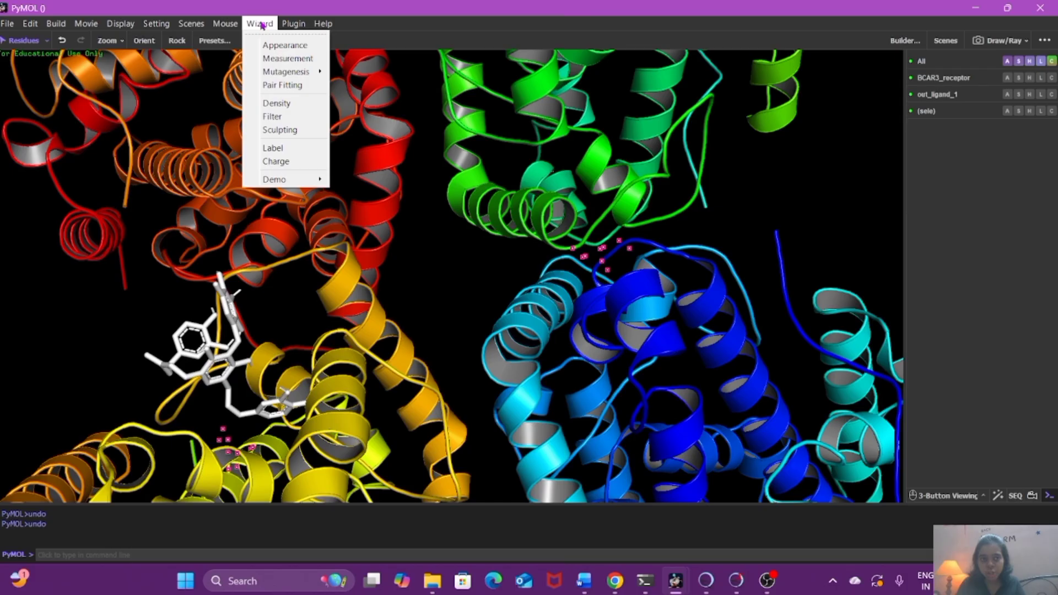
click(281, 59)
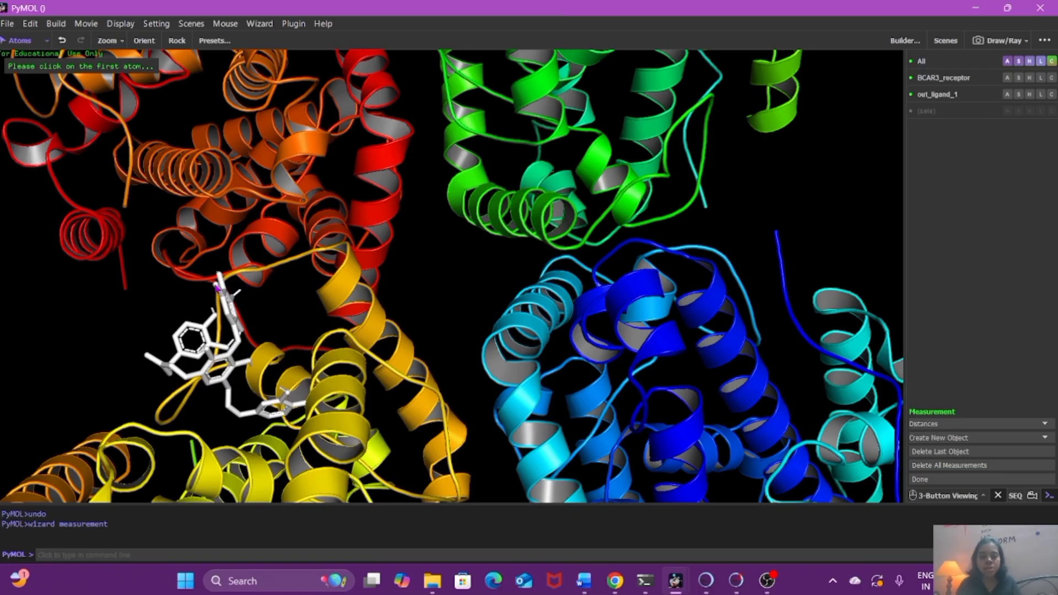
click(217, 287)
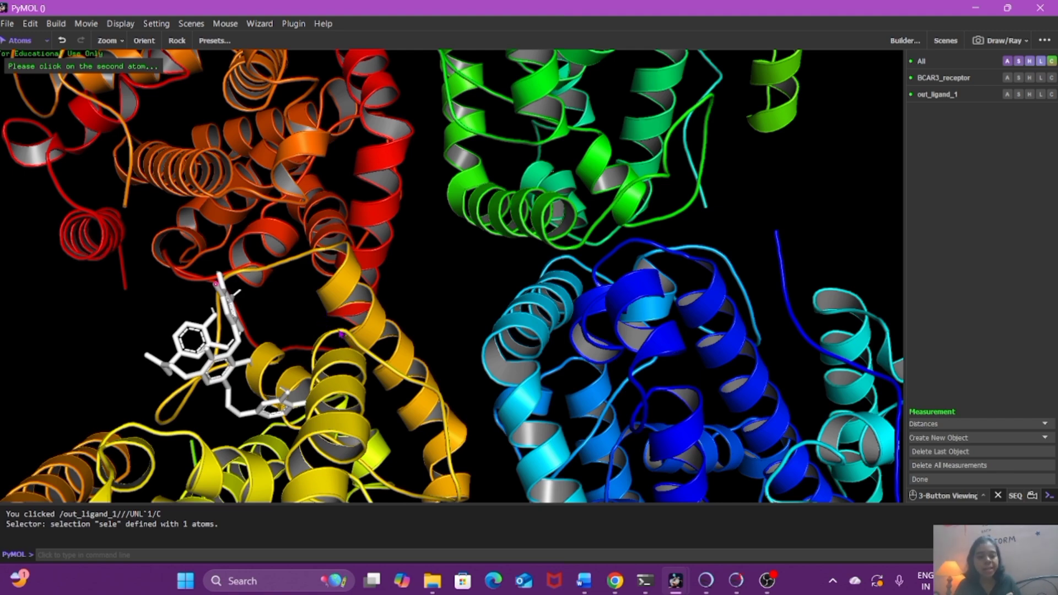
click(338, 331)
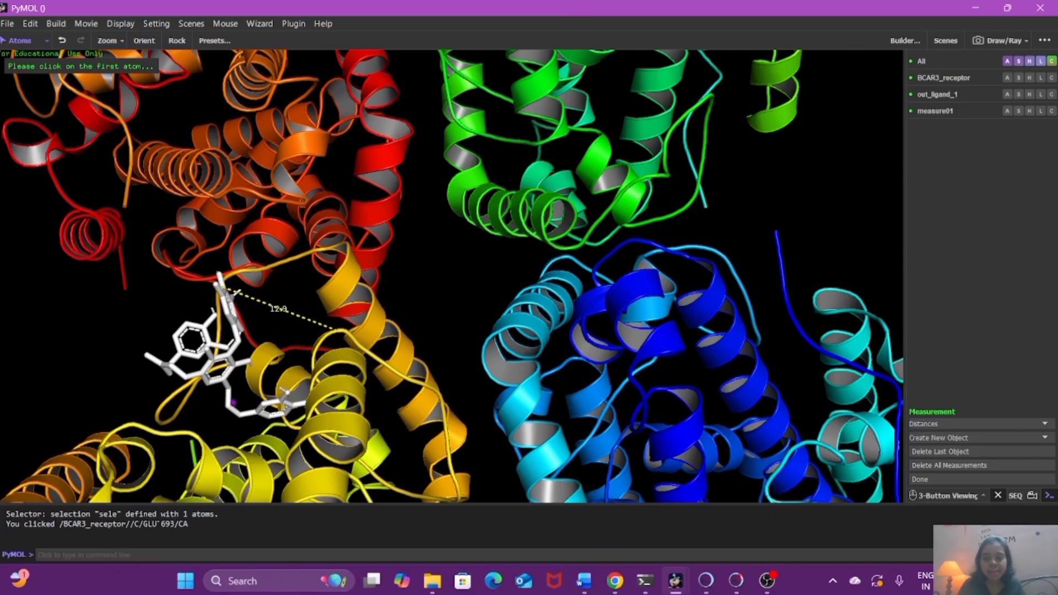
- Add two more distance measurements from the upper end of the ligand to the alpha carbons of LEU-716 and ILE-739
drag(243, 368, 291, 315)
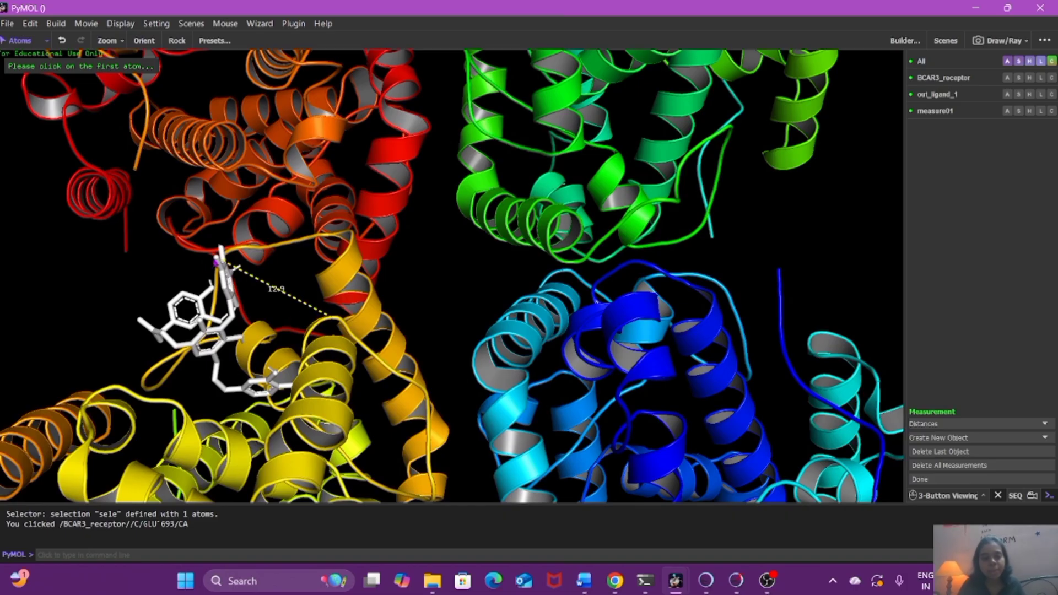
click(218, 259)
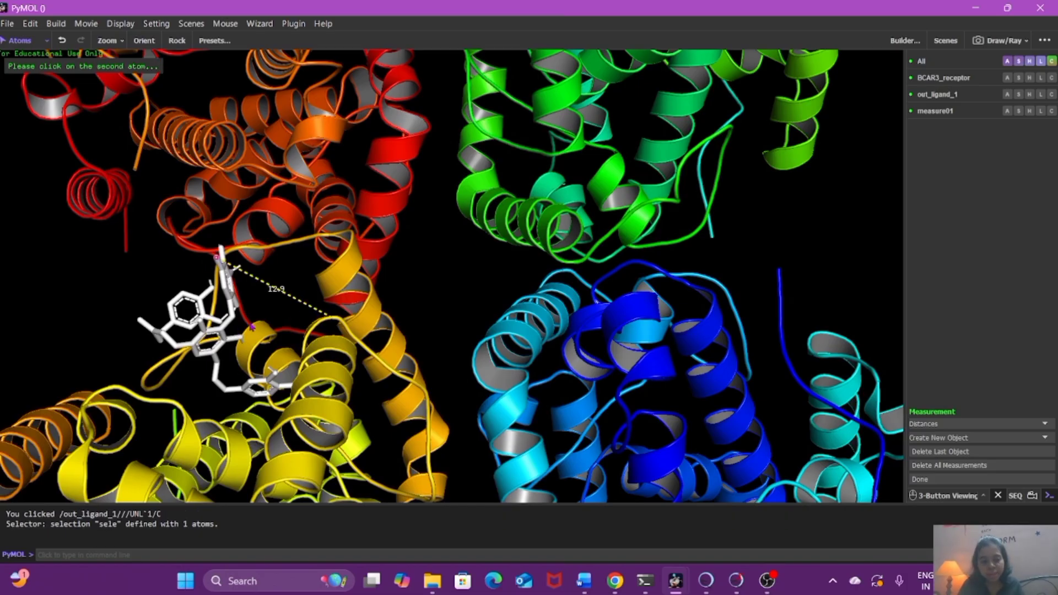
click(259, 325)
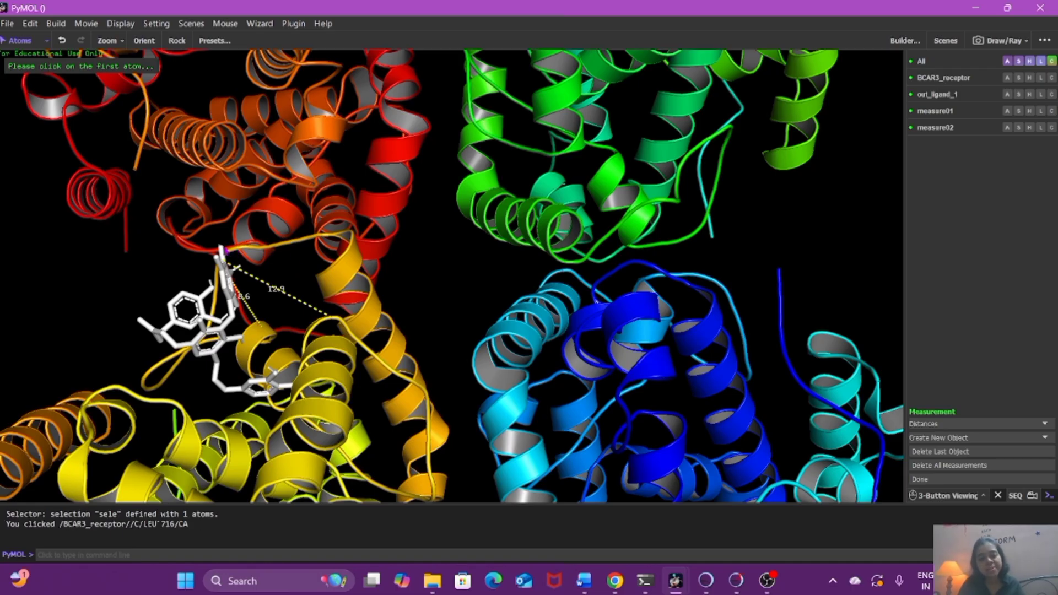
click(221, 249)
click(329, 276)
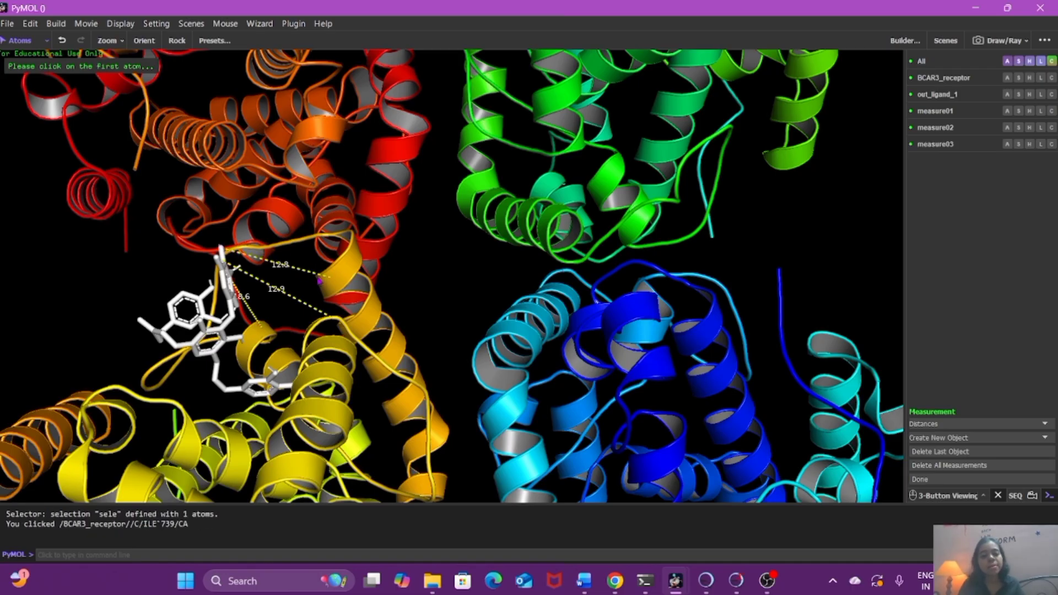
mouse_move(359, 362)
mouse_down()
mouse_move(398, 270)
mouse_move(365, 375)
mouse_up()
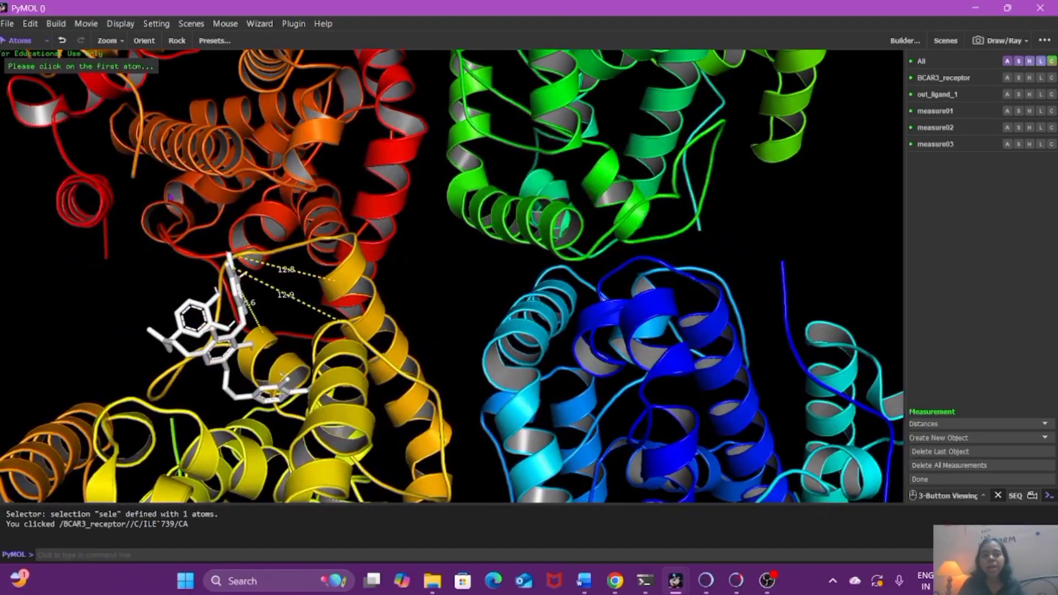
click(269, 24)
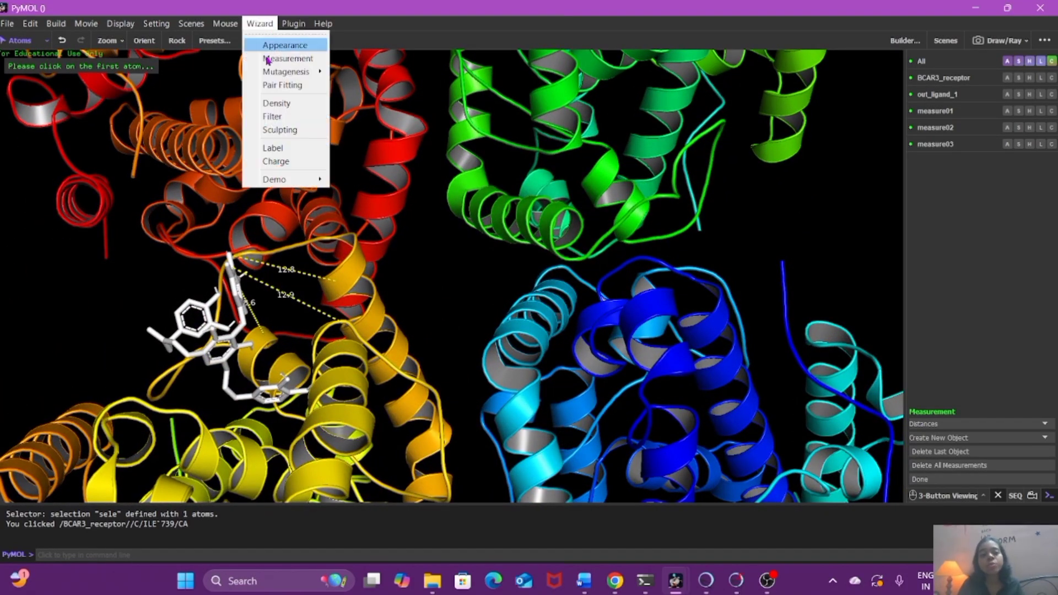
click(282, 58)
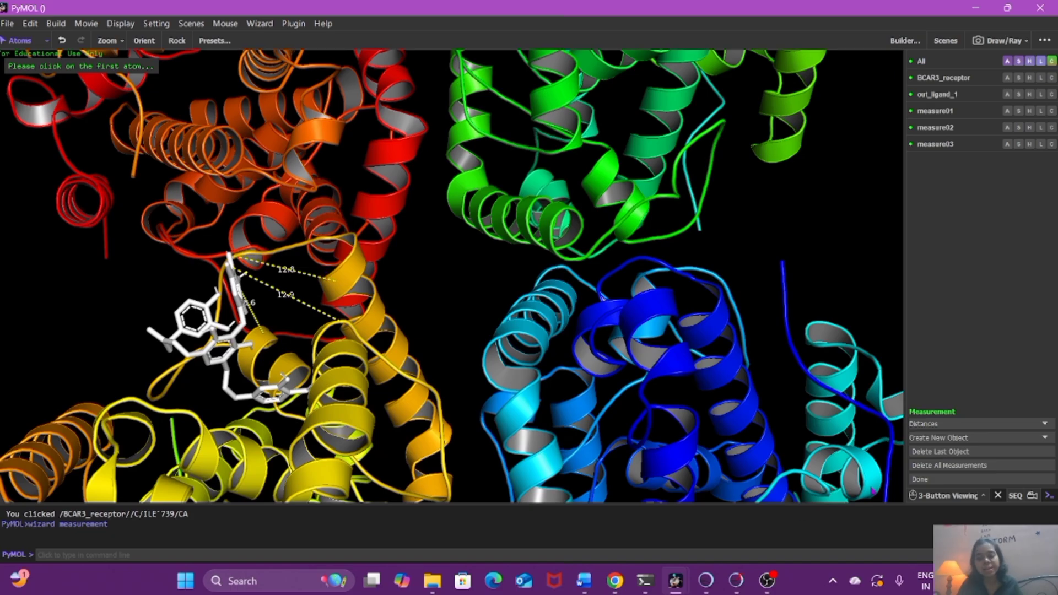
right_drag(524, 309, 493, 286)
- Use the Label wizard to label residue GLU-738 on the receptor helix near the ligand with its residue name and number
click(259, 24)
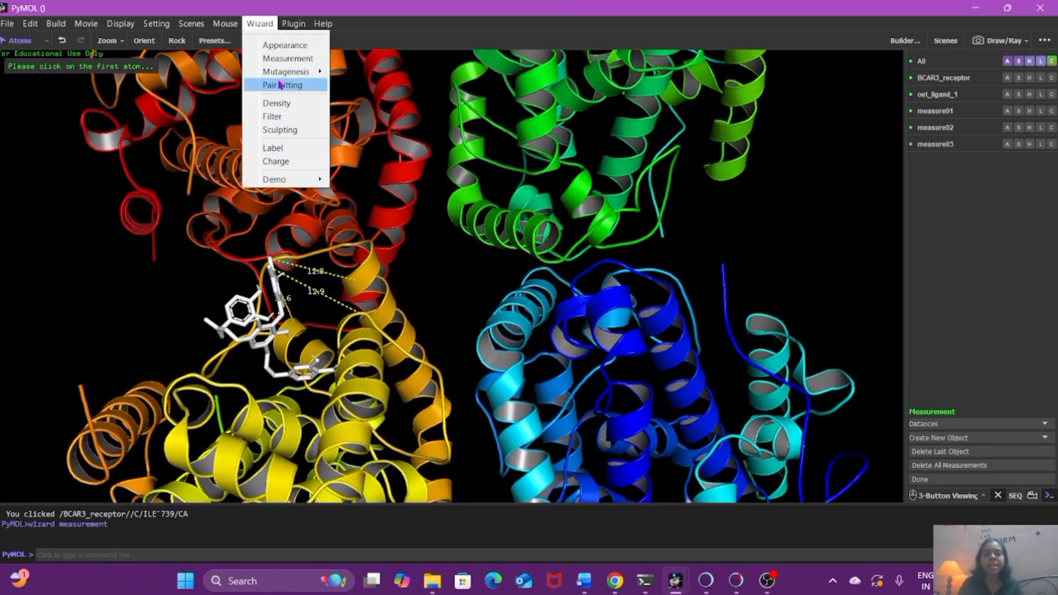
click(281, 151)
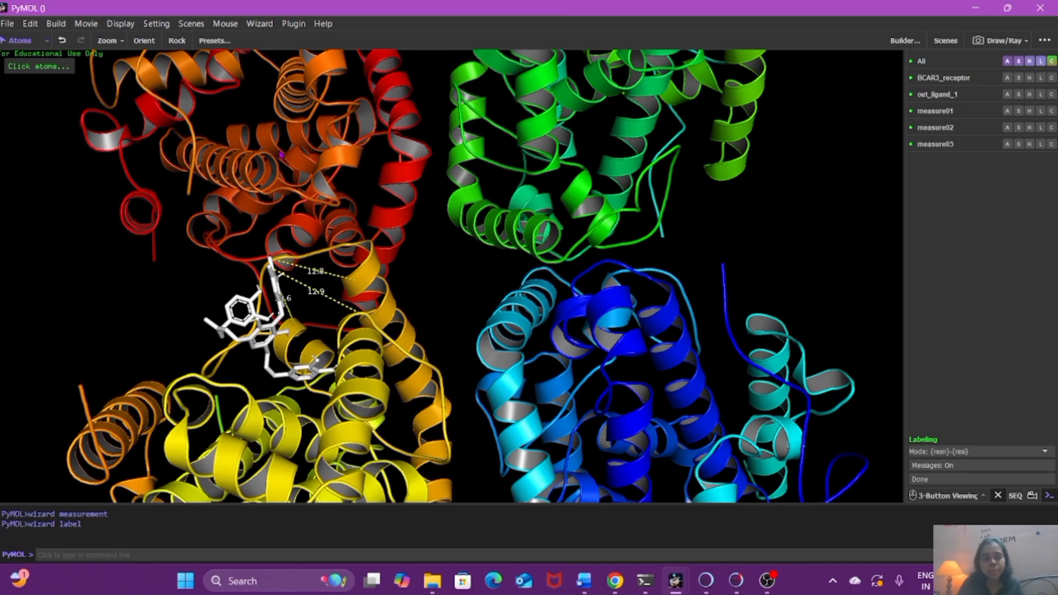
click(373, 261)
drag(369, 276, 368, 296)
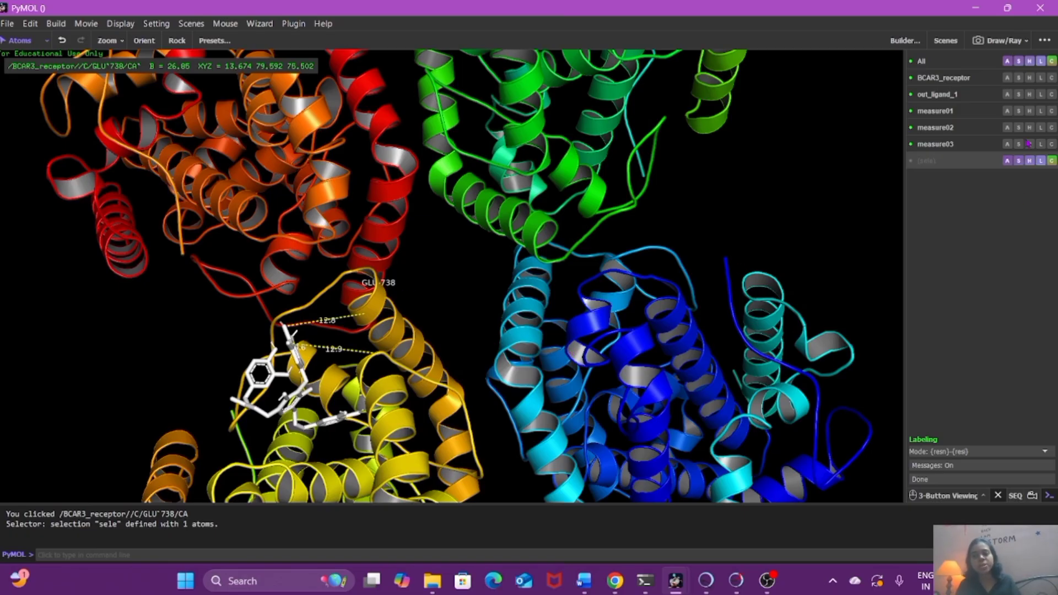
- Color the measure01 distance between the ligand and GLU-693 red
drag(603, 336, 738, 365)
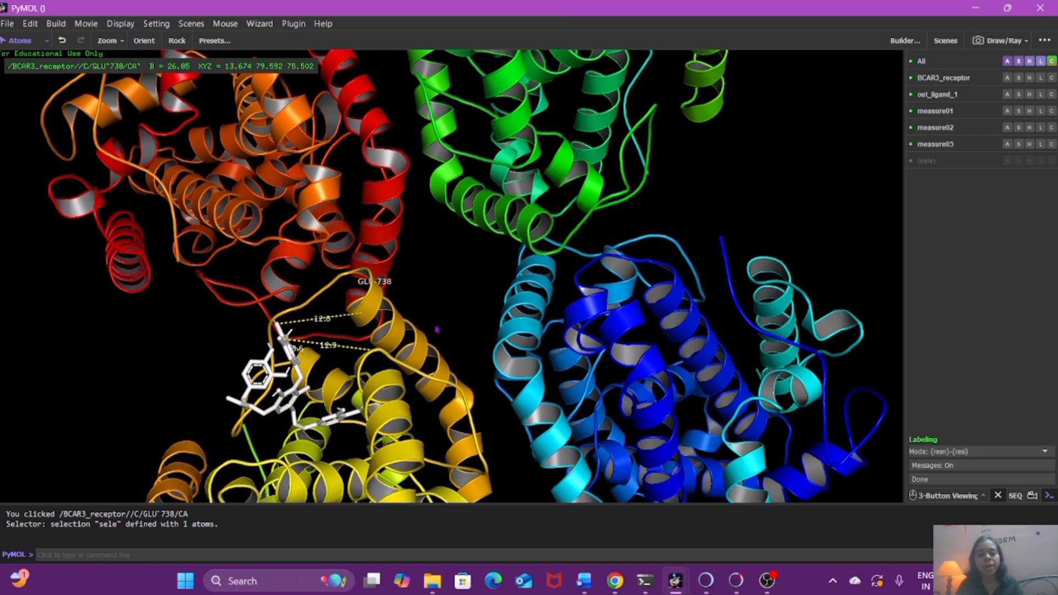
right_drag(470, 309, 903, 197)
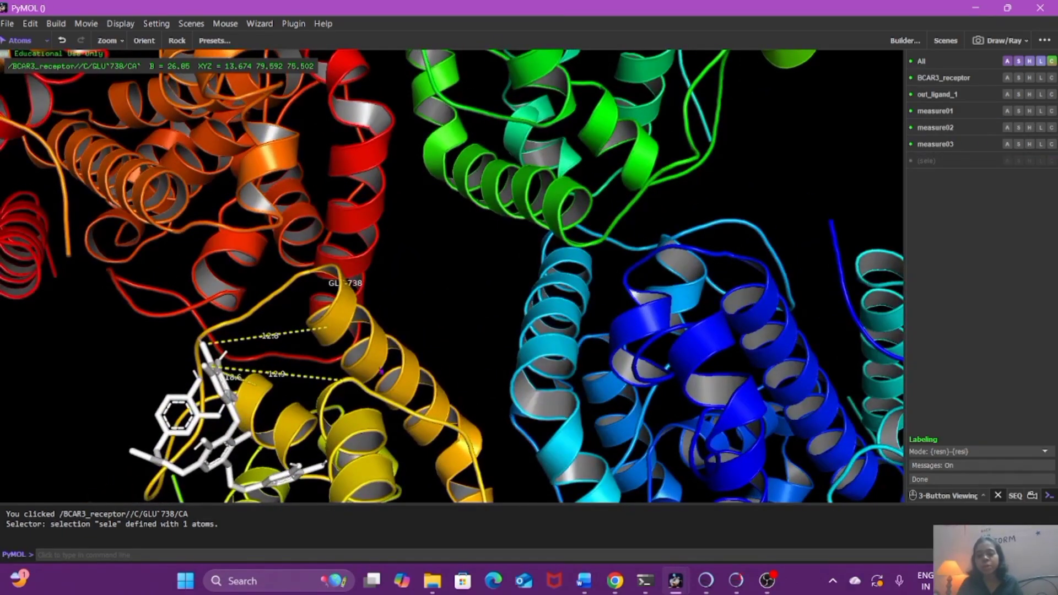
drag(358, 263, 364, 214)
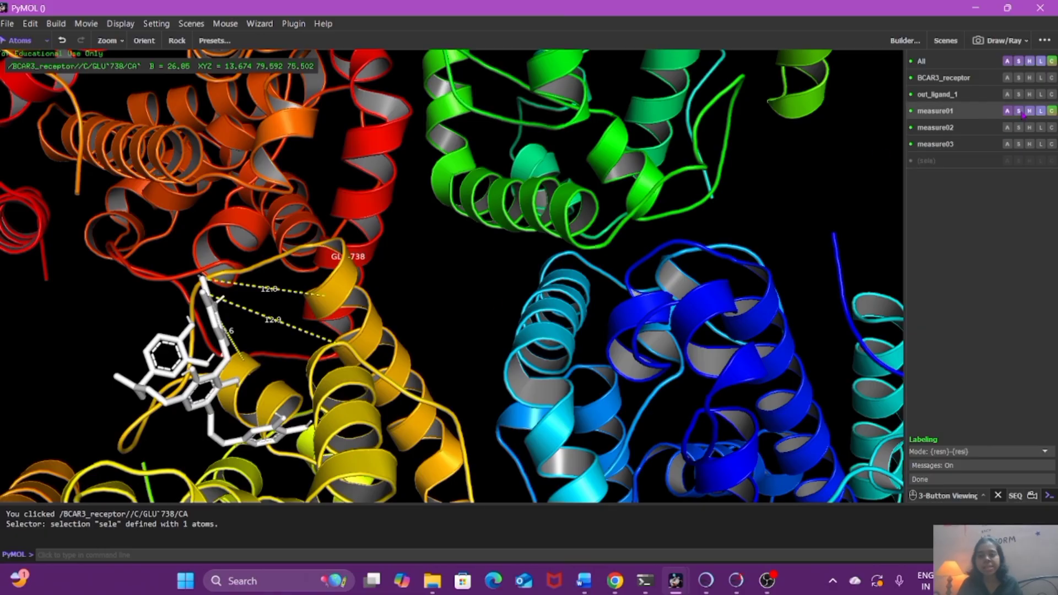
click(1043, 114)
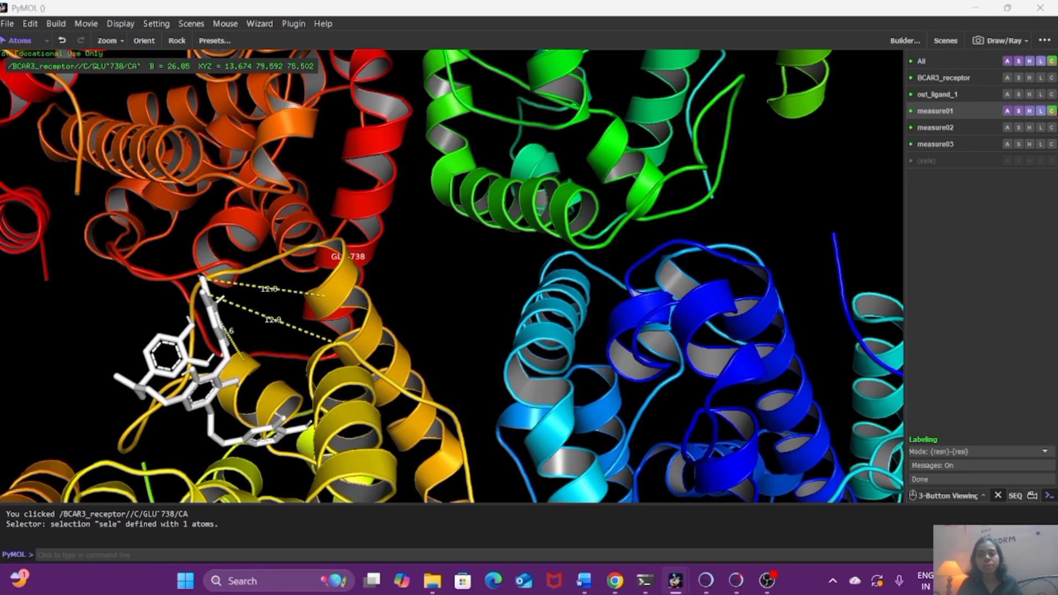
click(1052, 111)
mouse_move(1001, 137)
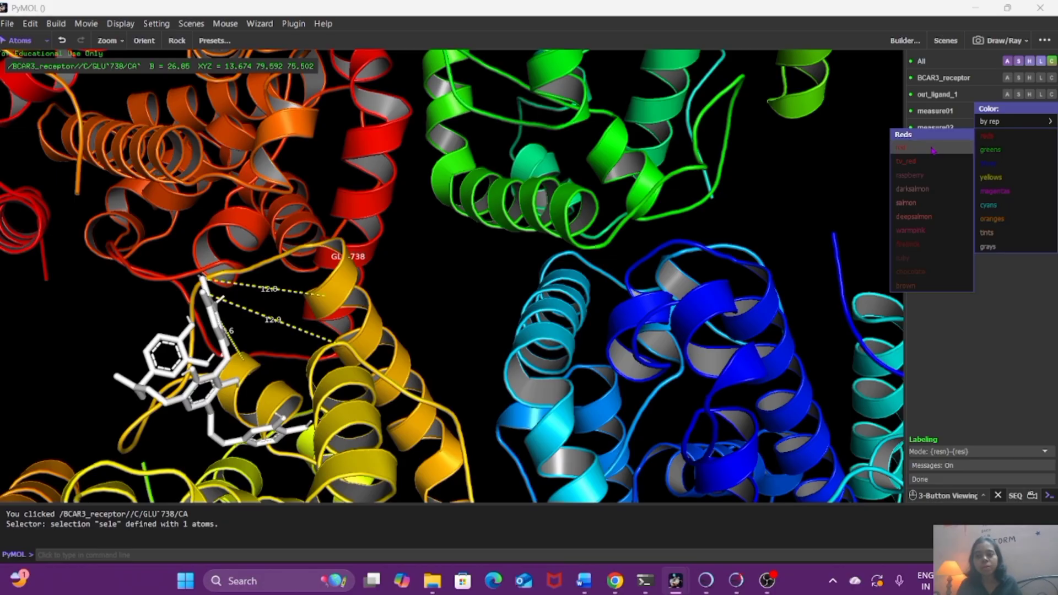
click(901, 147)
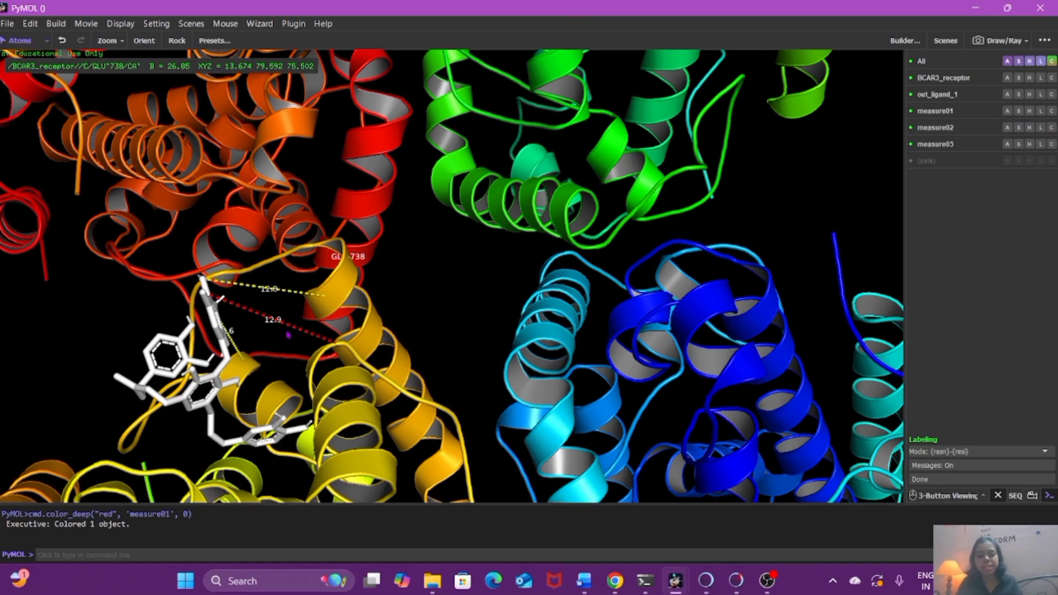
- Recolor the measure01 distance between the ligand and GLU-693 magenta
click(1052, 111)
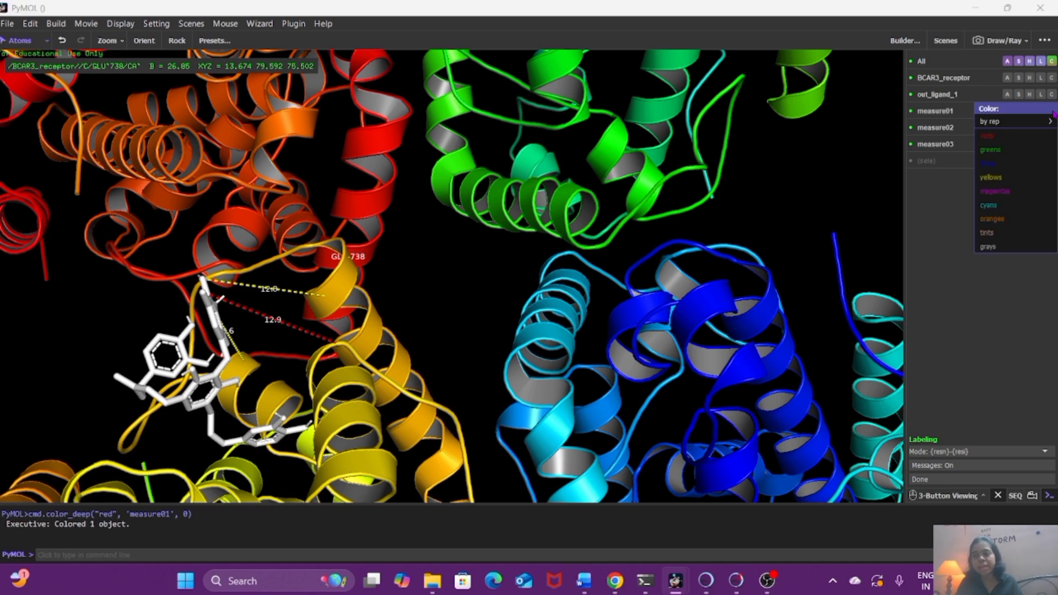
mouse_move(1009, 150)
mouse_move(1000, 183)
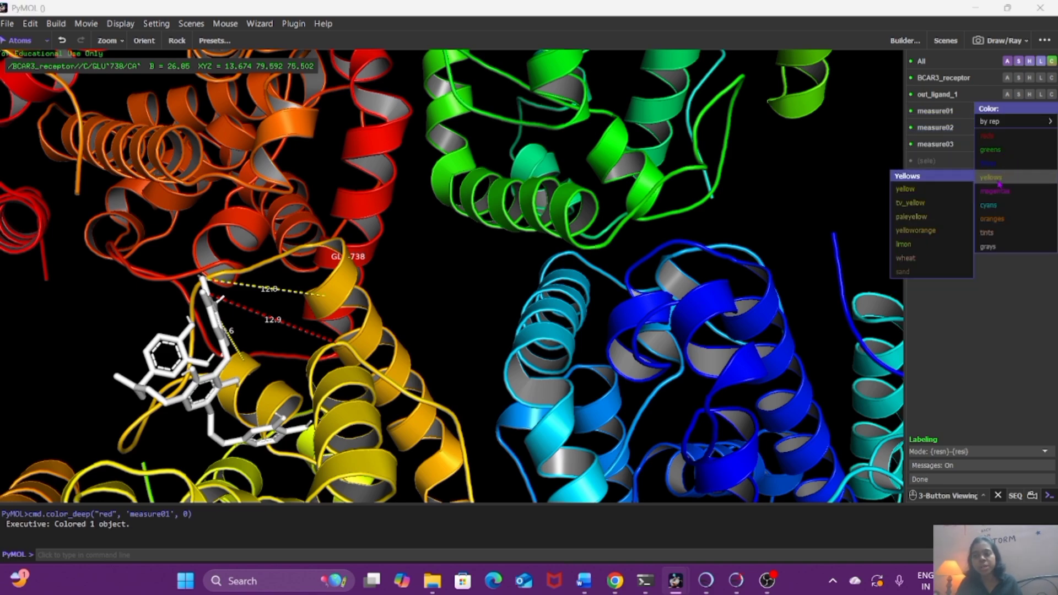
click(945, 205)
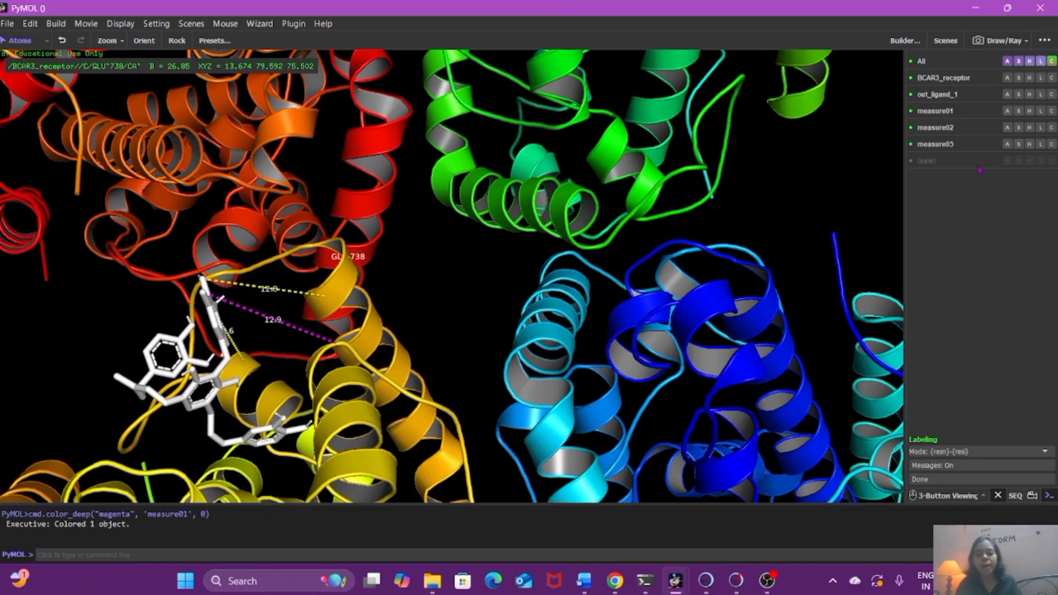
click(1052, 112)
mouse_move(1008, 125)
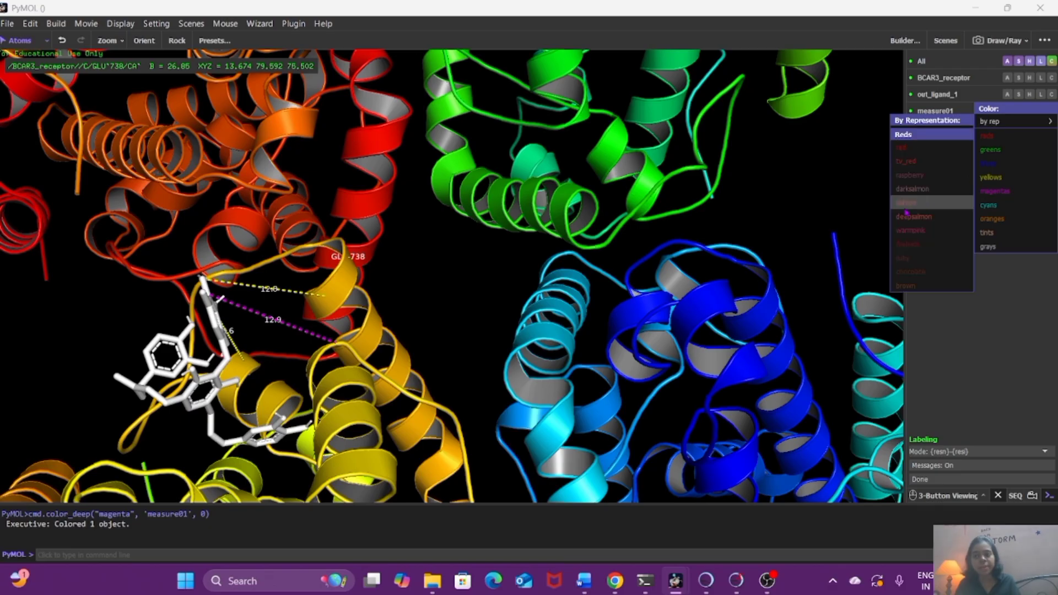
click(899, 171)
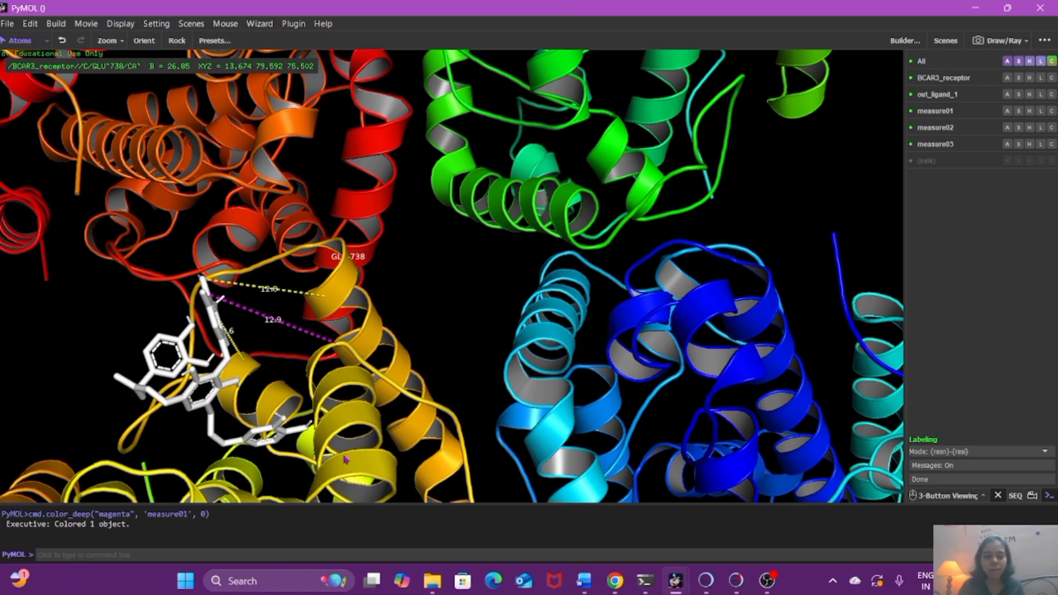
- Enlarge the residue and distance labels by running the command set label_size, 30
click(214, 550)
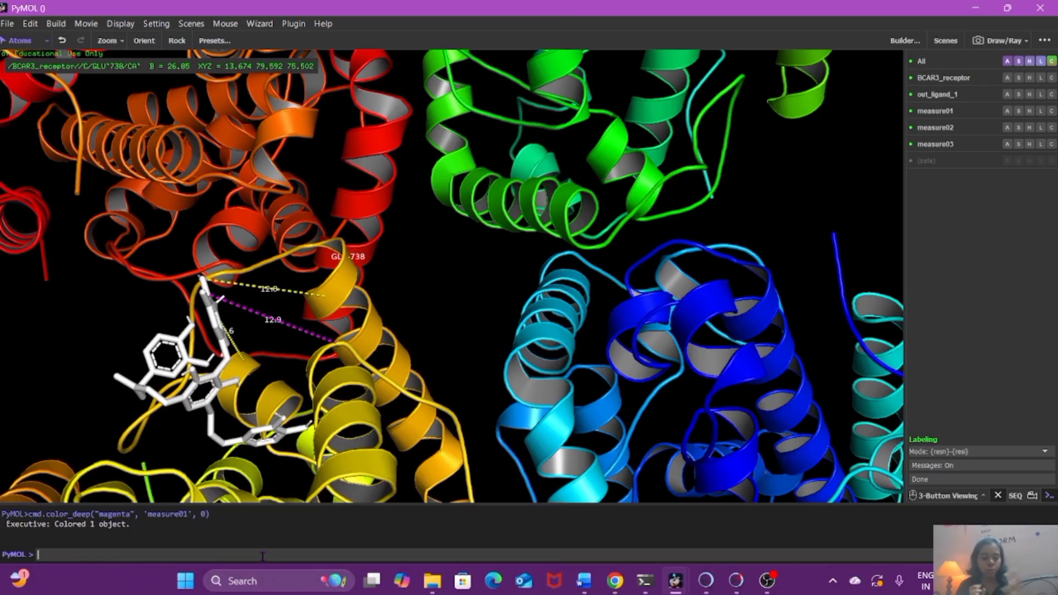
text(set)
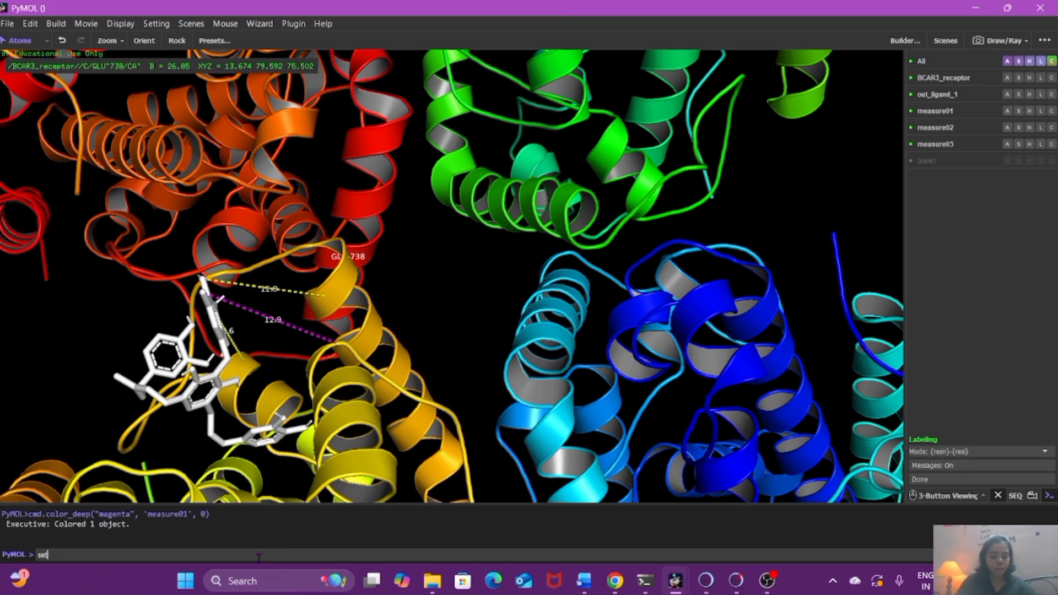
text( la)
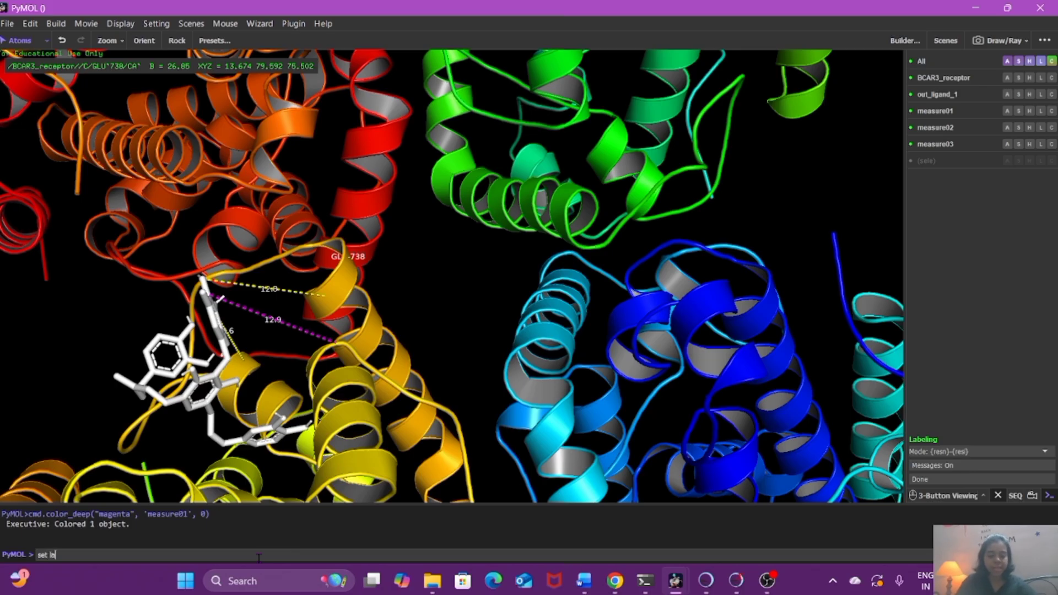
text(bel)
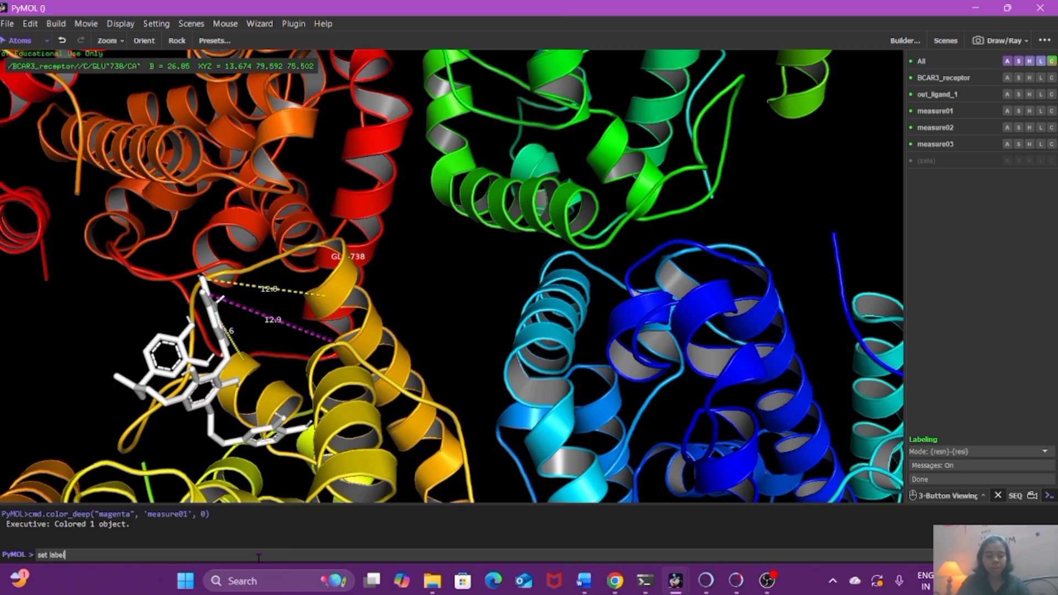
text(_s)
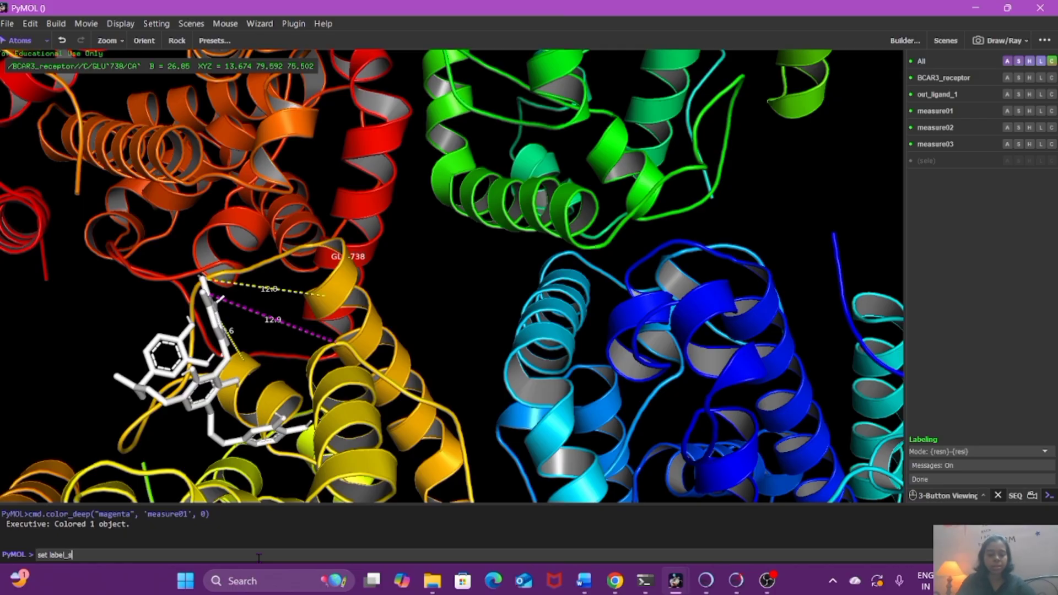
text(ize)
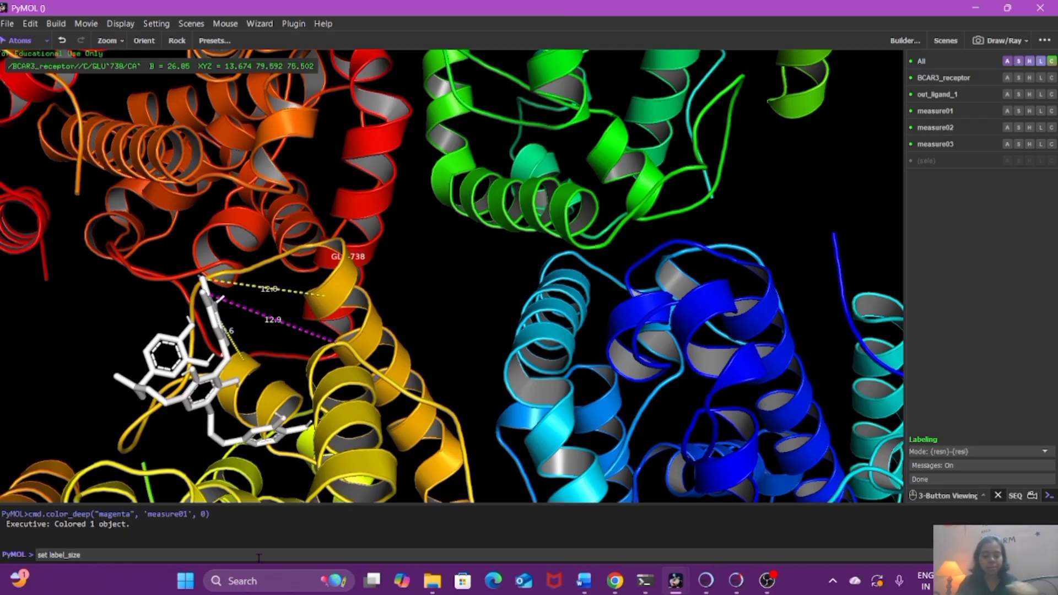
text(, 30)
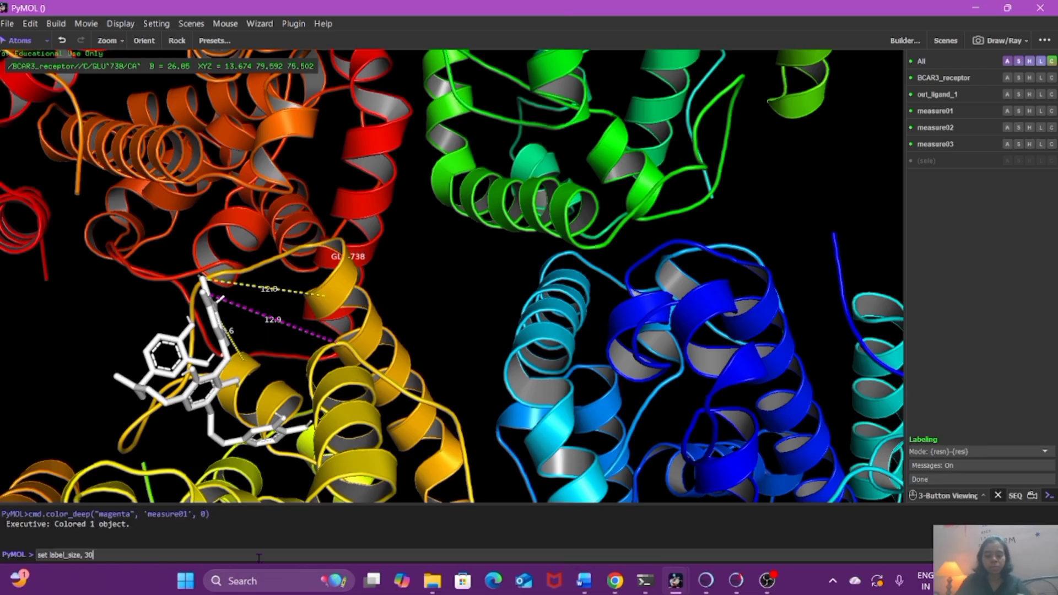
key(Return)
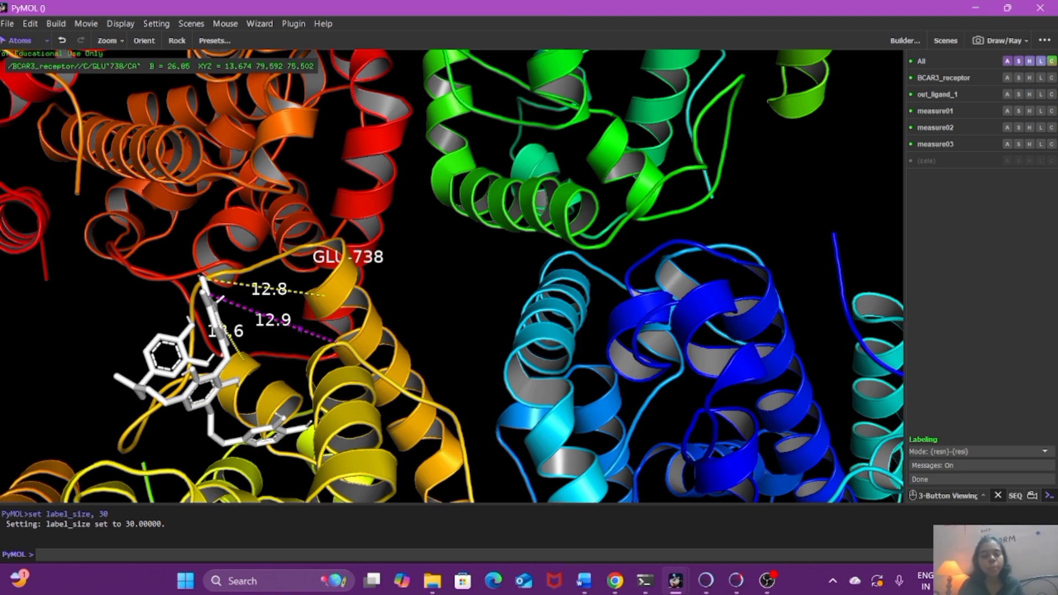
- Change the font of the residue and distance labels by running the command set label_font_id, 7
drag(302, 331, 257, 359)
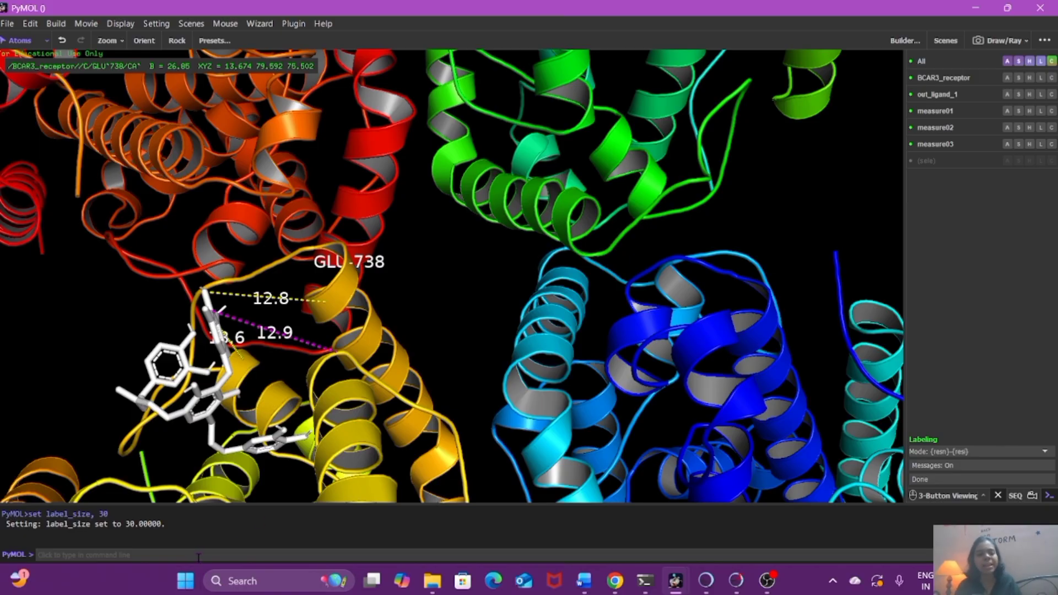
click(170, 555)
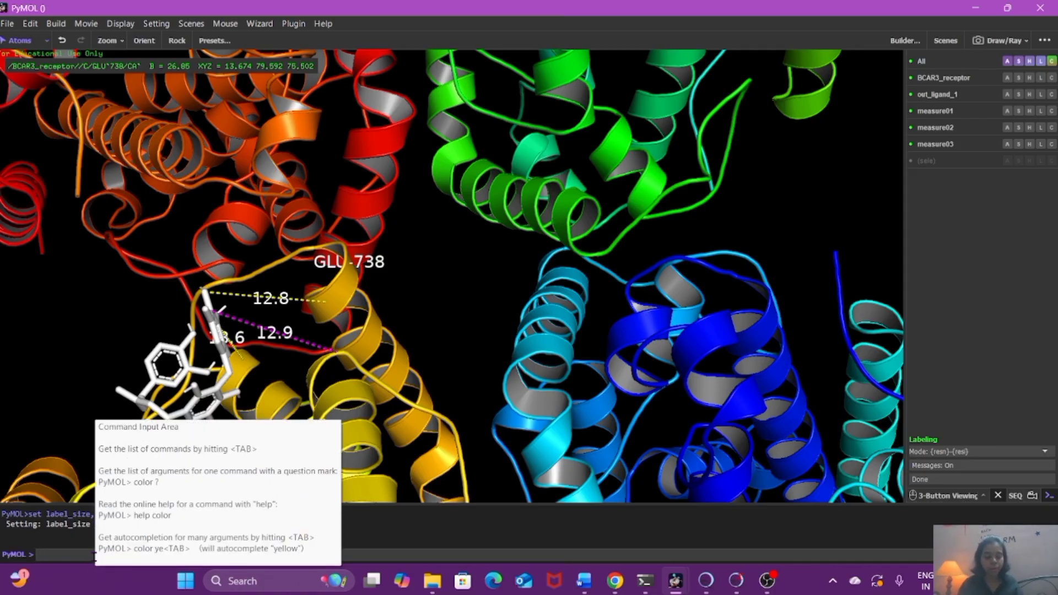
text(s)
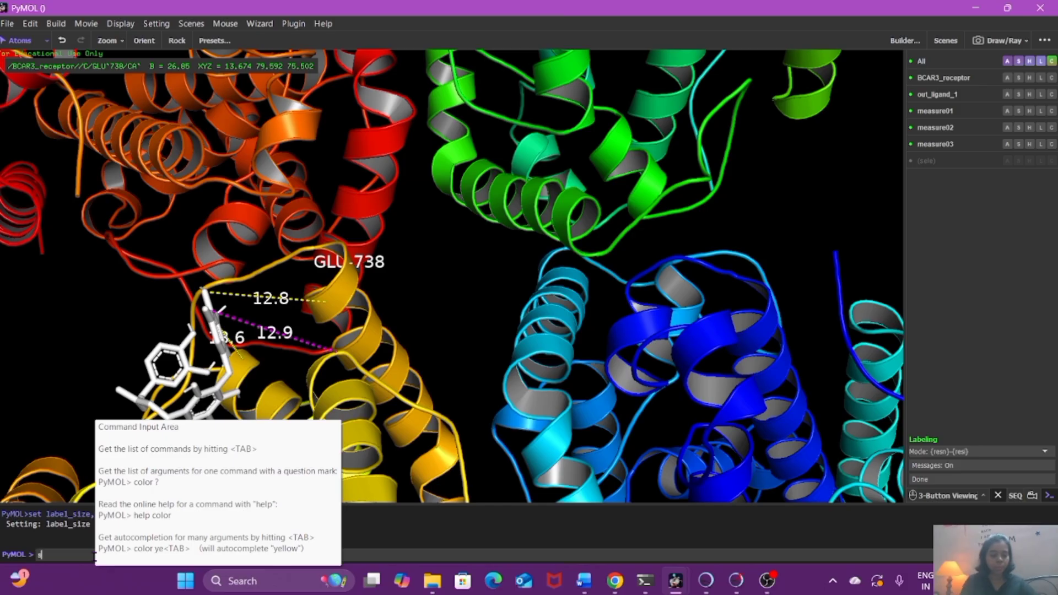
text(et )
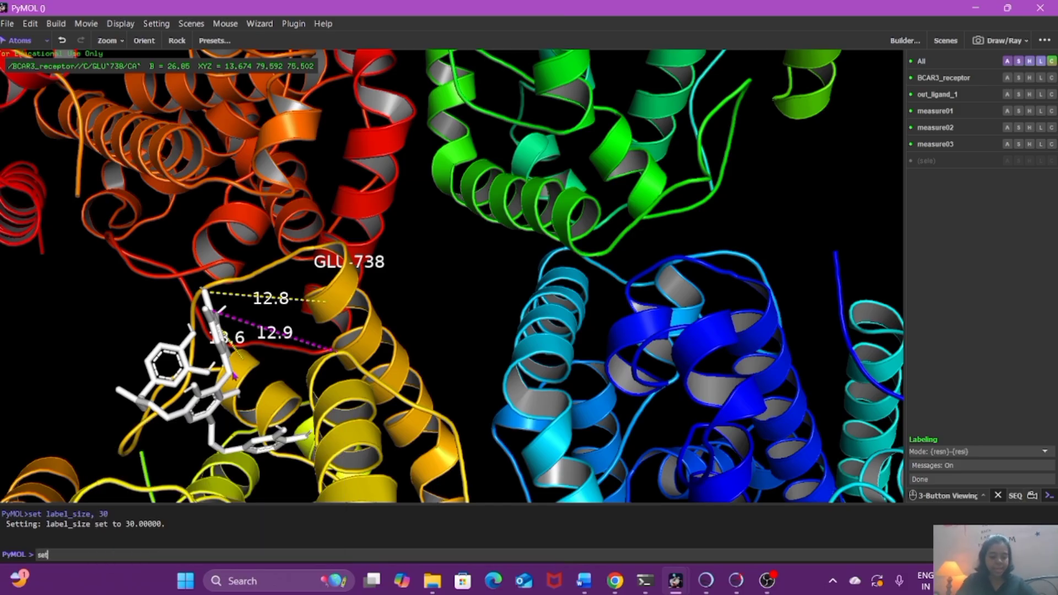
text(label)
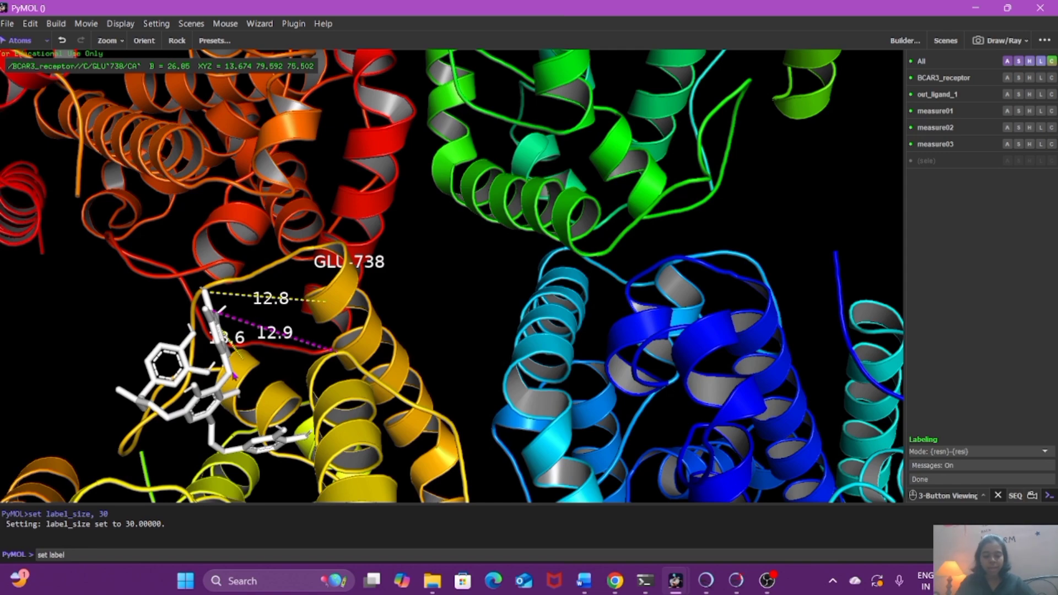
text(_f)
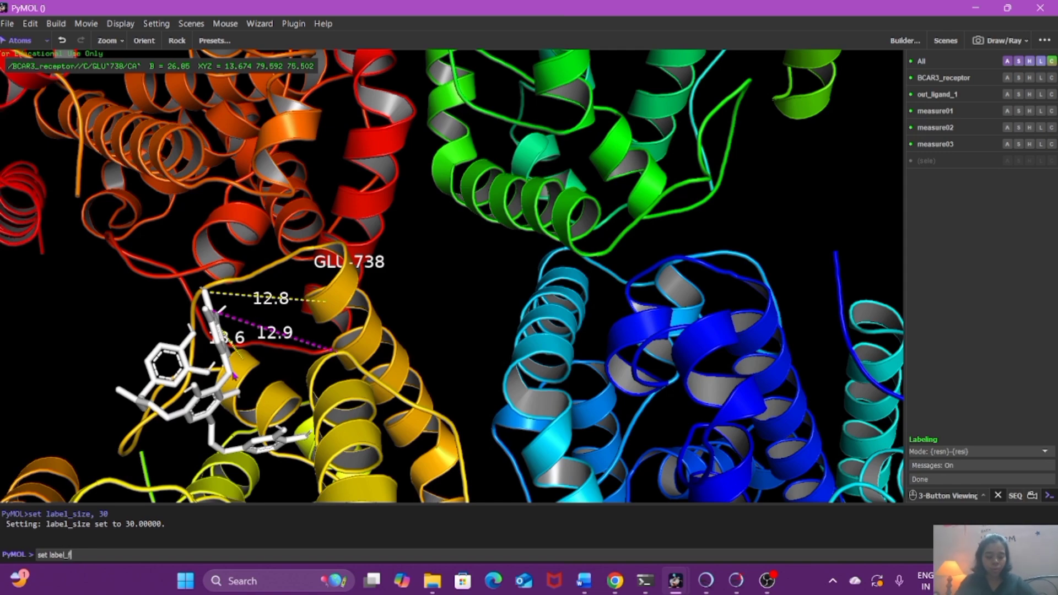
text(o)
key(BackSpace)
text(ront)
key(BackSpace)
key(BackSpace)
key(BackSpace)
key(BackSpace)
text(ont_id, )
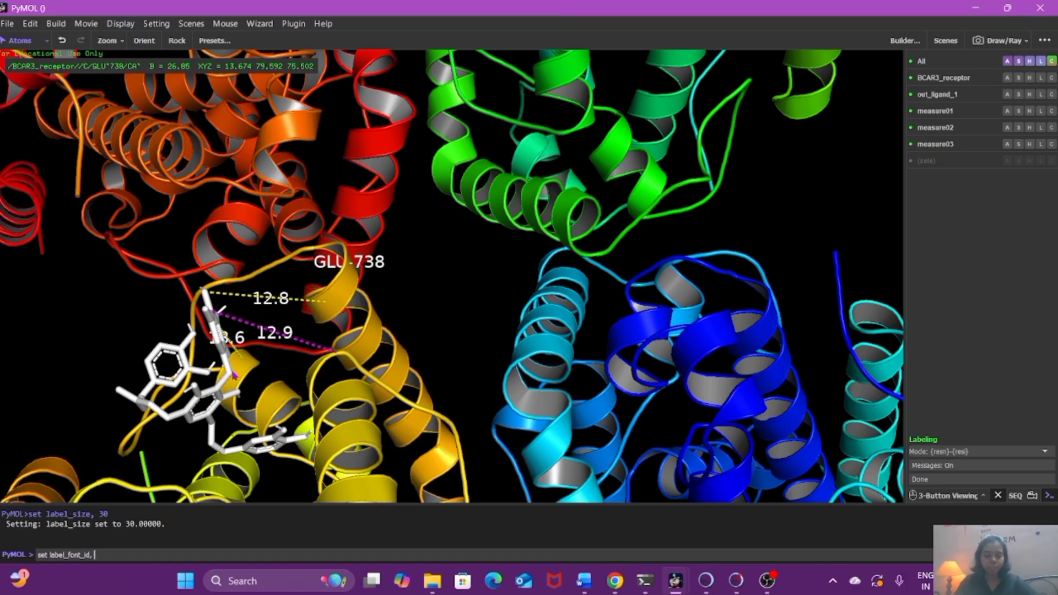
text(7)
key(Return)
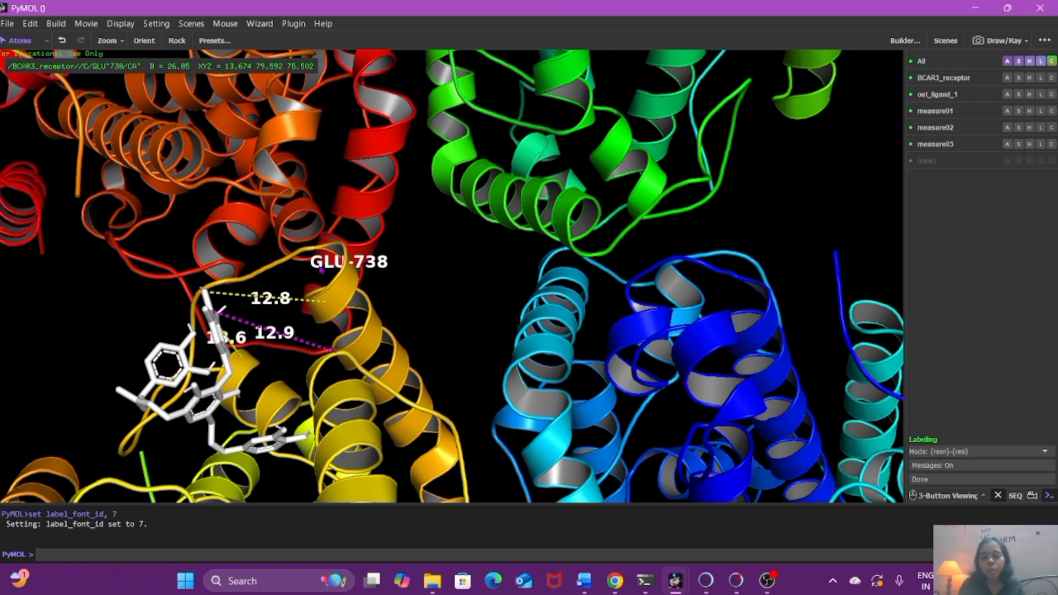
- Exit the Labeling wizard and the Measurement wizard that is still open beneath it
mouse_move(322, 282)
mouse_down()
mouse_move(321, 309)
mouse_move(327, 283)
mouse_up()
click(298, 553)
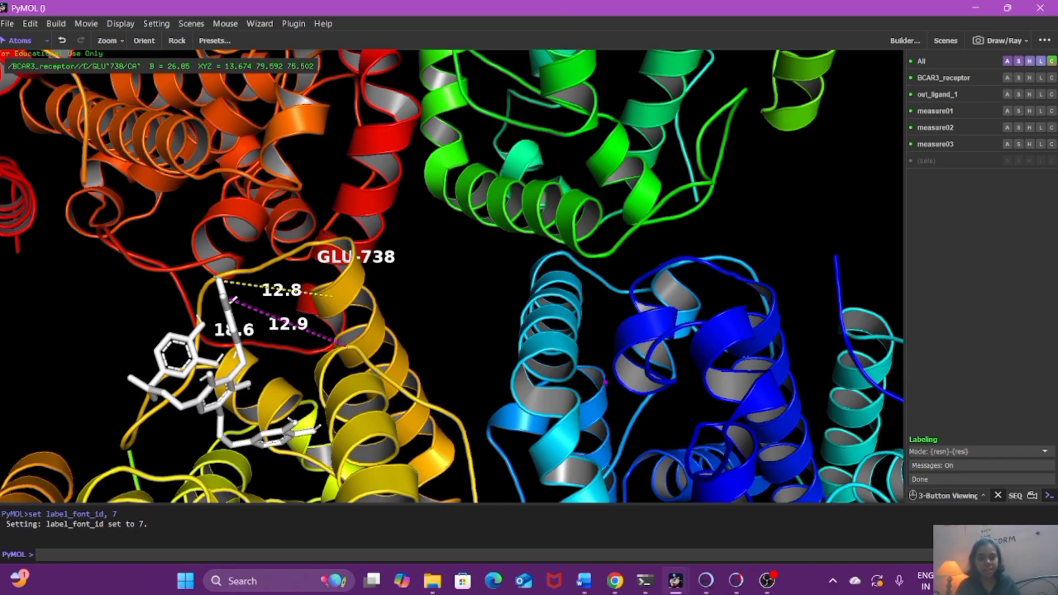
drag(554, 382, 547, 359)
right_drag(547, 359, 540, 232)
click(144, 40)
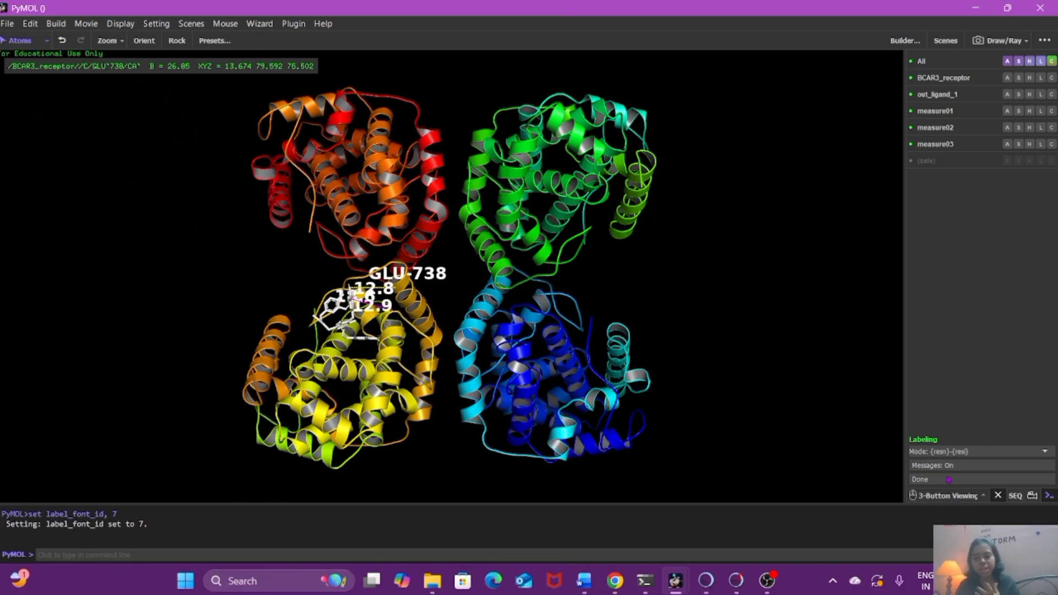
click(999, 496)
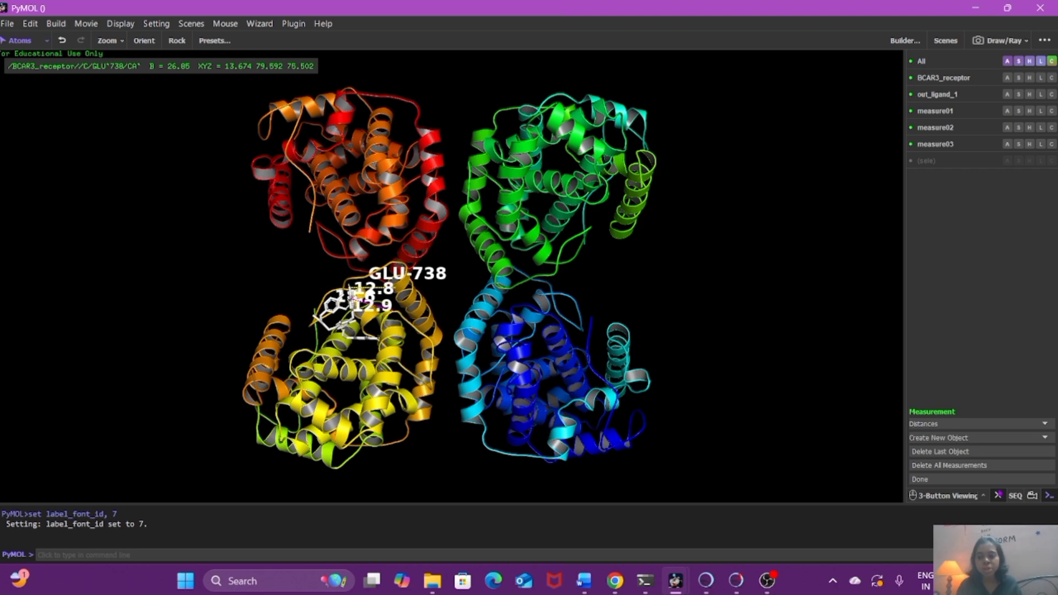
click(999, 496)
click(999, 495)
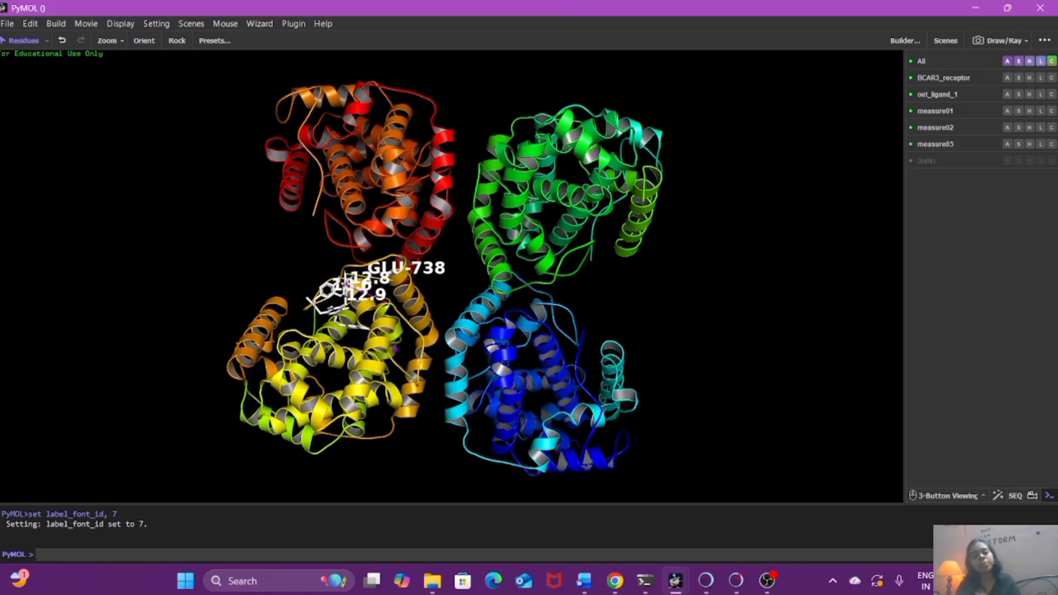
- Reuse the earlier label size command from the log, changing its value to run set label_size, 20
scroll(284, 551, up, 2)
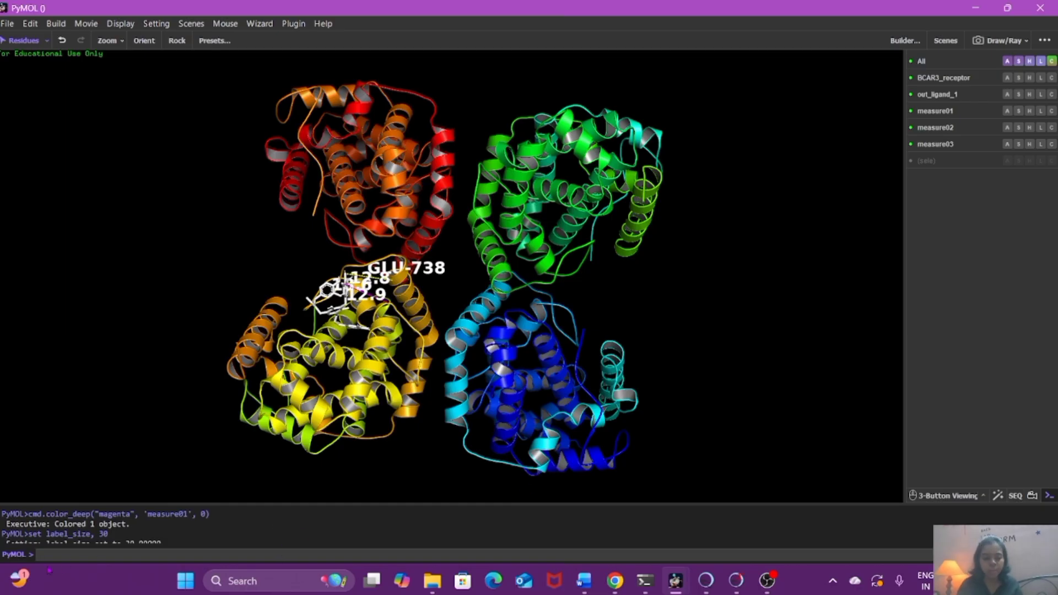
drag(28, 533, 118, 533)
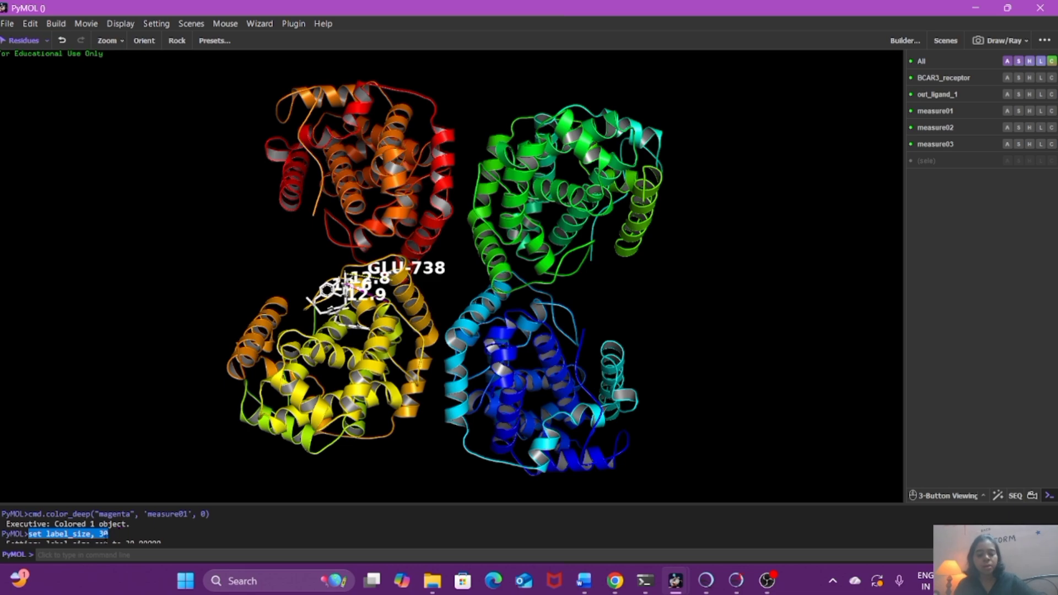
click(84, 555)
text(set label_size, 30)
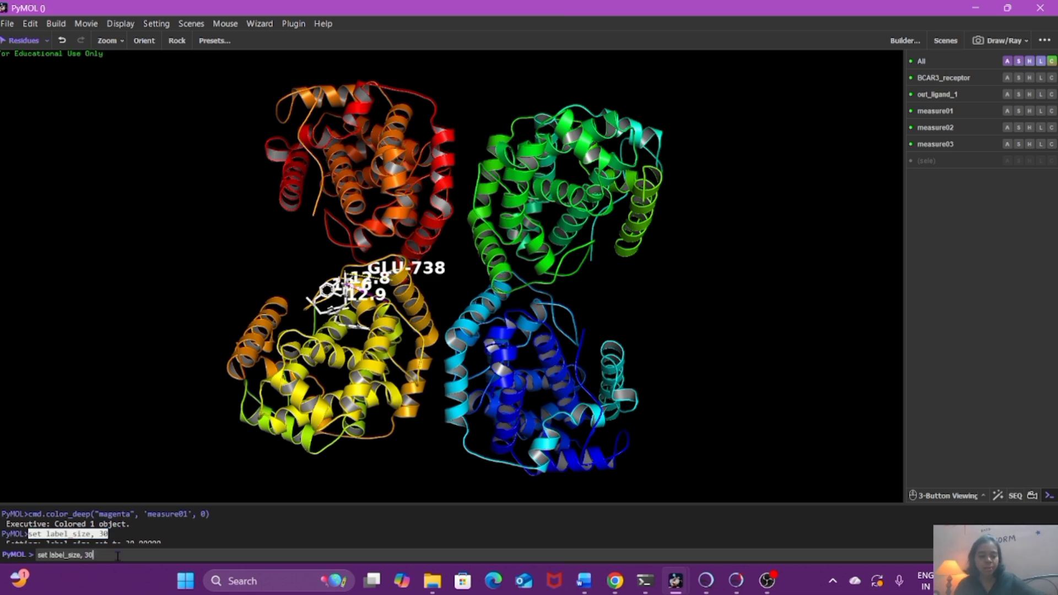
text(2)
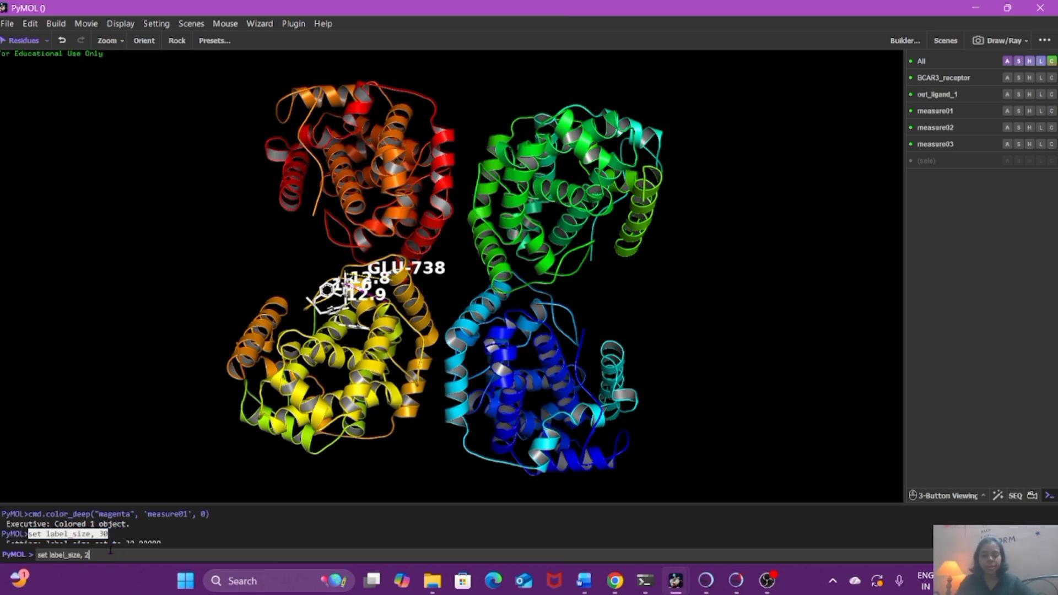
text(0)
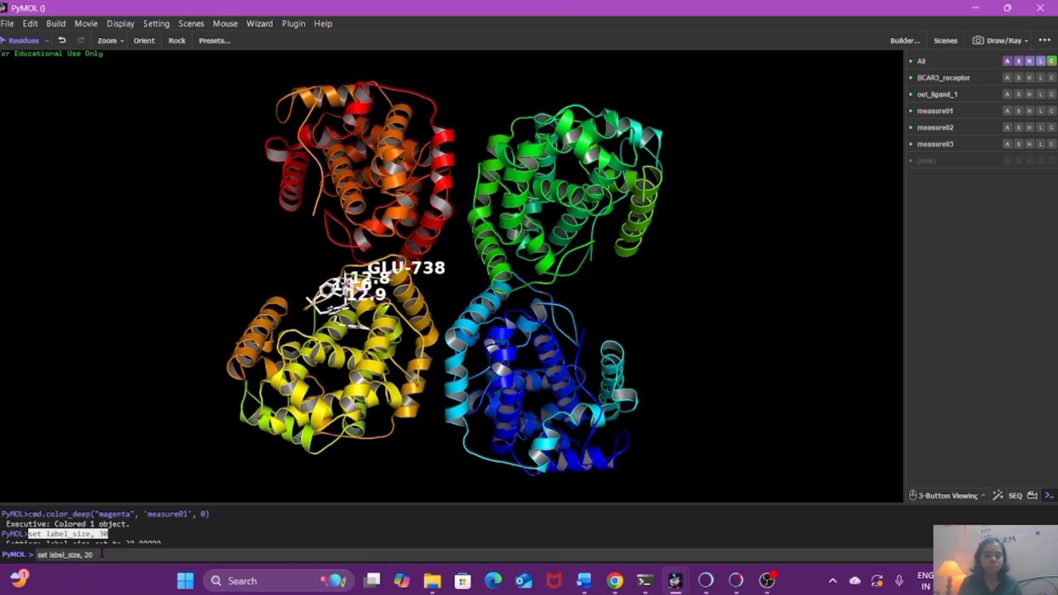
key(Return)
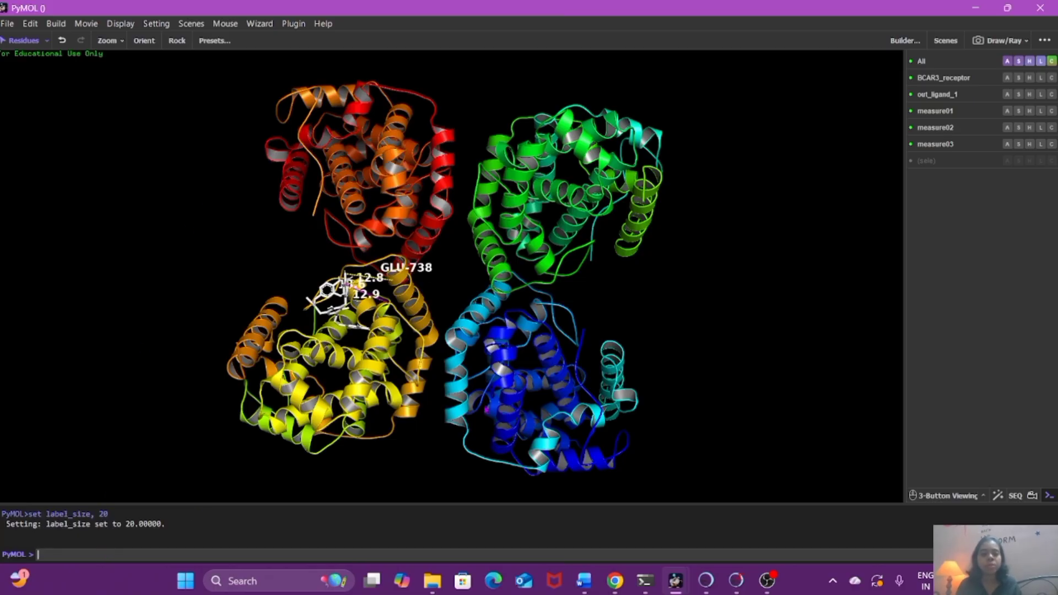
right_drag(445, 295, 420, 315)
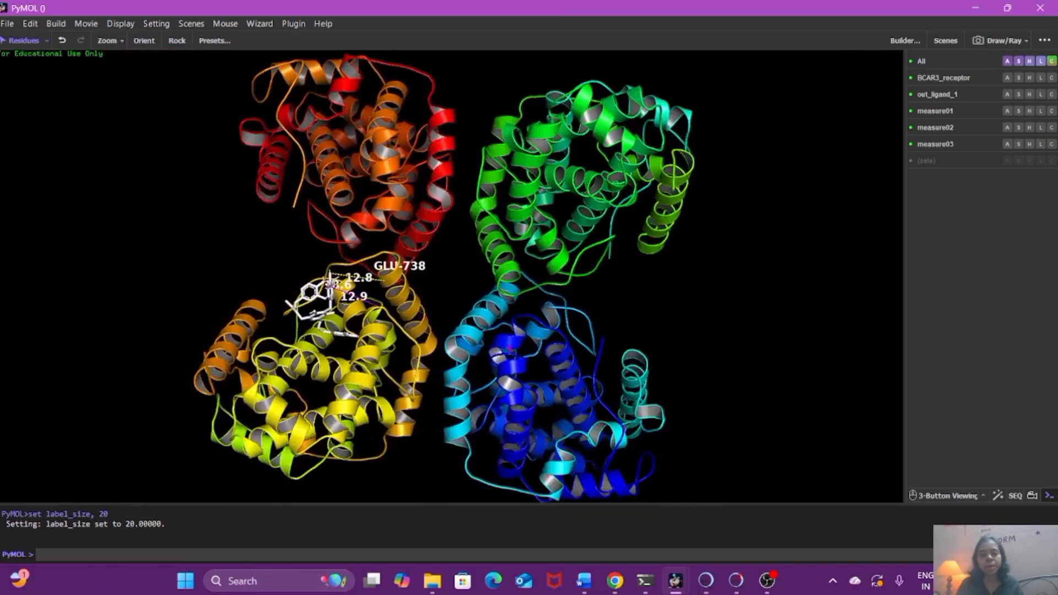
drag(348, 332, 352, 375)
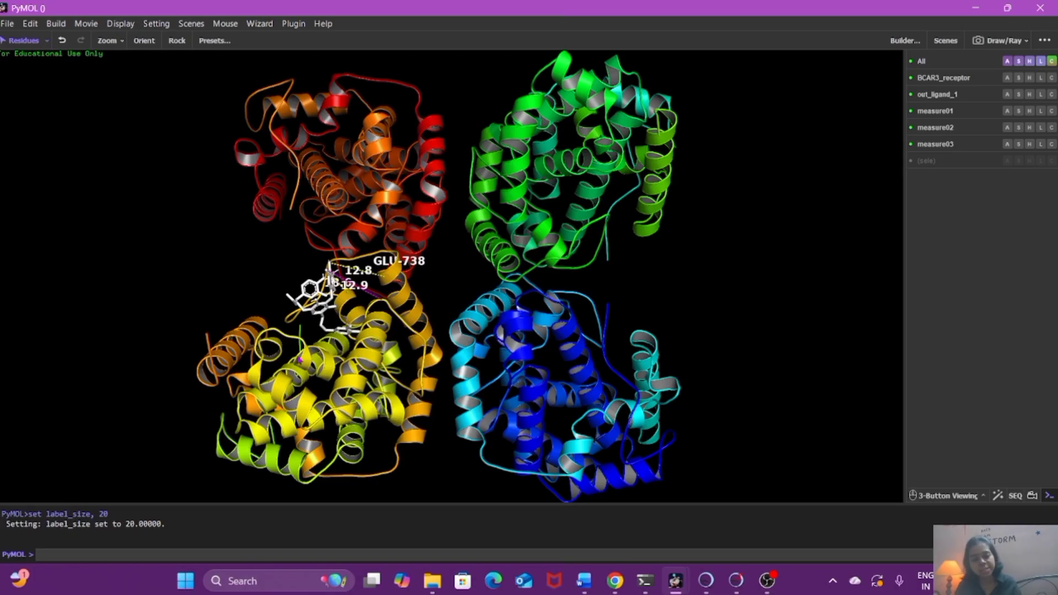
drag(330, 265, 332, 305)
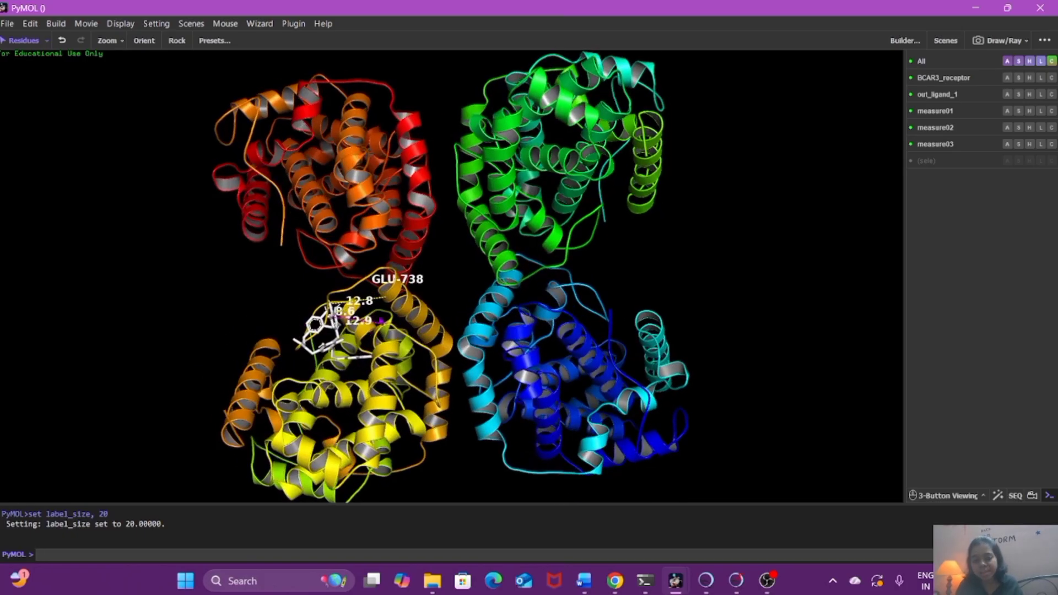
drag(420, 325, 280, 293)
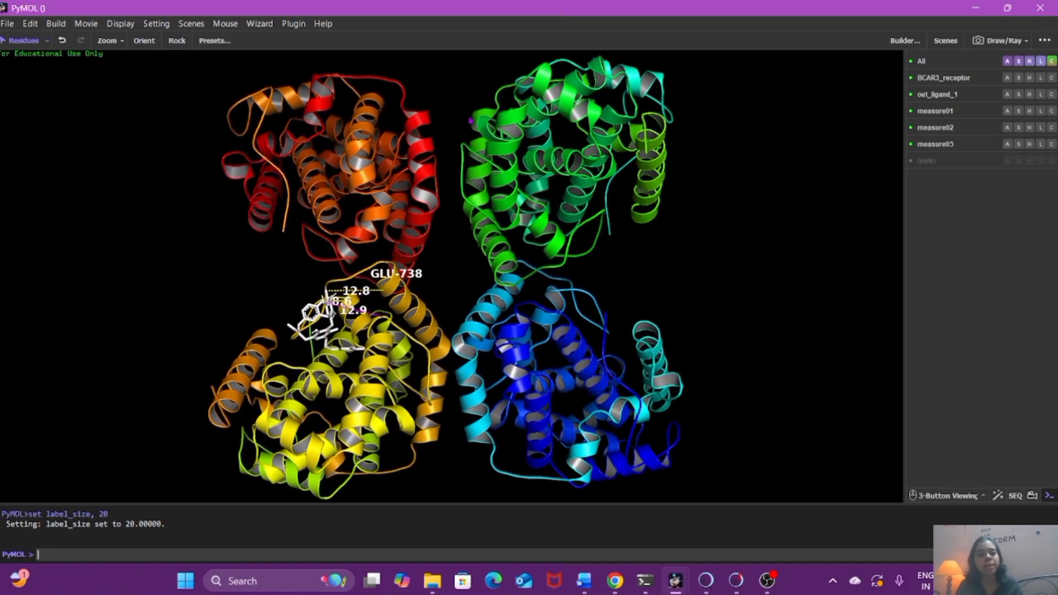
- Examine the available image export formats and the Draw/Ray size, resolution, background and rendering options
click(8, 23)
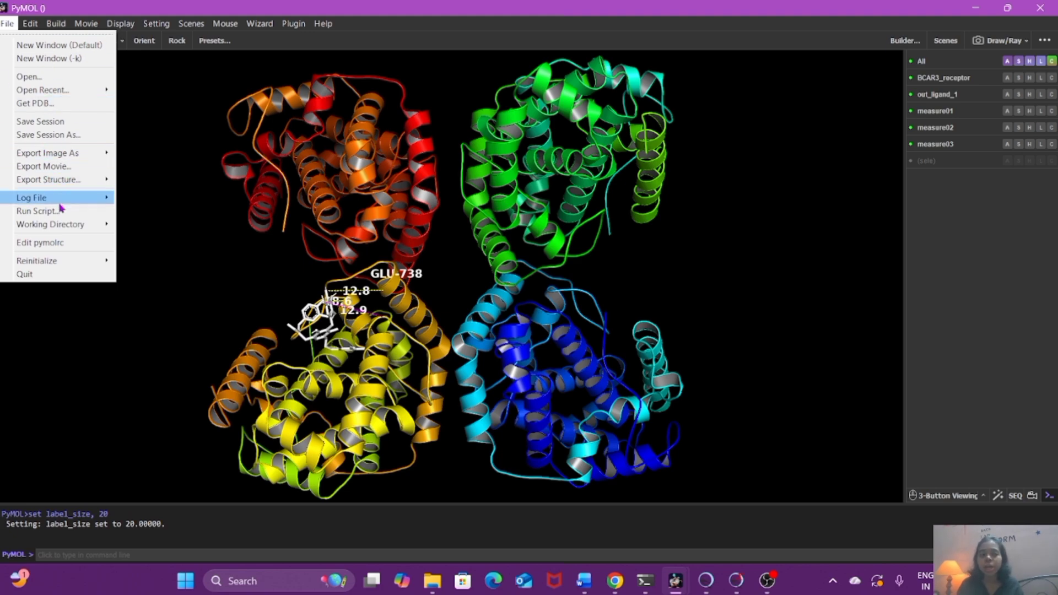
mouse_move(71, 157)
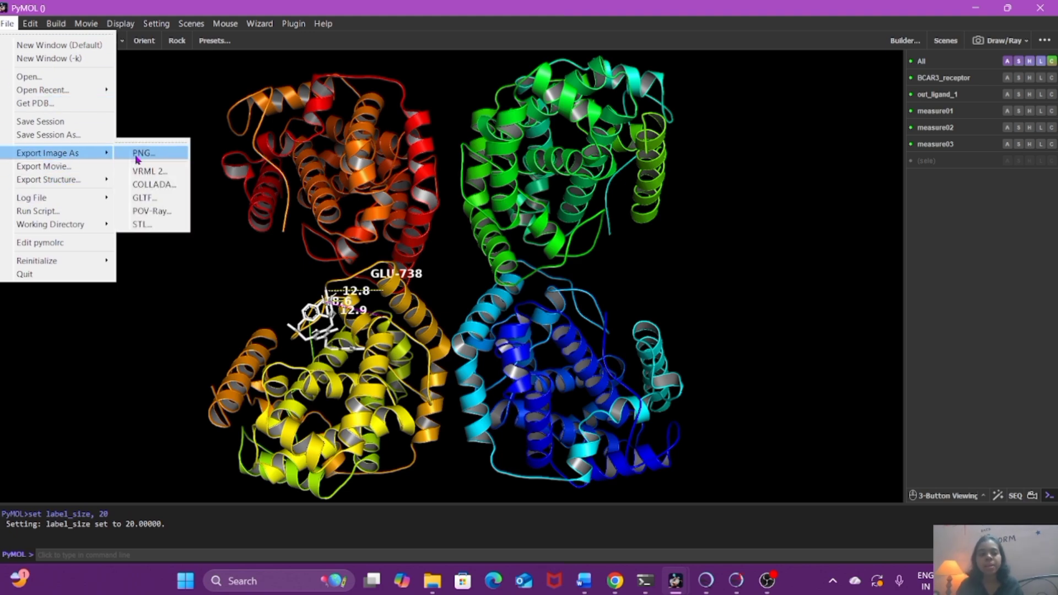
click(185, 249)
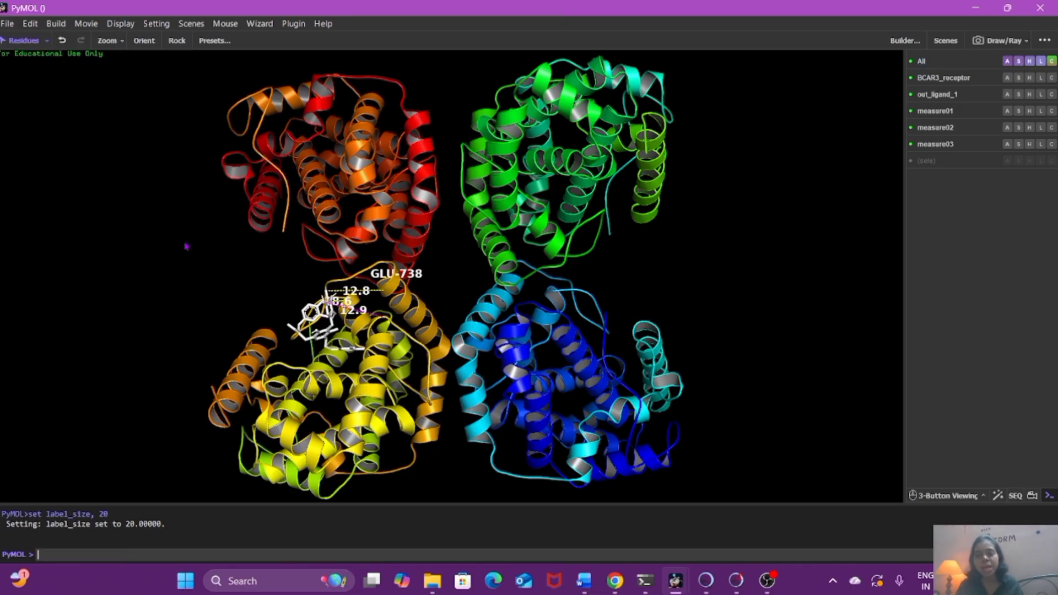
click(1026, 41)
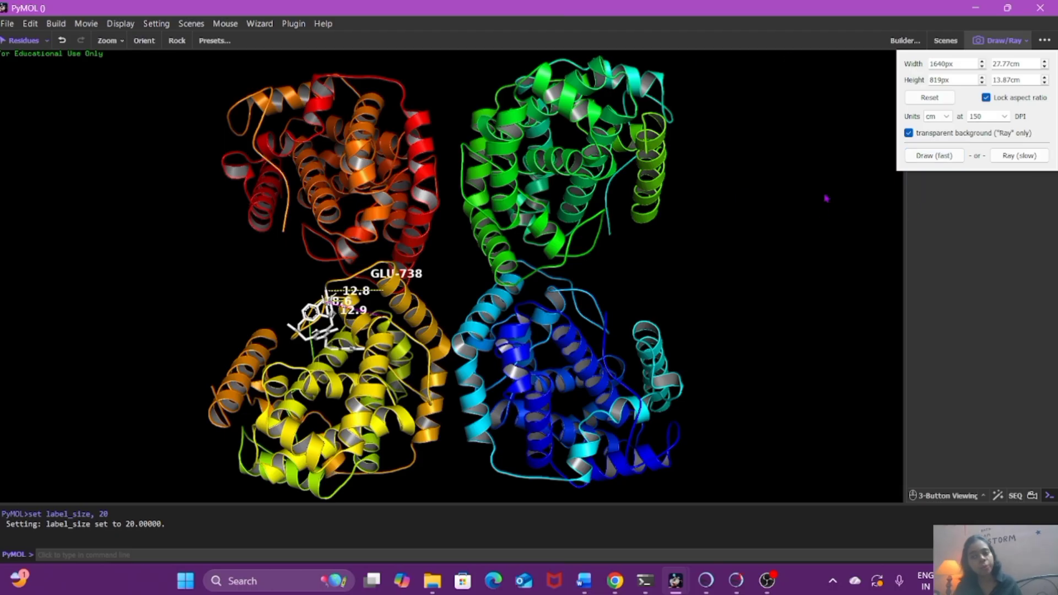
click(937, 156)
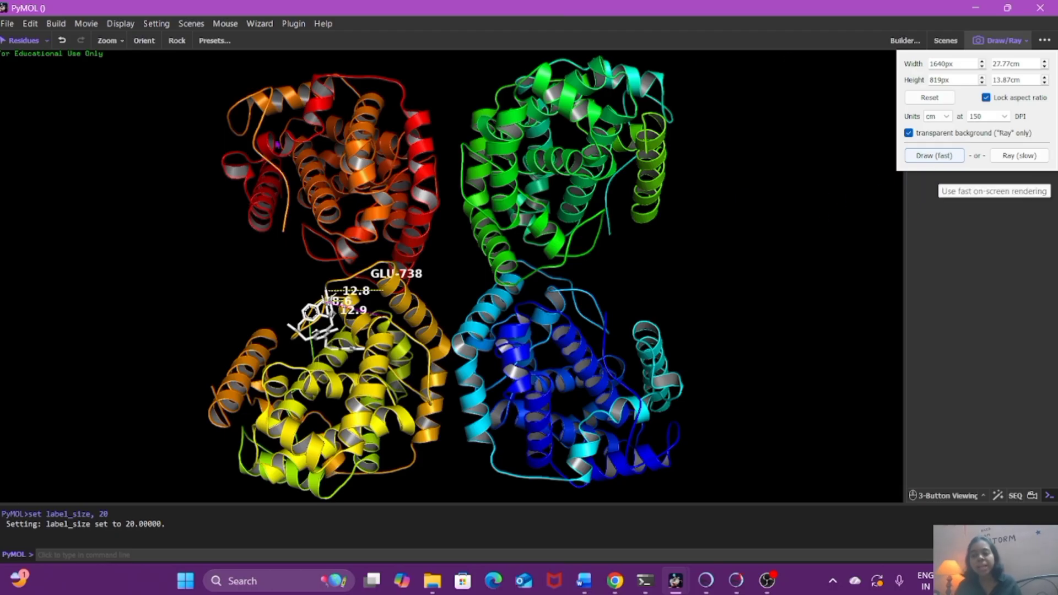
click(716, 135)
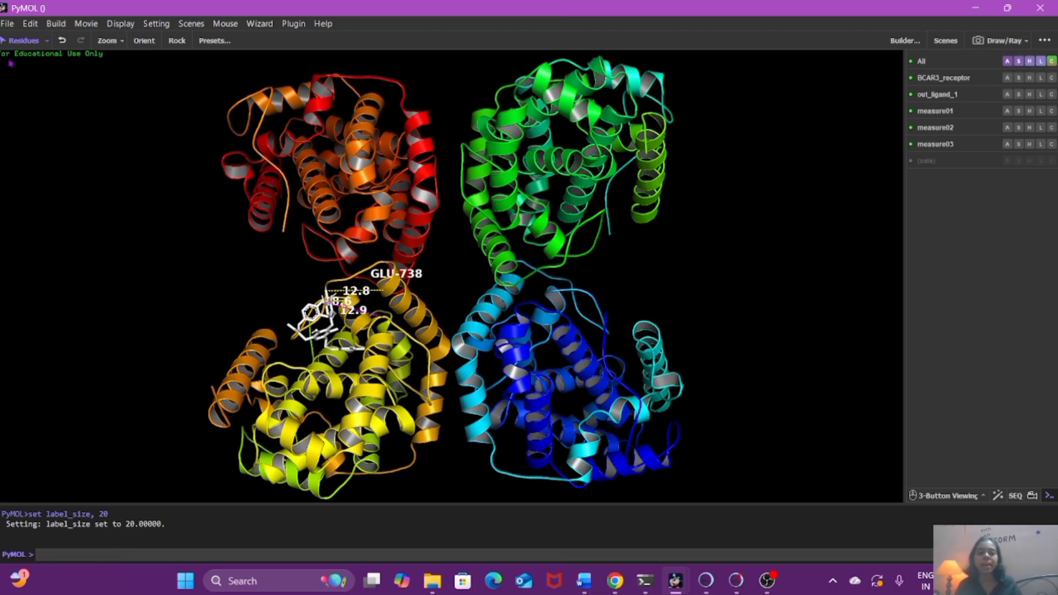
click(7, 23)
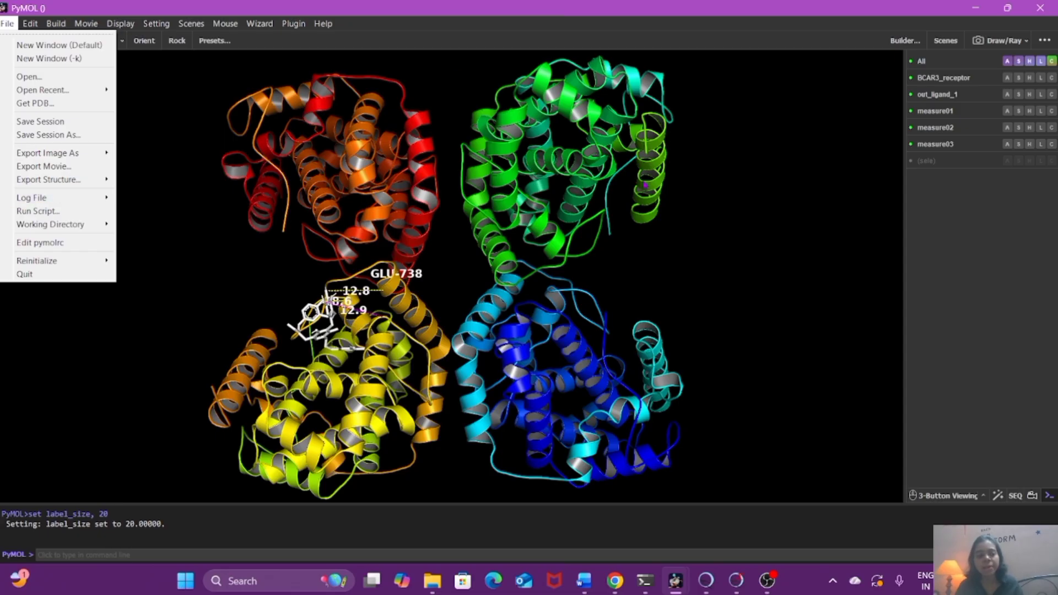
click(259, 23)
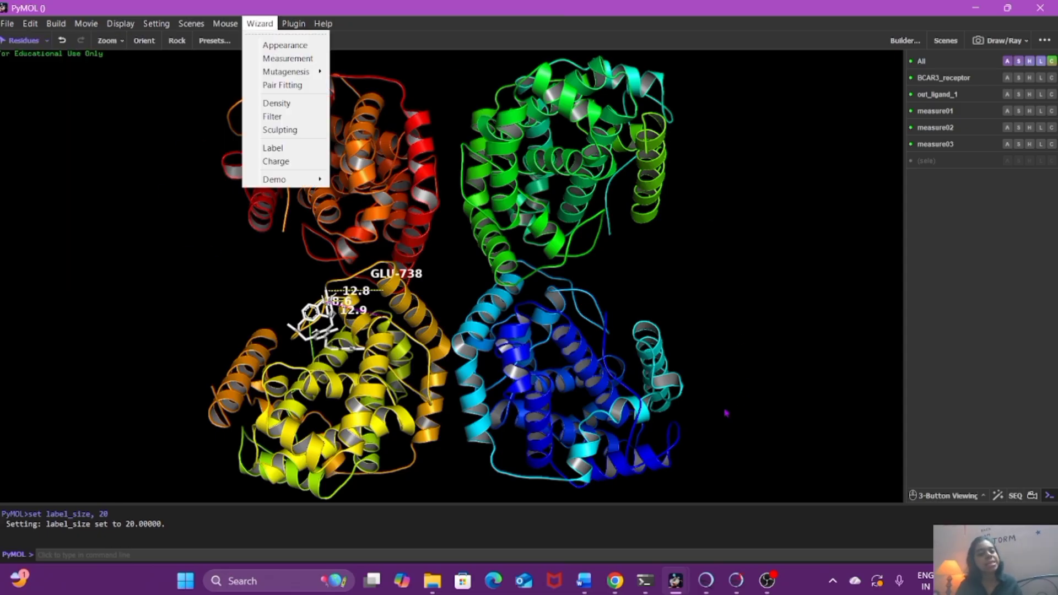
click(700, 188)
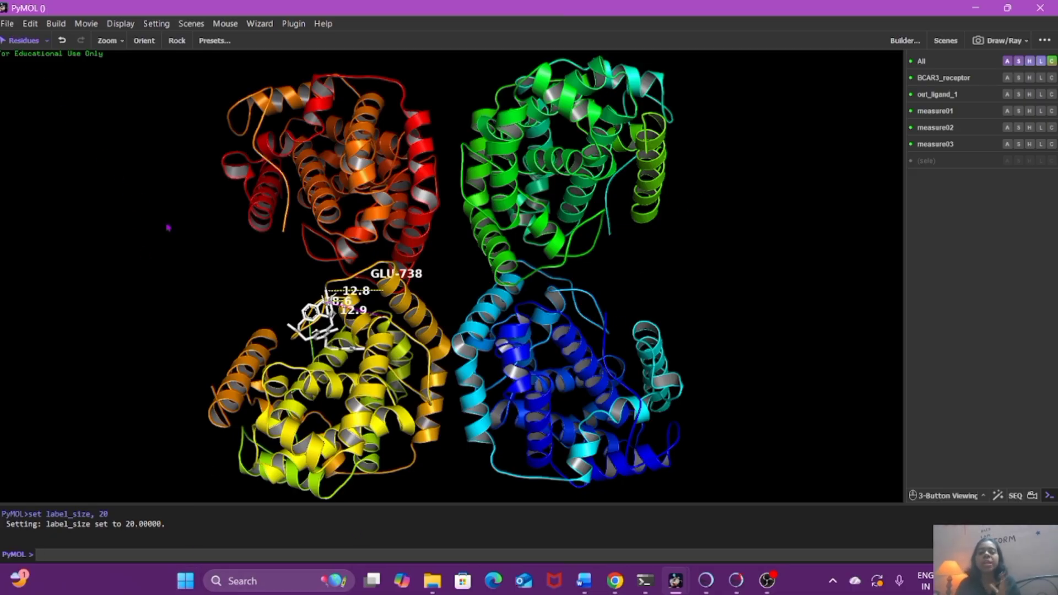
click(3, 24)
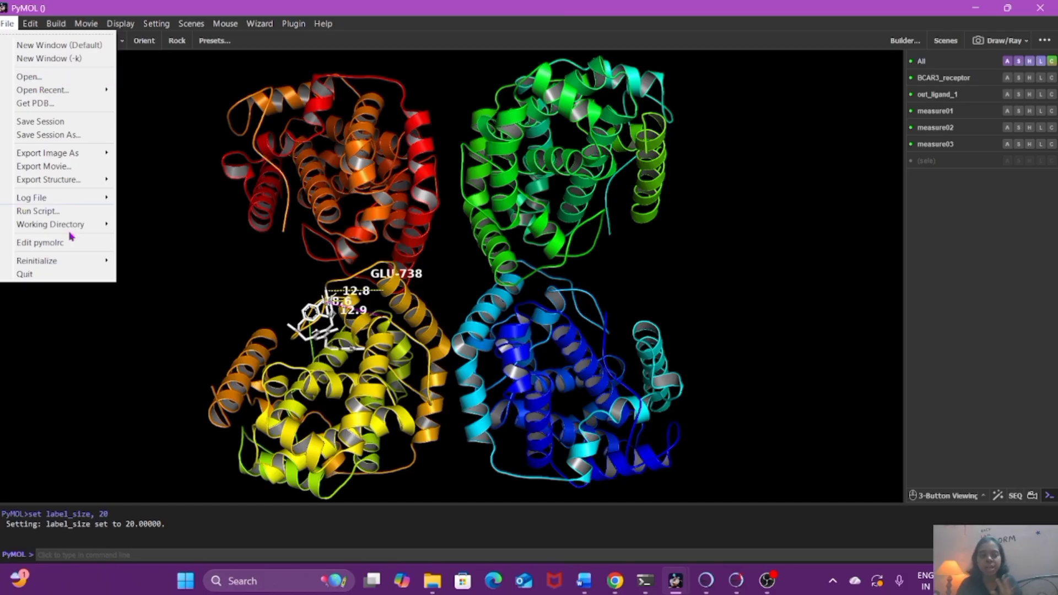
click(241, 290)
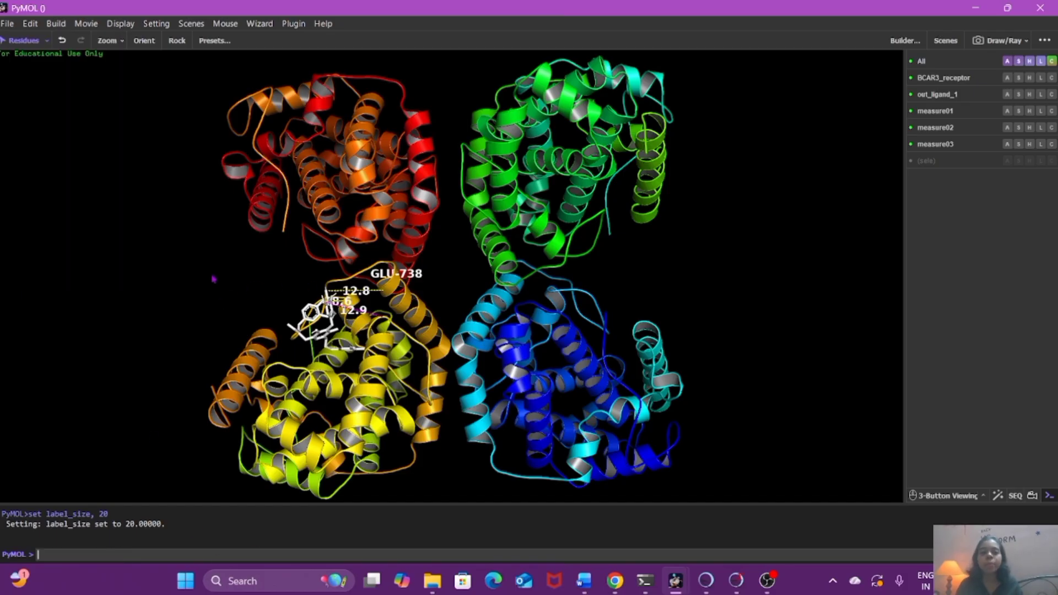
- Export the current structure view as a PNG image named proteinpic in the Downloads folder
click(7, 23)
mouse_move(50, 157)
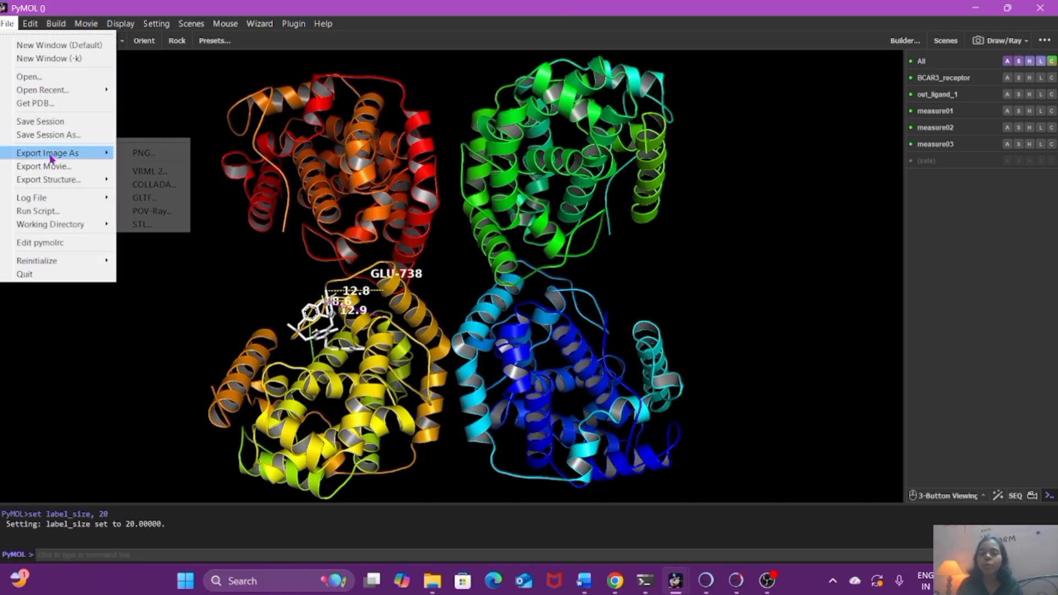
click(143, 153)
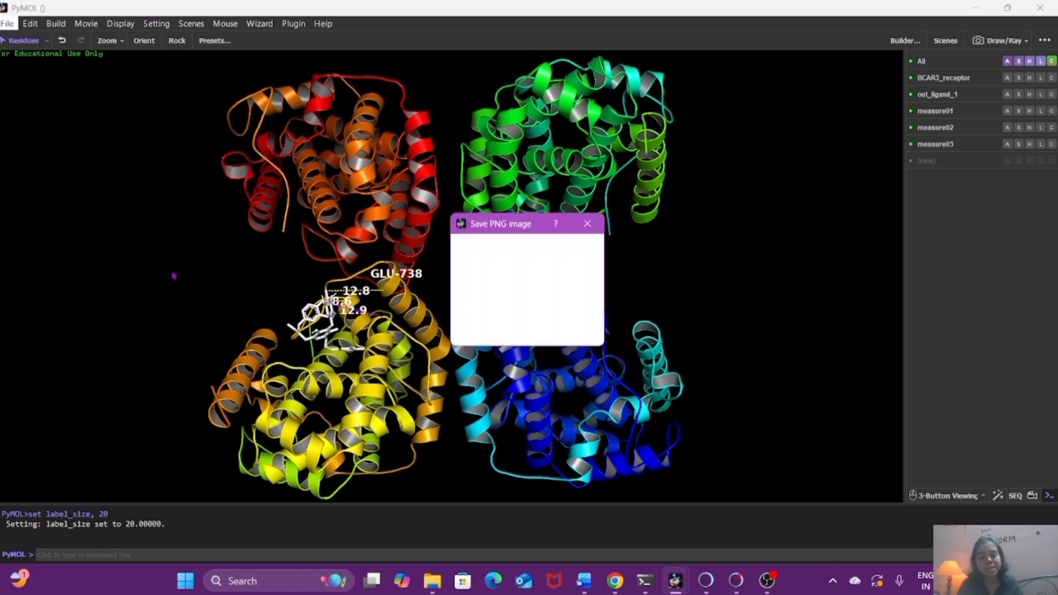
click(505, 329)
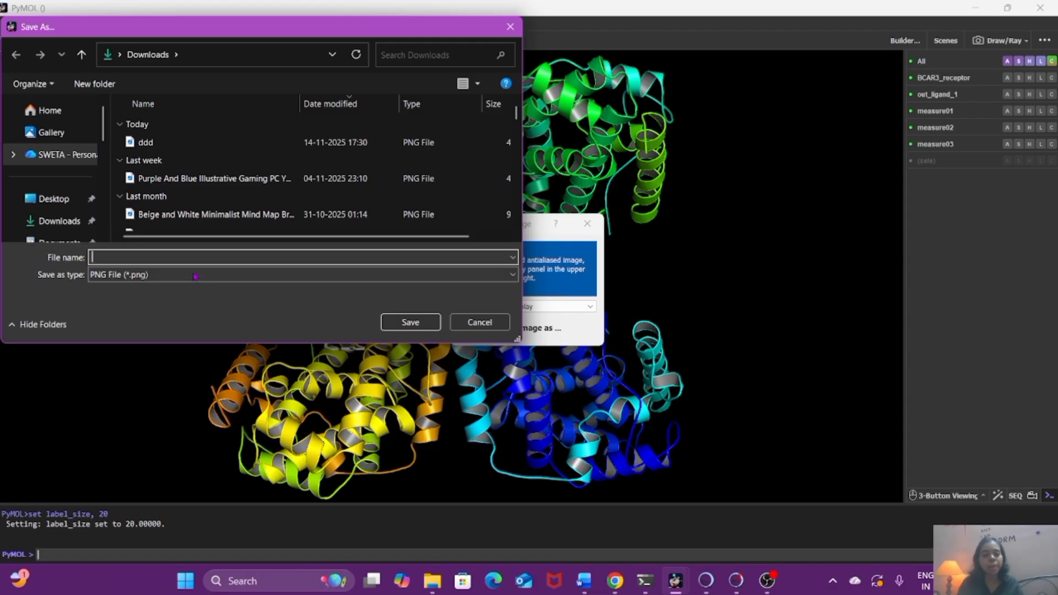
click(176, 275)
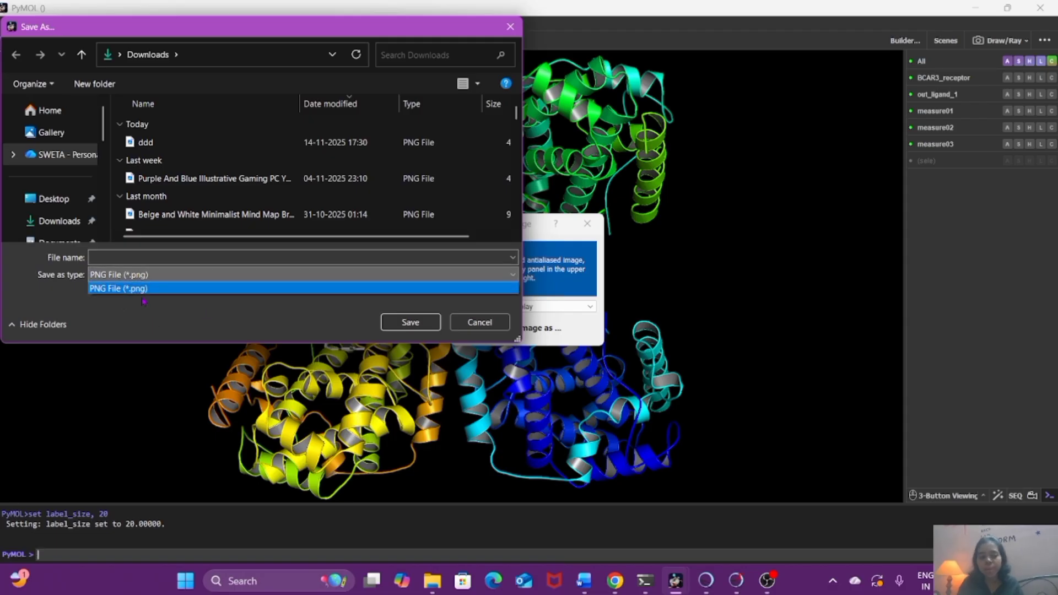
click(157, 259)
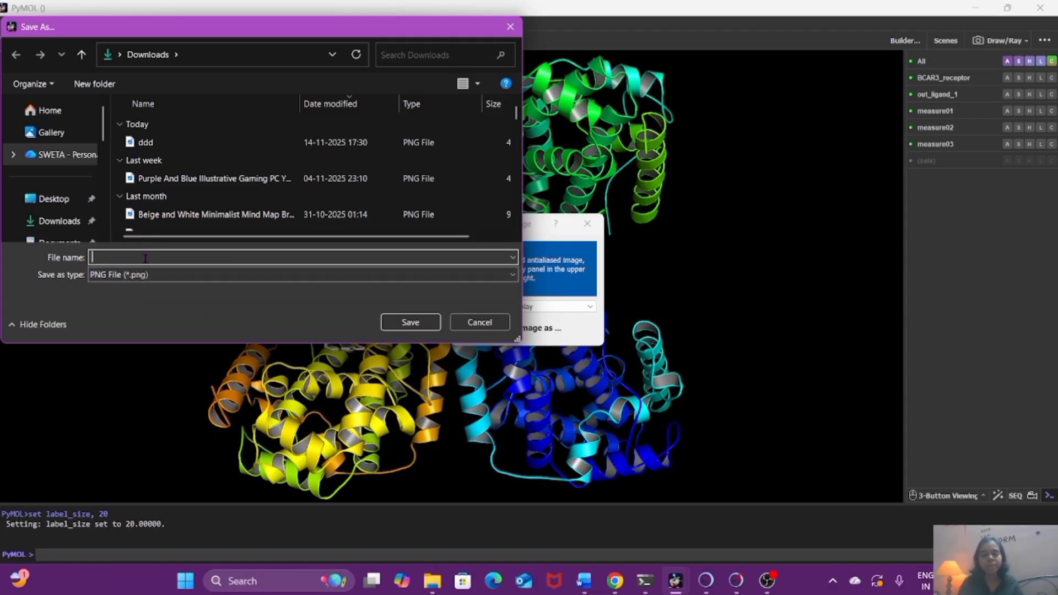
text(protein)
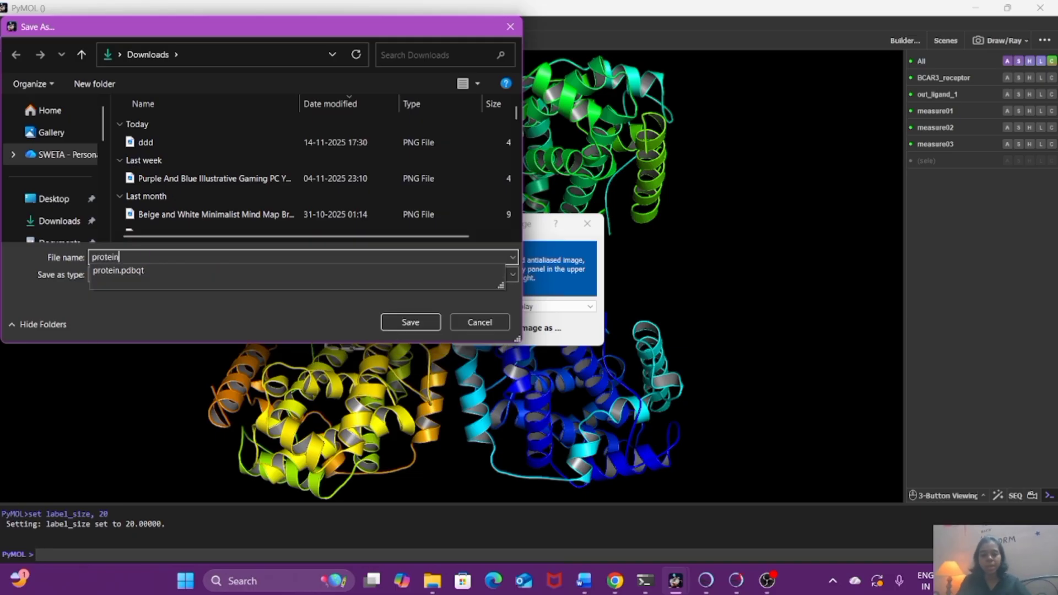
text( pr)
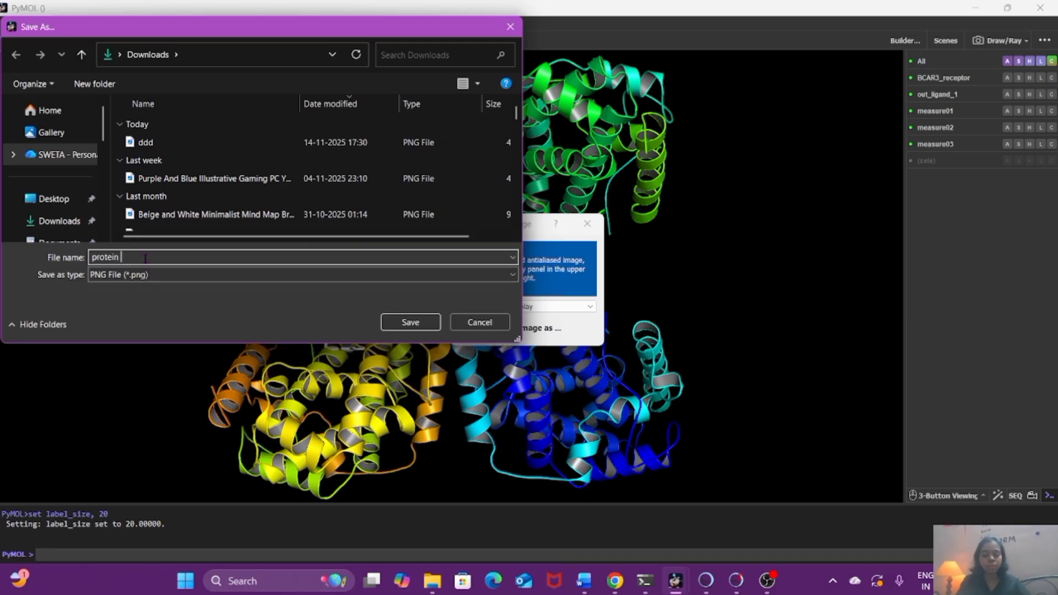
key(BackSpace)
key(BackSpace)
key(BackSpace)
text(pic)
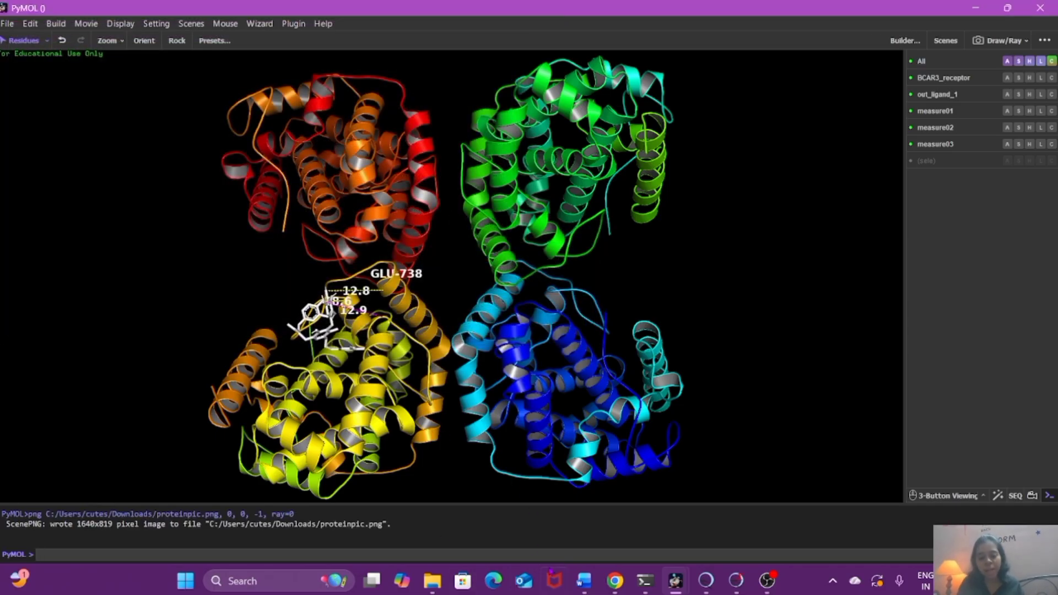
- Switch to File Explorer and open the Downloads folder containing the exported image
click(433, 581)
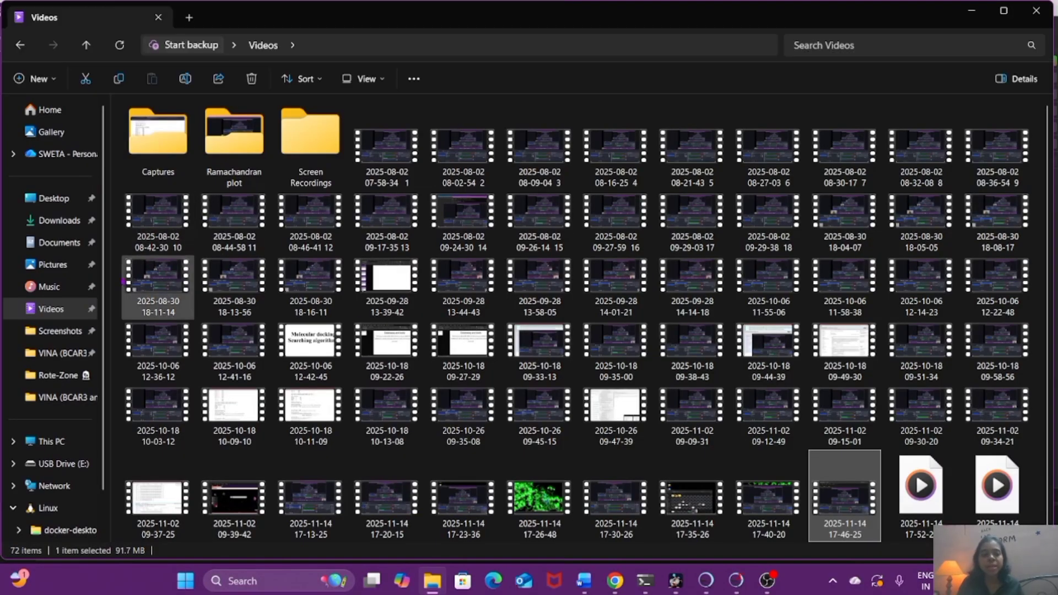
click(53, 223)
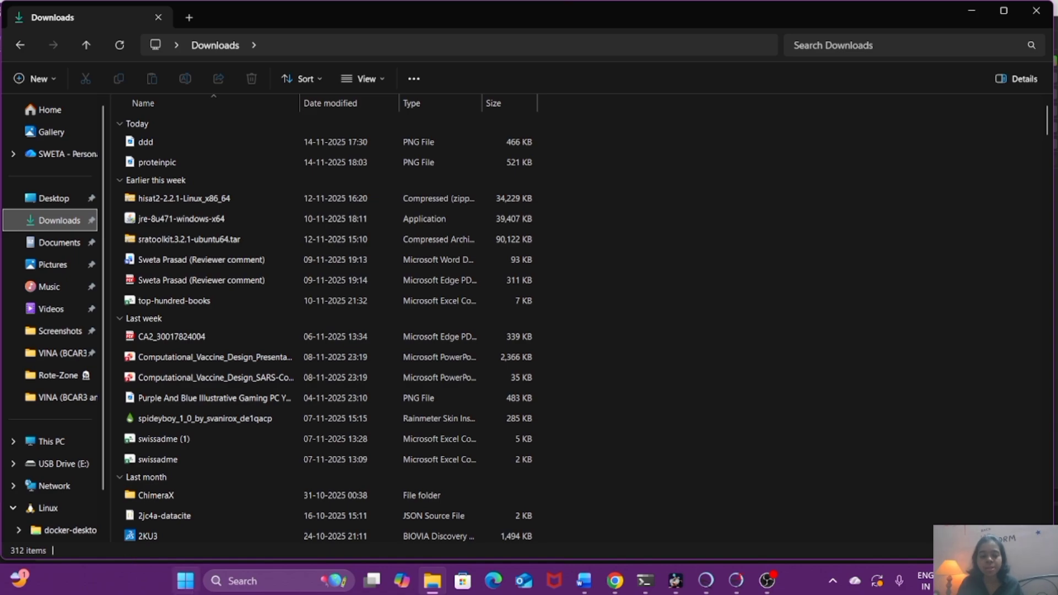
- Start a new blank presentation in PowerPoint and add an empty second slide with the Blank layout
click(185, 580)
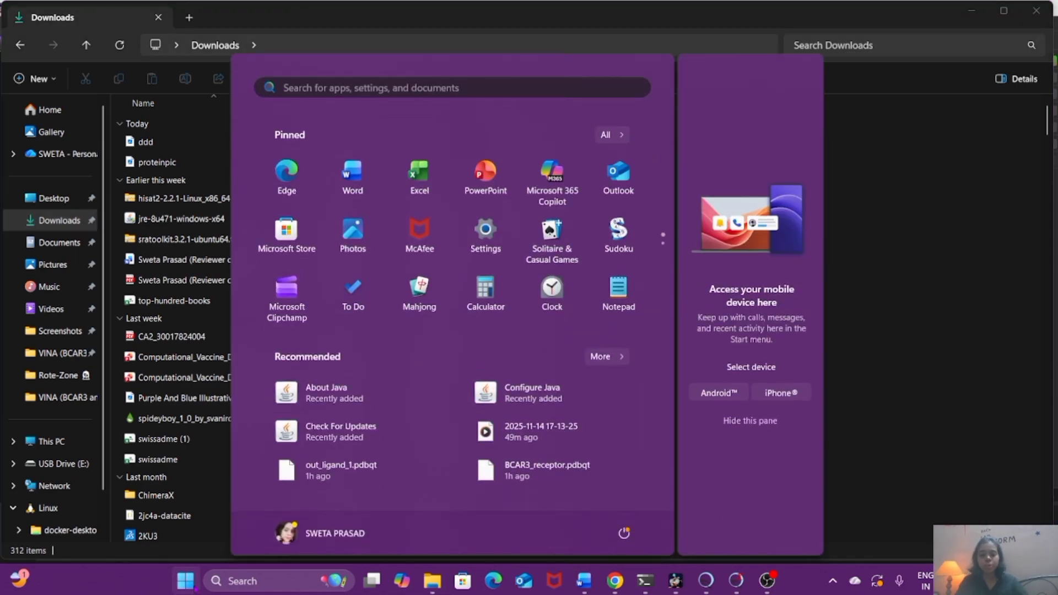
text(power)
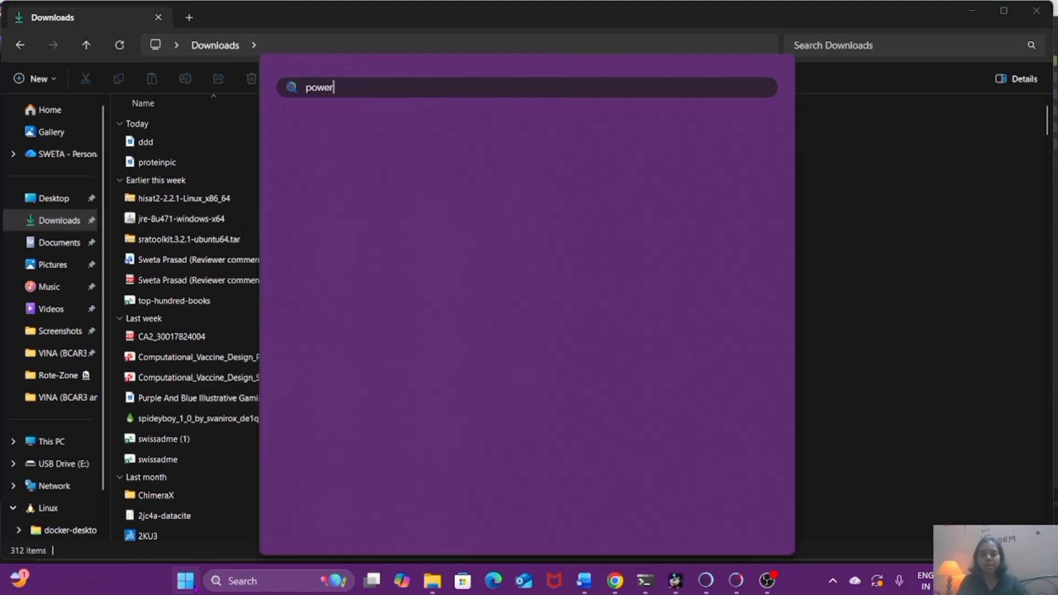
text(poin)
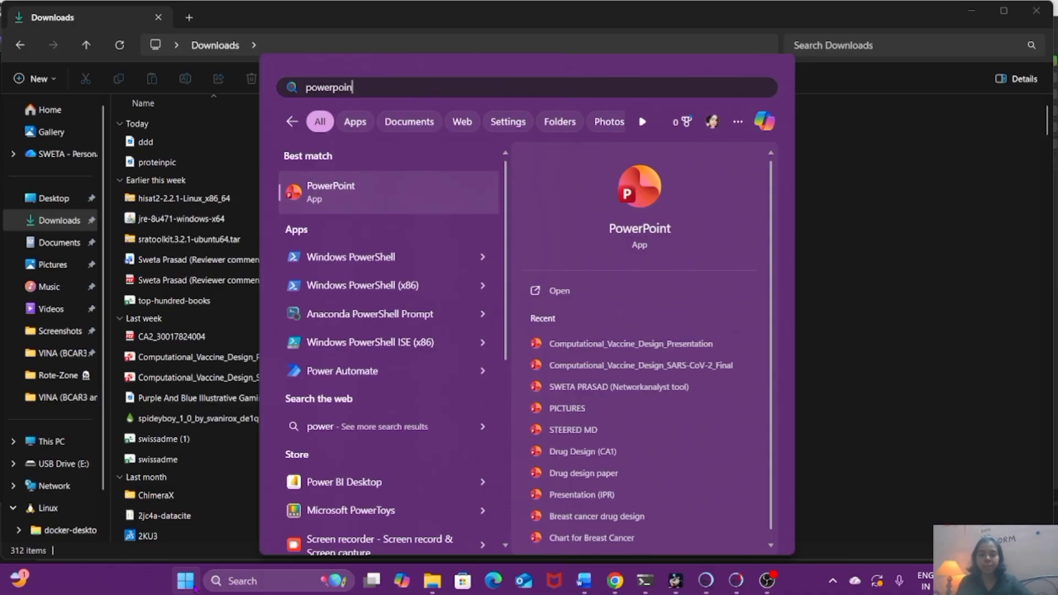
text(t)
key(Return)
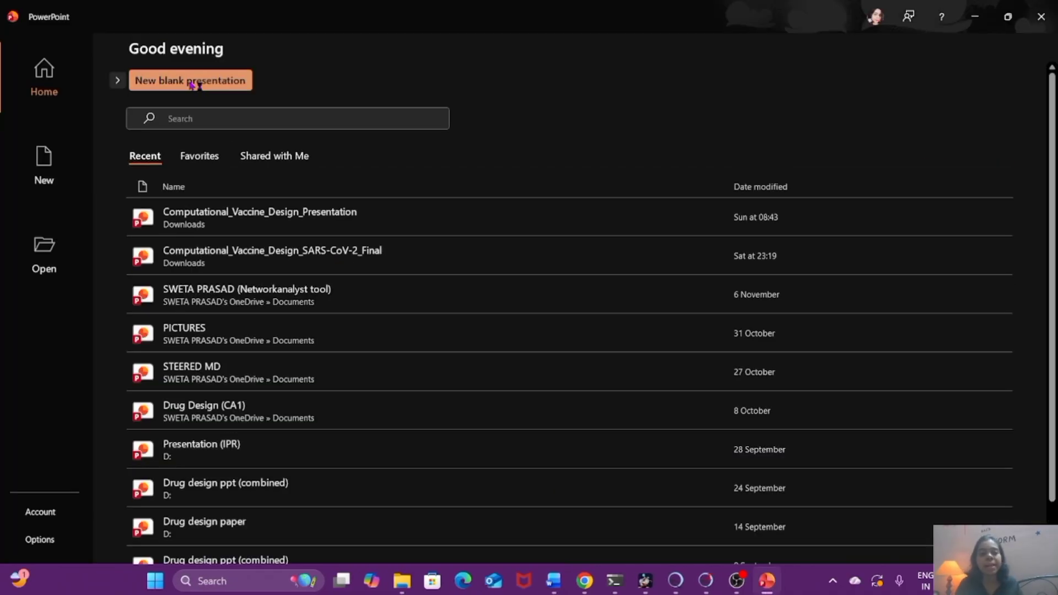
click(192, 84)
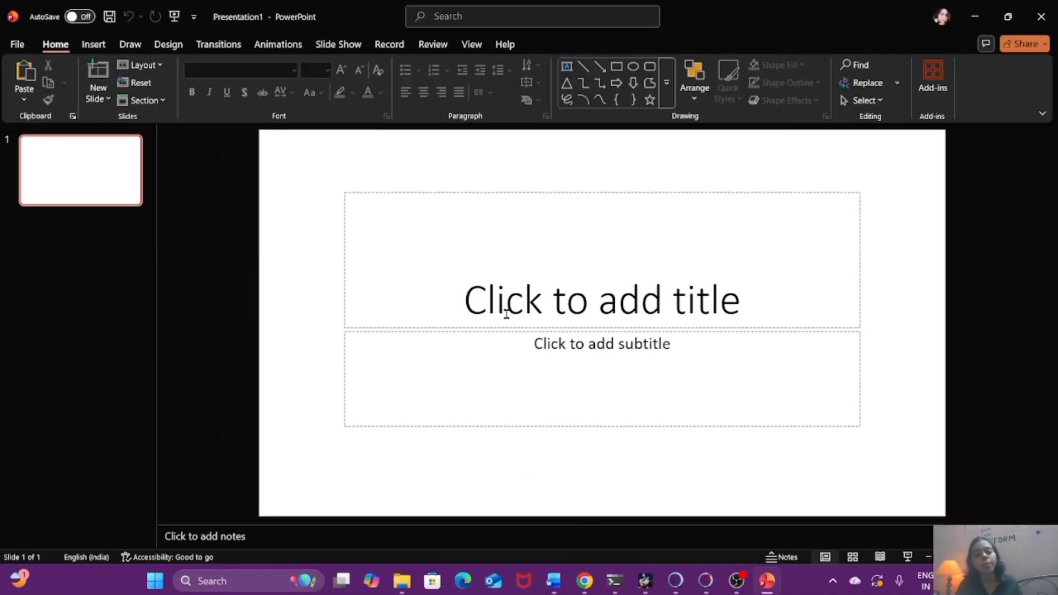
click(109, 99)
click(146, 285)
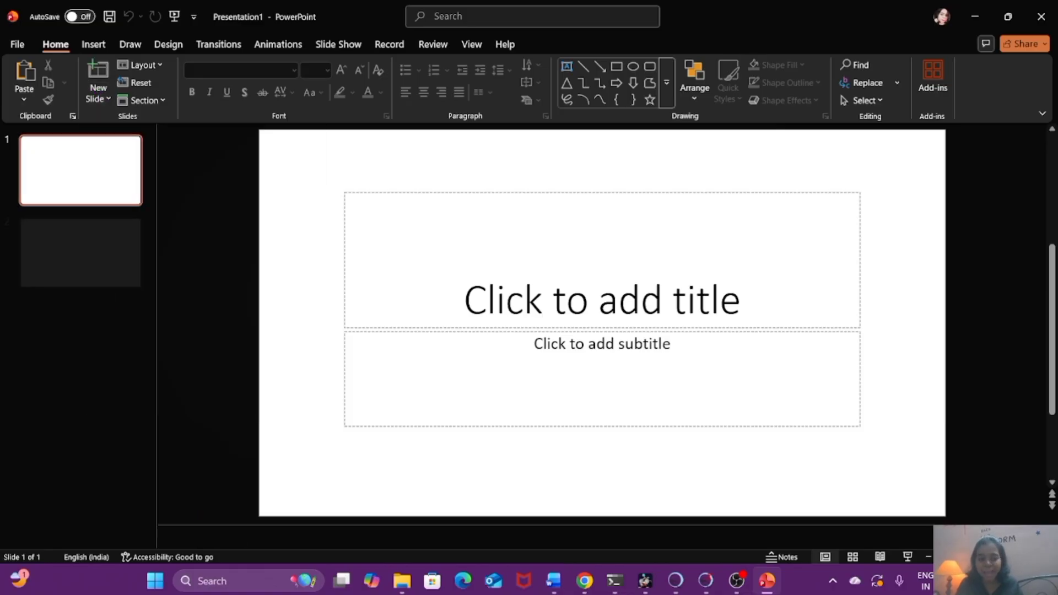
- Switch back to the Downloads folder in File Explorer and open the proteinpic image in a maximized Photos window
click(402, 581)
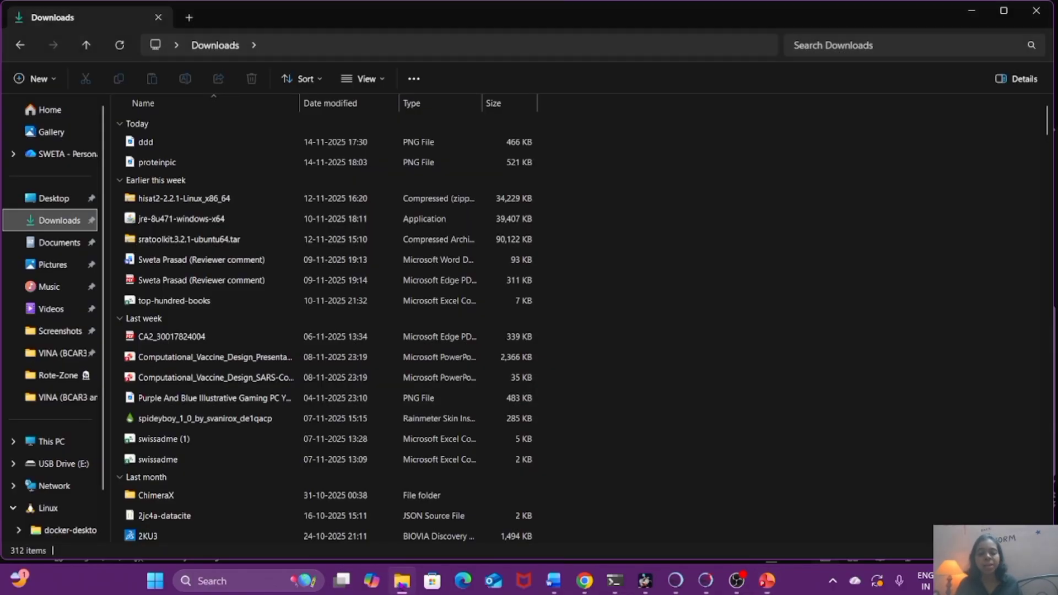
click(402, 581)
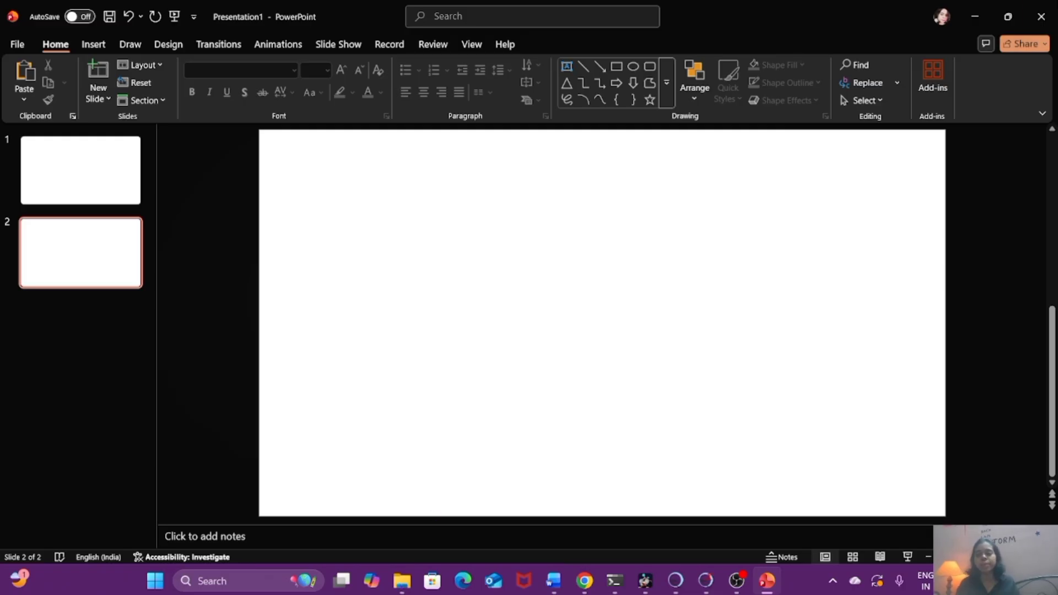
click(402, 581)
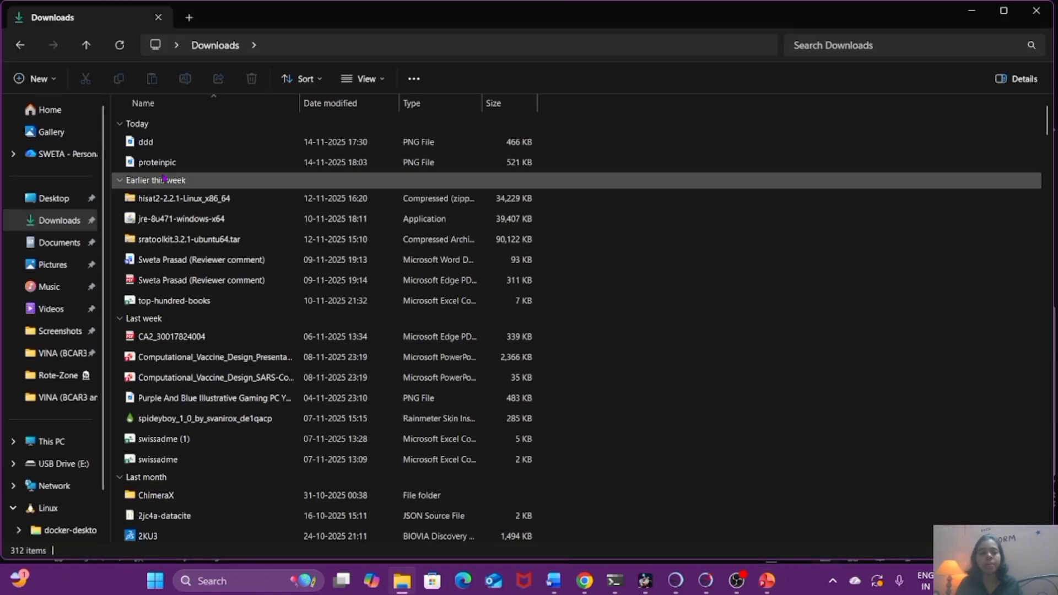
click(174, 163)
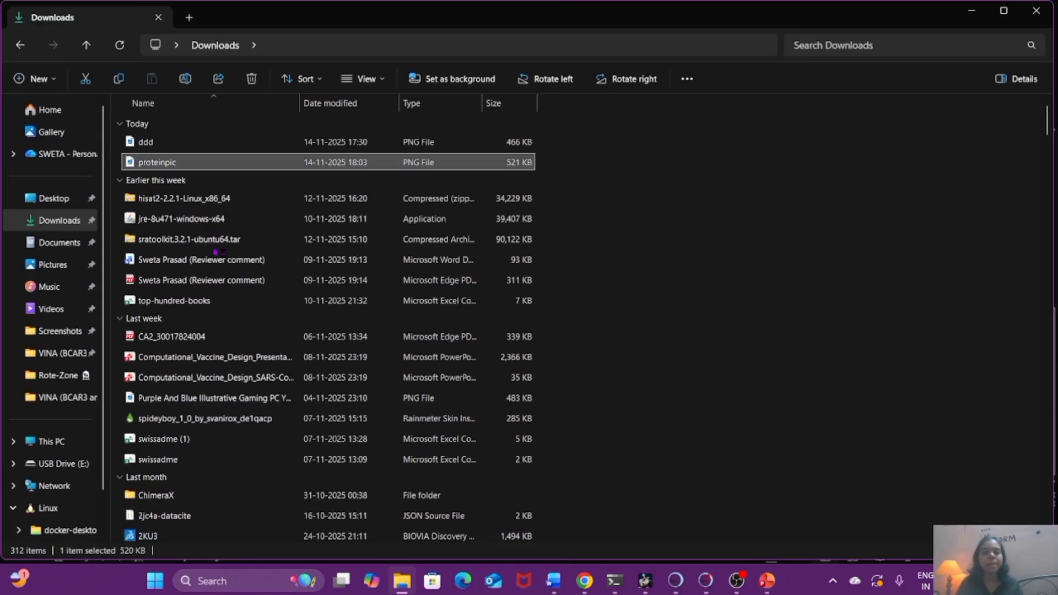
double_click(208, 161)
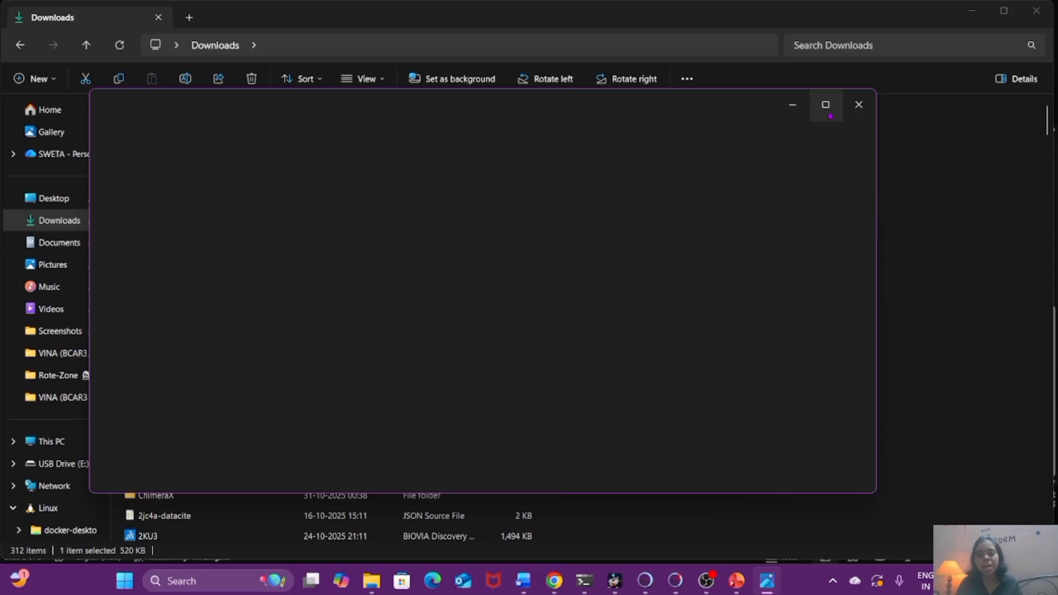
click(831, 116)
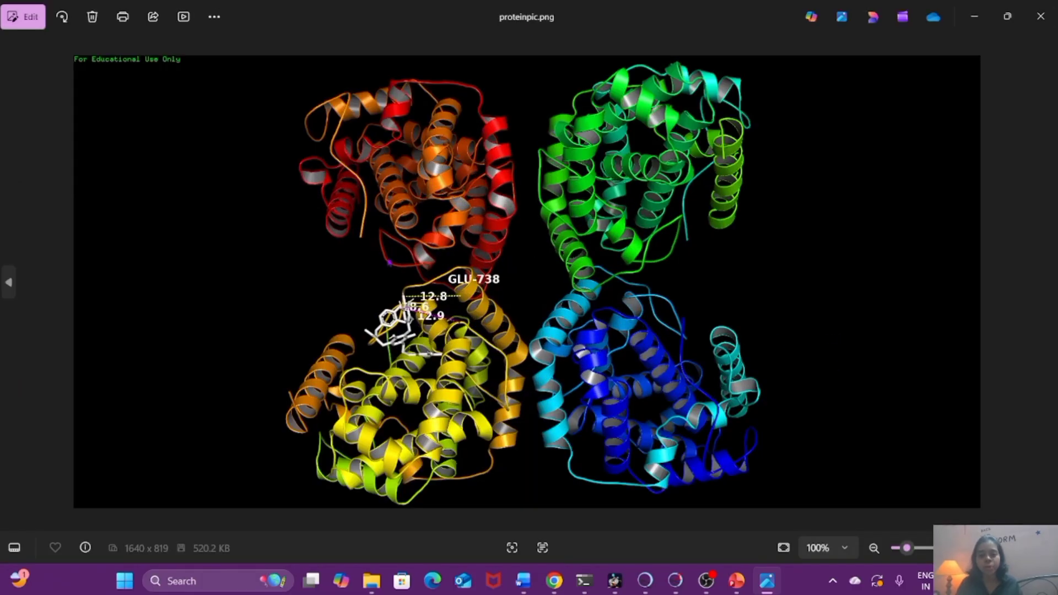
- Crop the empty black side margins off the proteinpic image to 947 x 819 pixels and save the result
click(28, 18)
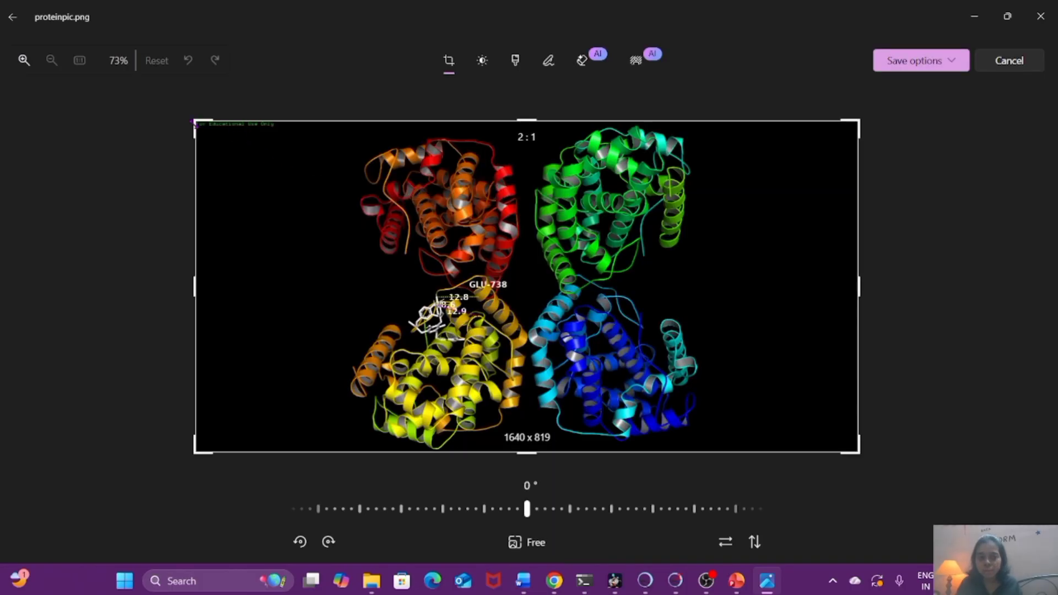
drag(194, 287, 336, 287)
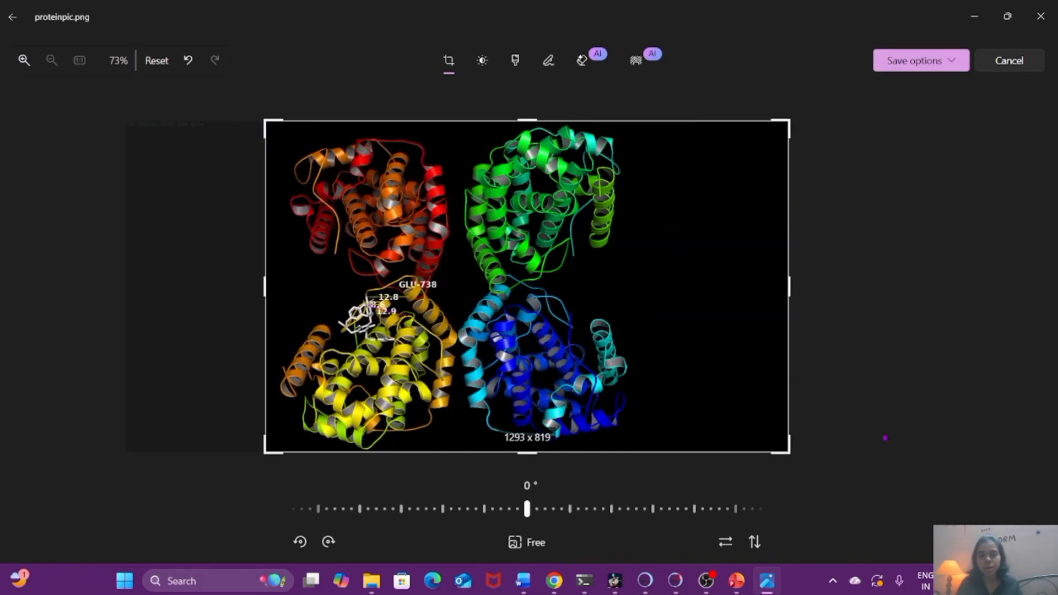
drag(783, 449, 646, 450)
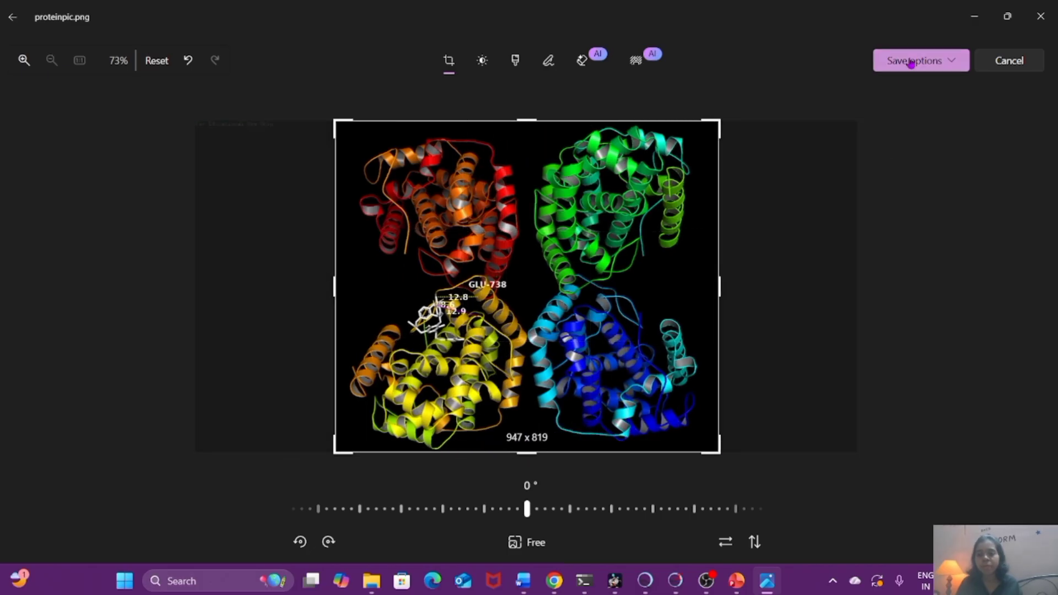
click(910, 62)
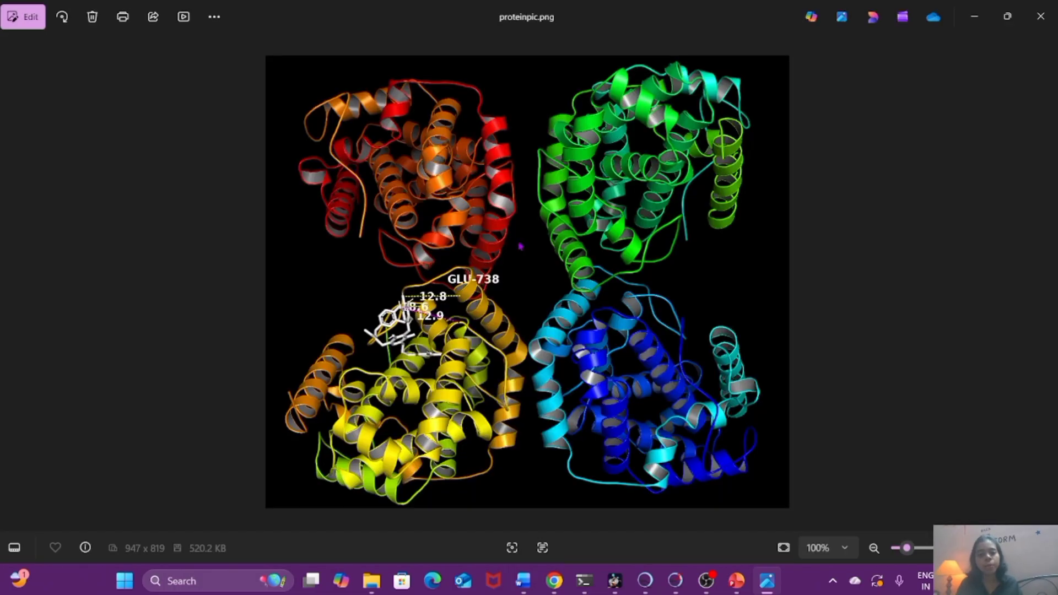
- Copy the cropped image onto the blank second slide in PowerPoint and shrink it to about 17.49 cm high by 20.22 cm wide
right_click(524, 242)
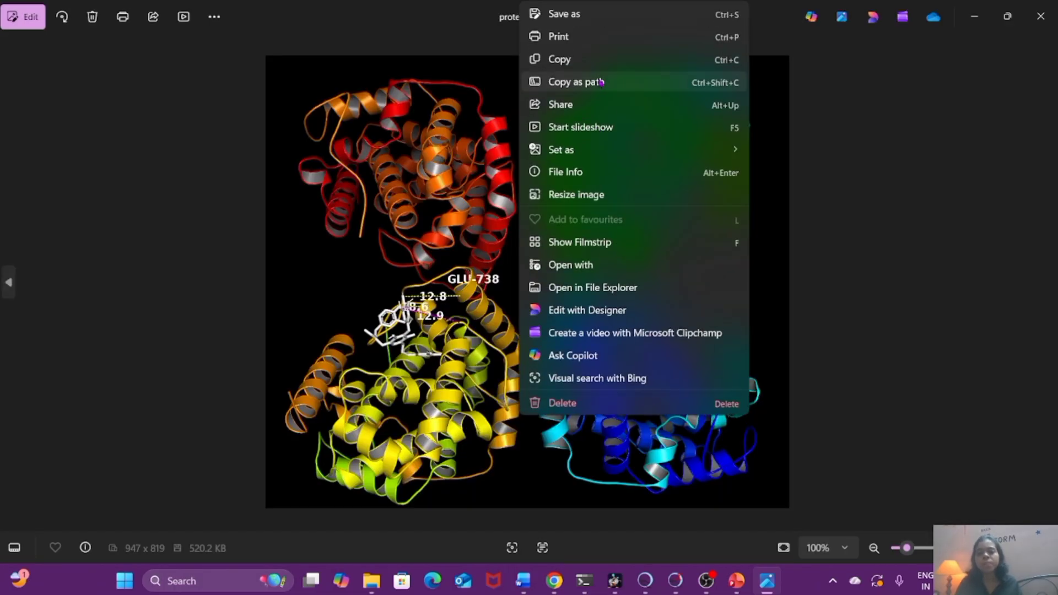
click(573, 60)
click(737, 581)
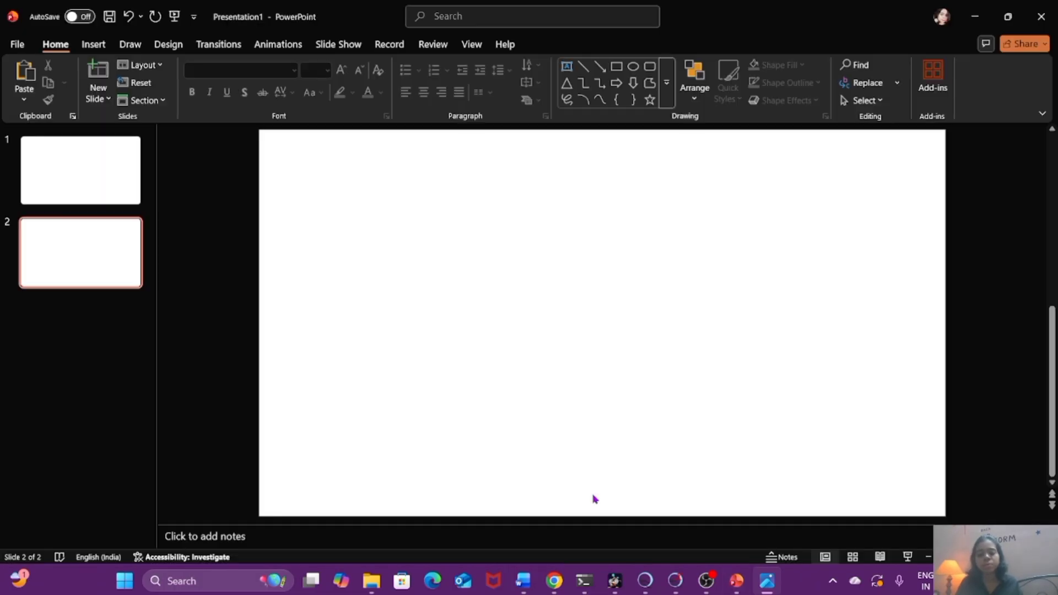
right_click(562, 255)
click(597, 304)
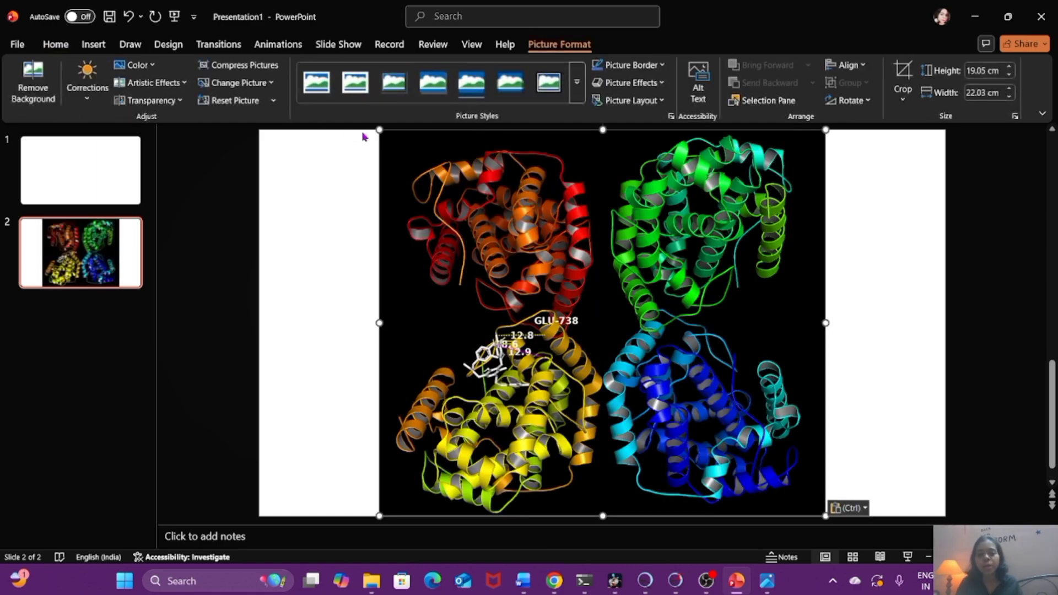
mouse_move(380, 130)
mouse_down()
mouse_move(414, 161)
mouse_move(397, 136)
mouse_move(384, 138)
mouse_up()
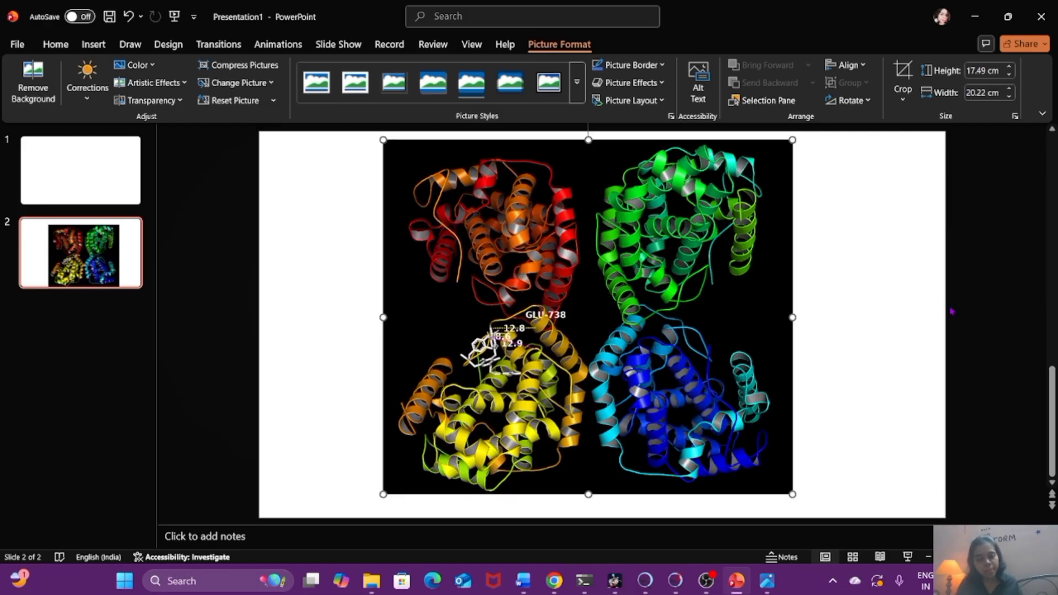
click(868, 302)
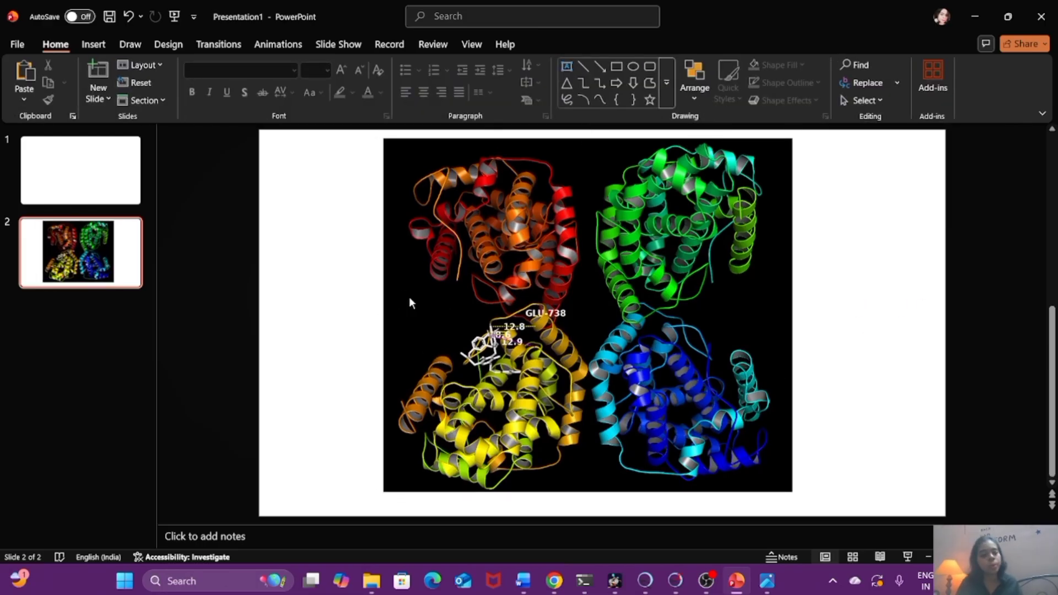
- Start saving the presentation under a new name and choose the Downloads folder as the location
click(13, 47)
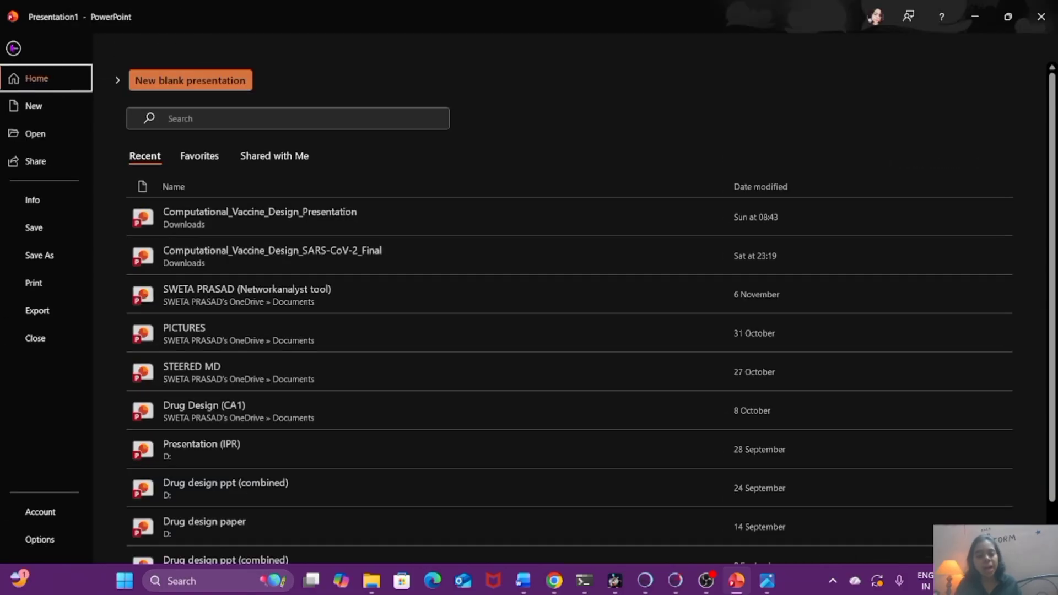
click(36, 243)
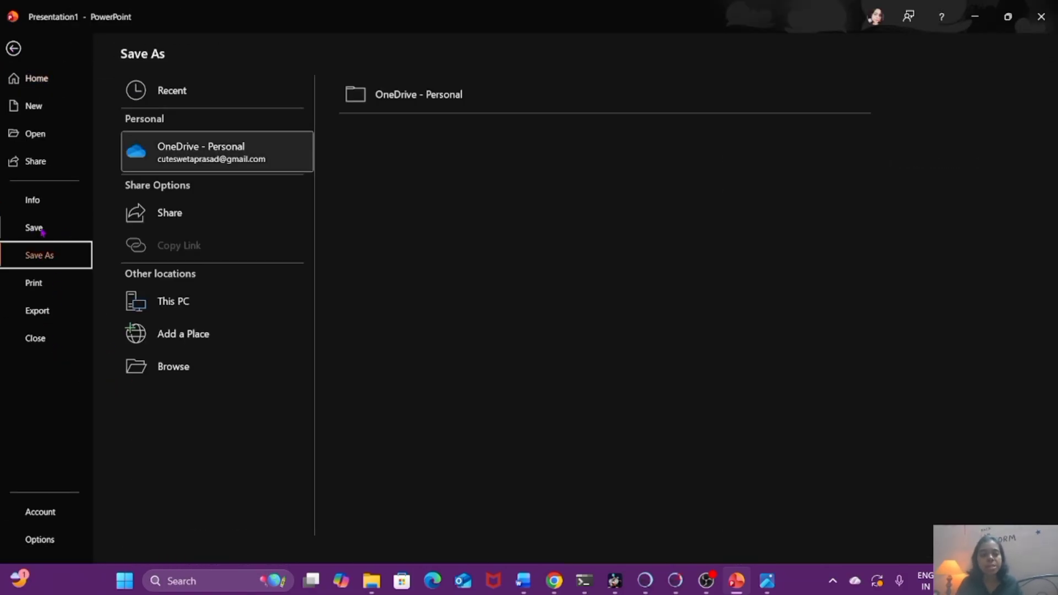
click(41, 231)
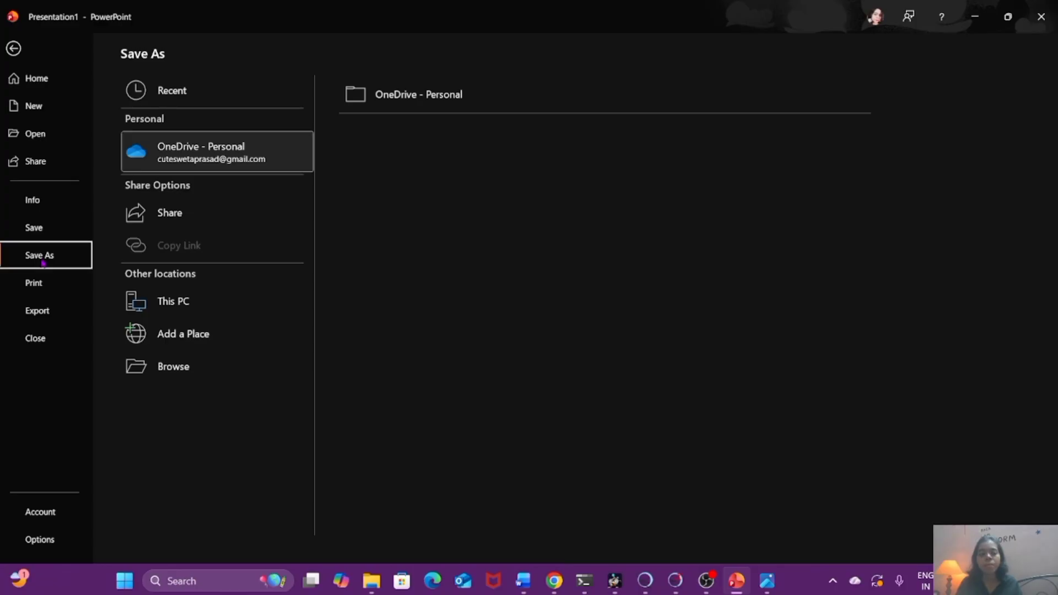
click(175, 367)
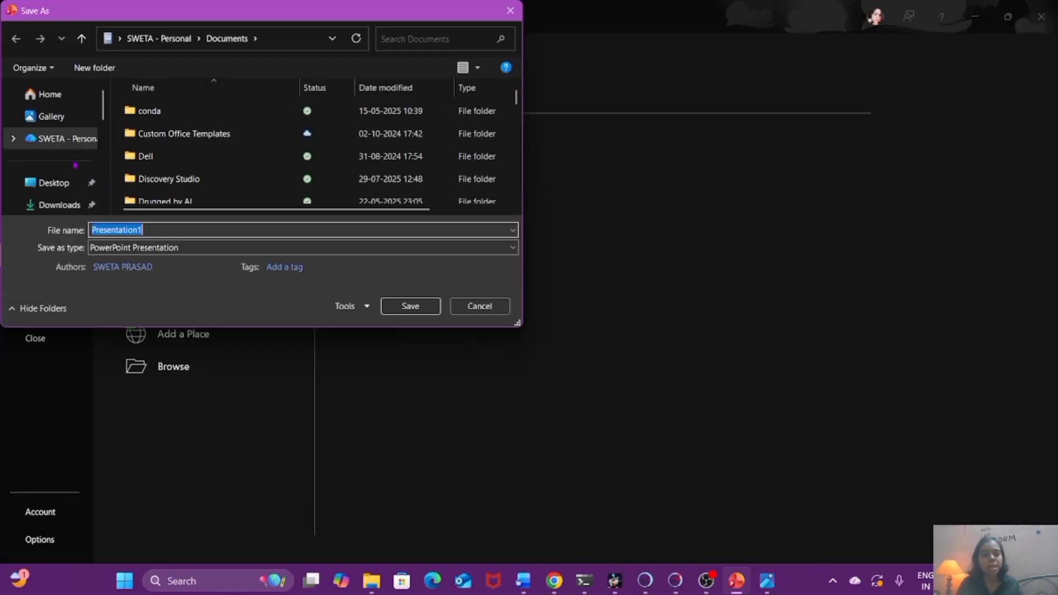
click(207, 250)
click(207, 249)
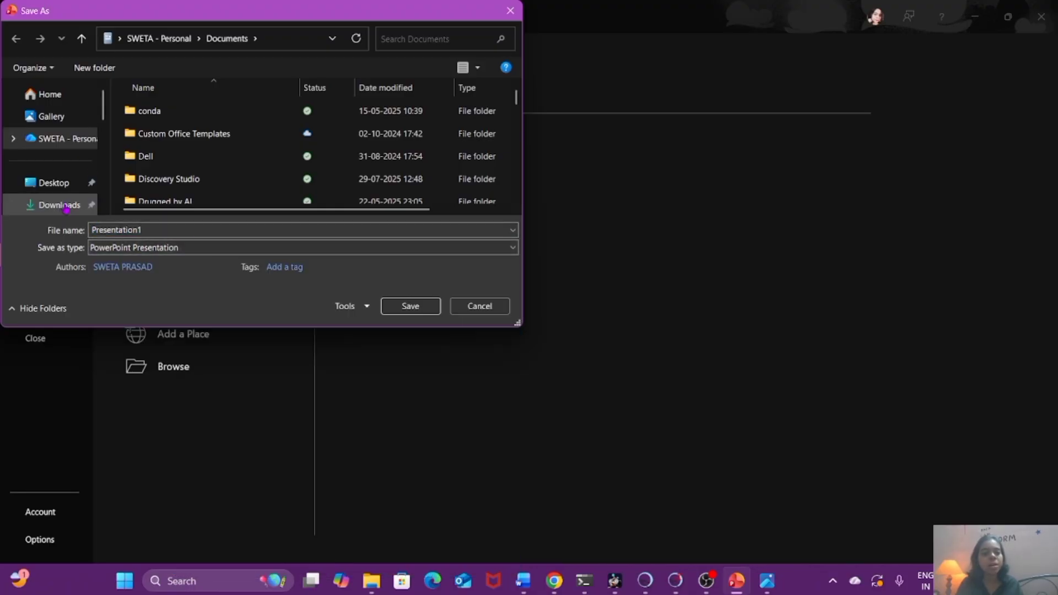
scroll(55, 203, down, 1)
click(55, 178)
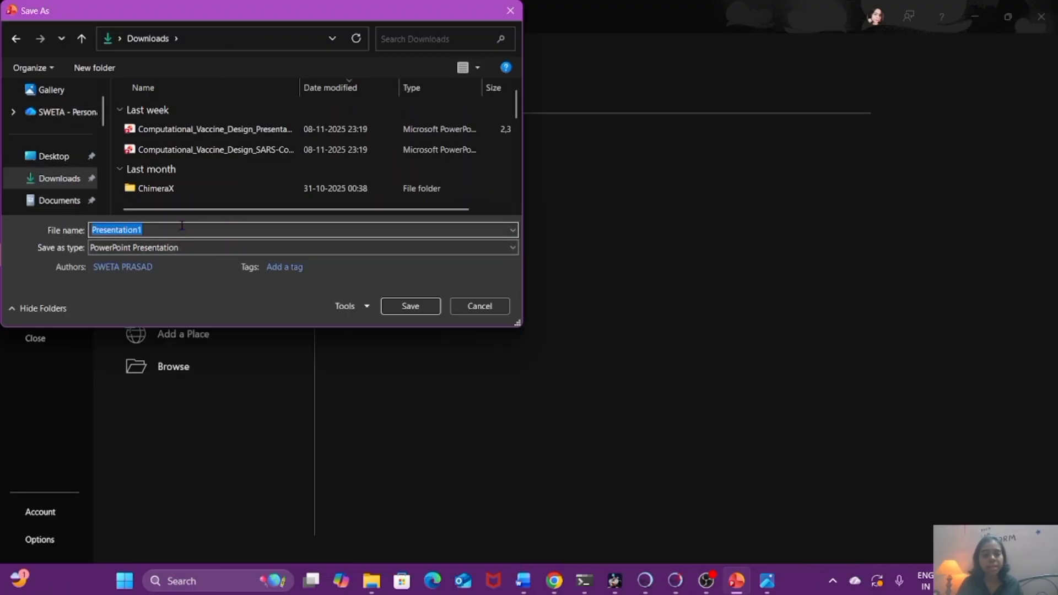
- Enter proteinpic2 as the file name for the export
key(BackSpace)
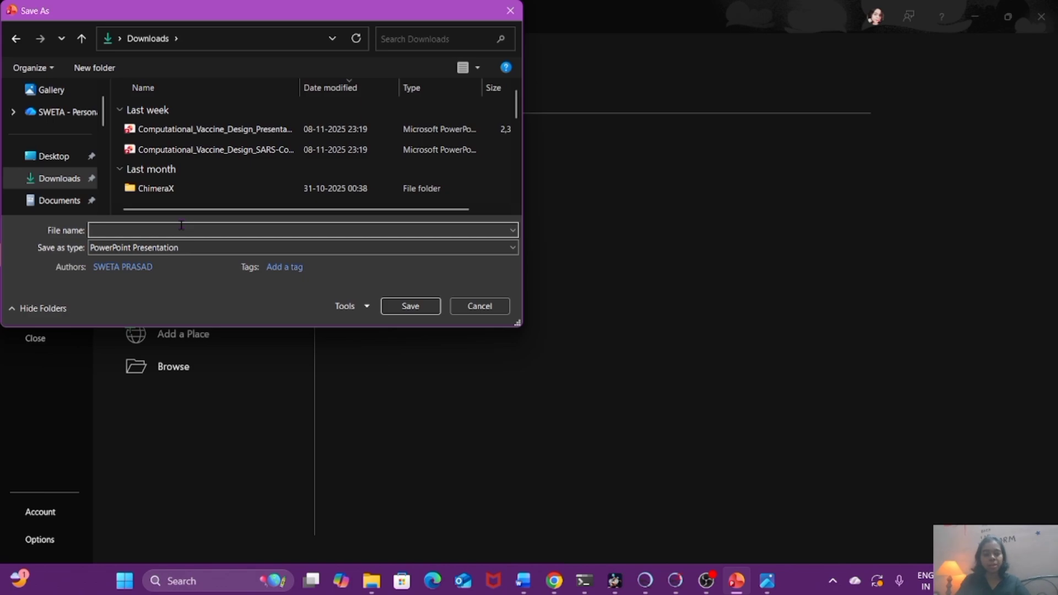
text(prote)
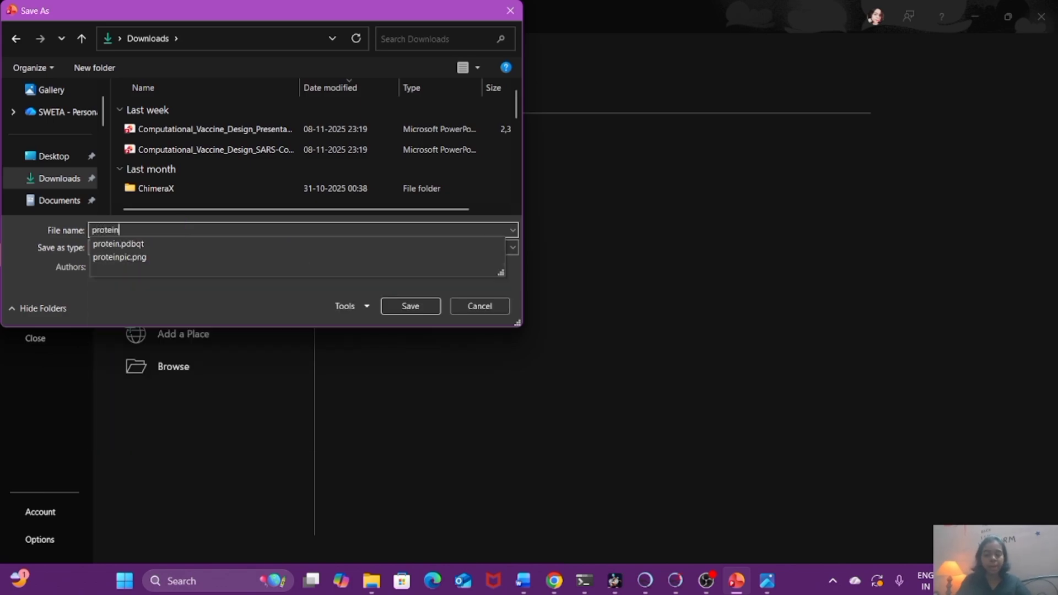
text(in)
key(BackSpace)
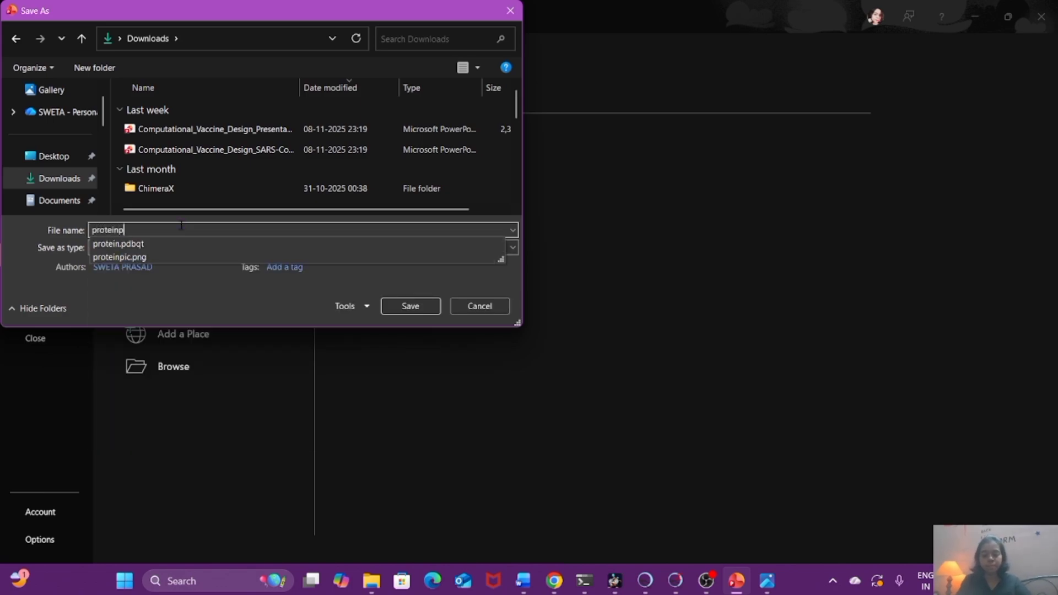
text(pic2)
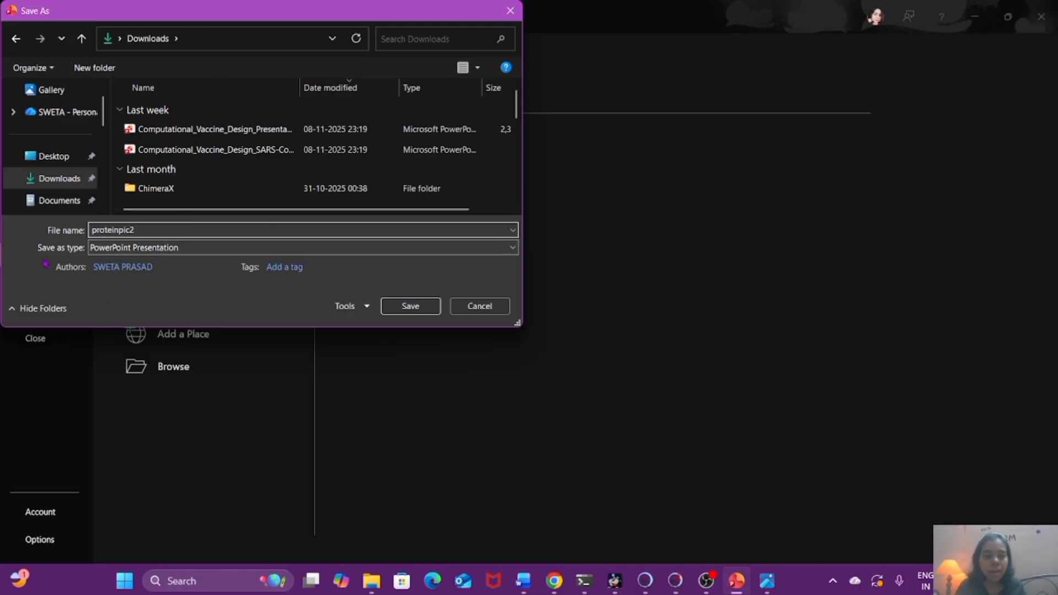
click(416, 309)
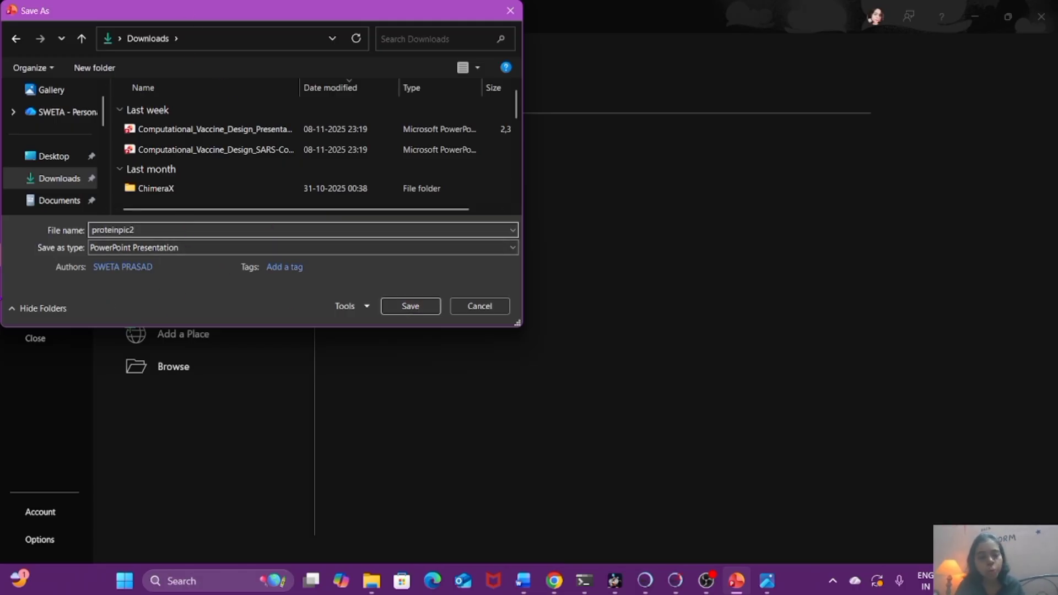
click(155, 265)
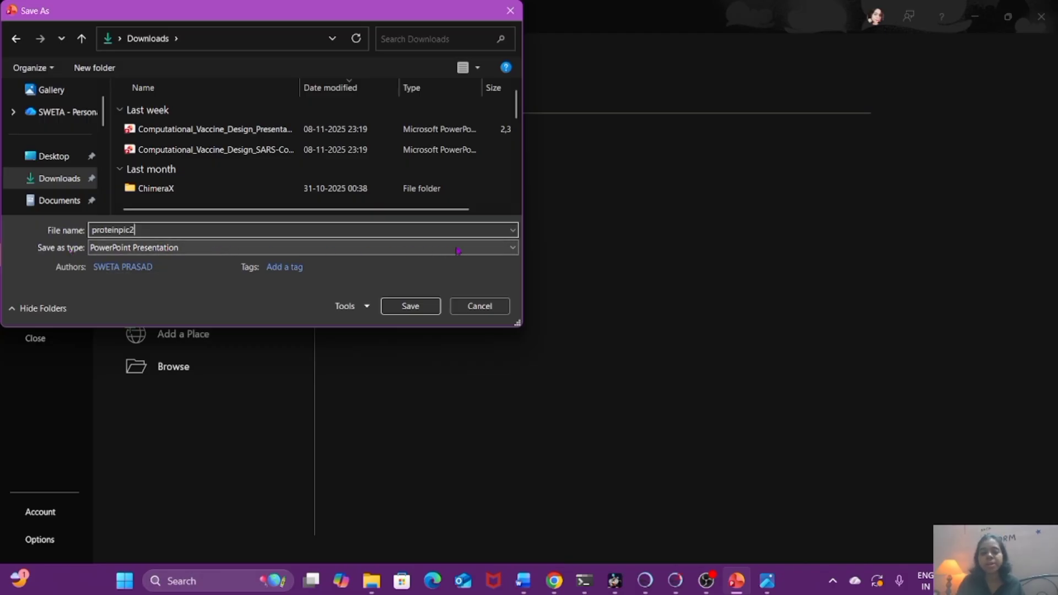
- Choose TIFF Tag Image File Format as the file type and export only the current slide
click(516, 249)
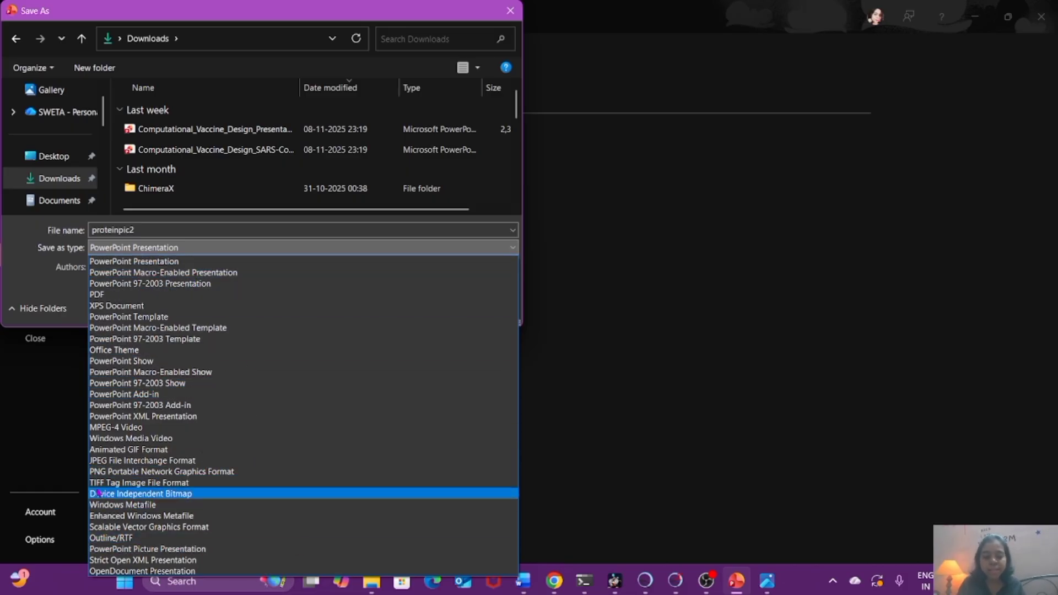
click(176, 484)
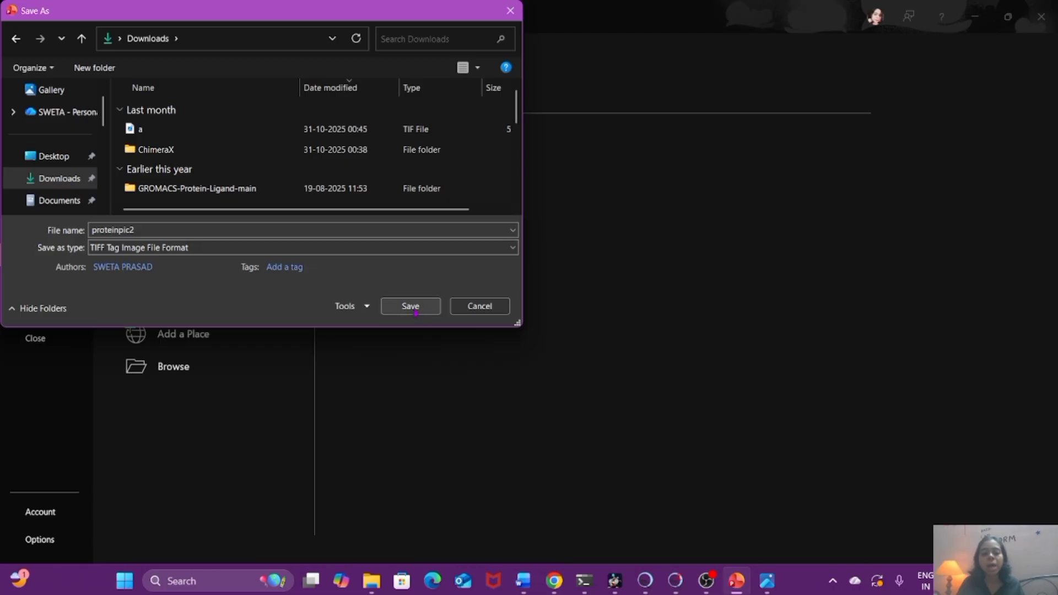
click(410, 306)
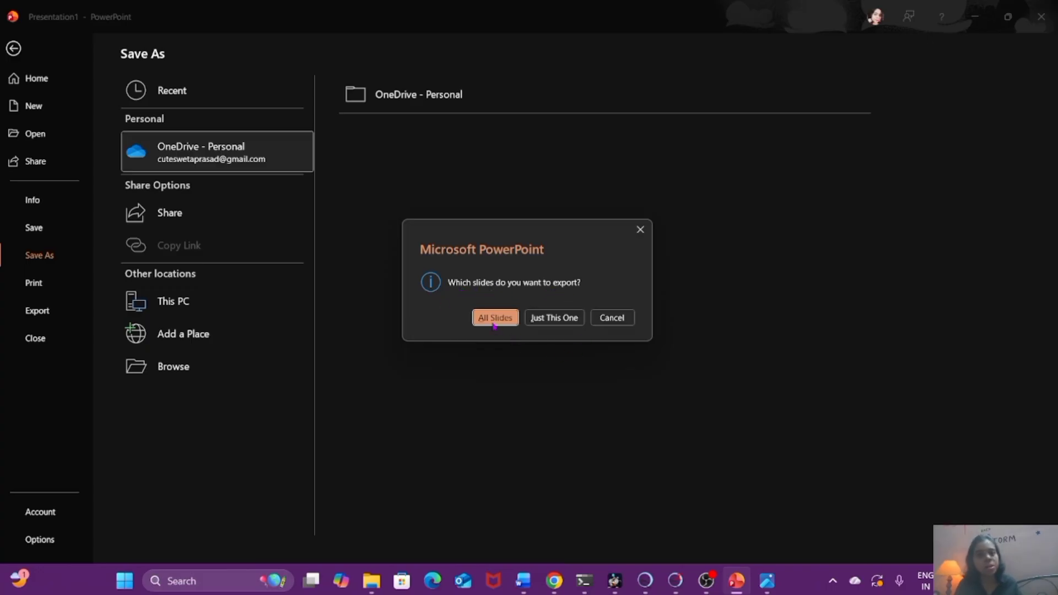
click(537, 319)
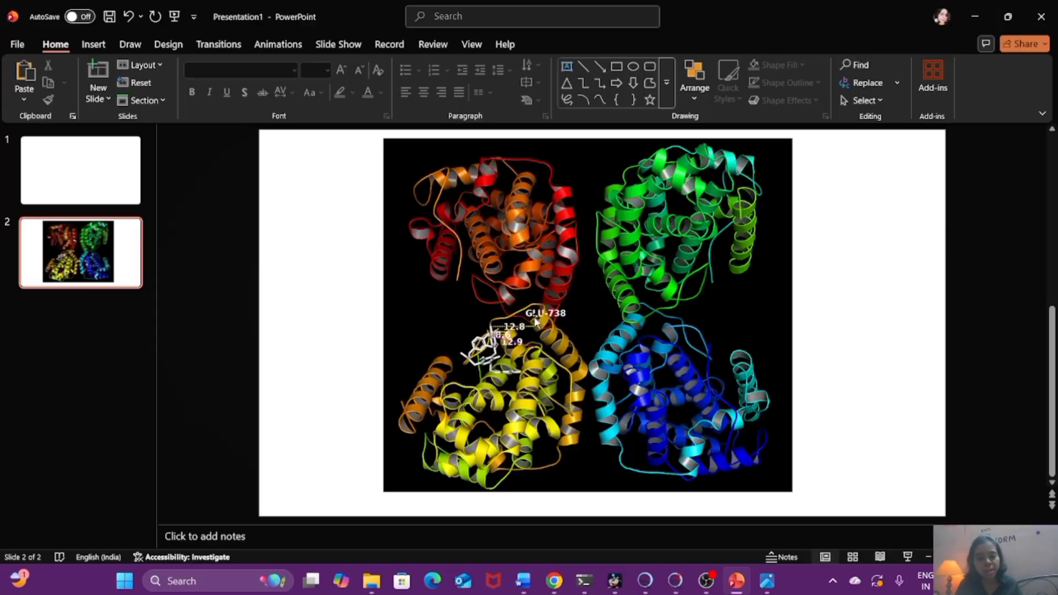
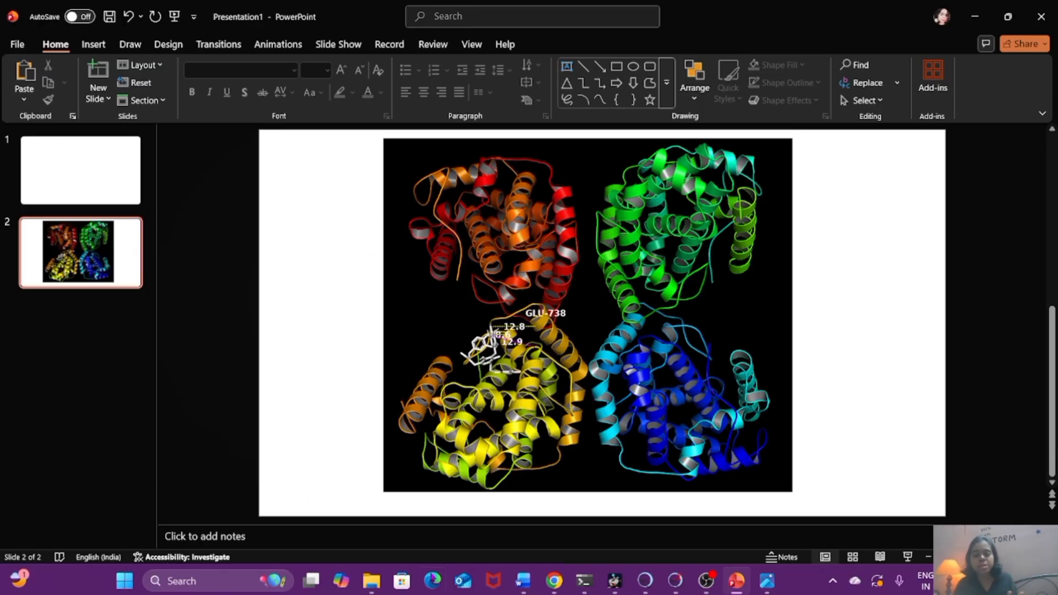
- Switch to the Downloads folder in File Explorer and open the proteinpic2 TIFF image in a maximized Photos window
click(372, 581)
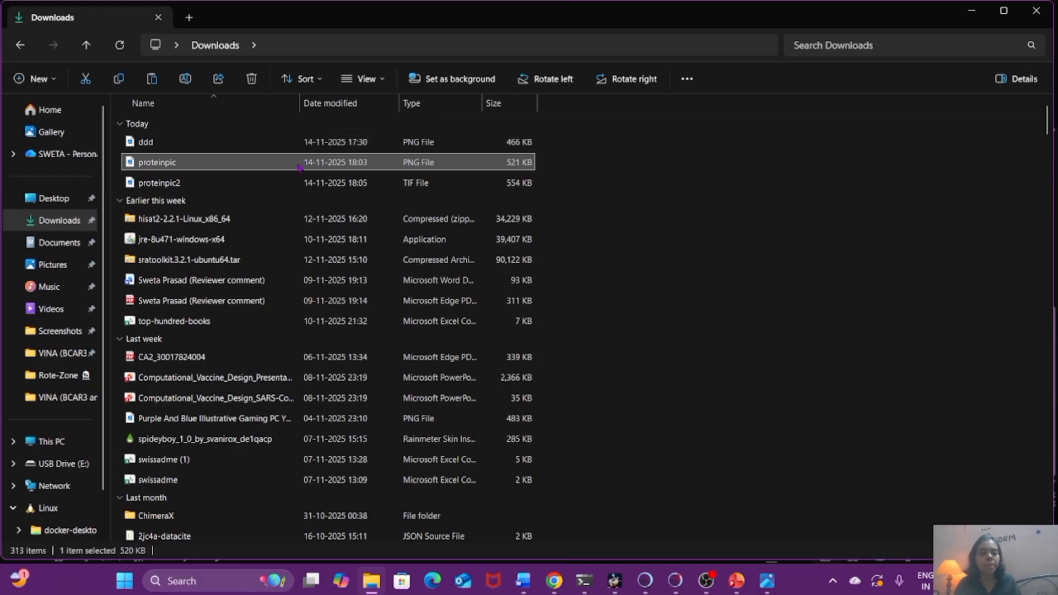
click(192, 186)
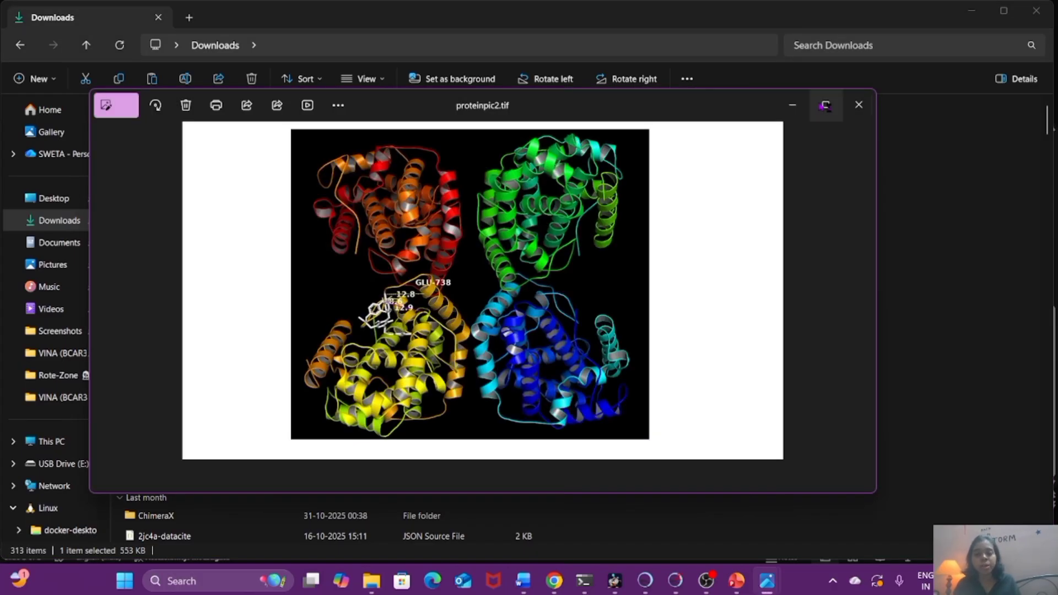
click(826, 105)
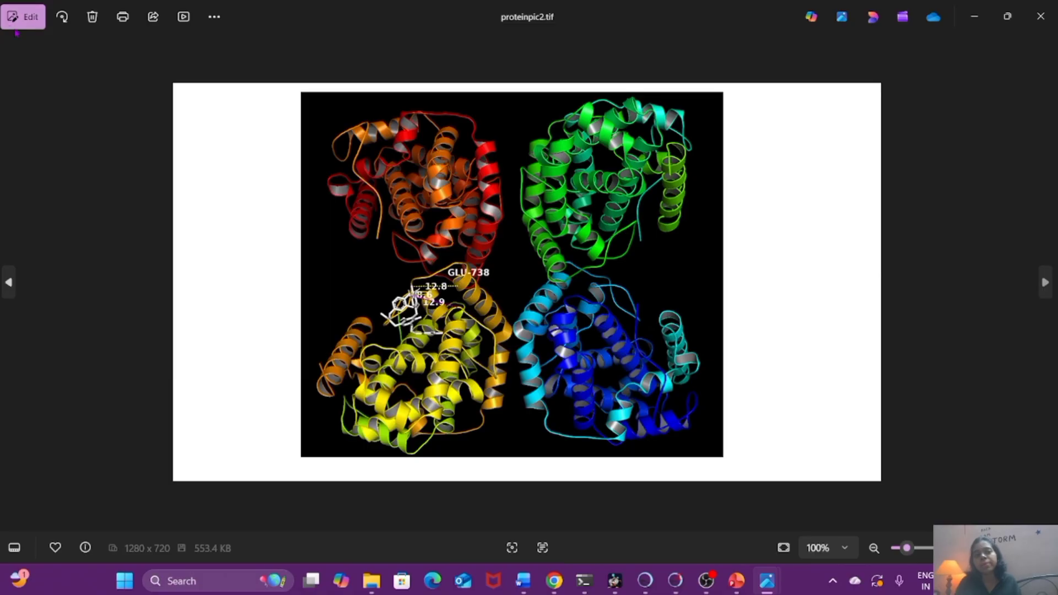
- Crop the white slide margins off the proteinpic2 image to 763 x 656 pixels and save over the original file
click(22, 16)
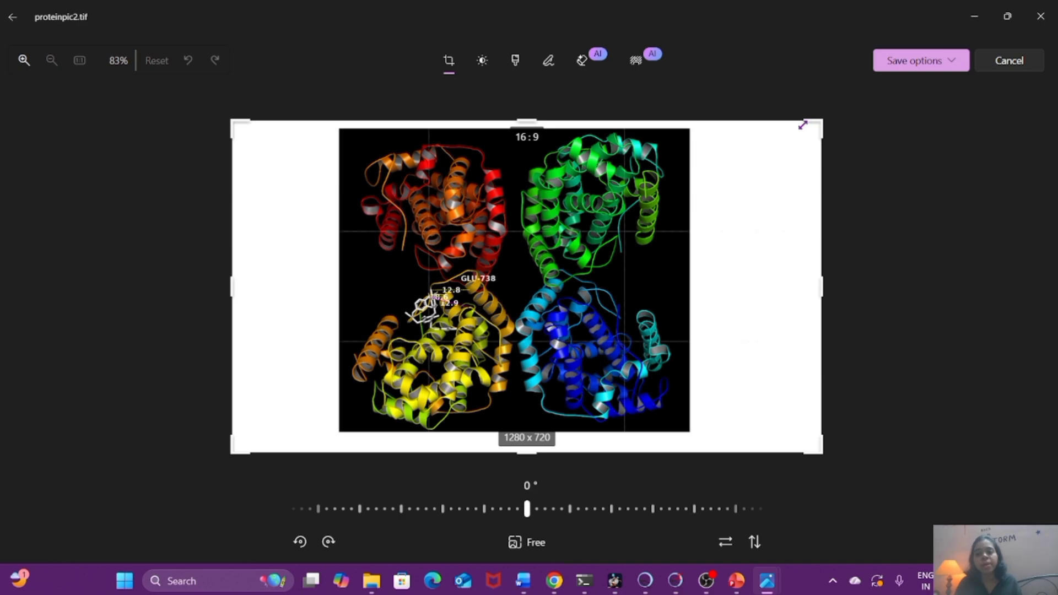
drag(803, 125, 684, 125)
drag(520, 451, 519, 430)
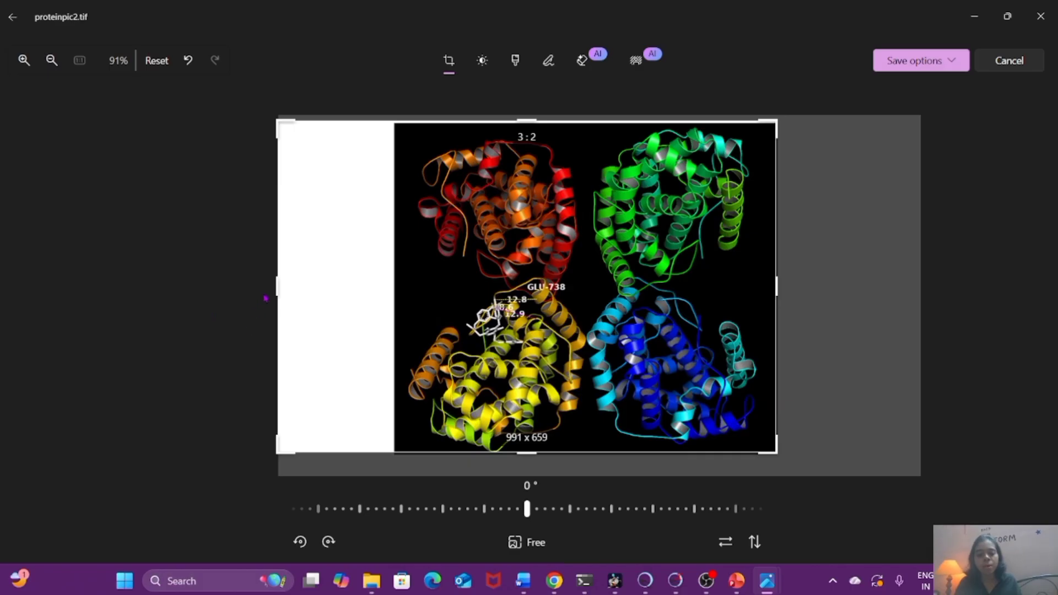
drag(269, 286, 383, 280)
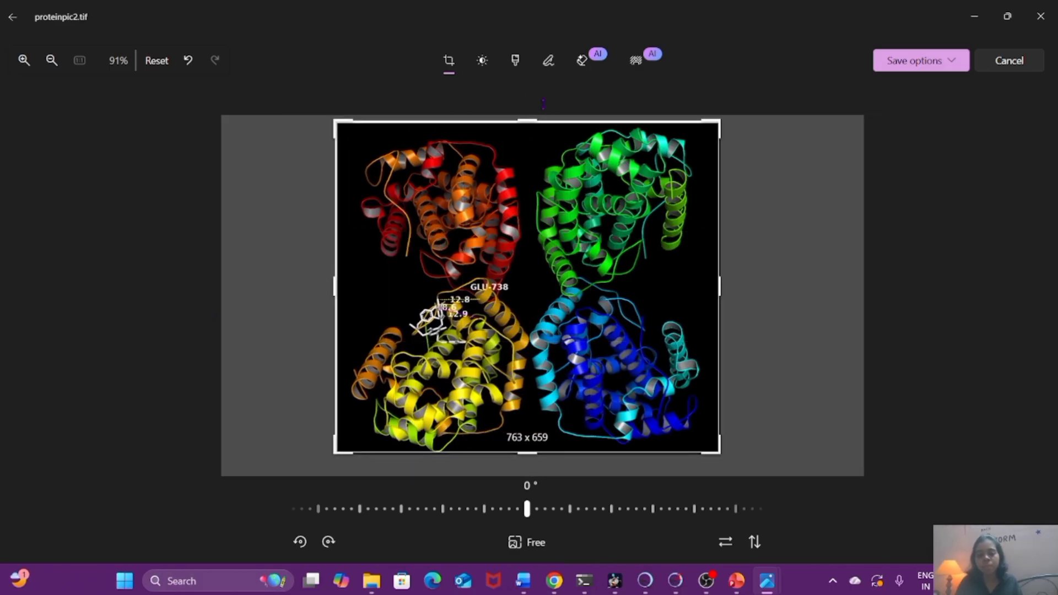
drag(534, 117, 534, 119)
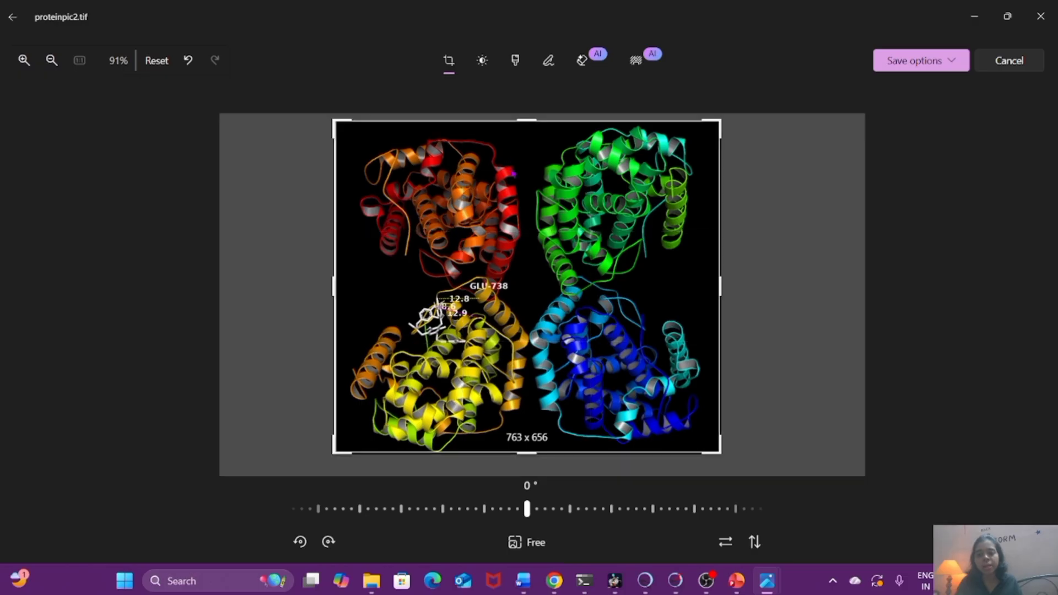
click(941, 65)
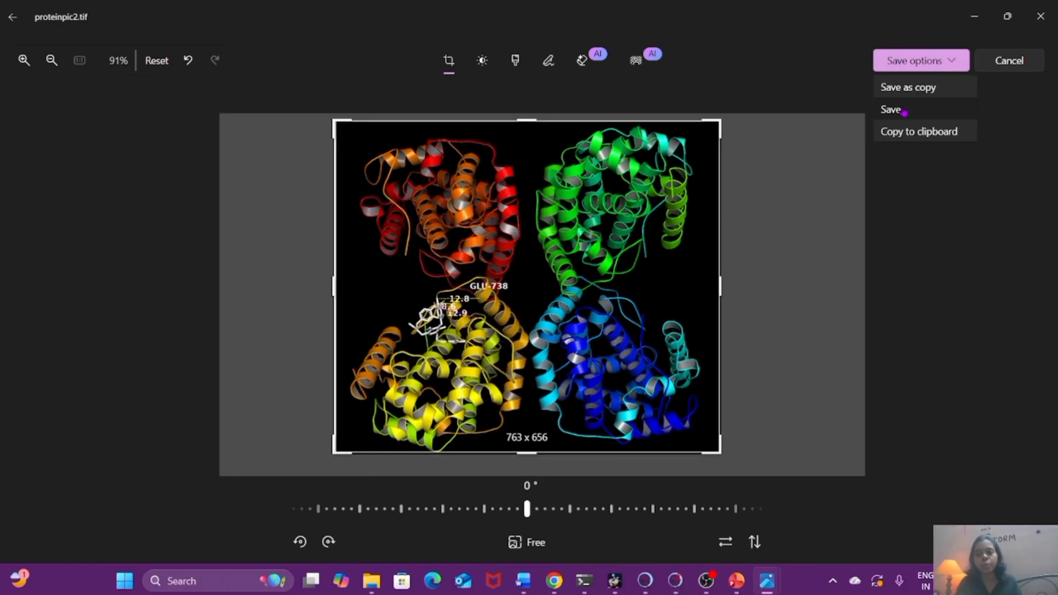
click(907, 113)
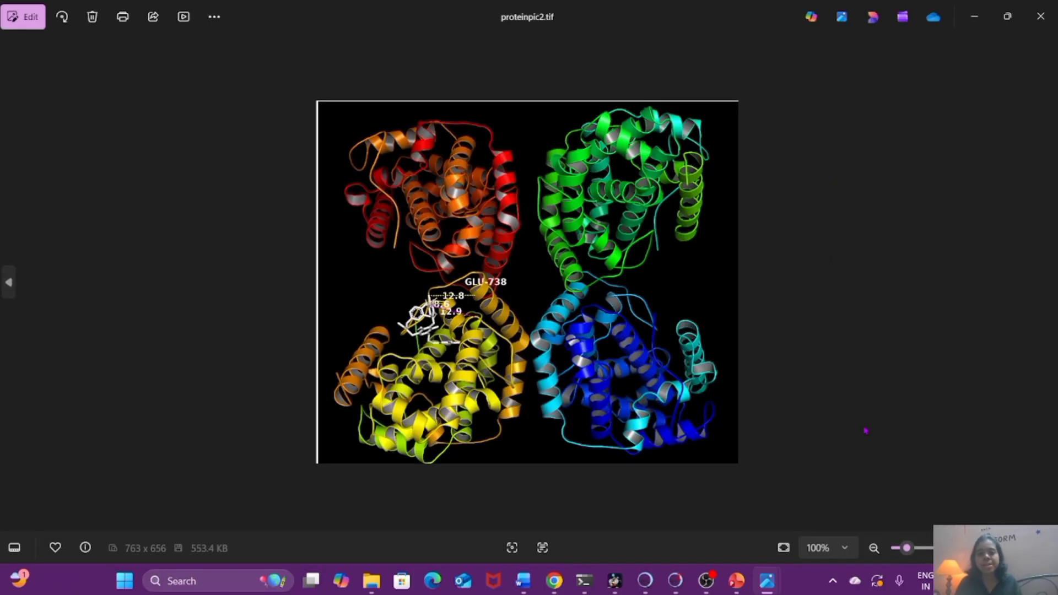
- Close the proteinpic2 image, minimize the File Explorer, PowerPoint and PyMOL windows, and switch to UCSF Chimera
scroll(683, 245, up, 2)
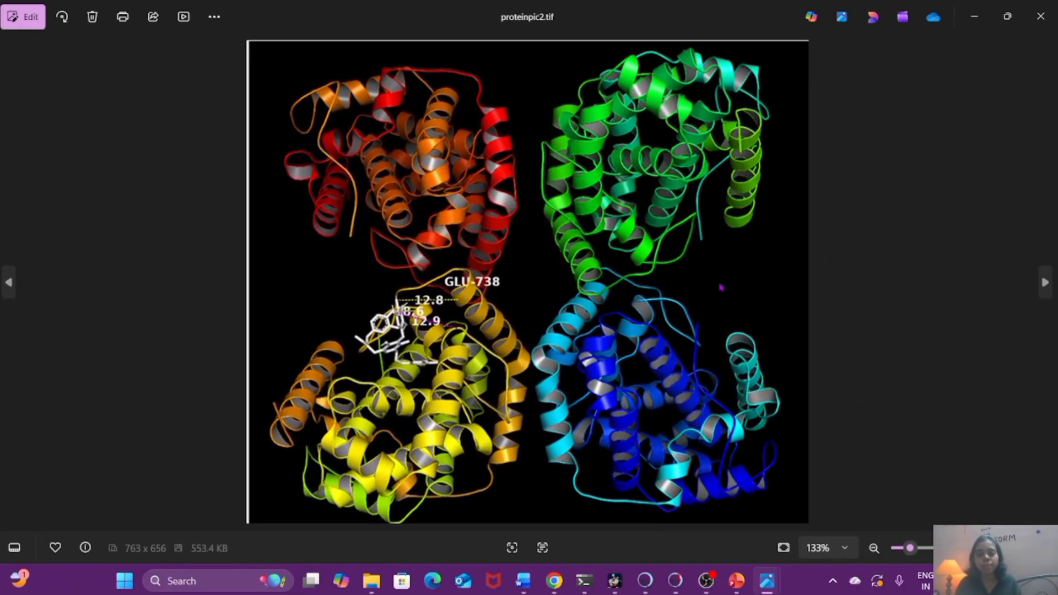
click(1041, 16)
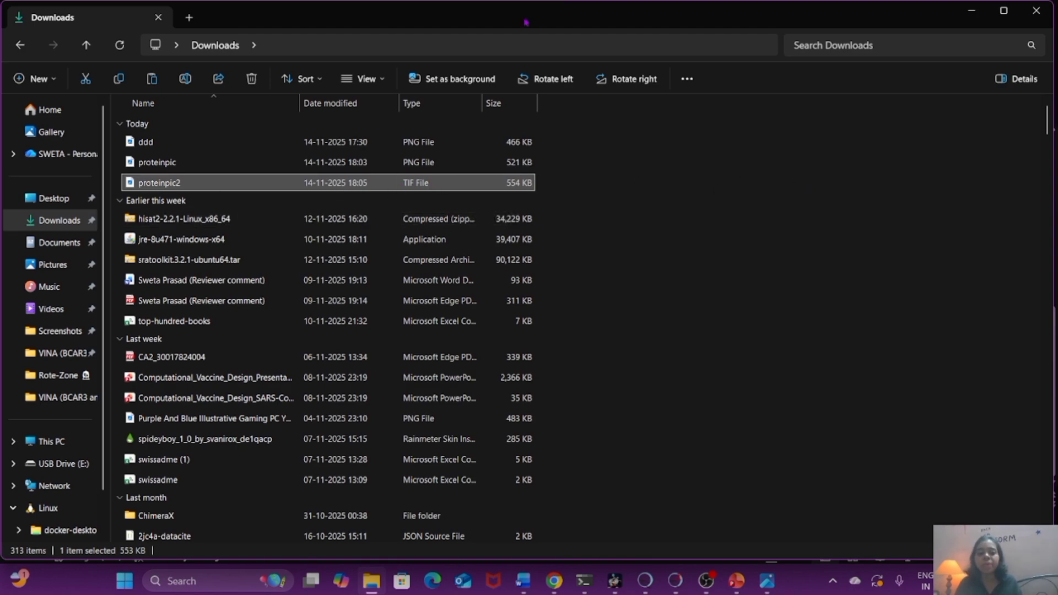
click(972, 11)
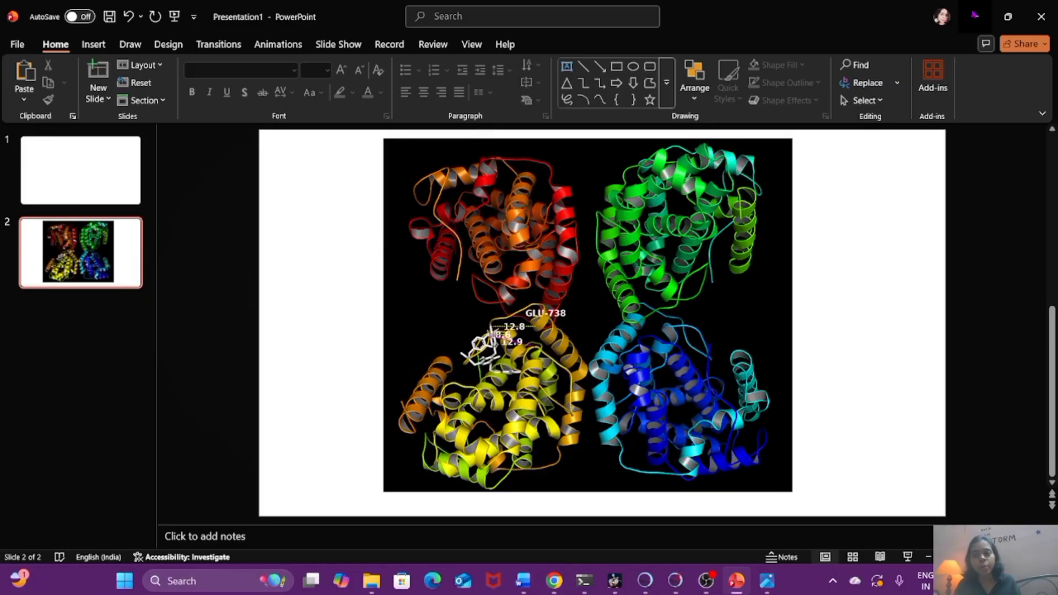
click(975, 15)
click(974, 12)
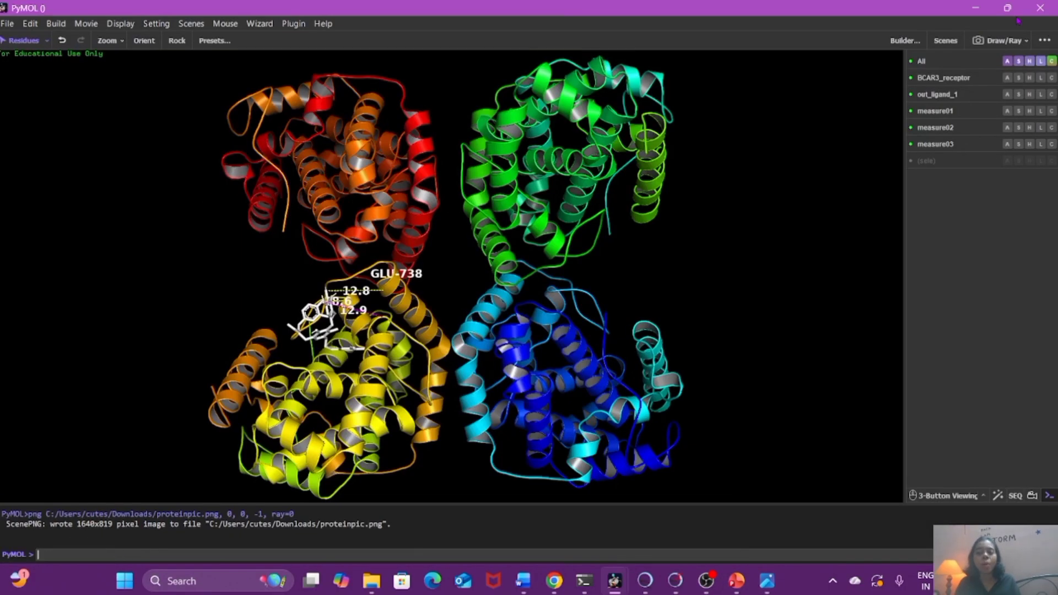
click(975, 11)
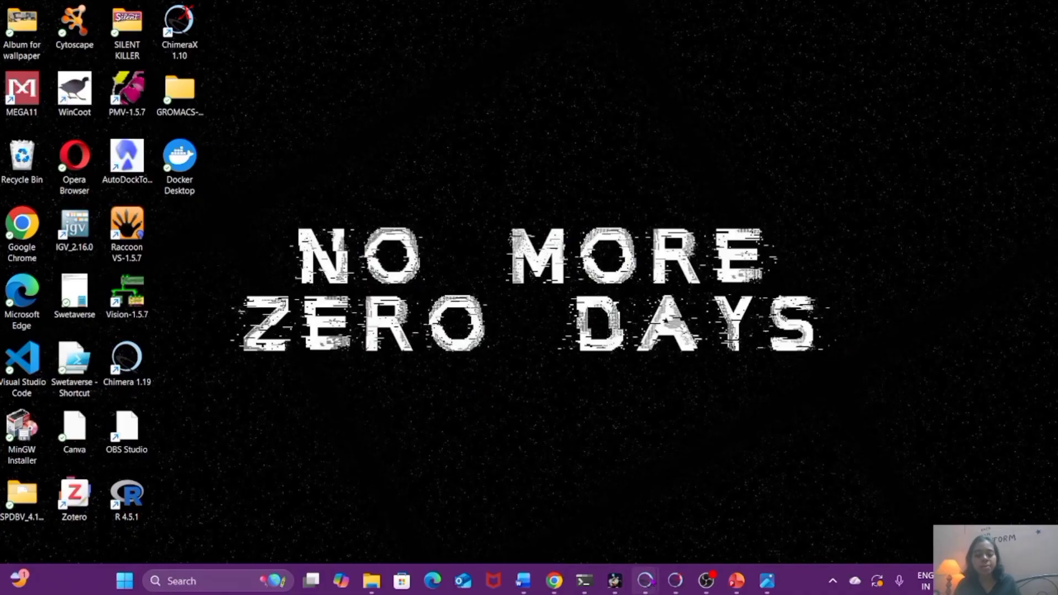
mouse_move(645, 581)
click(721, 514)
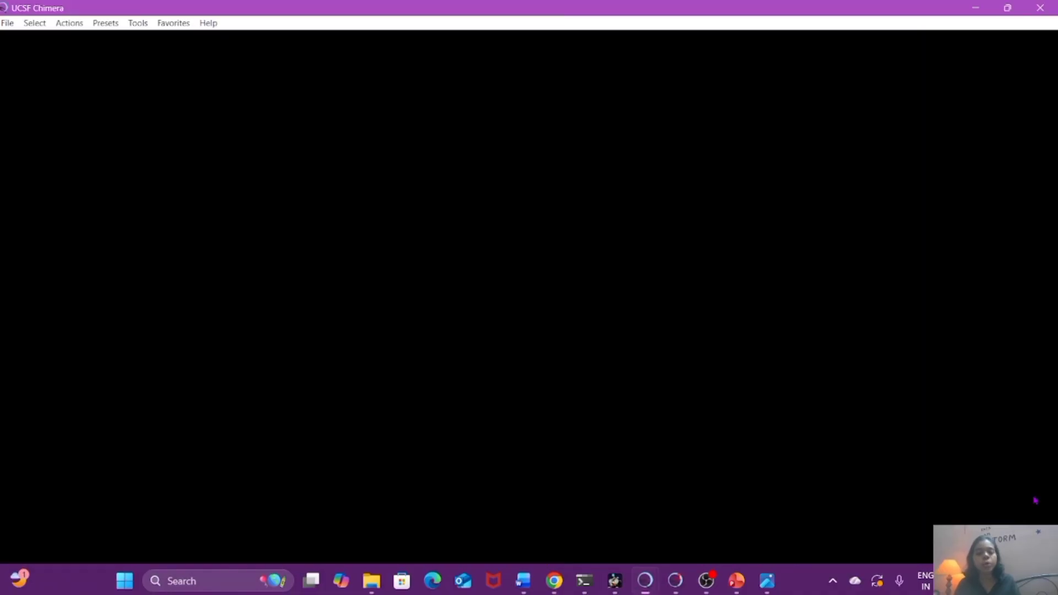
- Open the BCAR3_receptor.pdbqt file from the VINA (BCAR3 and Isoacteoside) folder
click(7, 23)
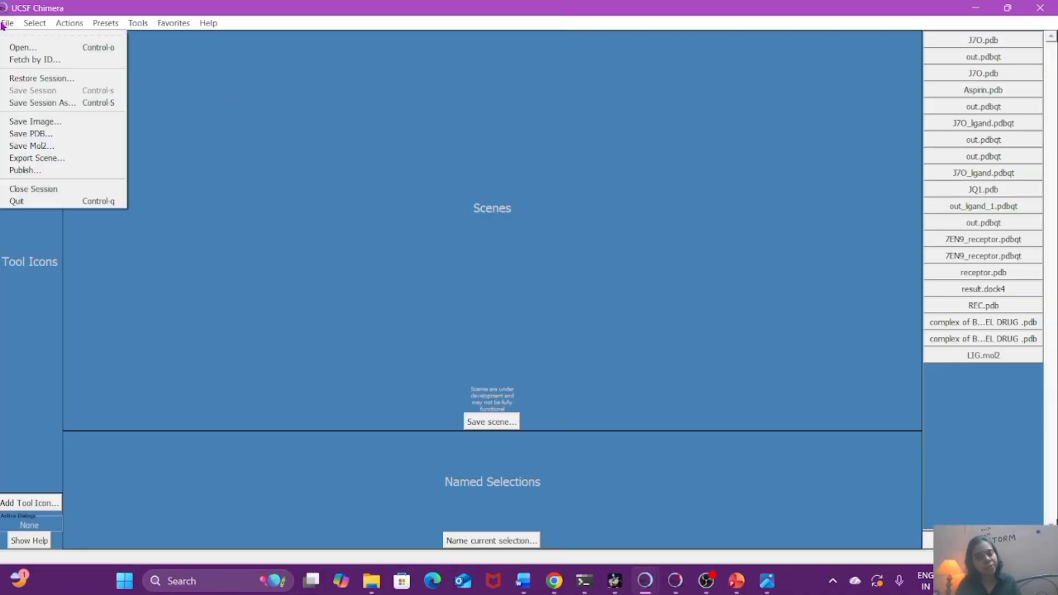
click(22, 50)
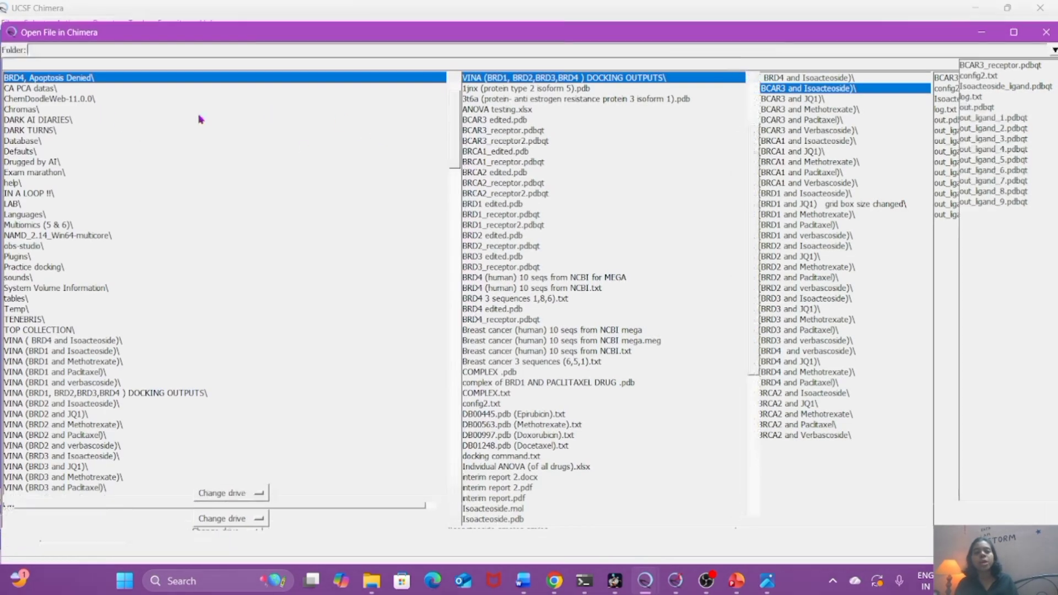
click(1013, 32)
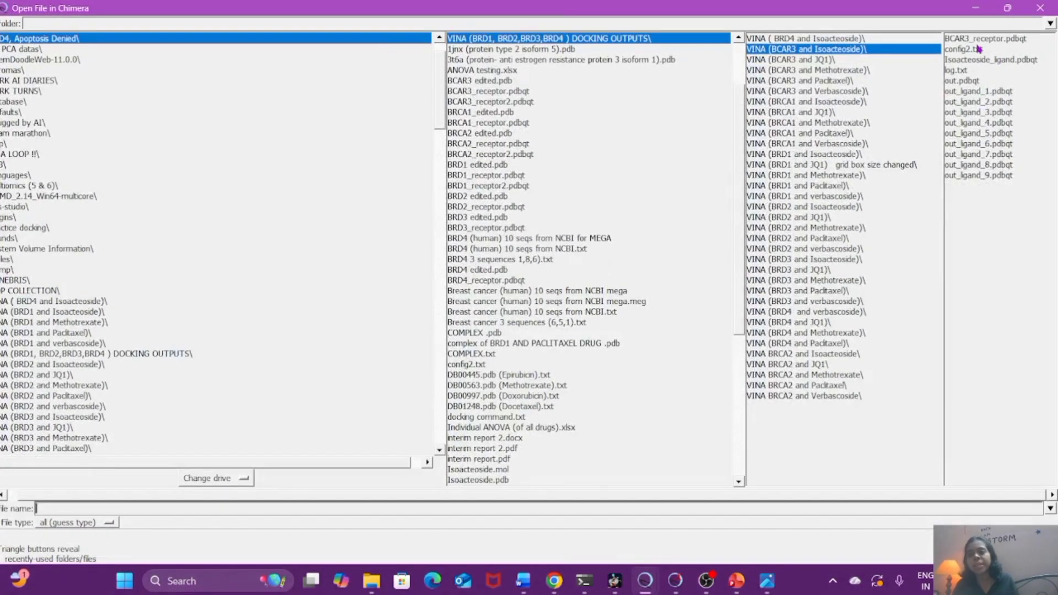
click(970, 40)
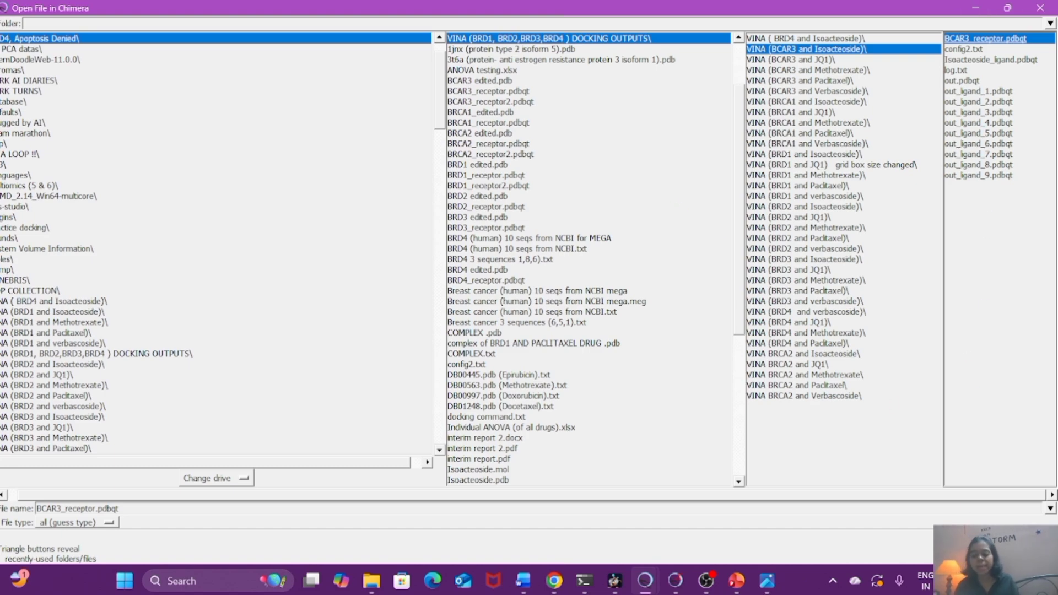
key(Return)
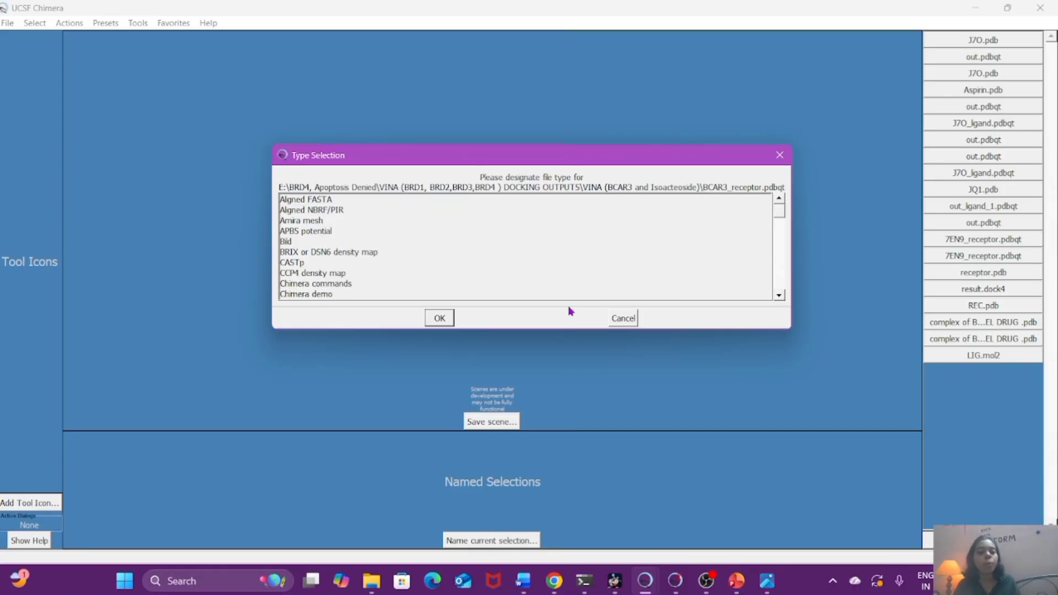
- Designate PDB as the file type for BCAR3_receptor.pdbqt and load the receptor
scroll(367, 267, down, 5)
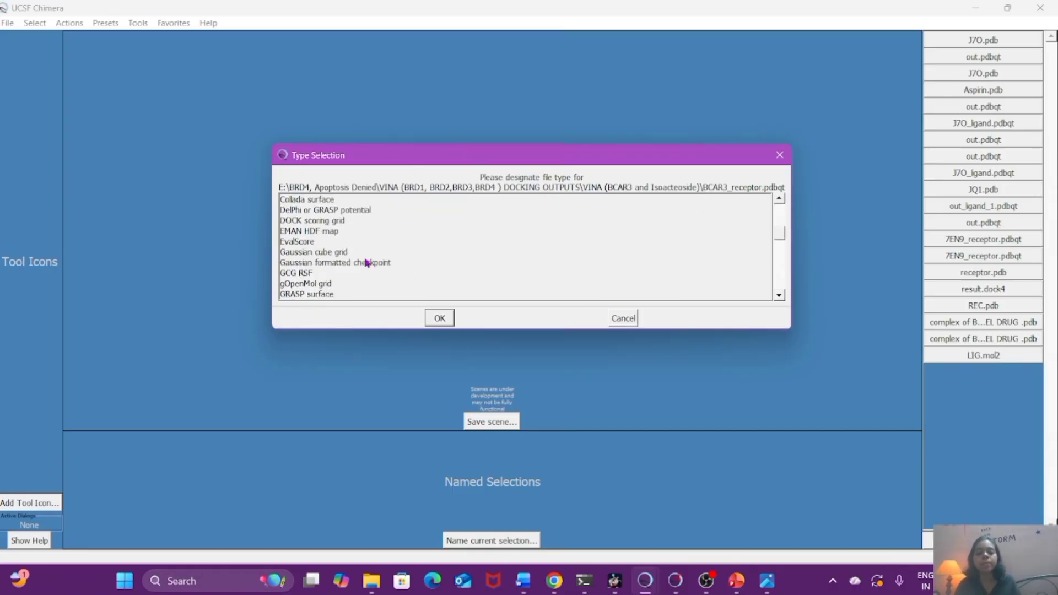
scroll(366, 265, up, 5)
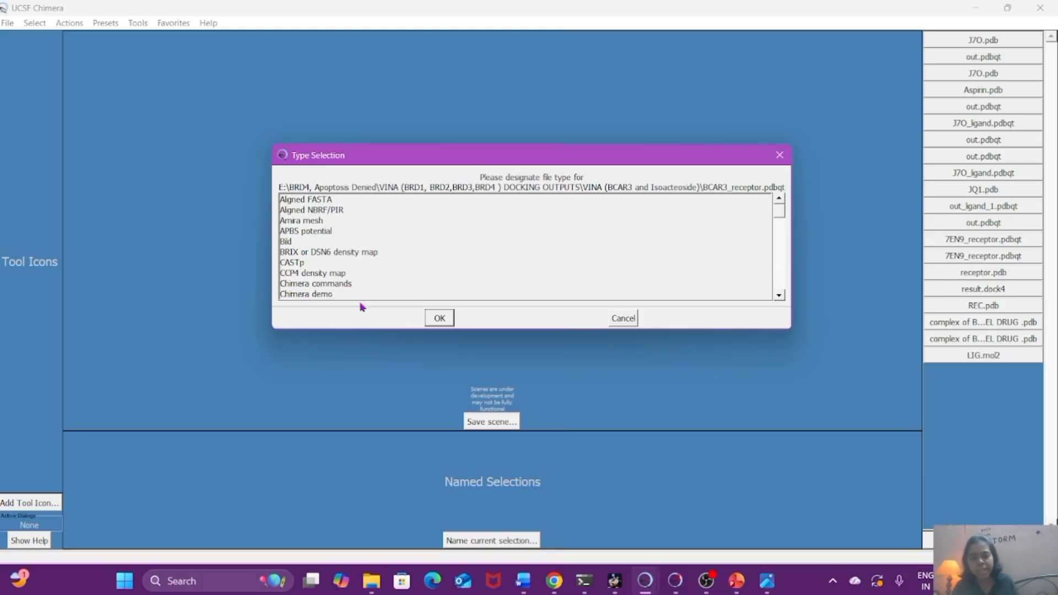
scroll(368, 220, down, 3)
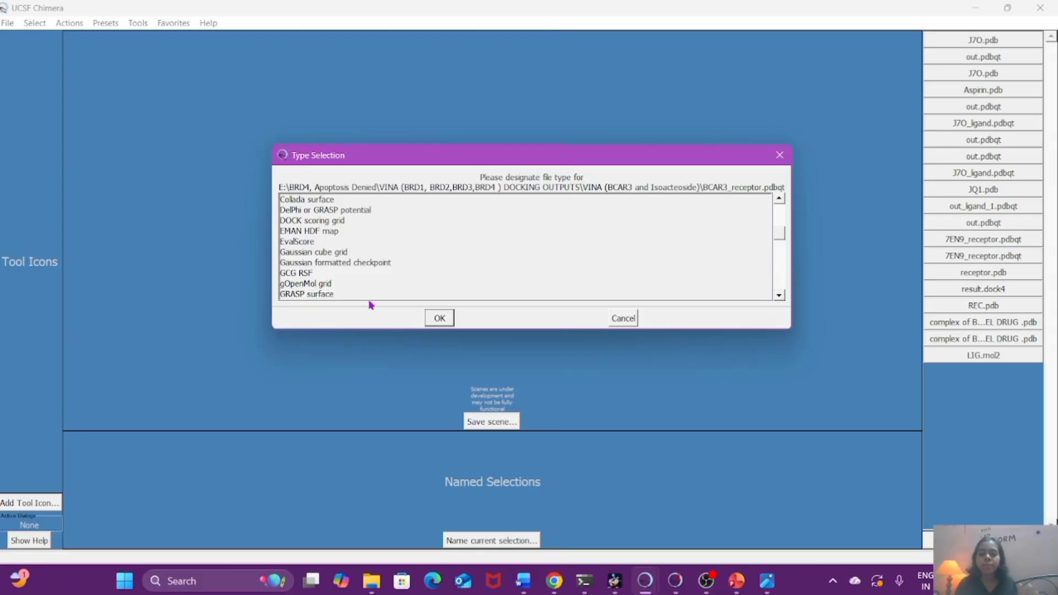
scroll(369, 246, down, 6)
click(288, 211)
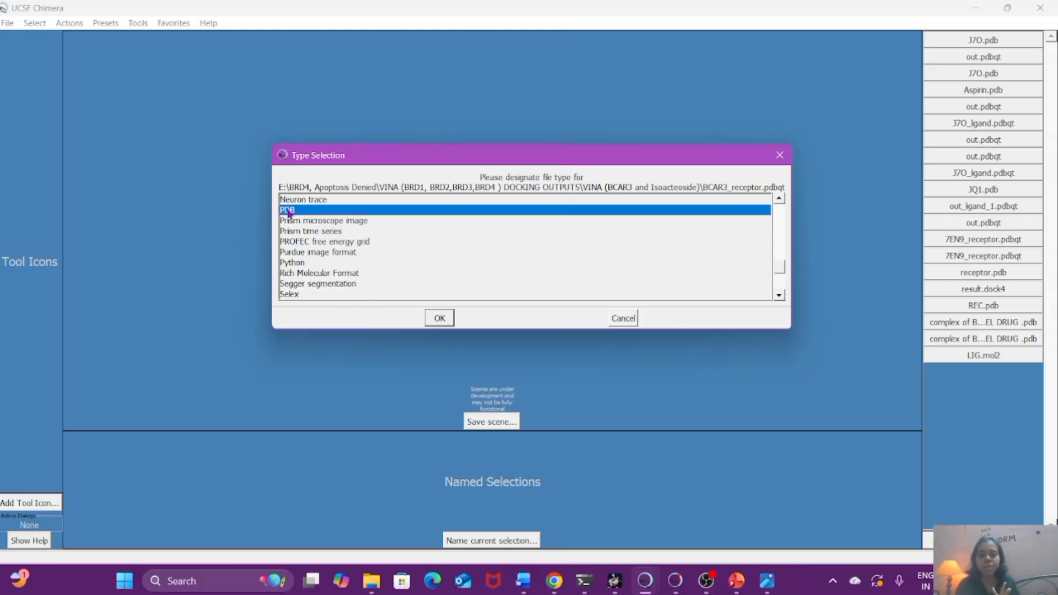
click(439, 318)
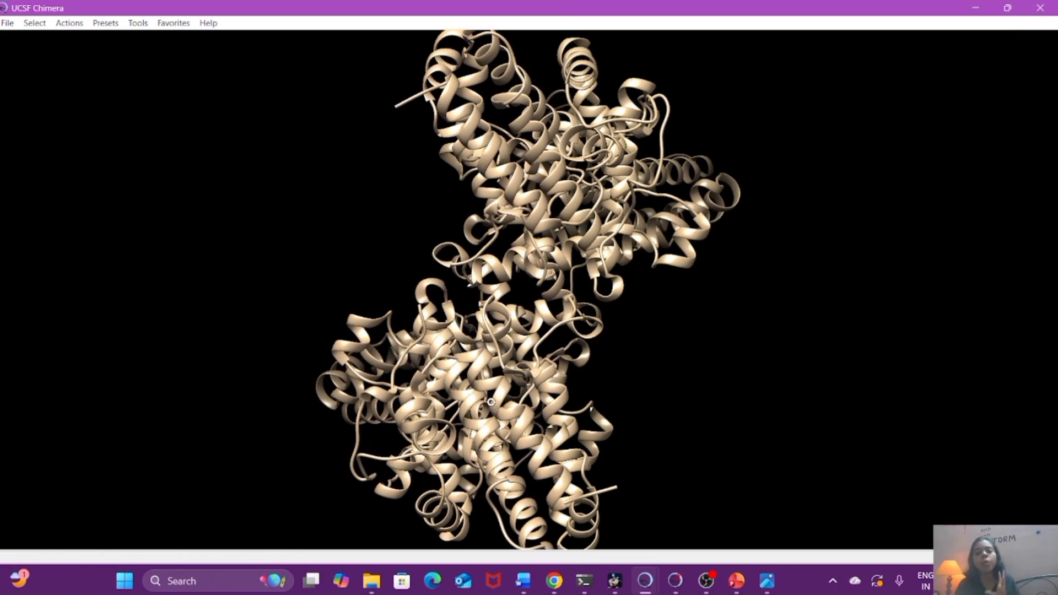
- Open the first docked ligand pose, out_ligand_1.pdbqt, from the VINA (BCAR3 and Isoacteoside) folder
drag(479, 419, 487, 160)
scroll(529, 283, down, 3)
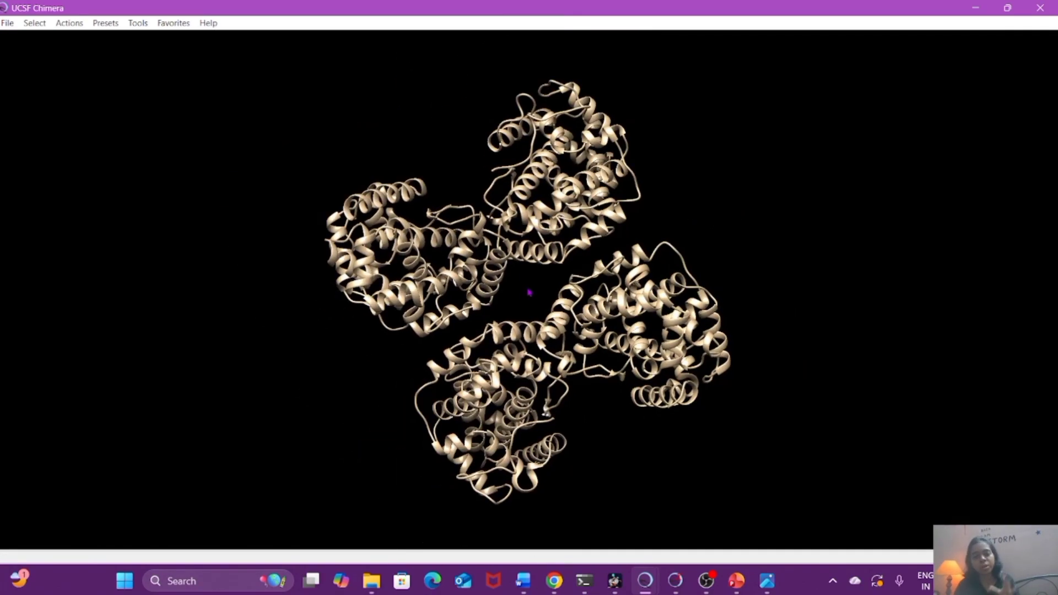
drag(522, 407, 540, 413)
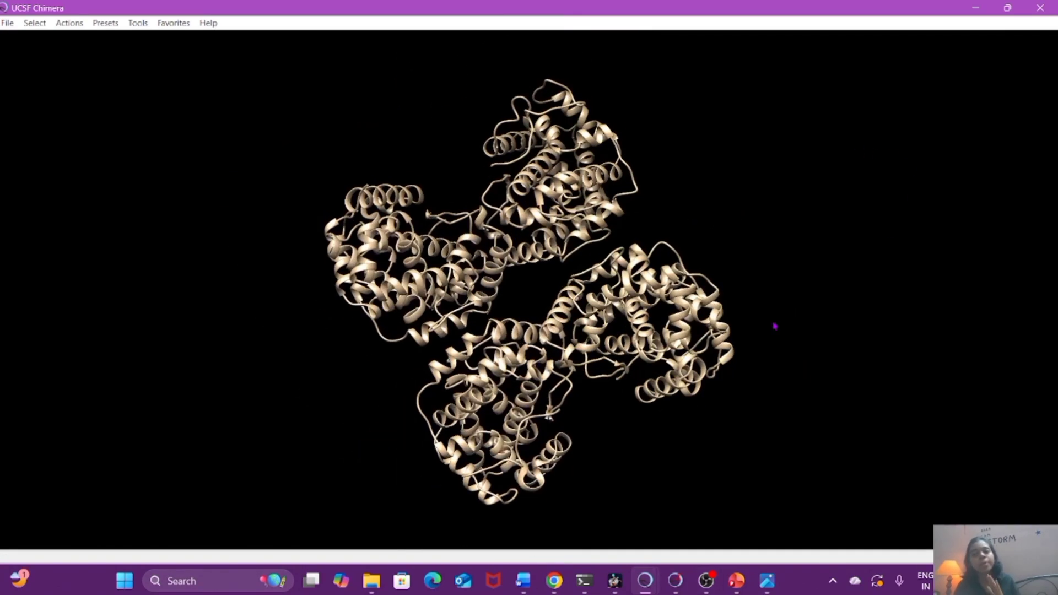
click(7, 23)
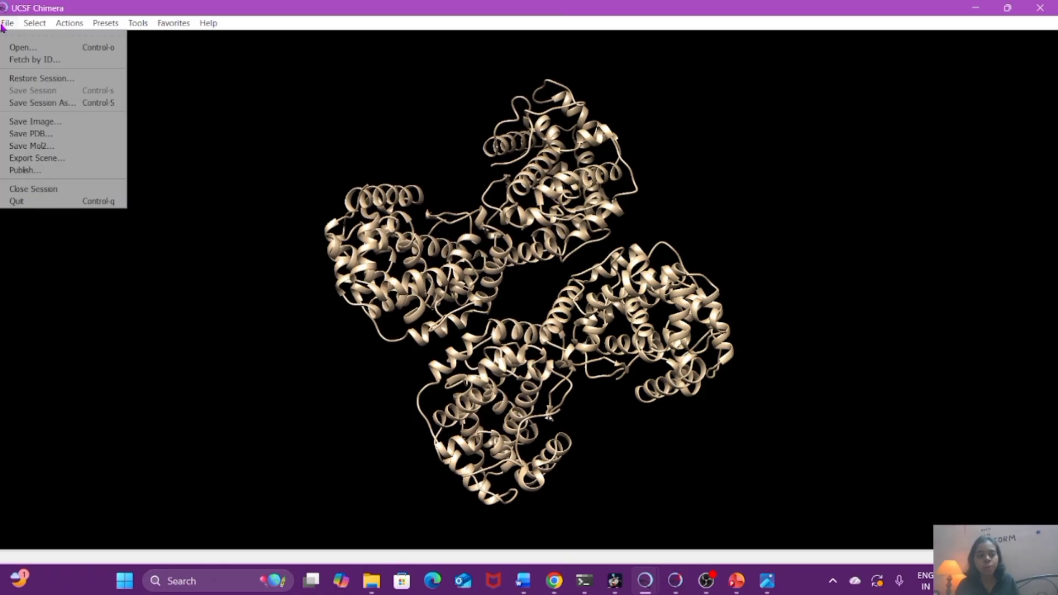
click(40, 52)
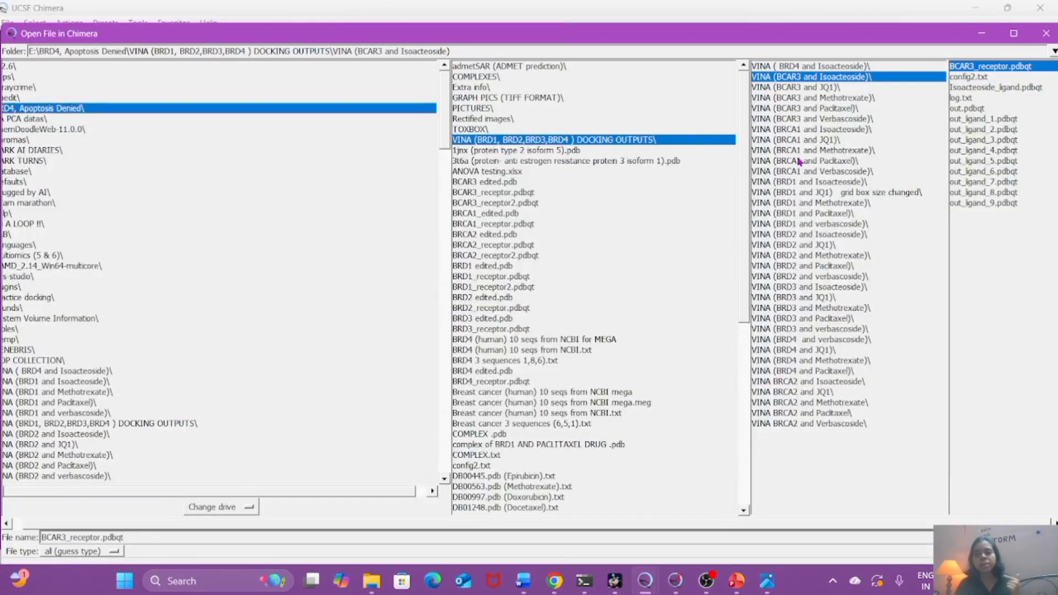
click(959, 109)
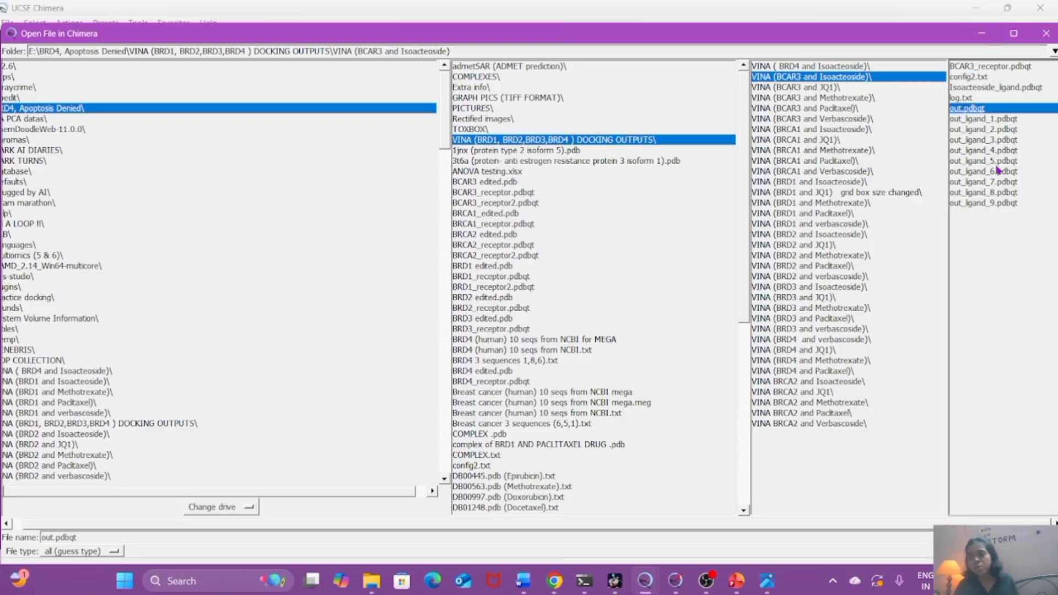
click(990, 119)
click(1014, 34)
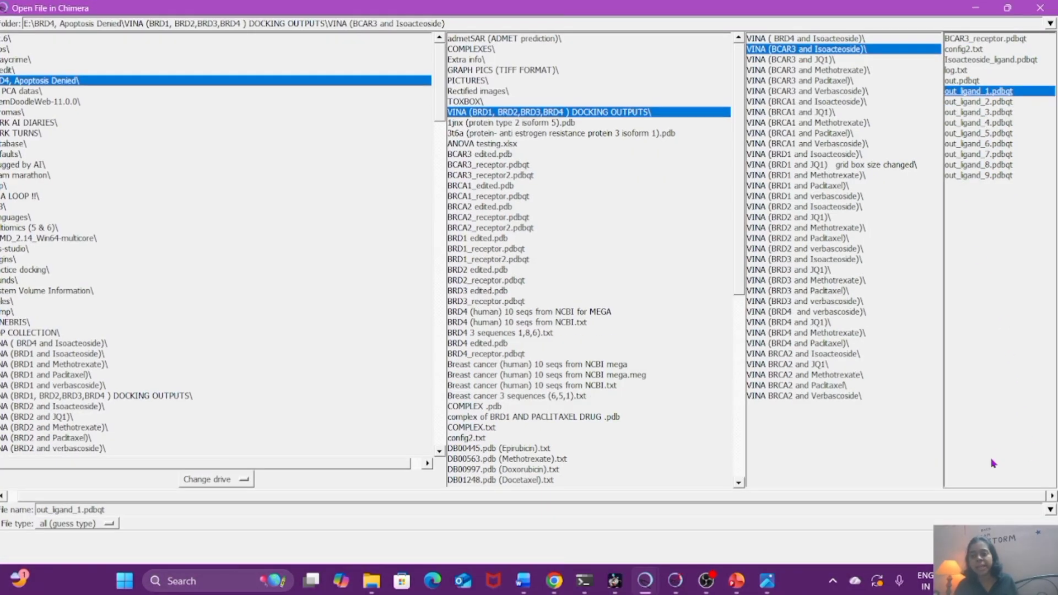
click(975, 552)
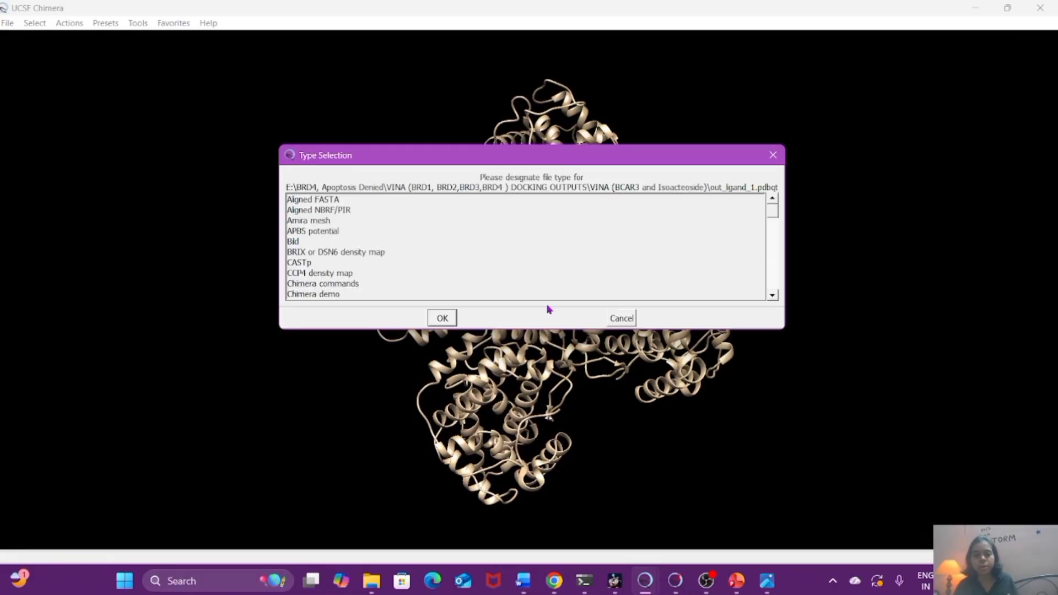
- Designate PDB as the file type for out_ligand_1.pdbqt and load the ligand alongside the receptor
scroll(379, 240, down, 5)
scroll(377, 243, down, 8)
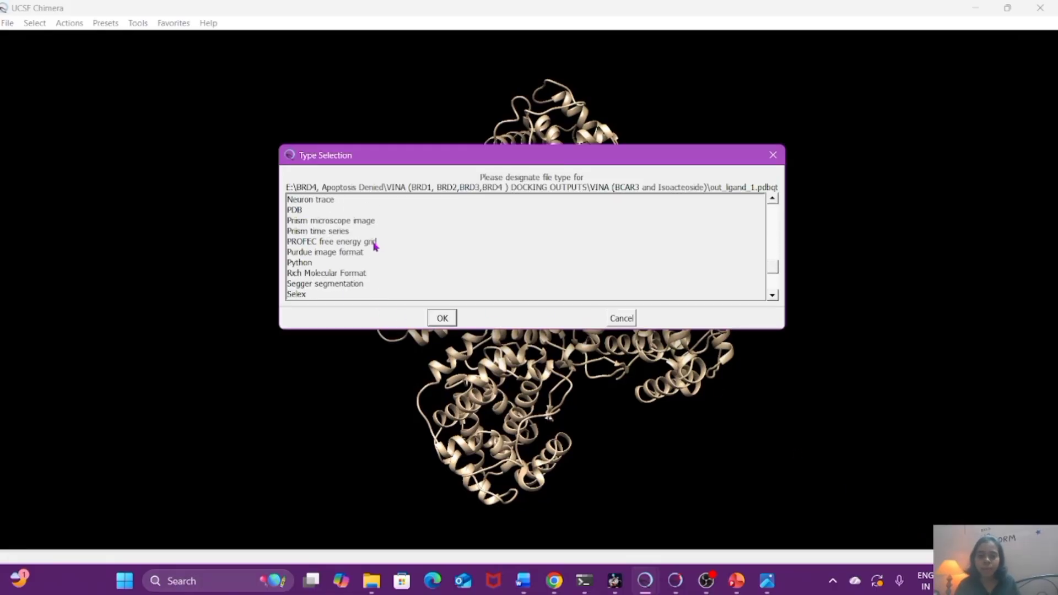
scroll(353, 259, up, 3)
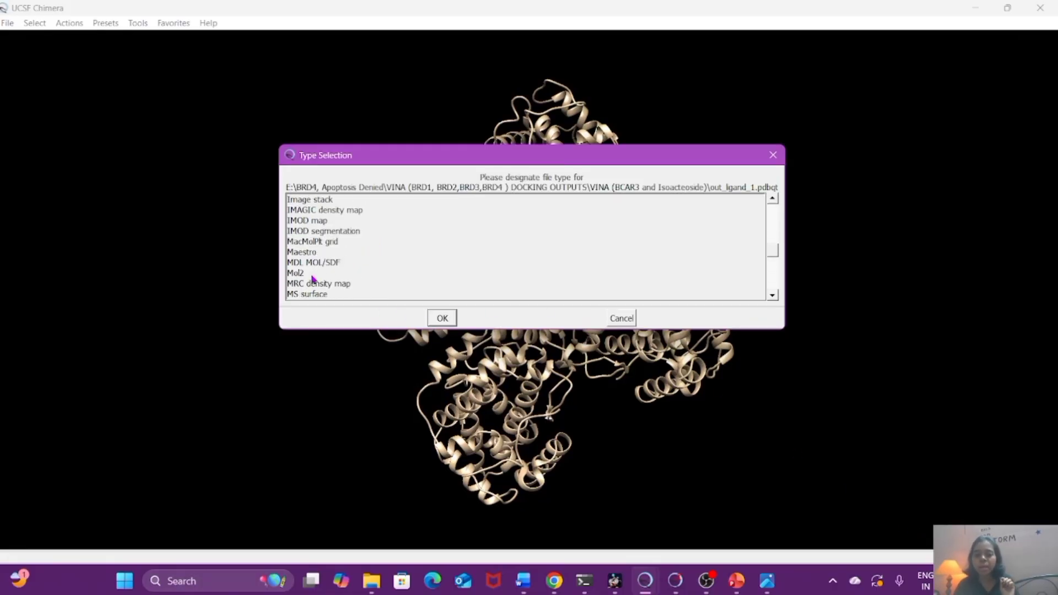
scroll(313, 279, down, 1)
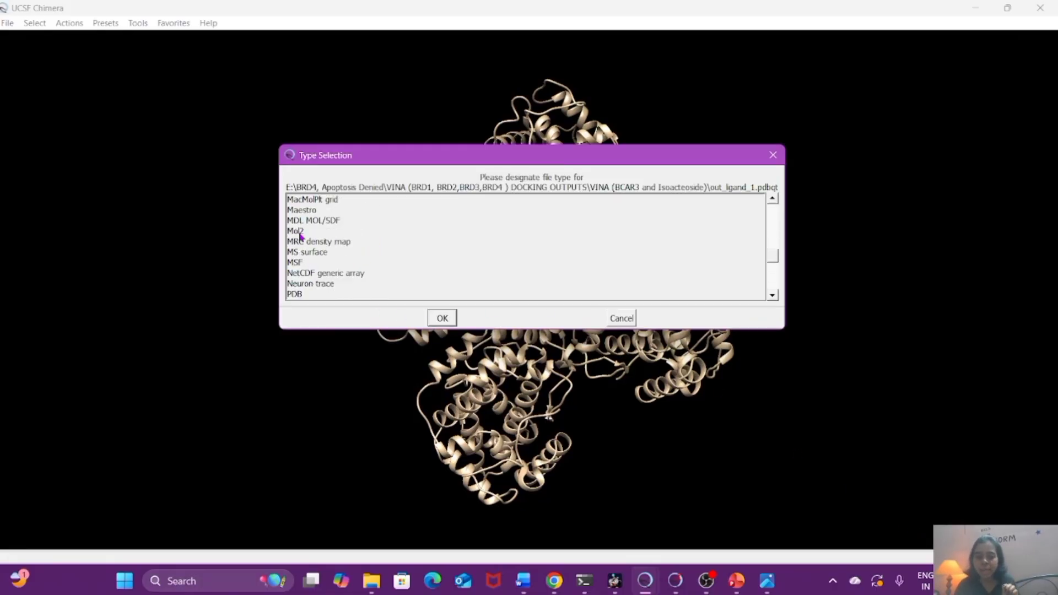
click(309, 294)
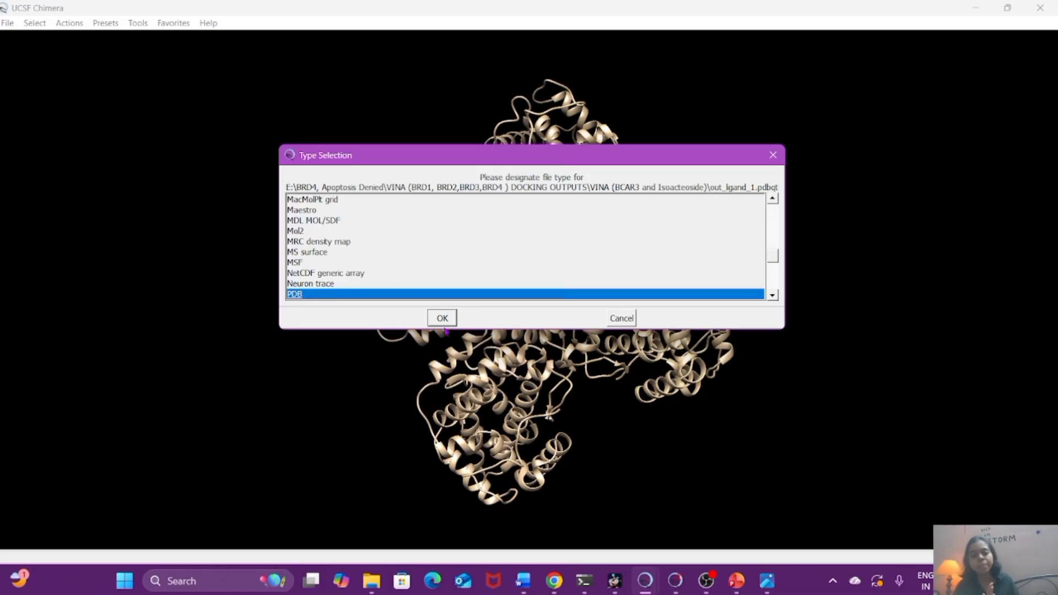
click(438, 318)
- Examine the receptor from several angles and distances to find where the docked ligand sits among the ribbons
drag(549, 417, 474, 413)
right_drag(477, 422, 529, 519)
drag(513, 520, 549, 469)
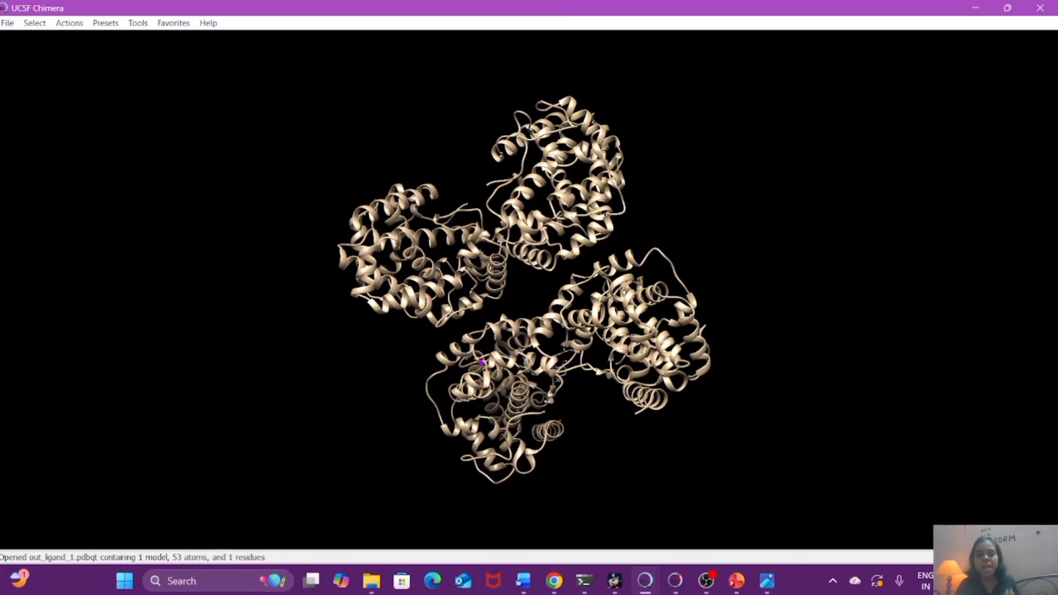
mouse_move(483, 362)
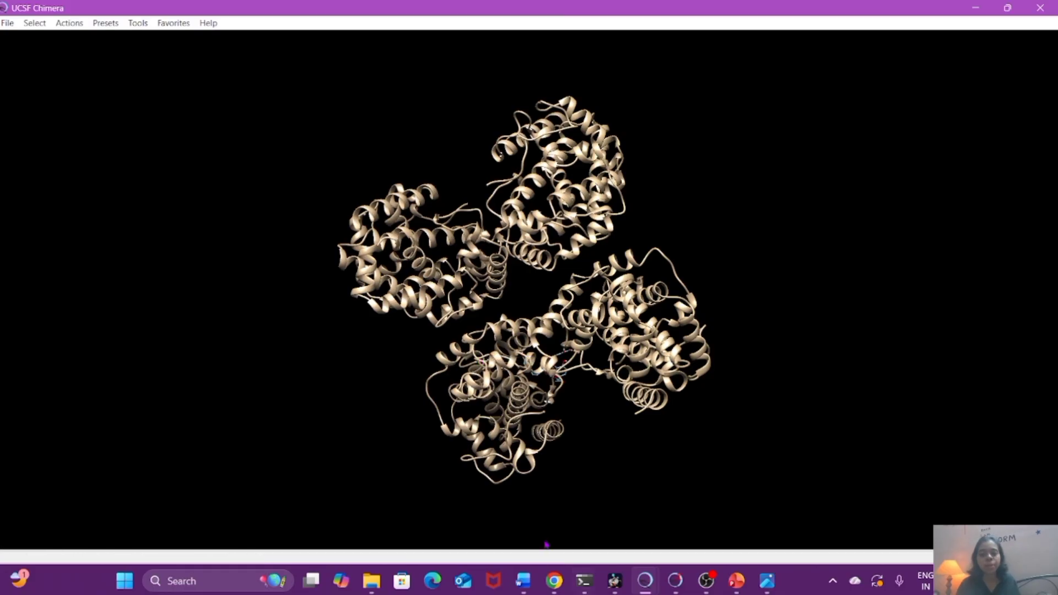
mouse_move(371, 581)
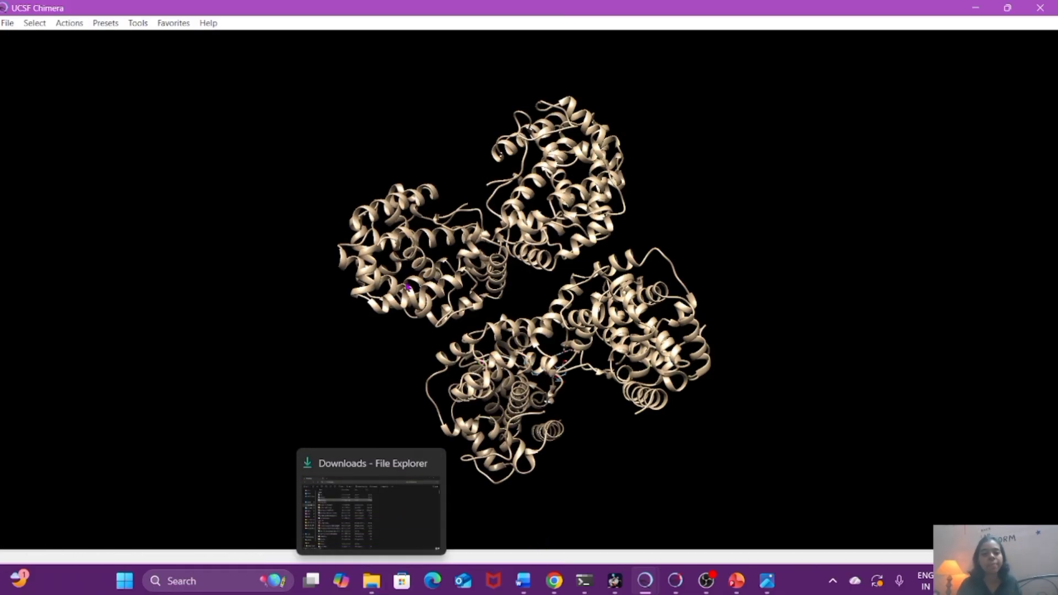
drag(416, 182, 416, 348)
scroll(431, 234, down, 5)
scroll(474, 292, down, 2)
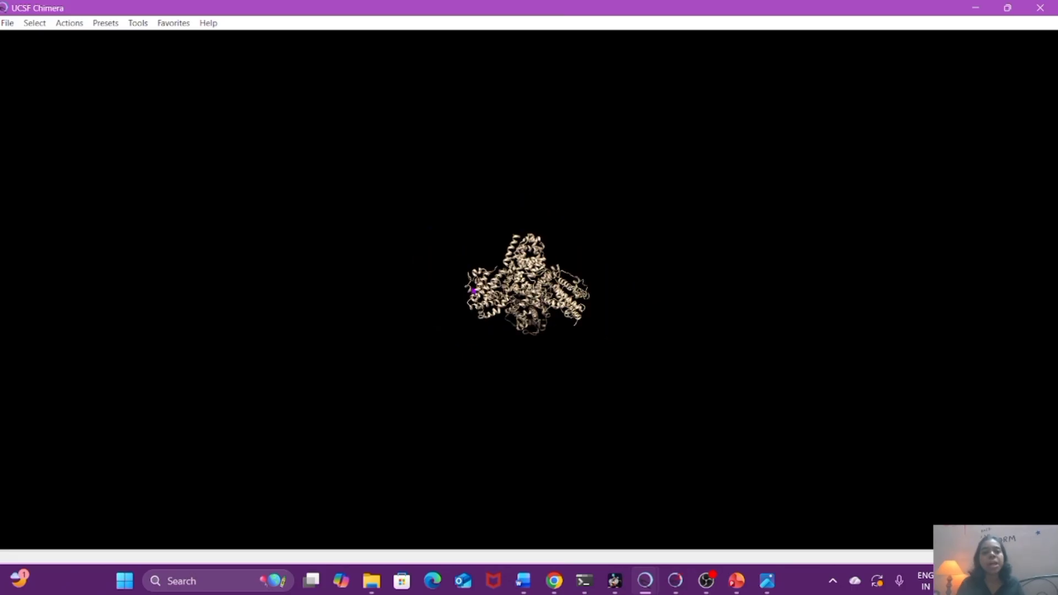
scroll(472, 295, up, 10)
scroll(439, 286, down, 5)
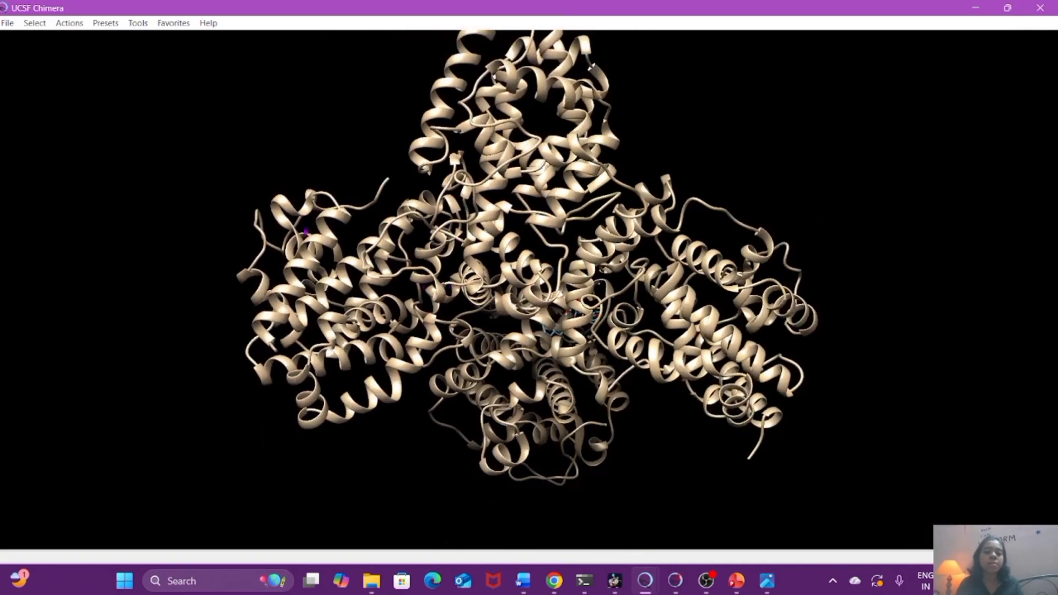
drag(473, 347, 476, 251)
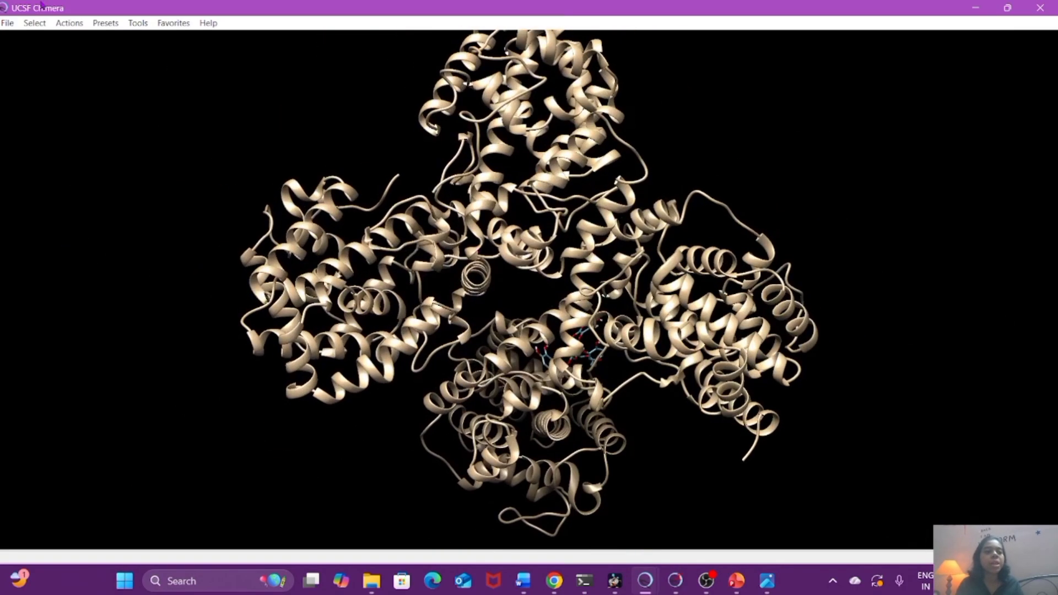
- Apply the Publication 1 (silhouette, rounded ribbon) preset to the receptor and ligand complex
click(106, 23)
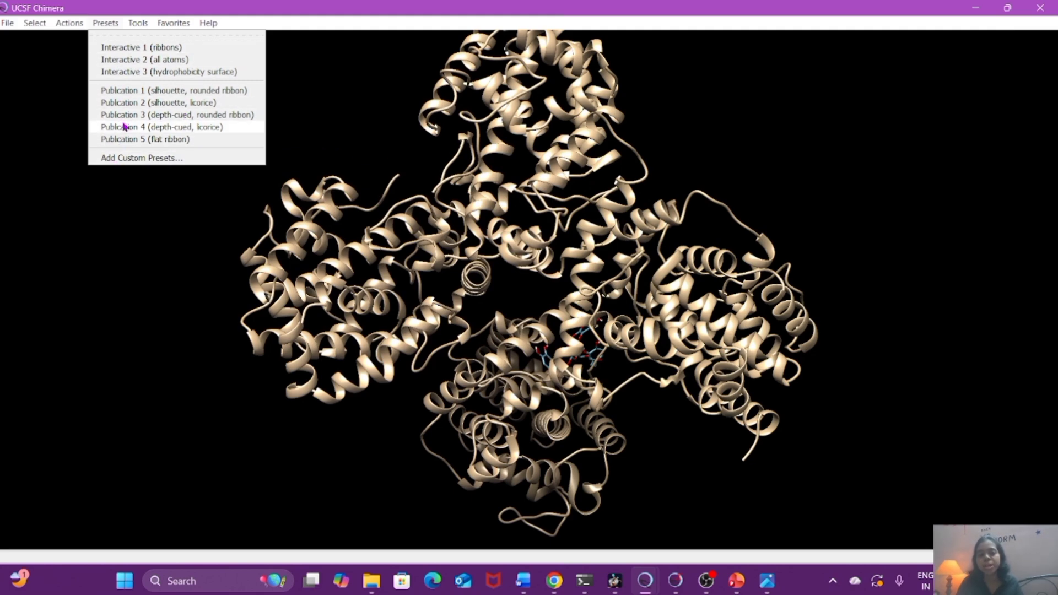
click(167, 92)
drag(313, 262, 470, 279)
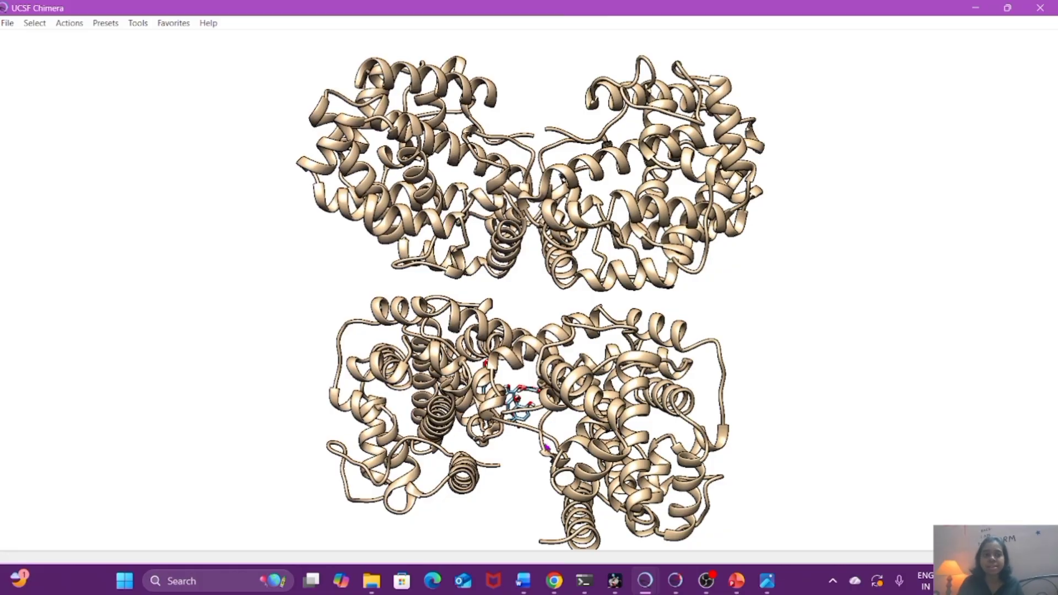
- Color the entire receptor and ligand complex red
drag(444, 257, 448, 229)
click(76, 24)
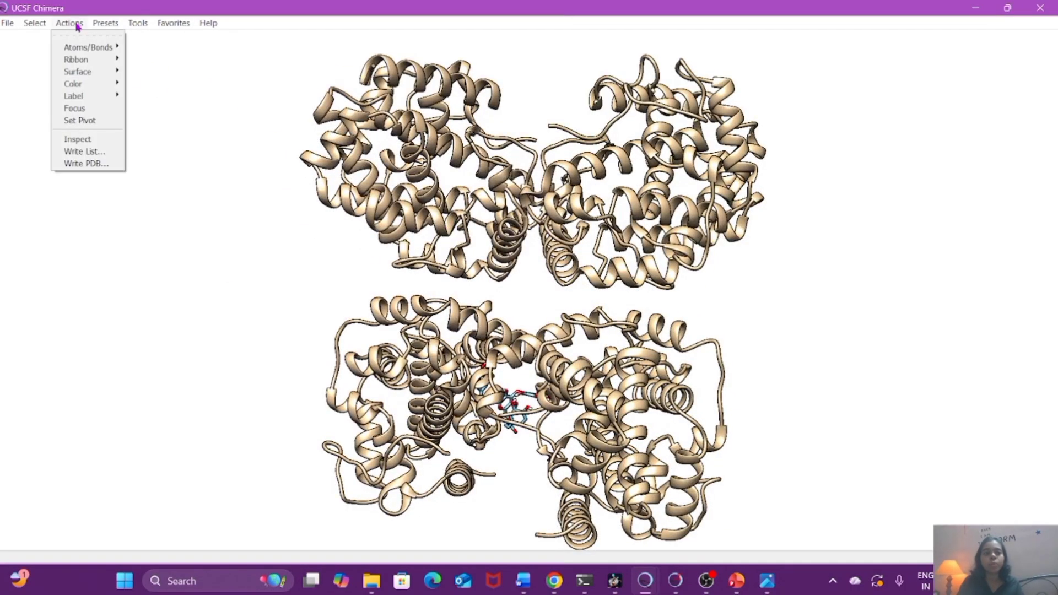
mouse_move(77, 88)
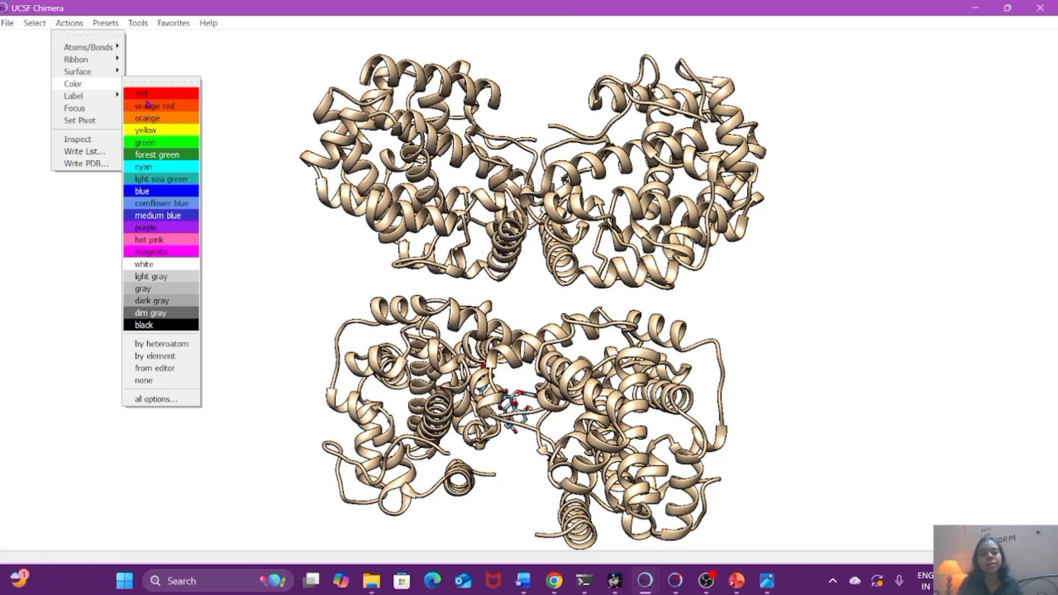
mouse_move(96, 50)
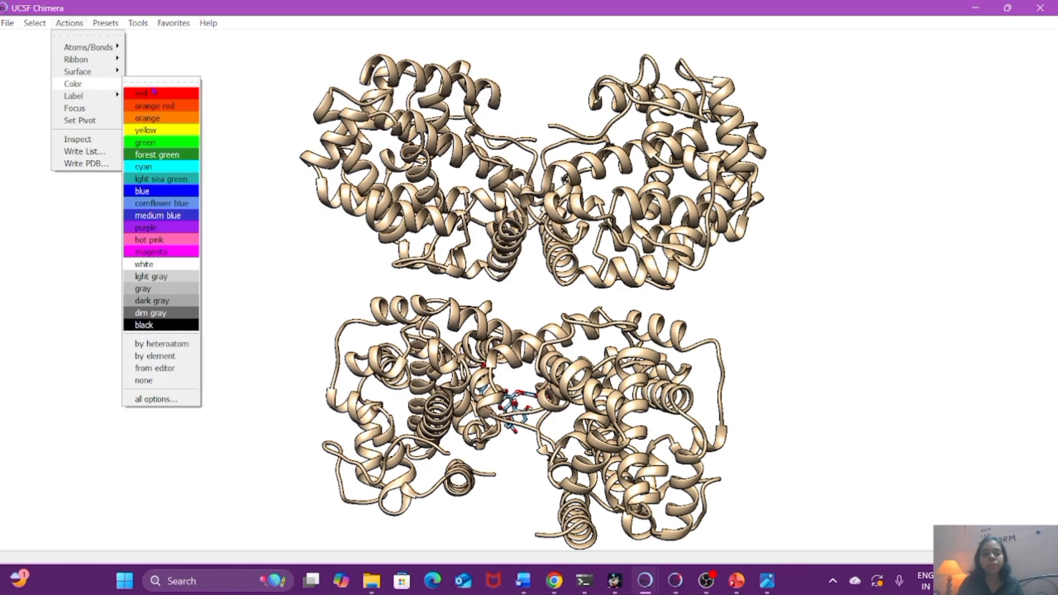
click(156, 95)
drag(468, 215, 482, 287)
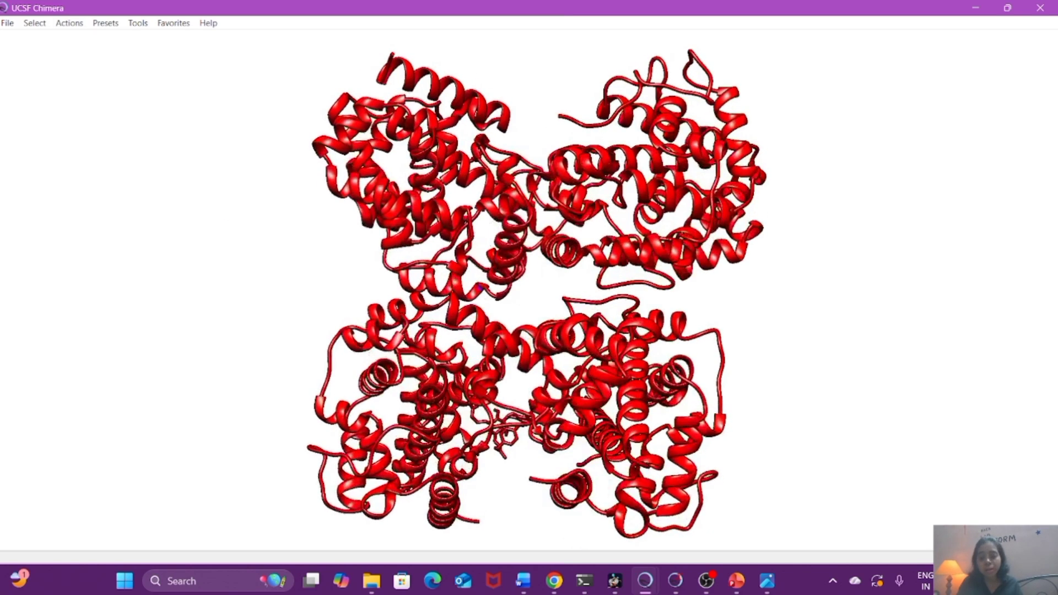
- Select a single chain of the receptor, the upper-left of its four chains
click(35, 22)
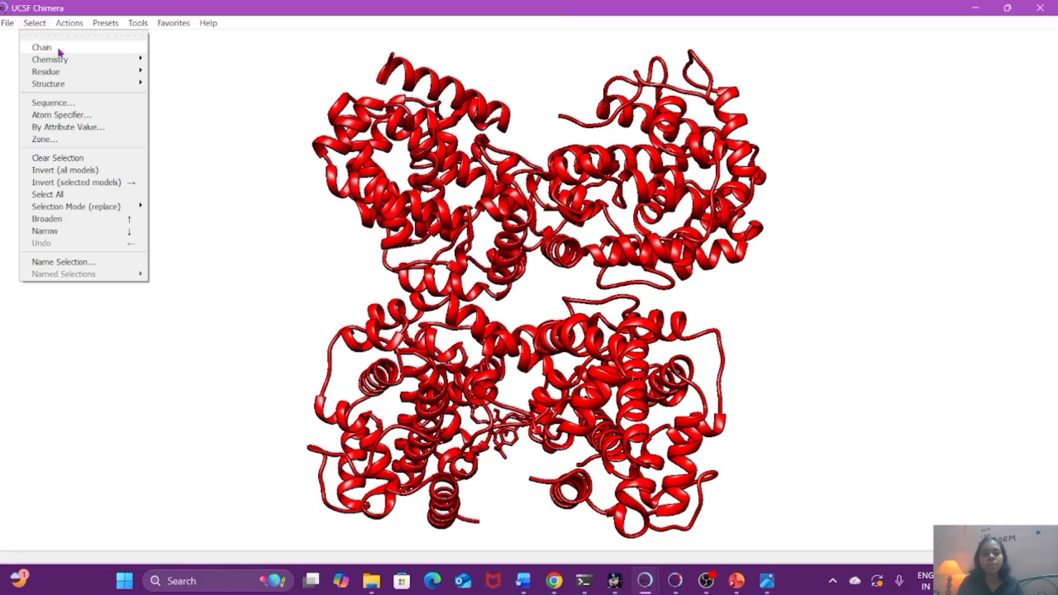
mouse_move(60, 52)
click(161, 55)
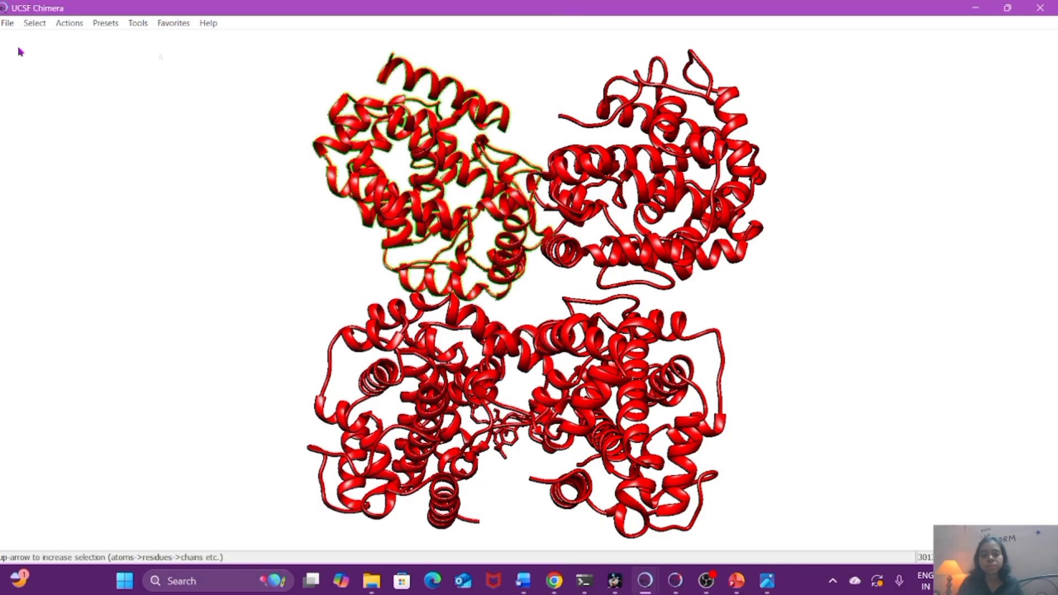
click(70, 22)
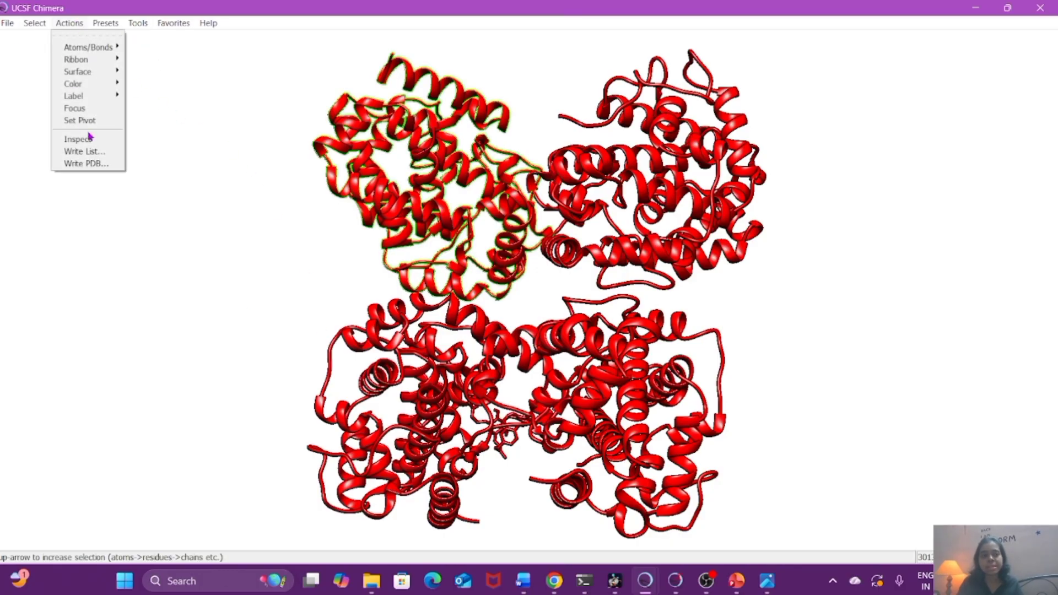
mouse_move(87, 58)
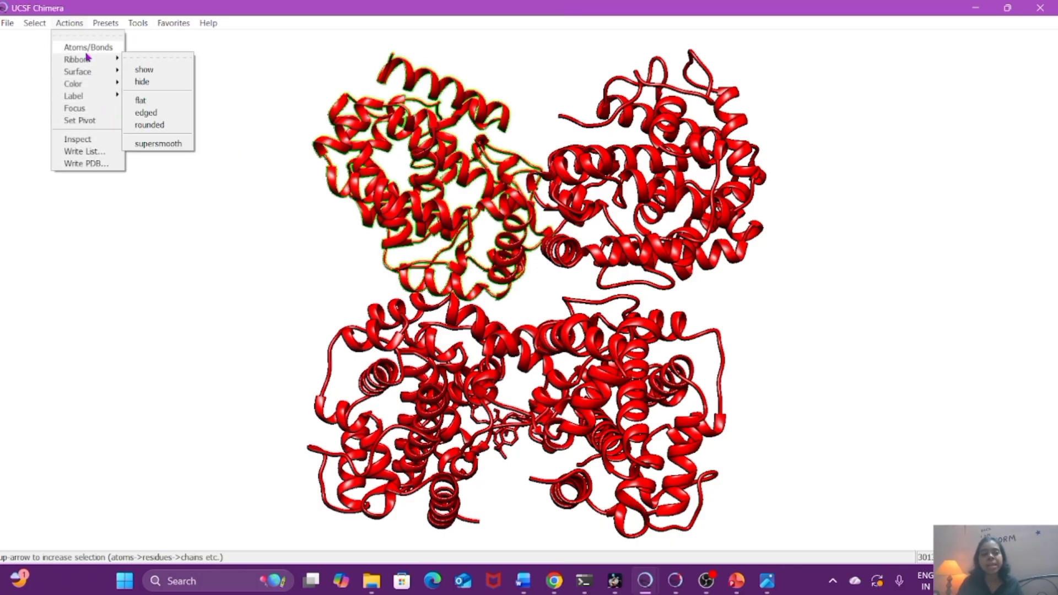
click(67, 22)
click(69, 22)
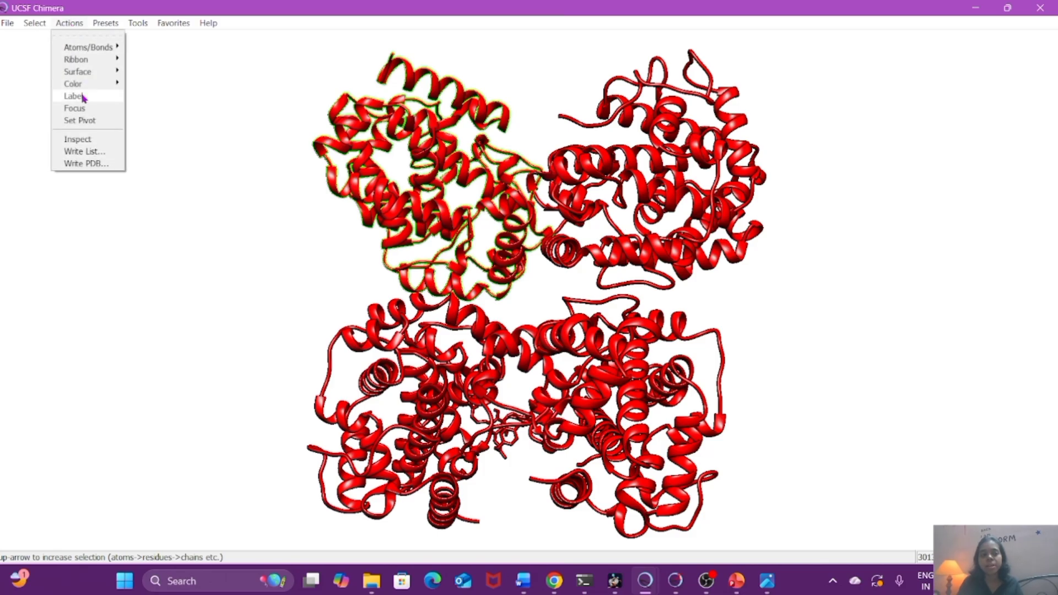
mouse_move(81, 96)
click(448, 198)
drag(448, 198, 505, 396)
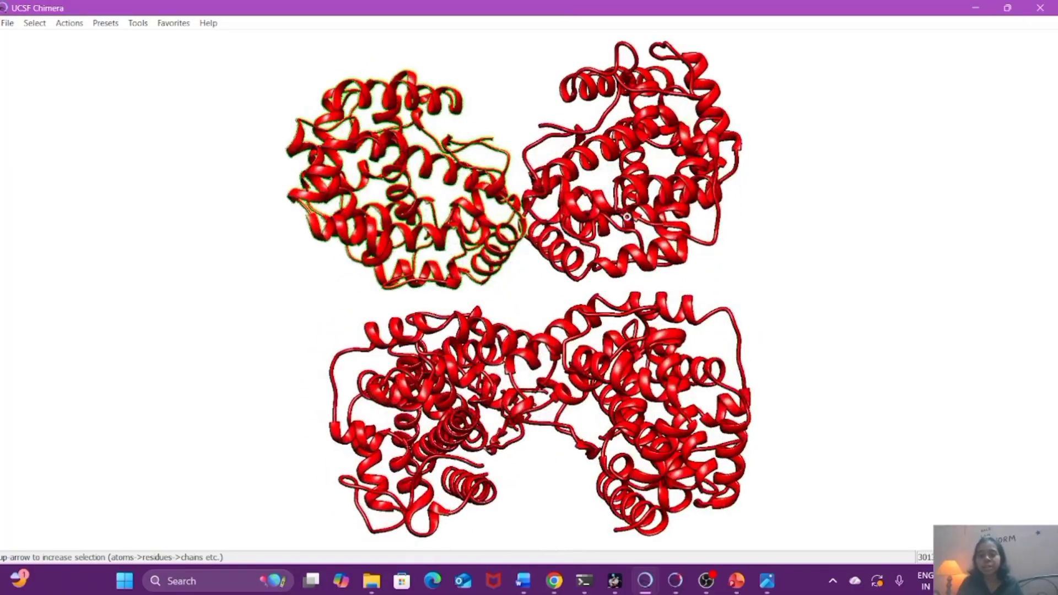
drag(627, 217, 640, 257)
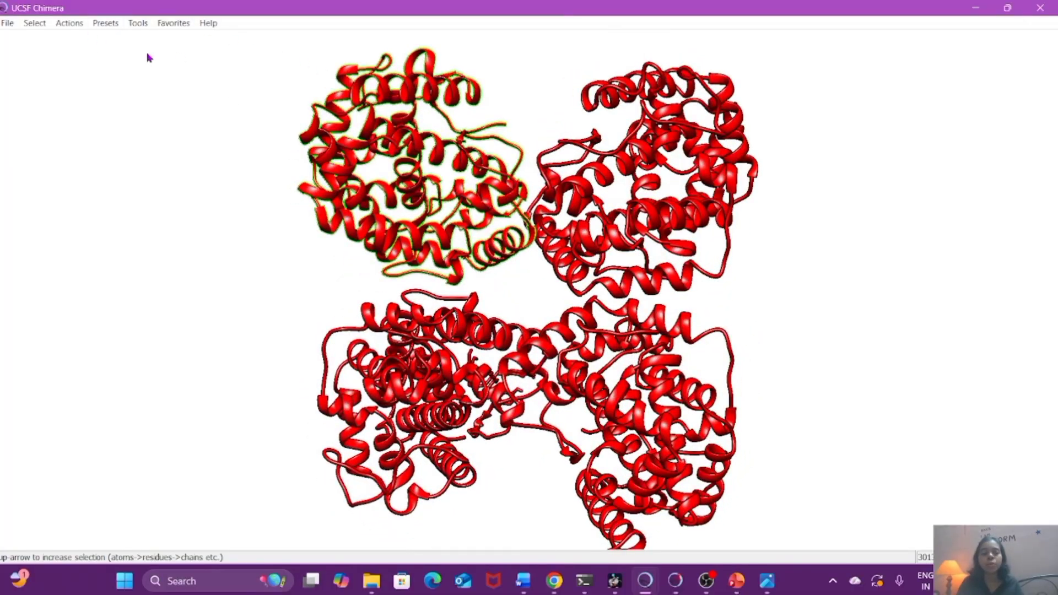
- Color the upper-left receptor chain yellow, keeping the selection limited to that chain
click(34, 23)
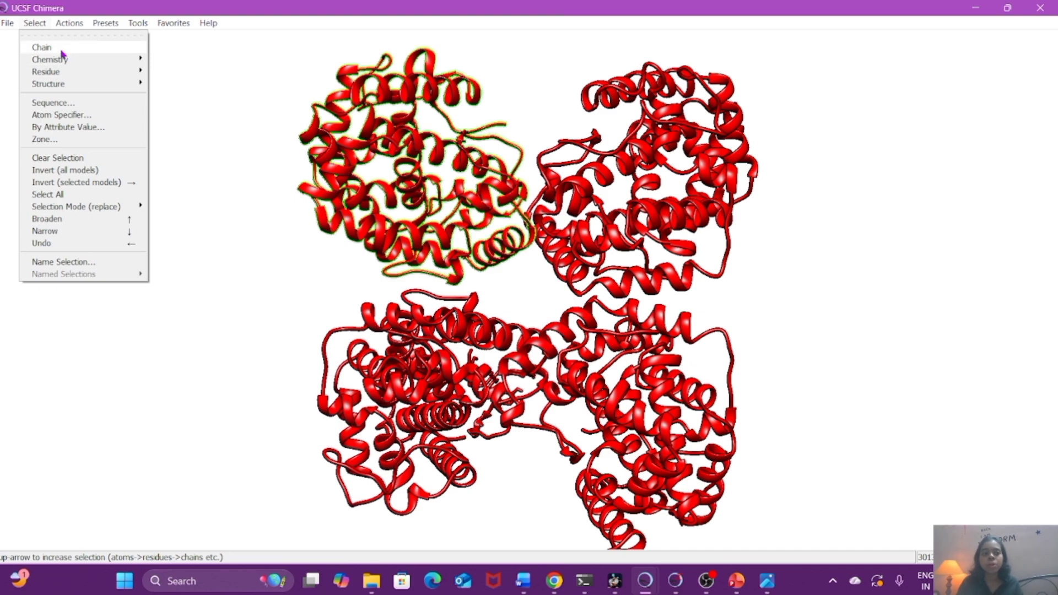
mouse_move(62, 47)
click(161, 59)
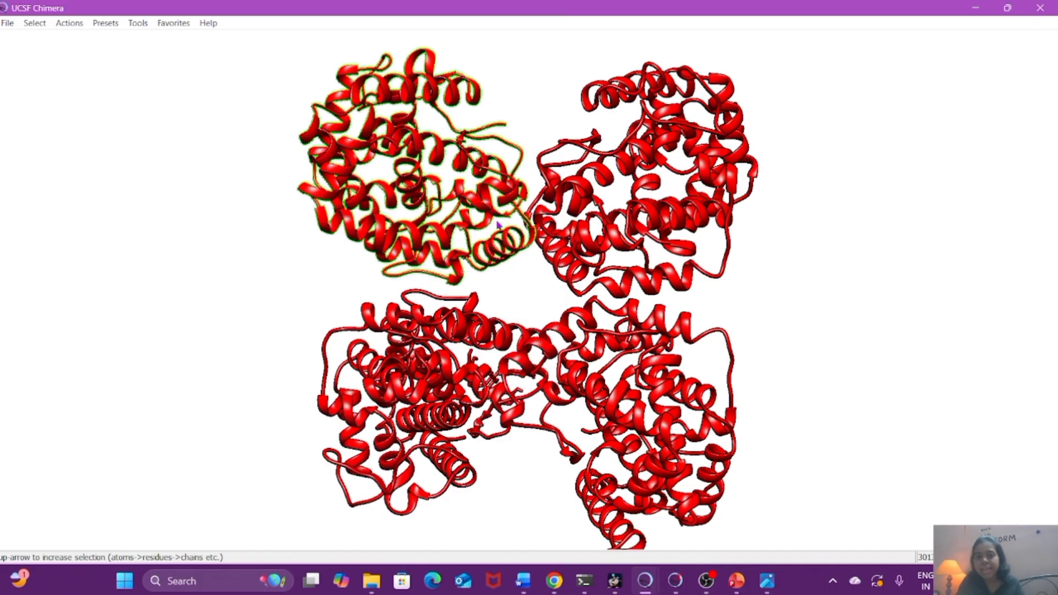
click(76, 25)
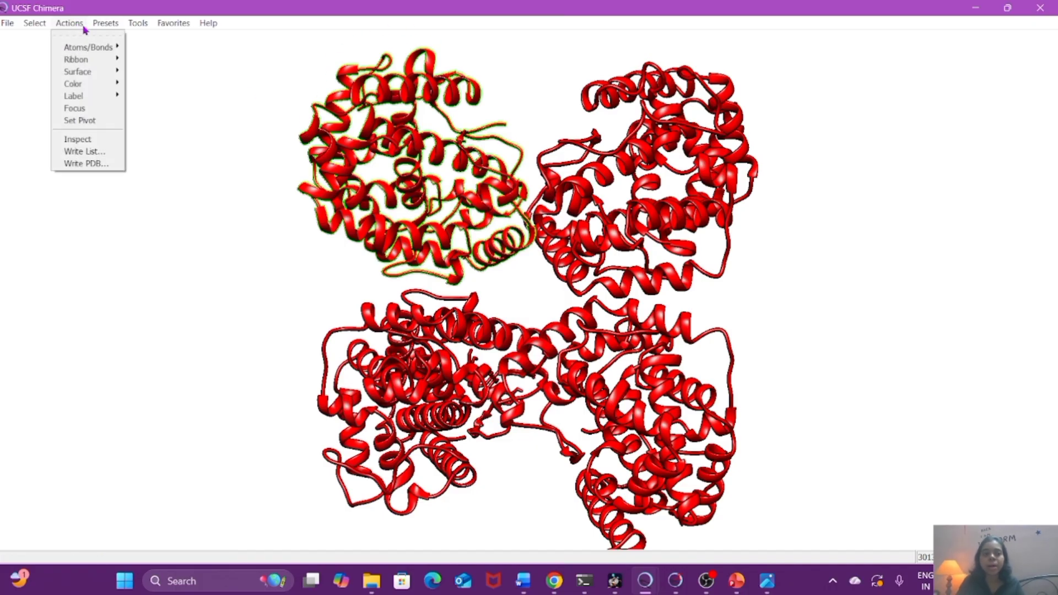
mouse_move(83, 84)
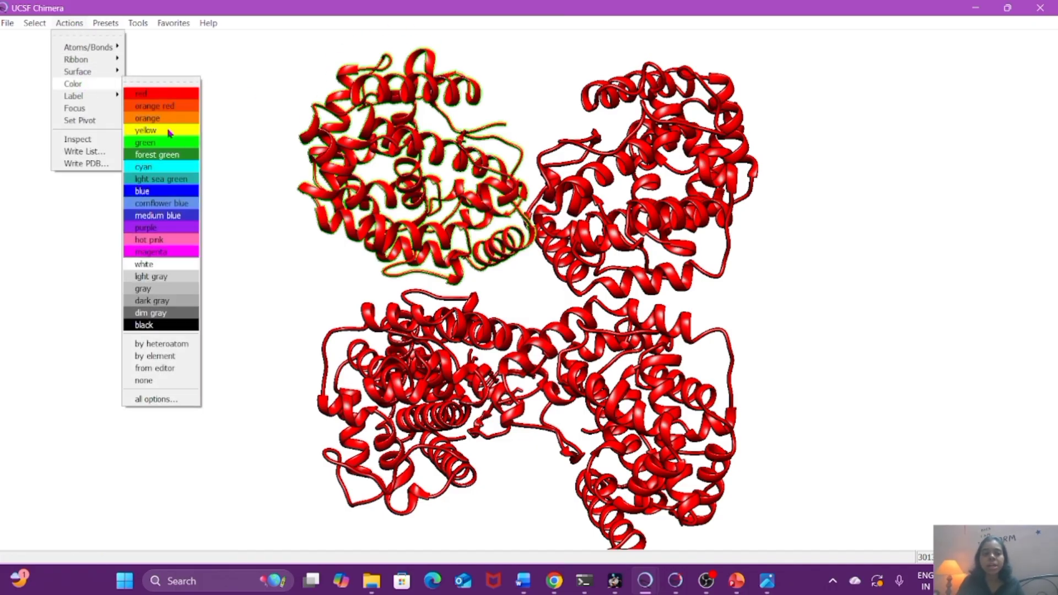
click(168, 132)
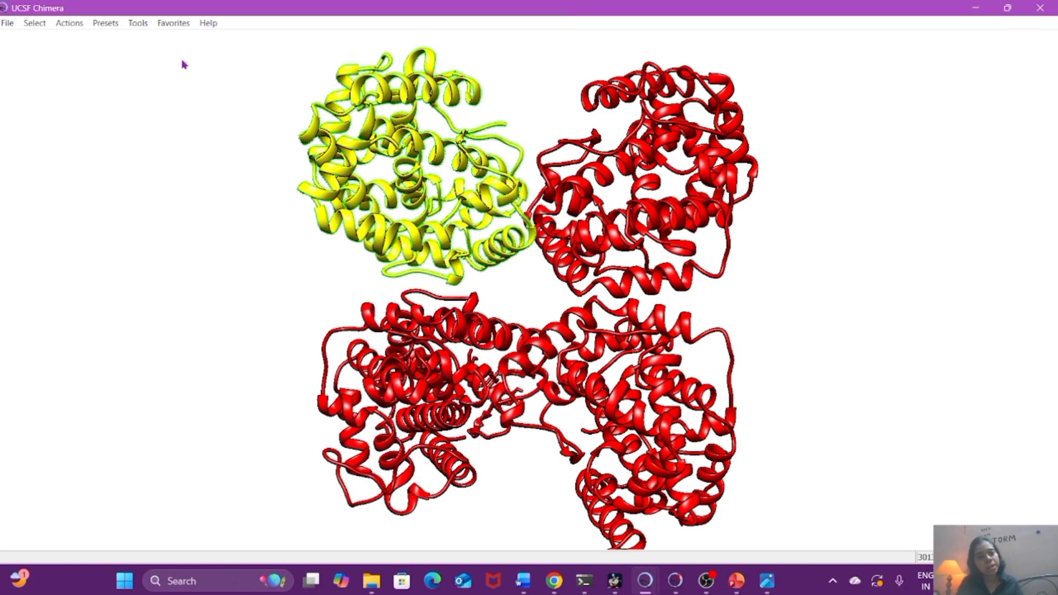
- Select the docked ligand by its residue name UNL and color it black
click(35, 24)
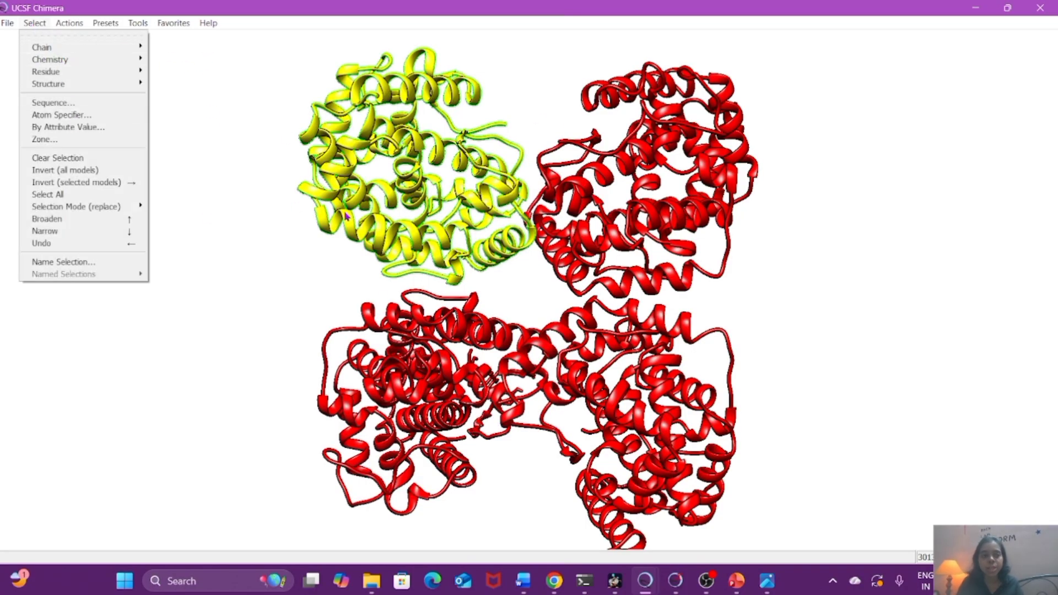
mouse_move(100, 75)
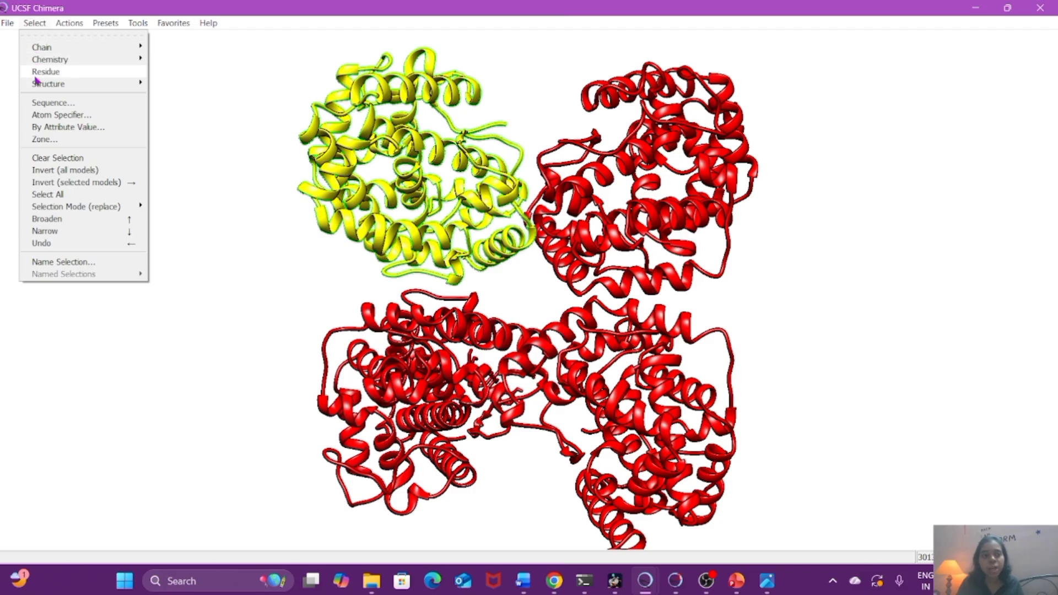
mouse_move(36, 75)
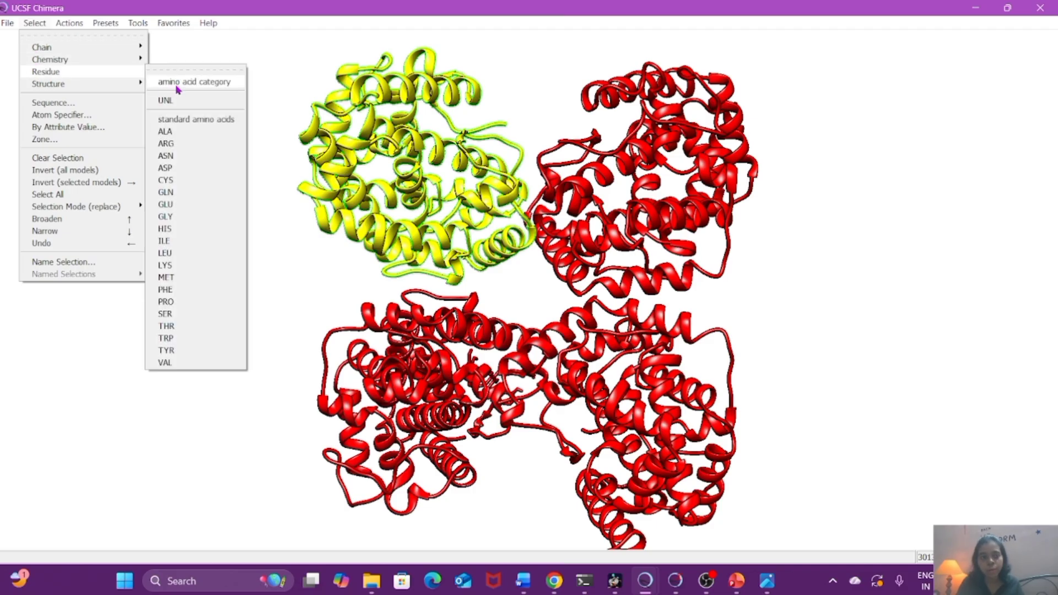
click(165, 101)
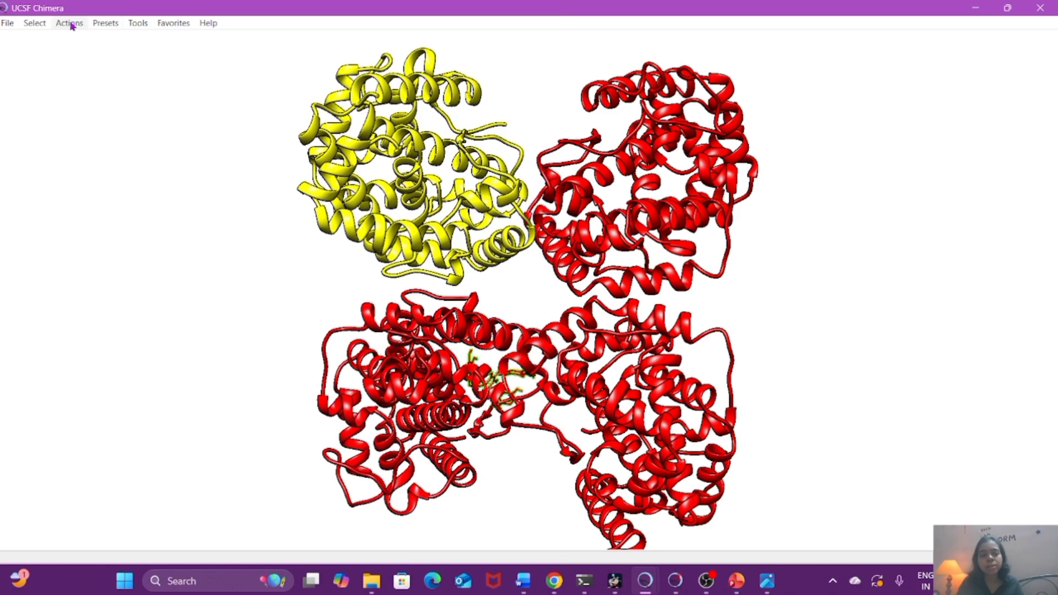
click(34, 23)
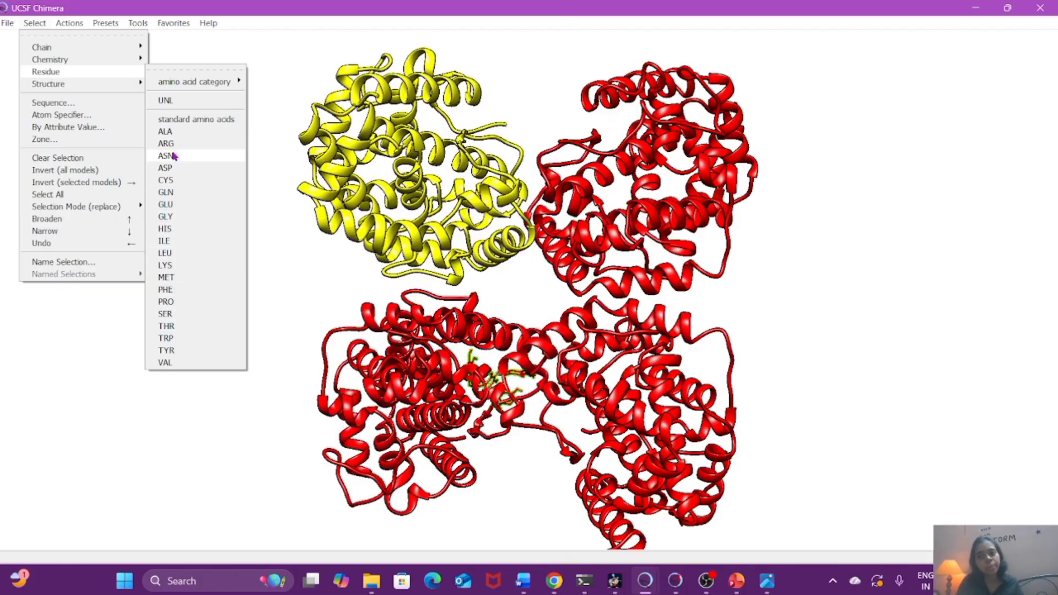
click(181, 103)
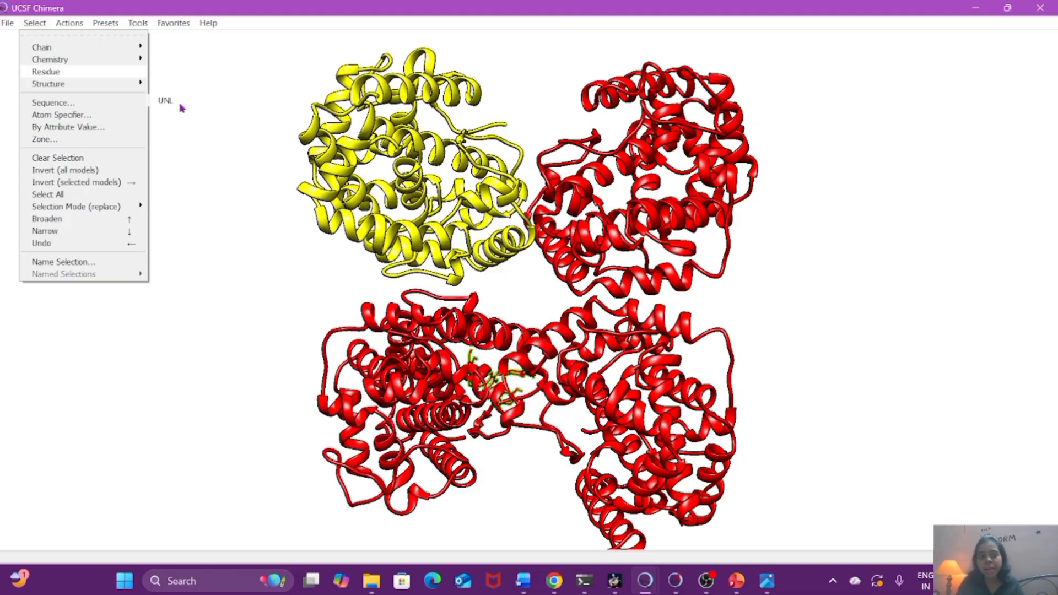
drag(324, 293, 215, 197)
click(69, 23)
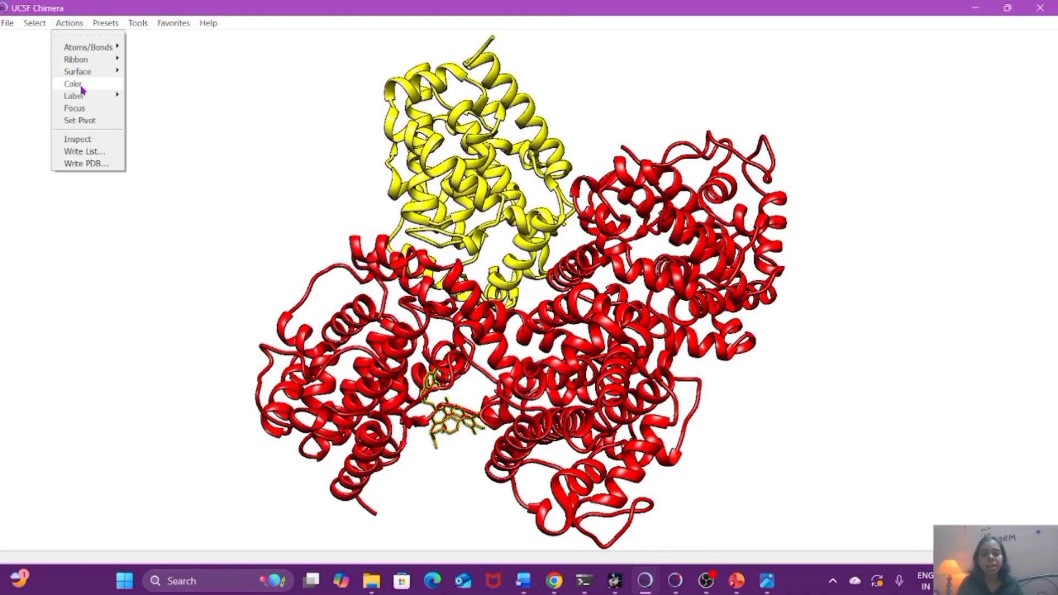
click(156, 329)
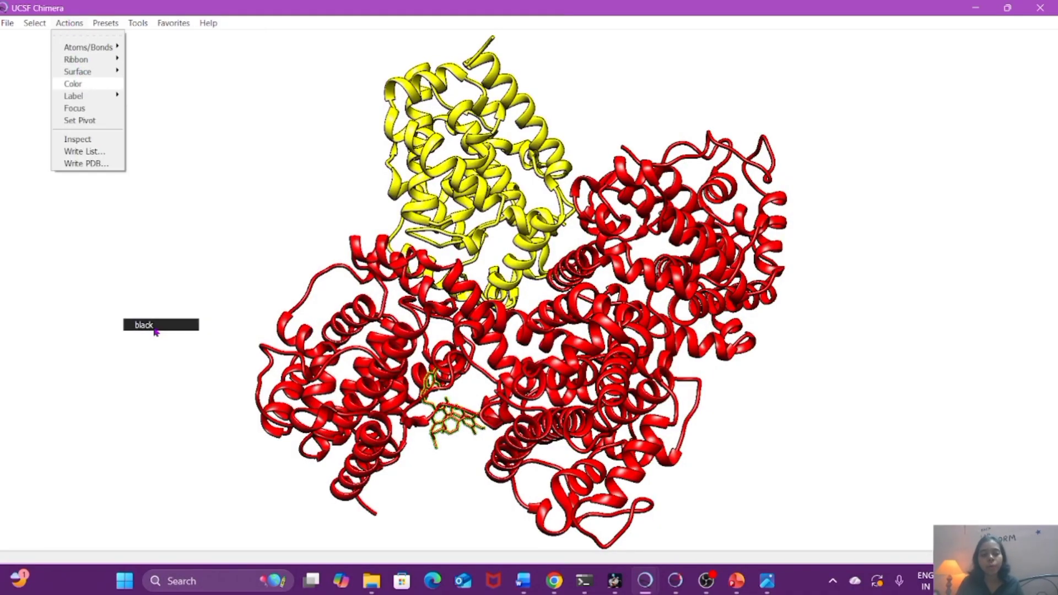
- Examine the recolored complex from several angles and distances to see how the ligand sits relative to the chains
drag(347, 372, 468, 82)
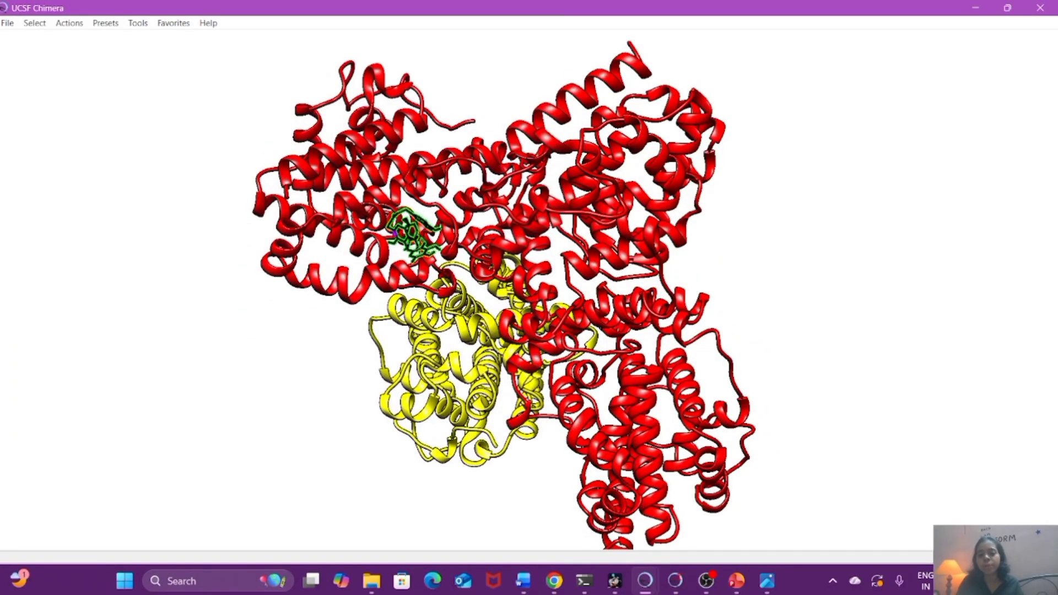
drag(295, 223, 744, 256)
scroll(600, 256, down, 4)
scroll(586, 255, up, 7)
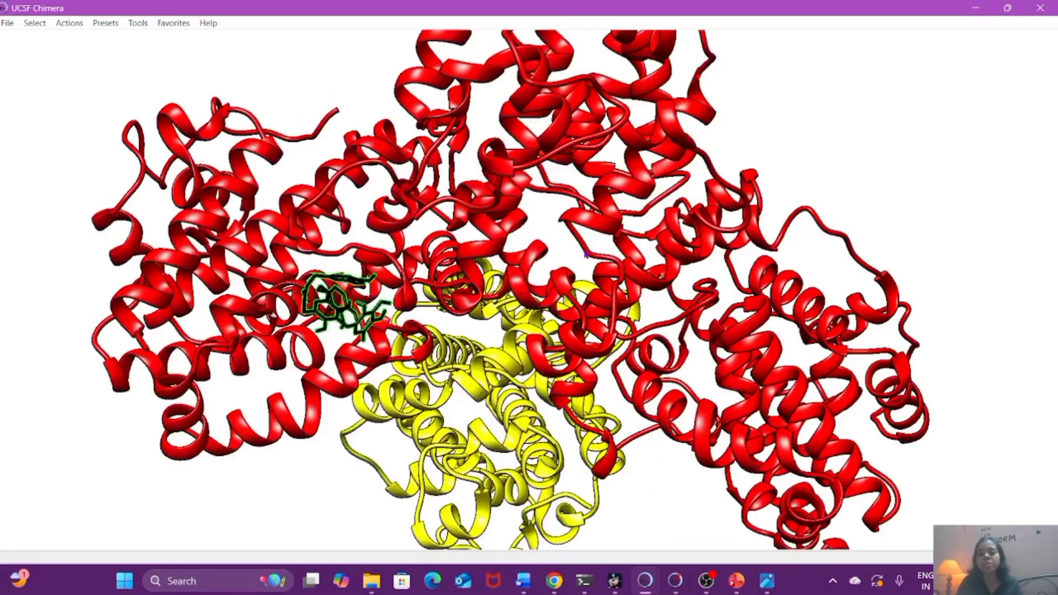
scroll(586, 255, down, 4)
scroll(568, 245, up, 6)
scroll(540, 232, down, 5)
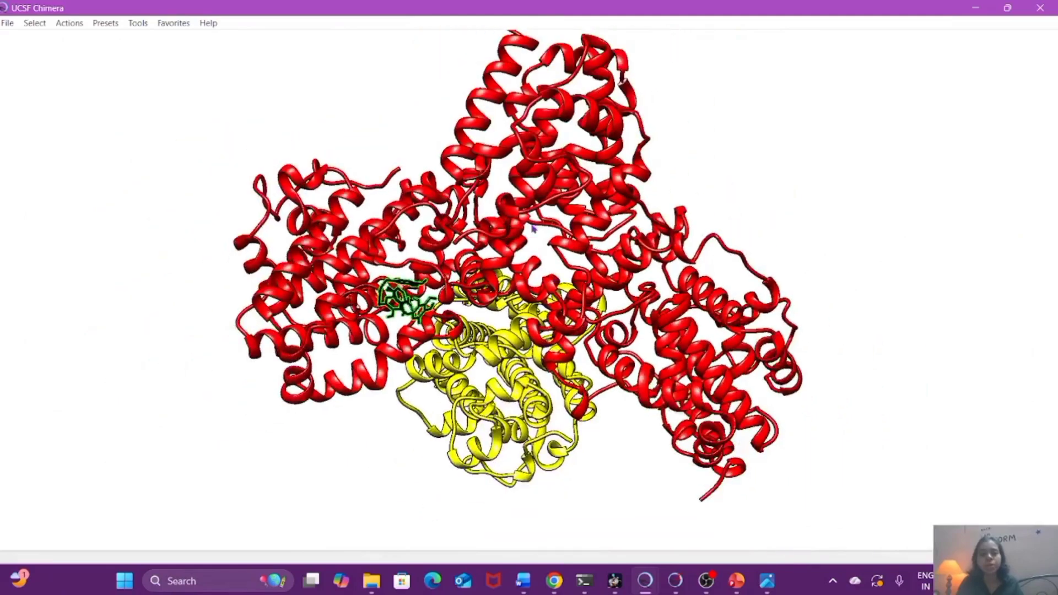
drag(533, 229, 601, 64)
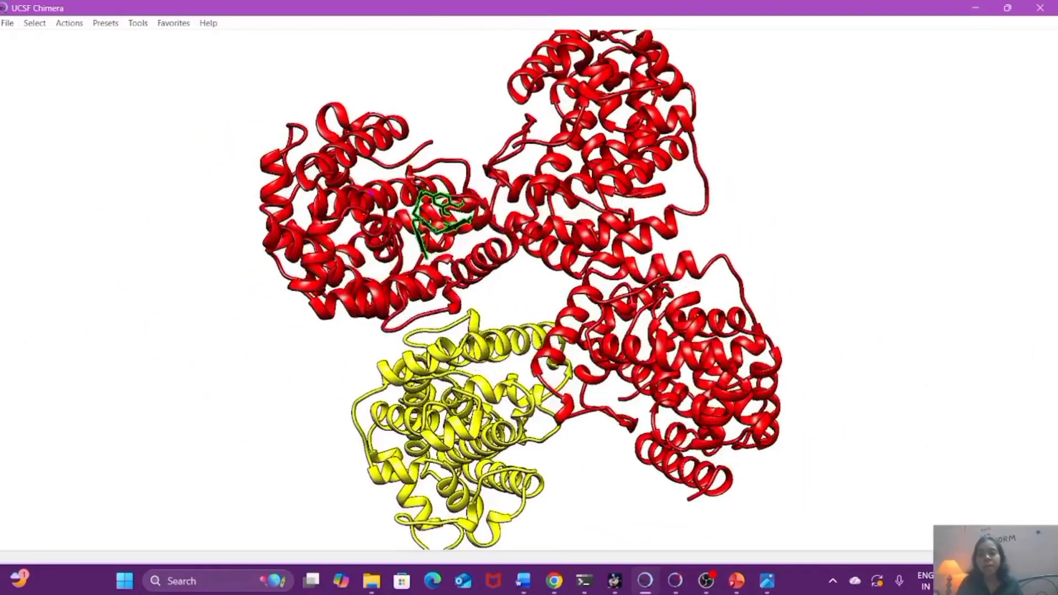
drag(357, 179, 542, 177)
drag(342, 133, 569, 47)
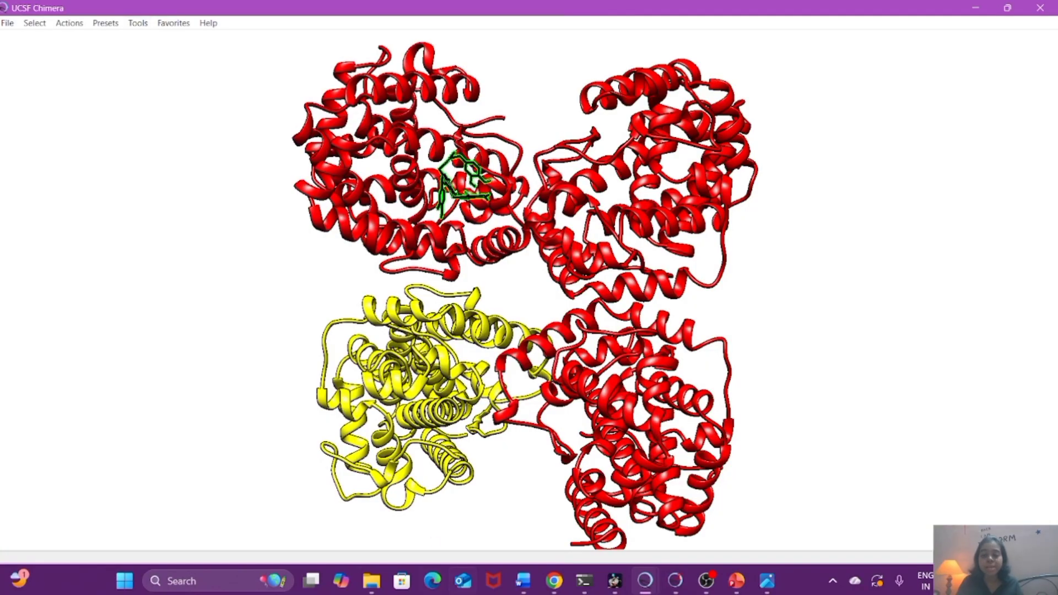
drag(473, 212, 382, 163)
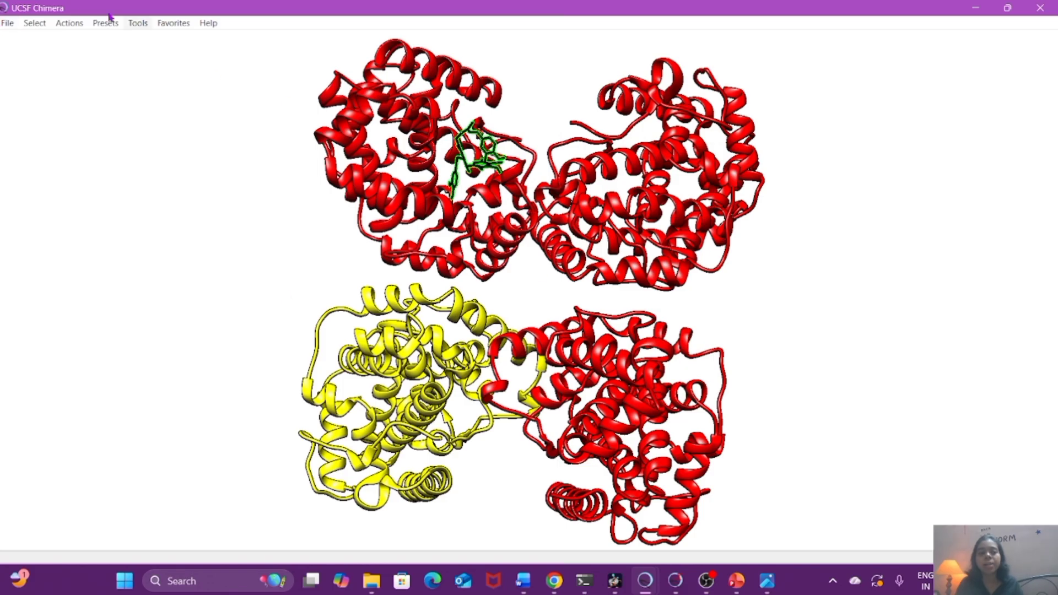
- Start saving the current view of the complex as an image and browse the available destination folders
click(3, 24)
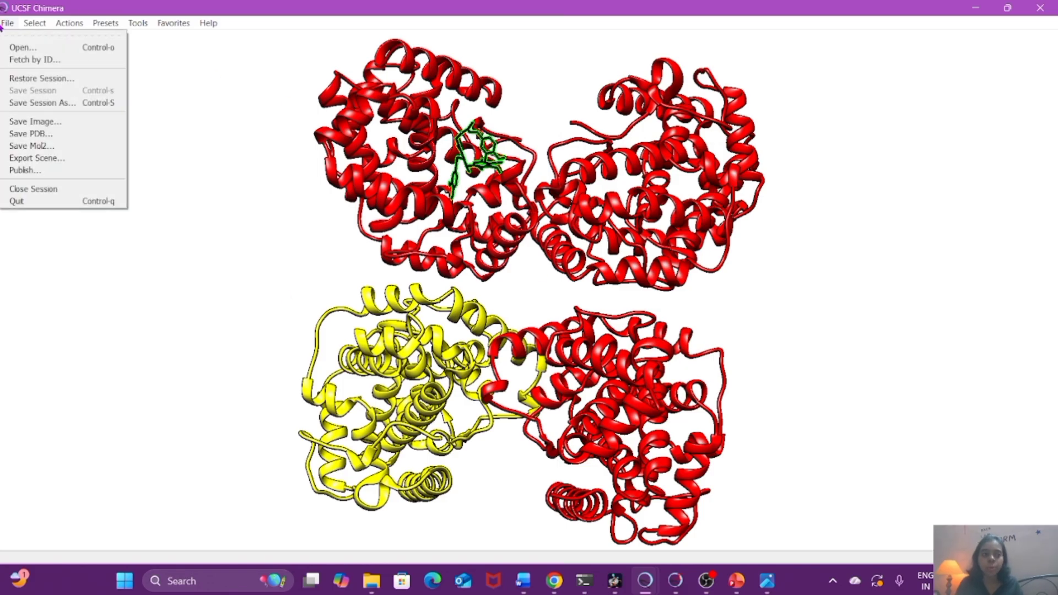
click(54, 124)
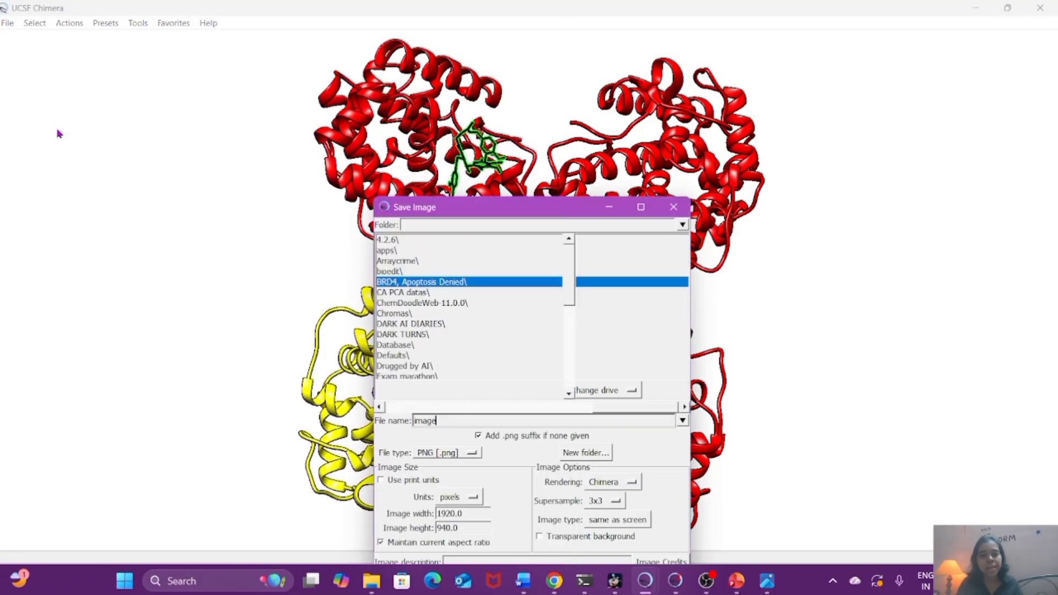
drag(464, 208, 411, 64)
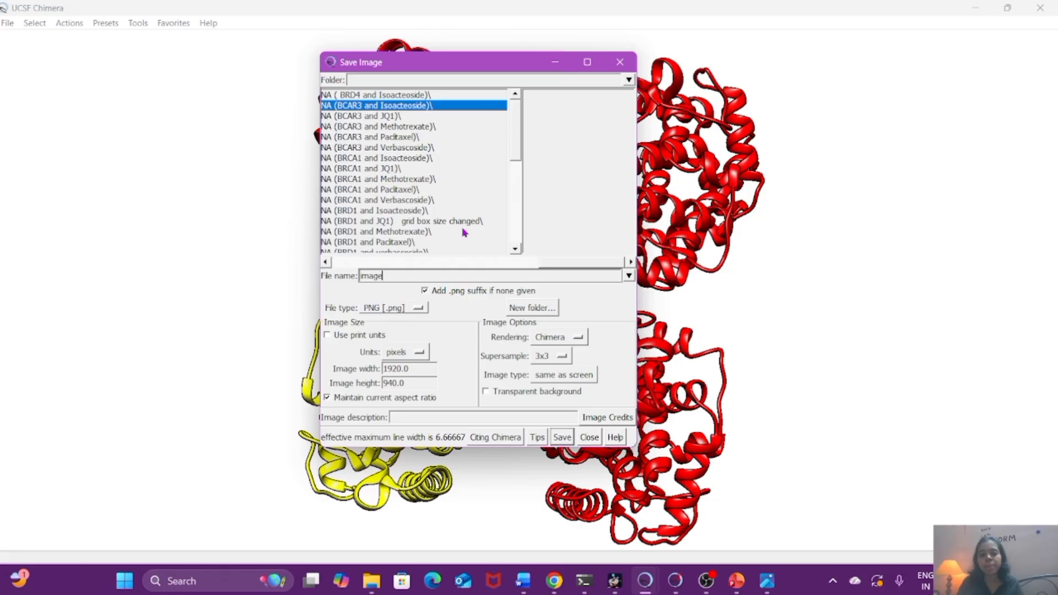
click(358, 83)
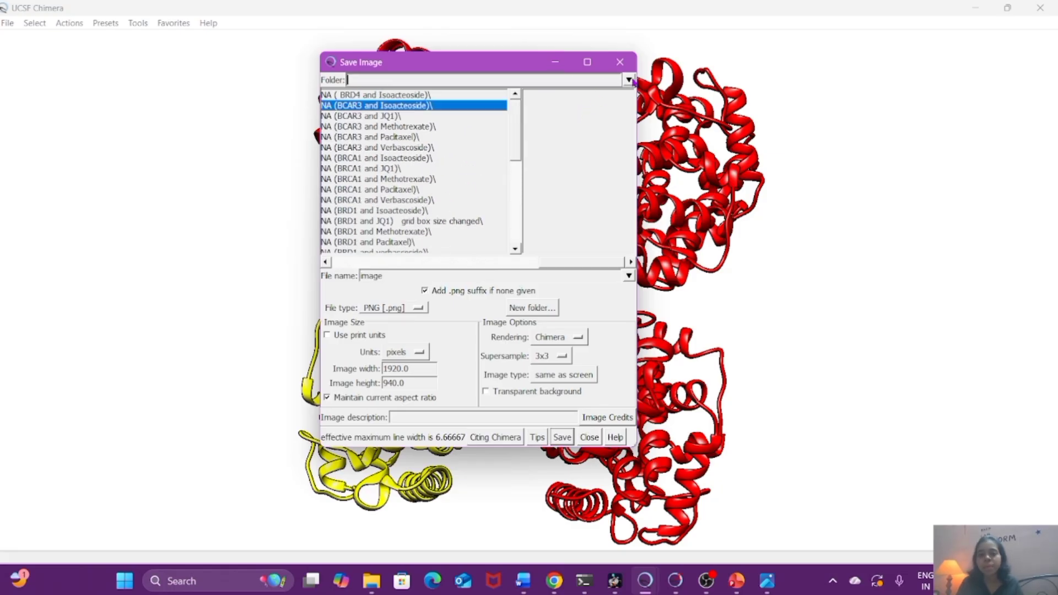
click(629, 79)
click(629, 80)
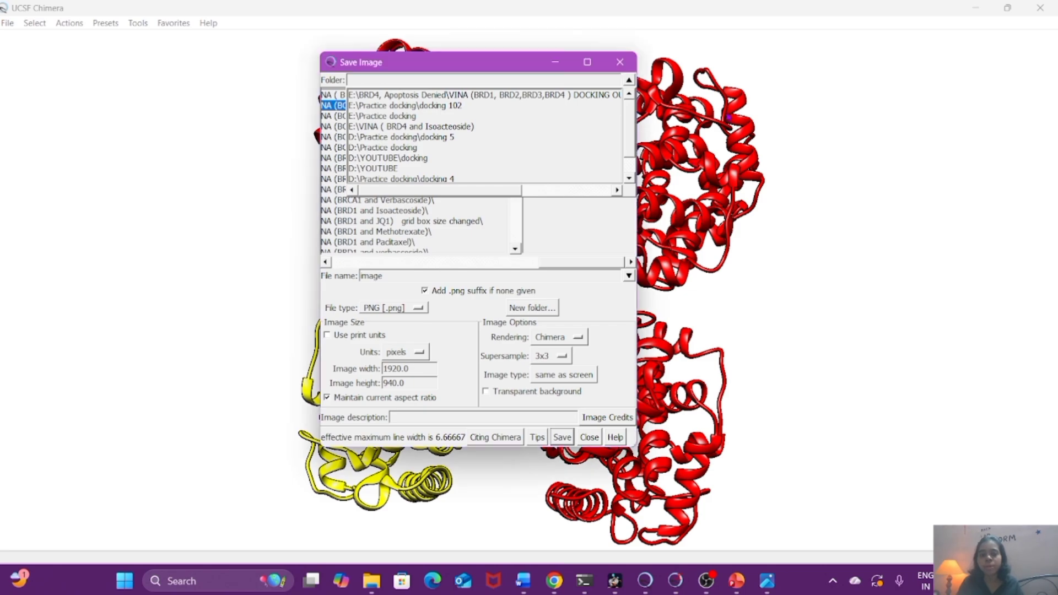
scroll(492, 174, down, 1)
scroll(492, 174, down, 2)
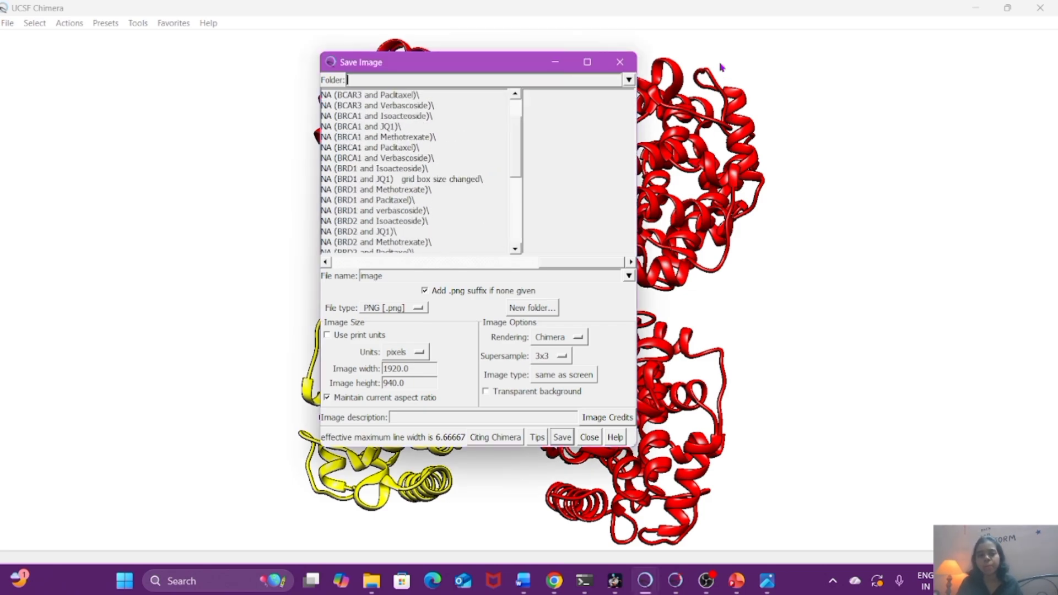
- Set the exported image's file type to TIFF, keeping the file name "image"
click(426, 274)
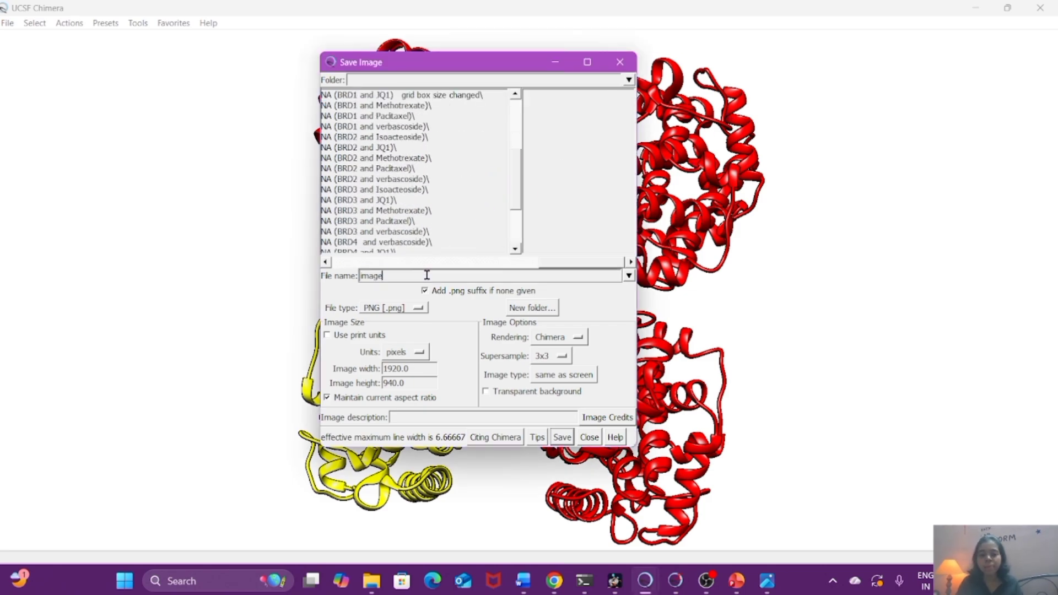
double_click(426, 275)
click(426, 274)
drag(516, 66, 522, 1)
click(1008, 8)
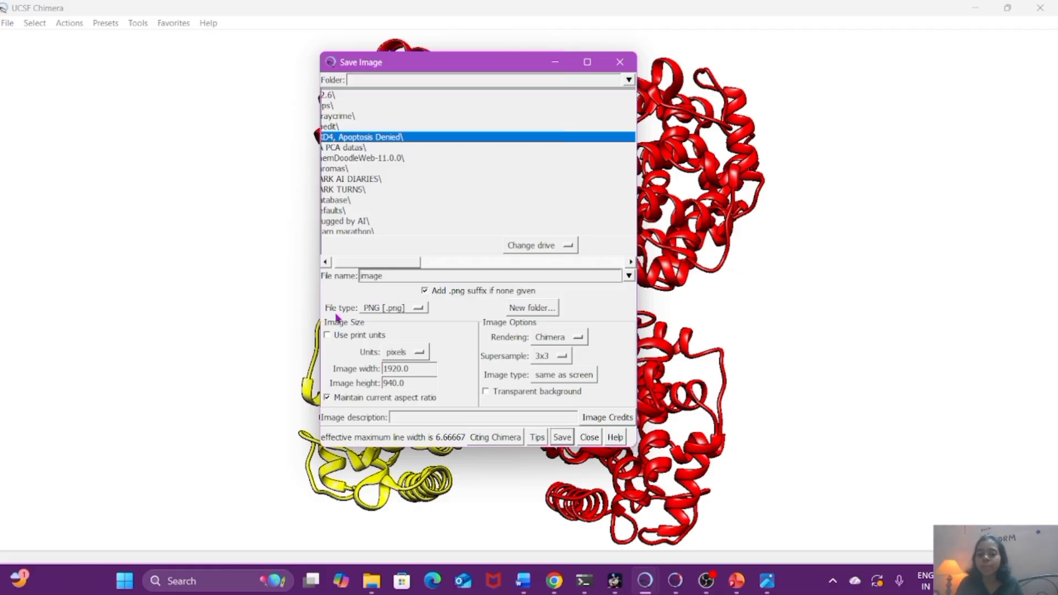
click(418, 309)
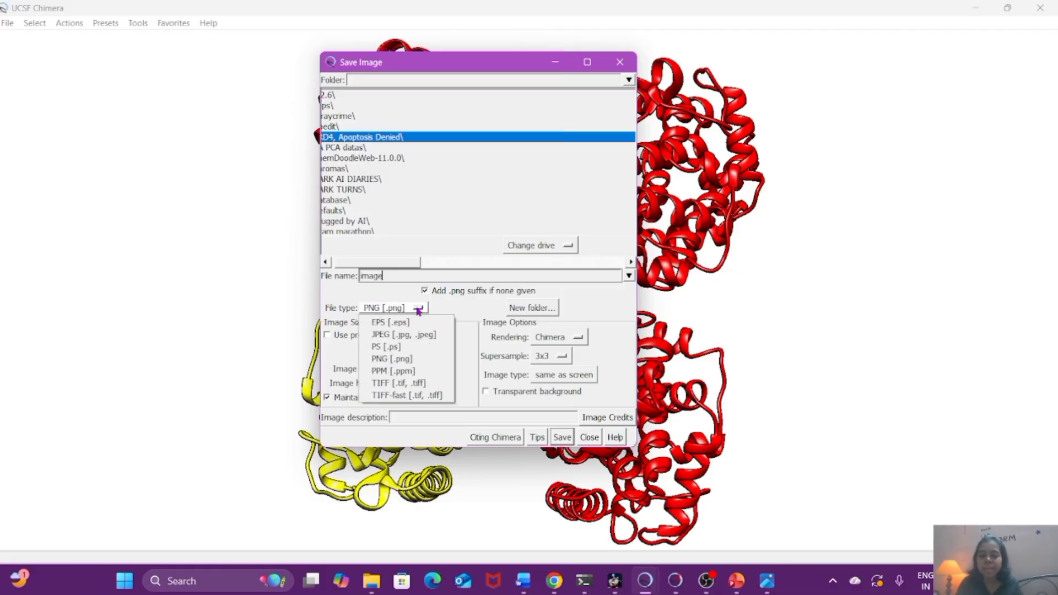
click(388, 383)
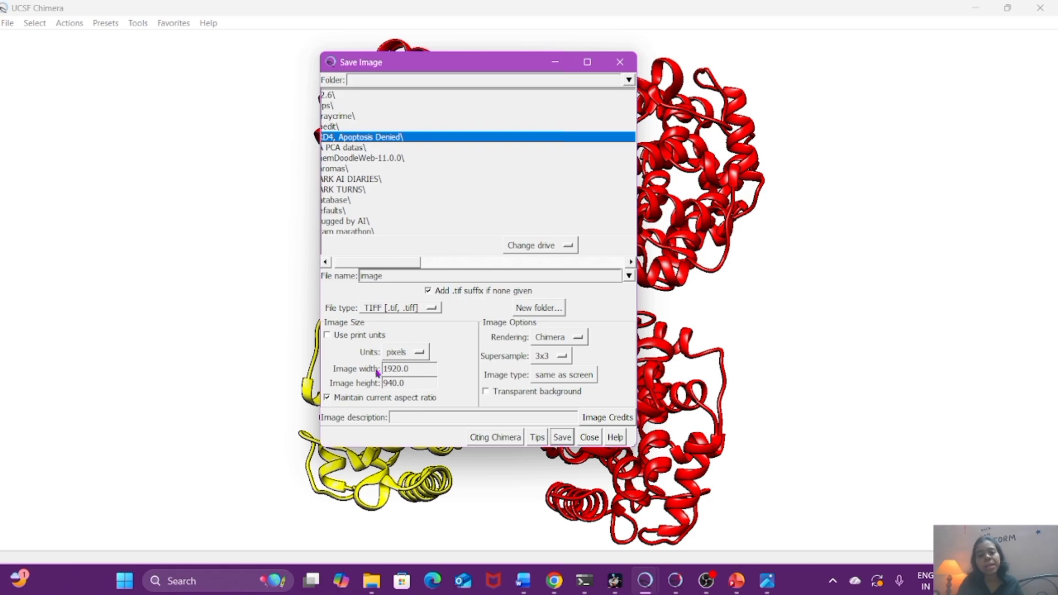
- Choose the Practice docking folder on drive E as the destination and save the TIFF image there
click(629, 80)
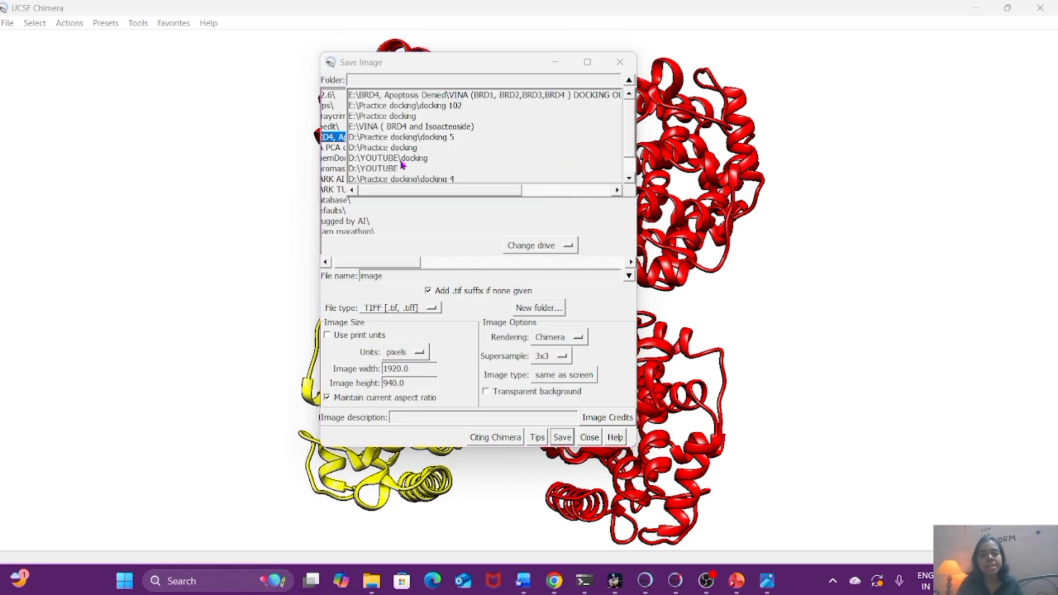
scroll(437, 178, down, 1)
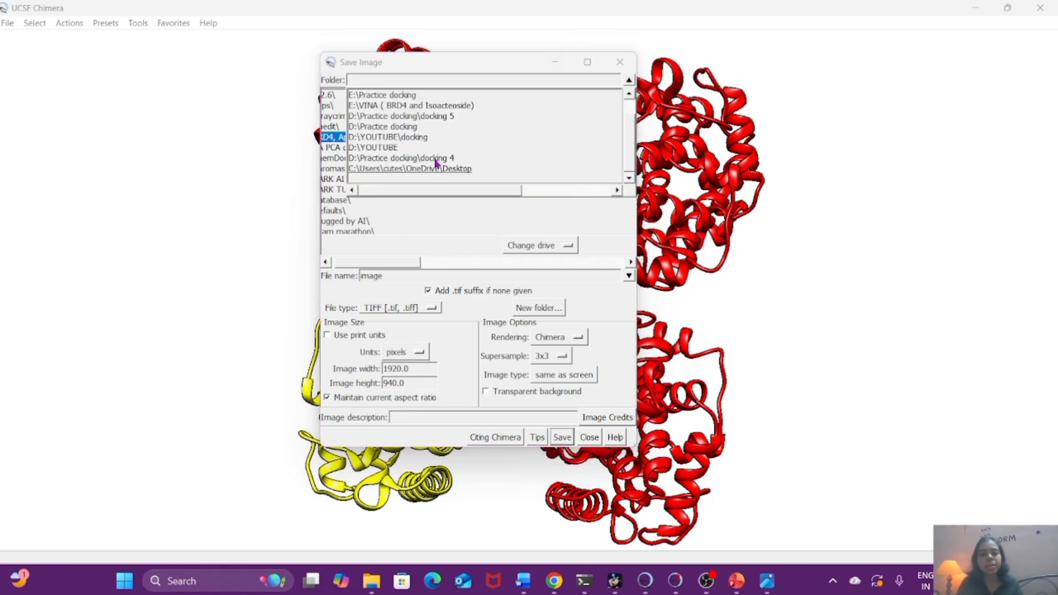
click(402, 150)
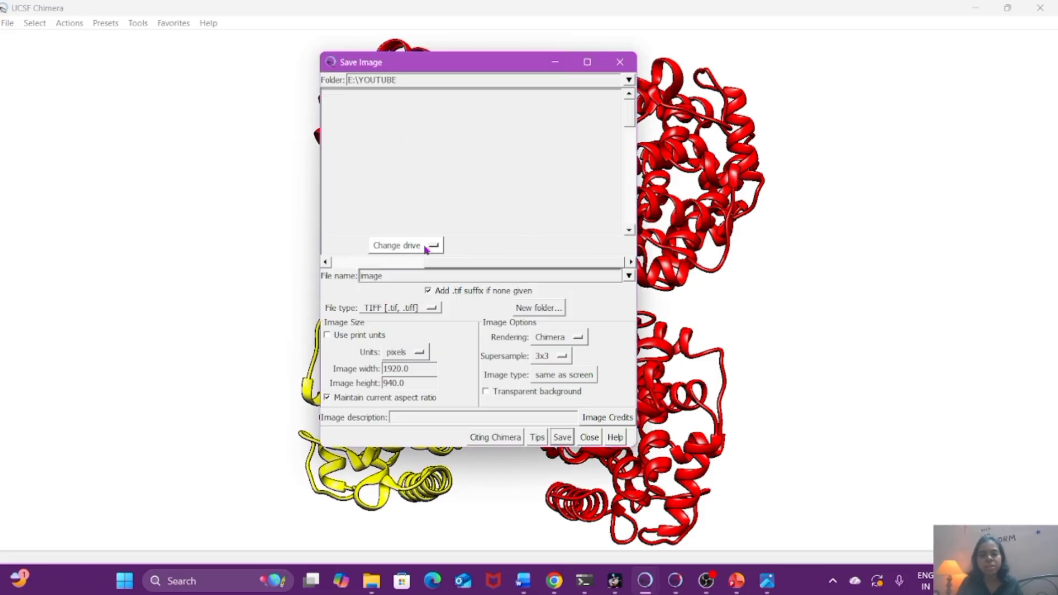
click(426, 247)
click(496, 160)
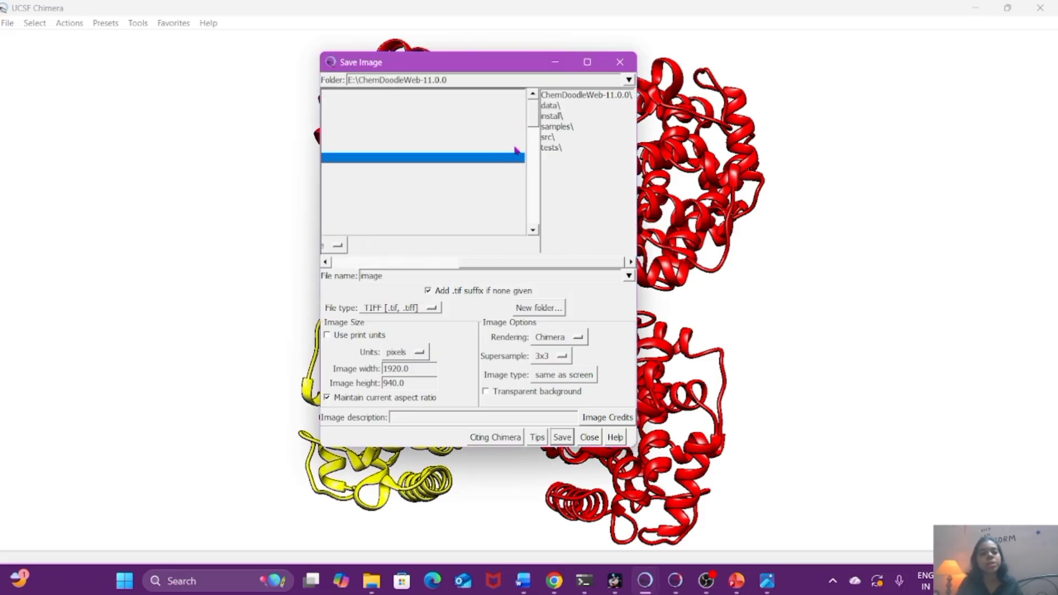
scroll(453, 160, down, 5)
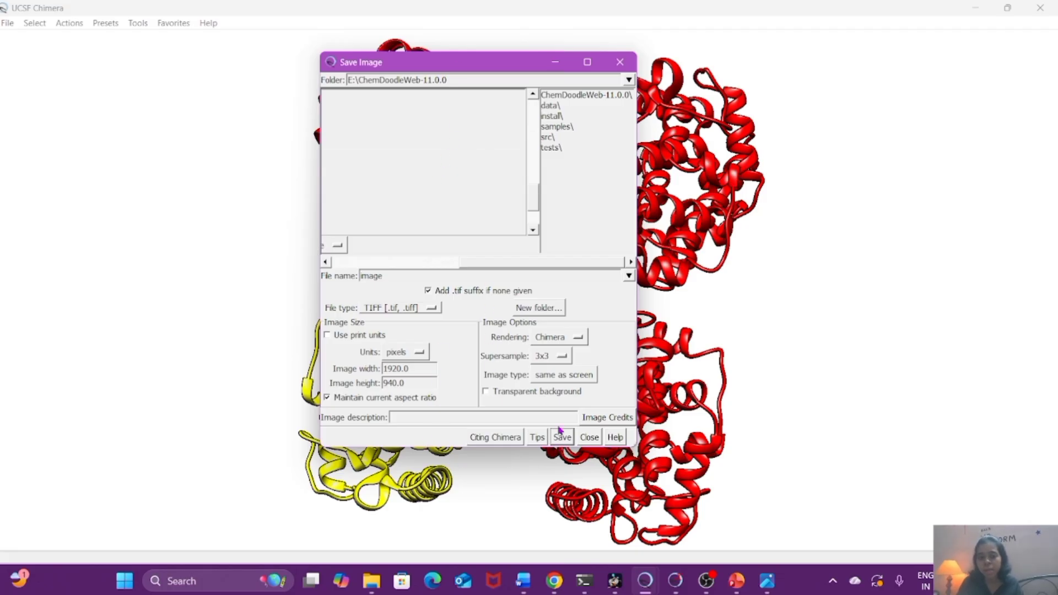
click(587, 63)
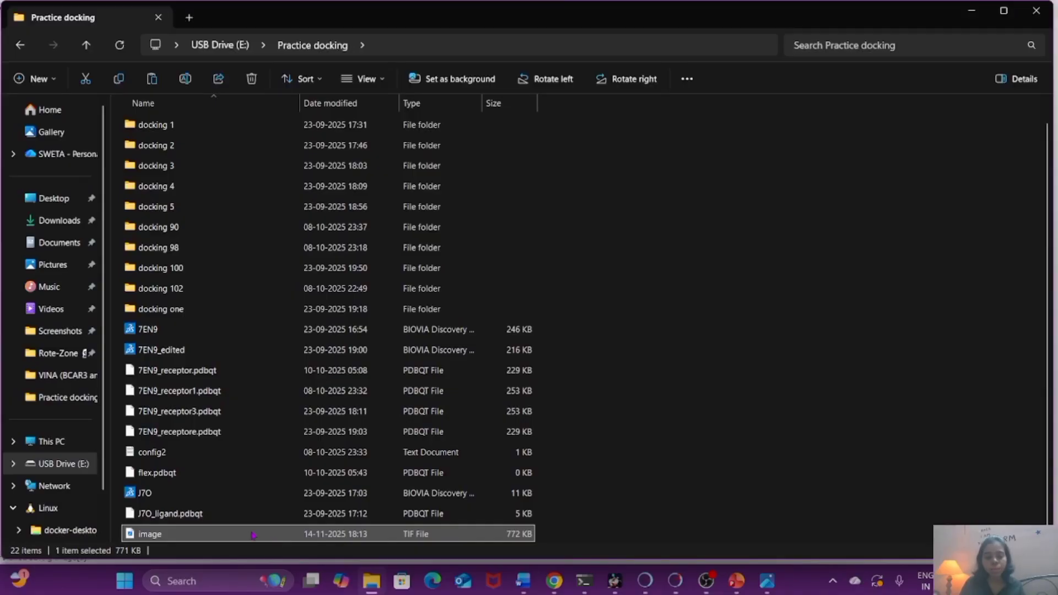
- Open the saved image.tif from the Practice docking folder to check it, and minimize the viewer and folder windows
double_click(253, 535)
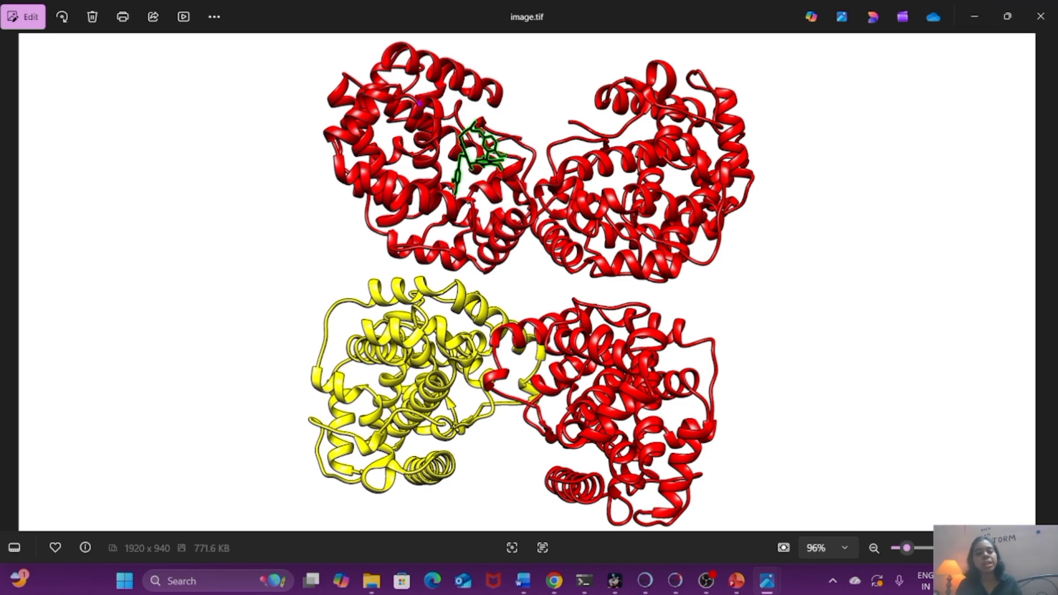
click(973, 18)
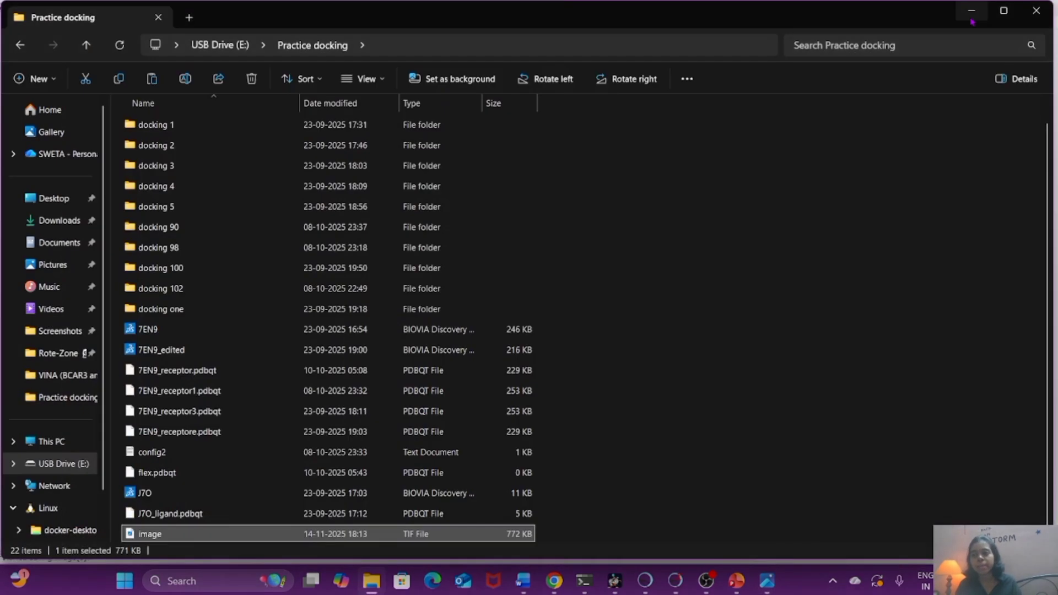
click(971, 13)
click(973, 12)
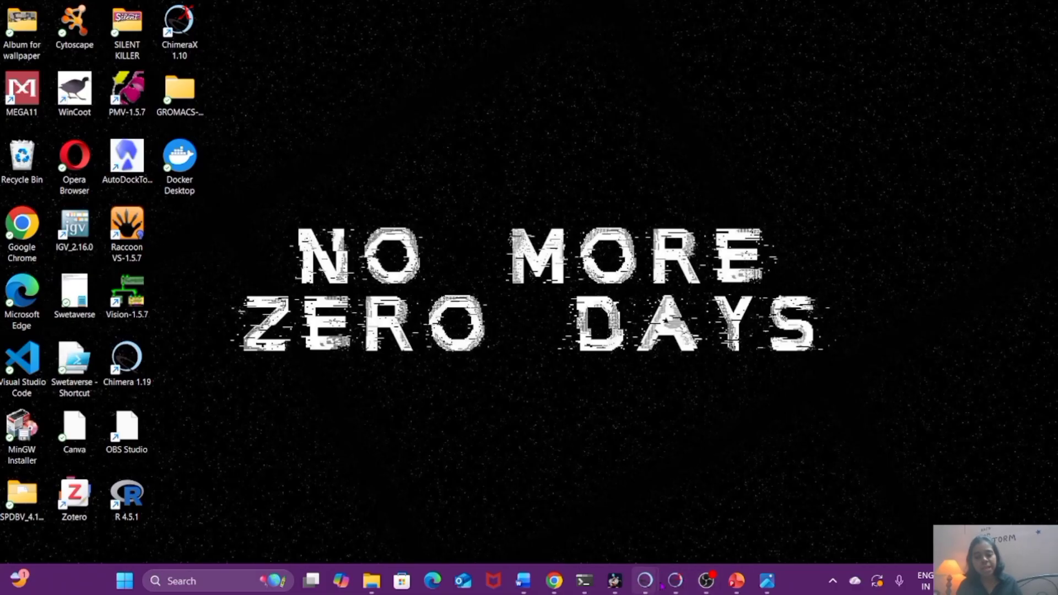
- Switch to ChimeraX and look through its preset, selection, action and favorites commands
mouse_move(646, 582)
mouse_move(602, 528)
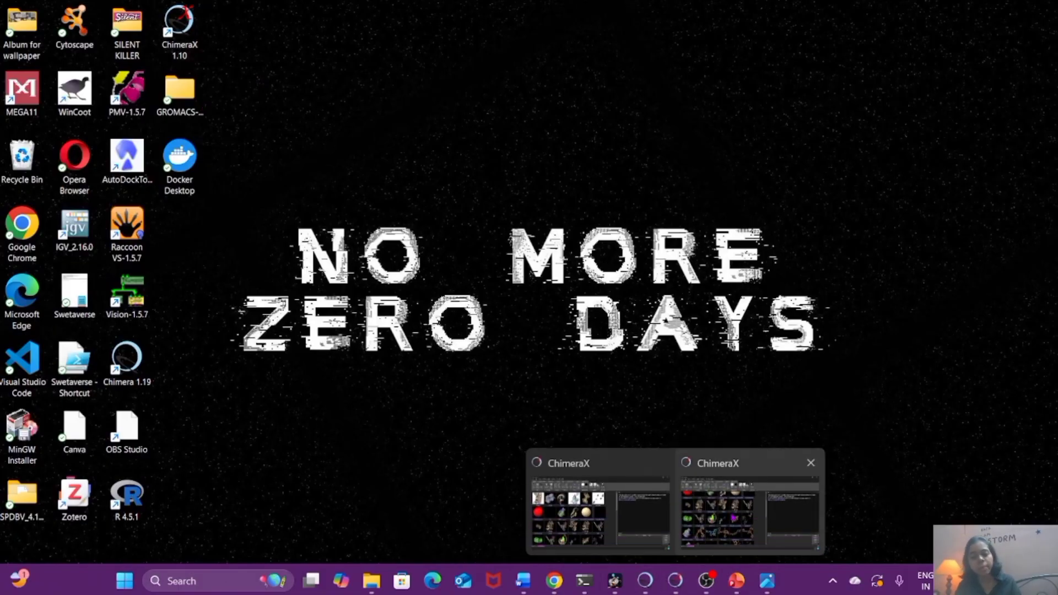
click(750, 513)
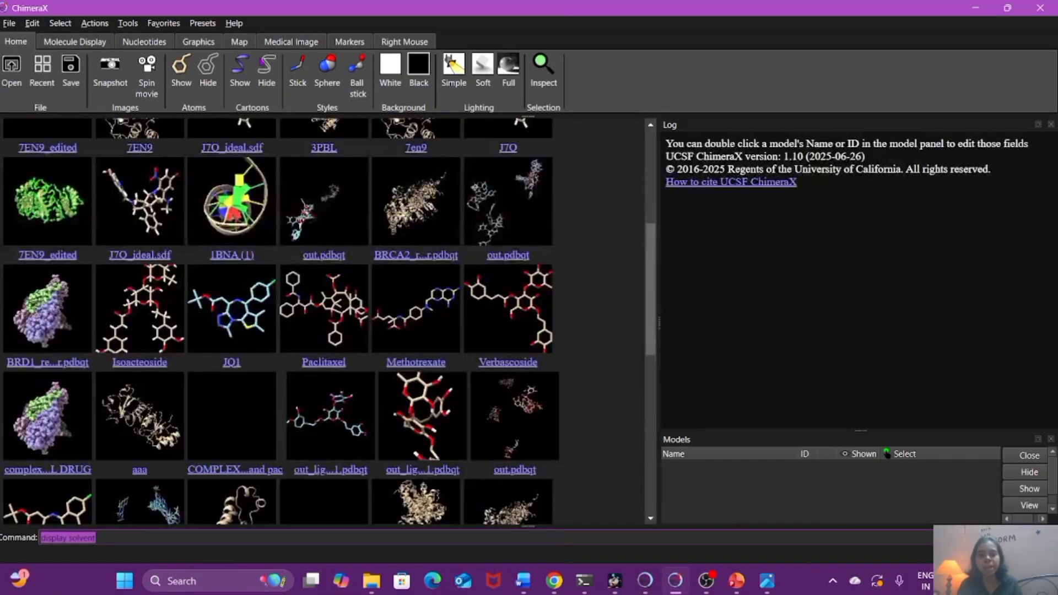
click(202, 24)
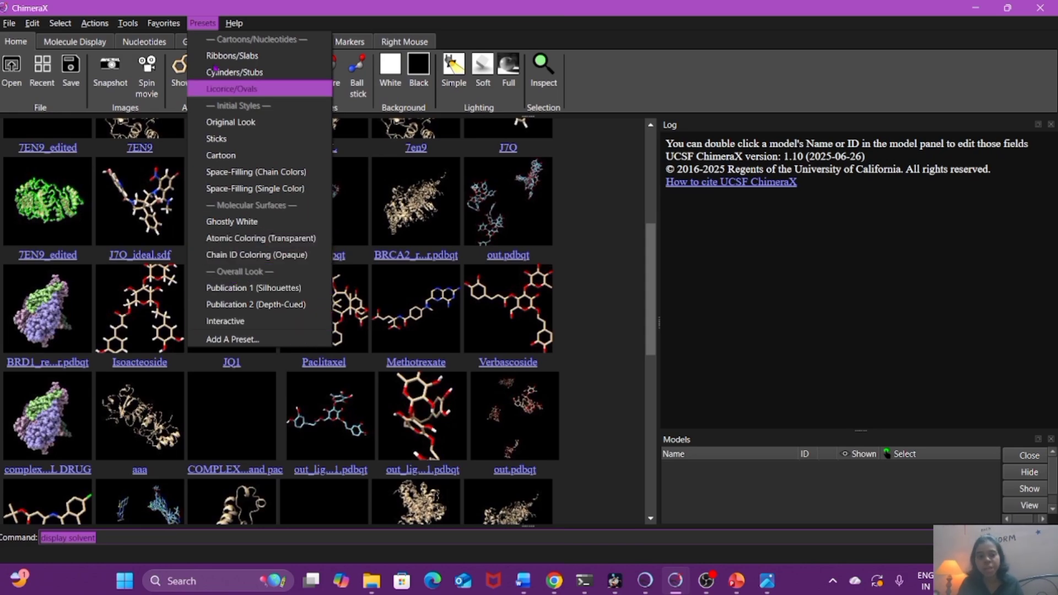
click(584, 219)
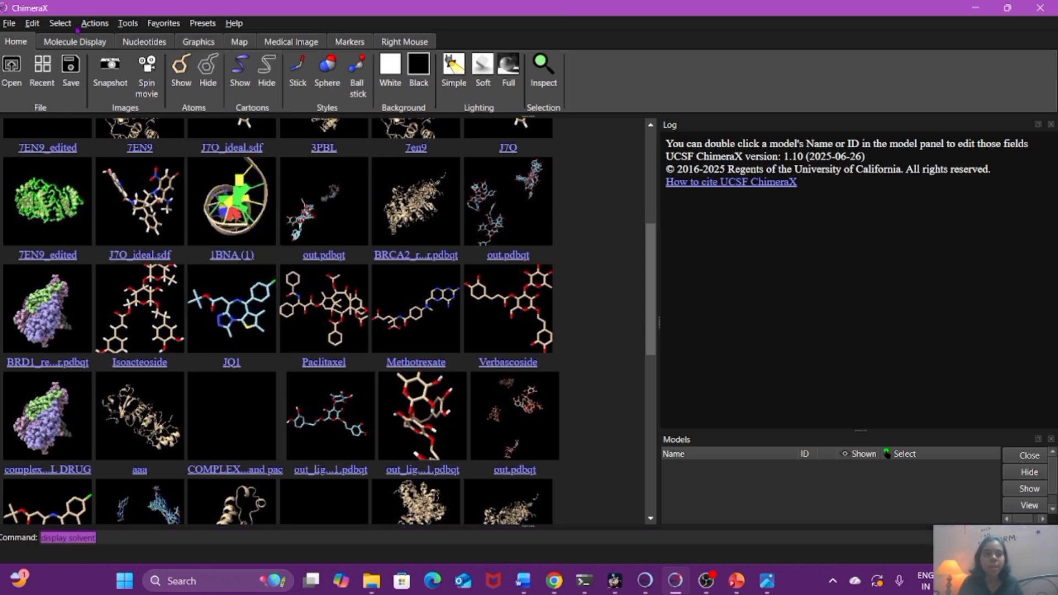
click(62, 23)
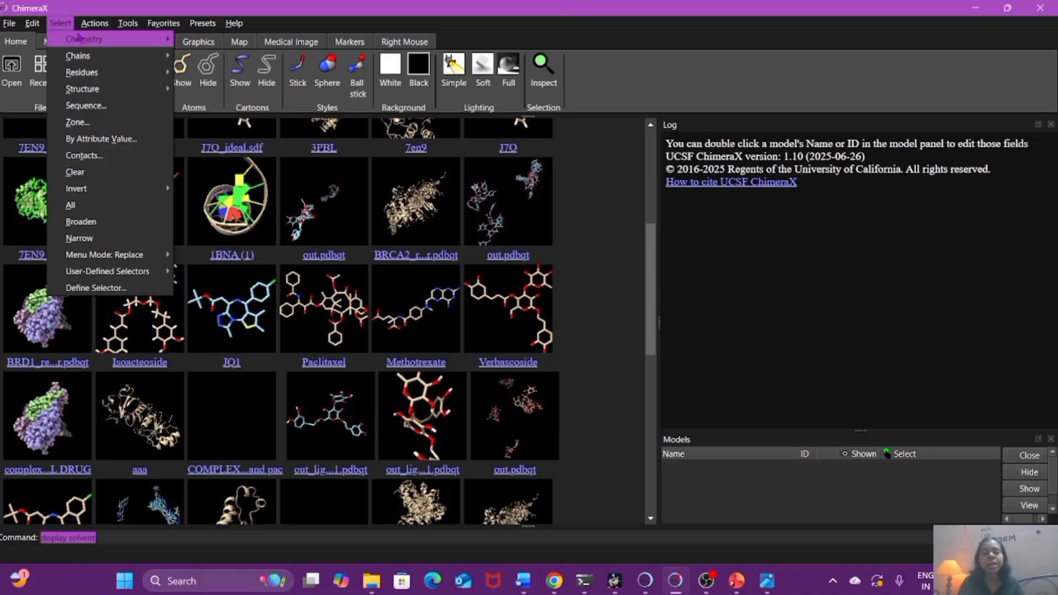
mouse_move(95, 25)
mouse_move(163, 23)
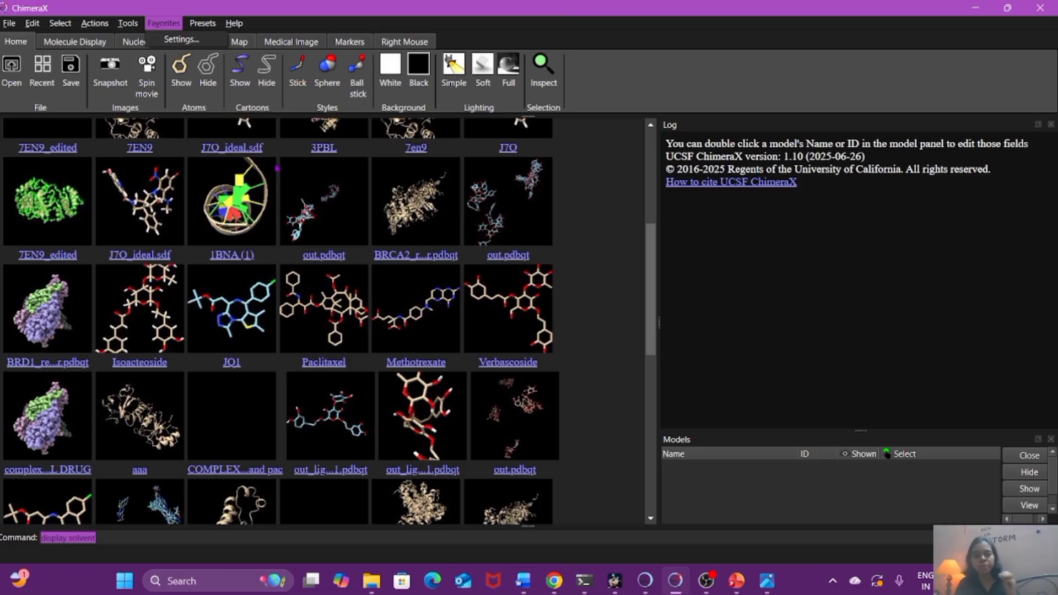
- Leave ChimeraX and switch back to the UCSF Chimera window with the red and yellow complex
click(972, 10)
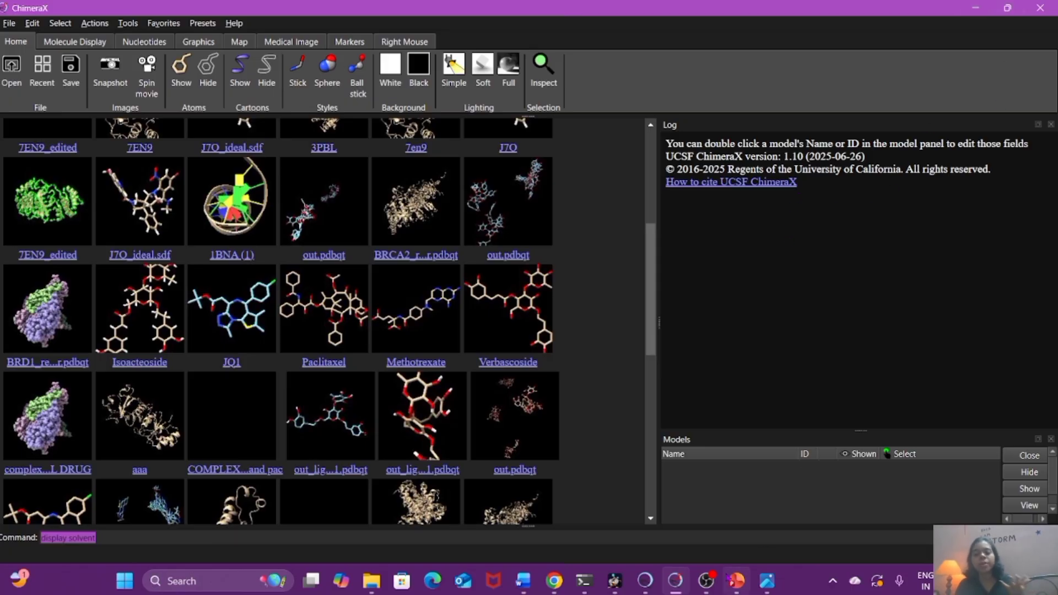
mouse_move(675, 581)
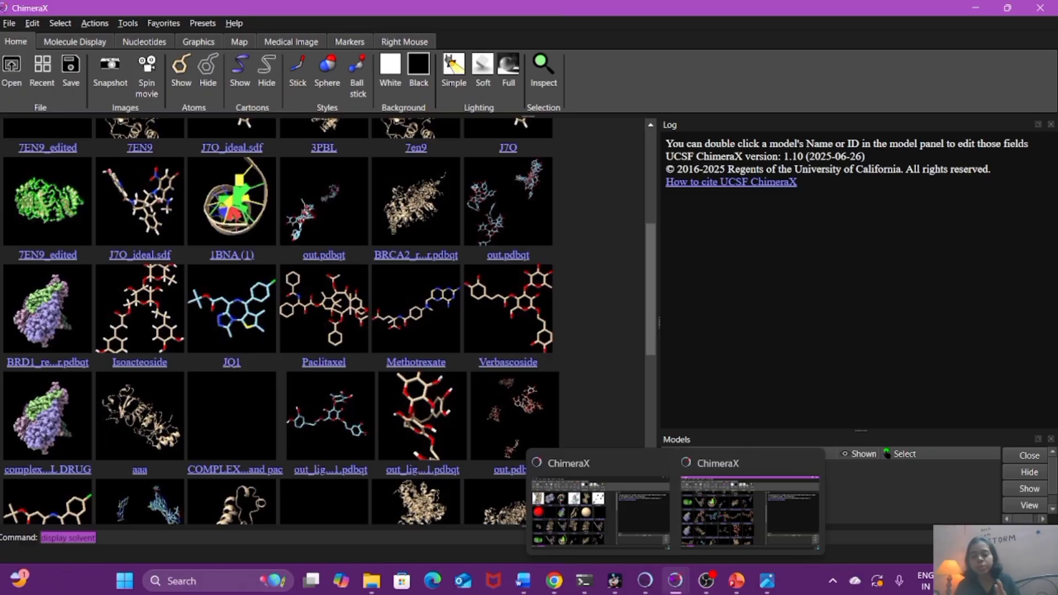
click(692, 517)
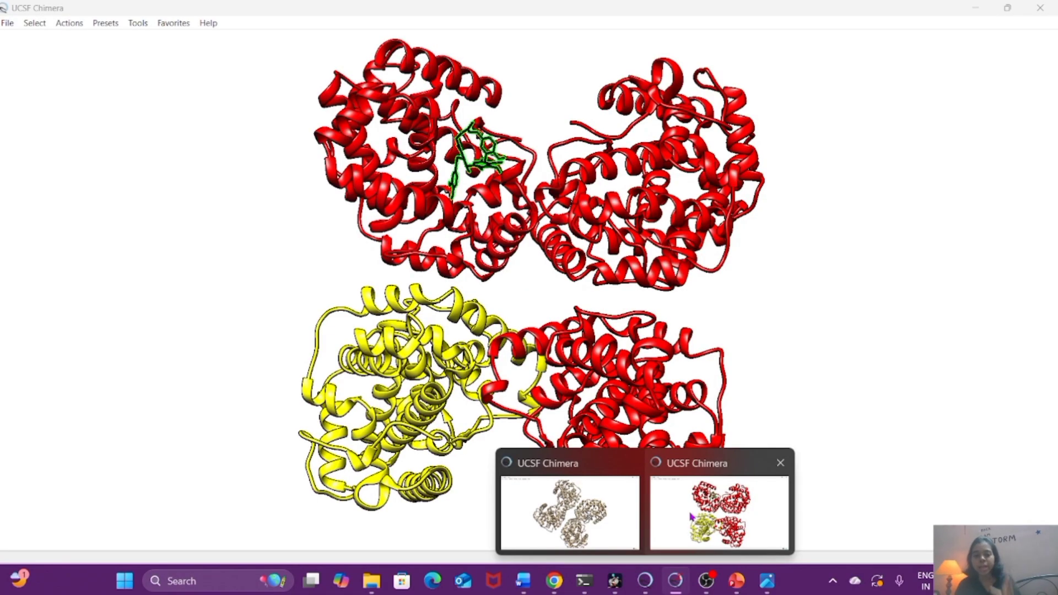
click(691, 516)
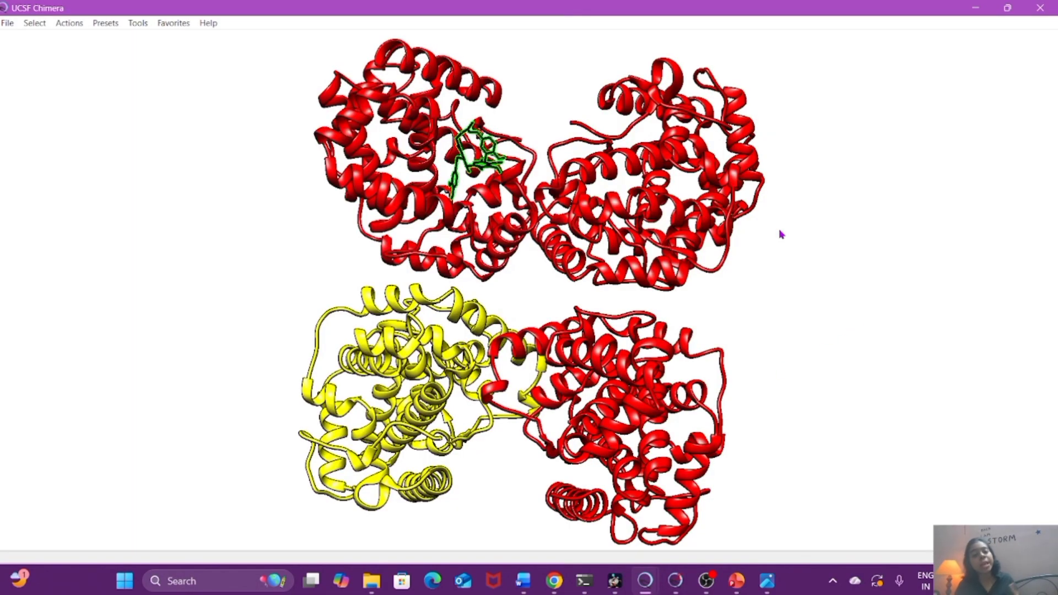